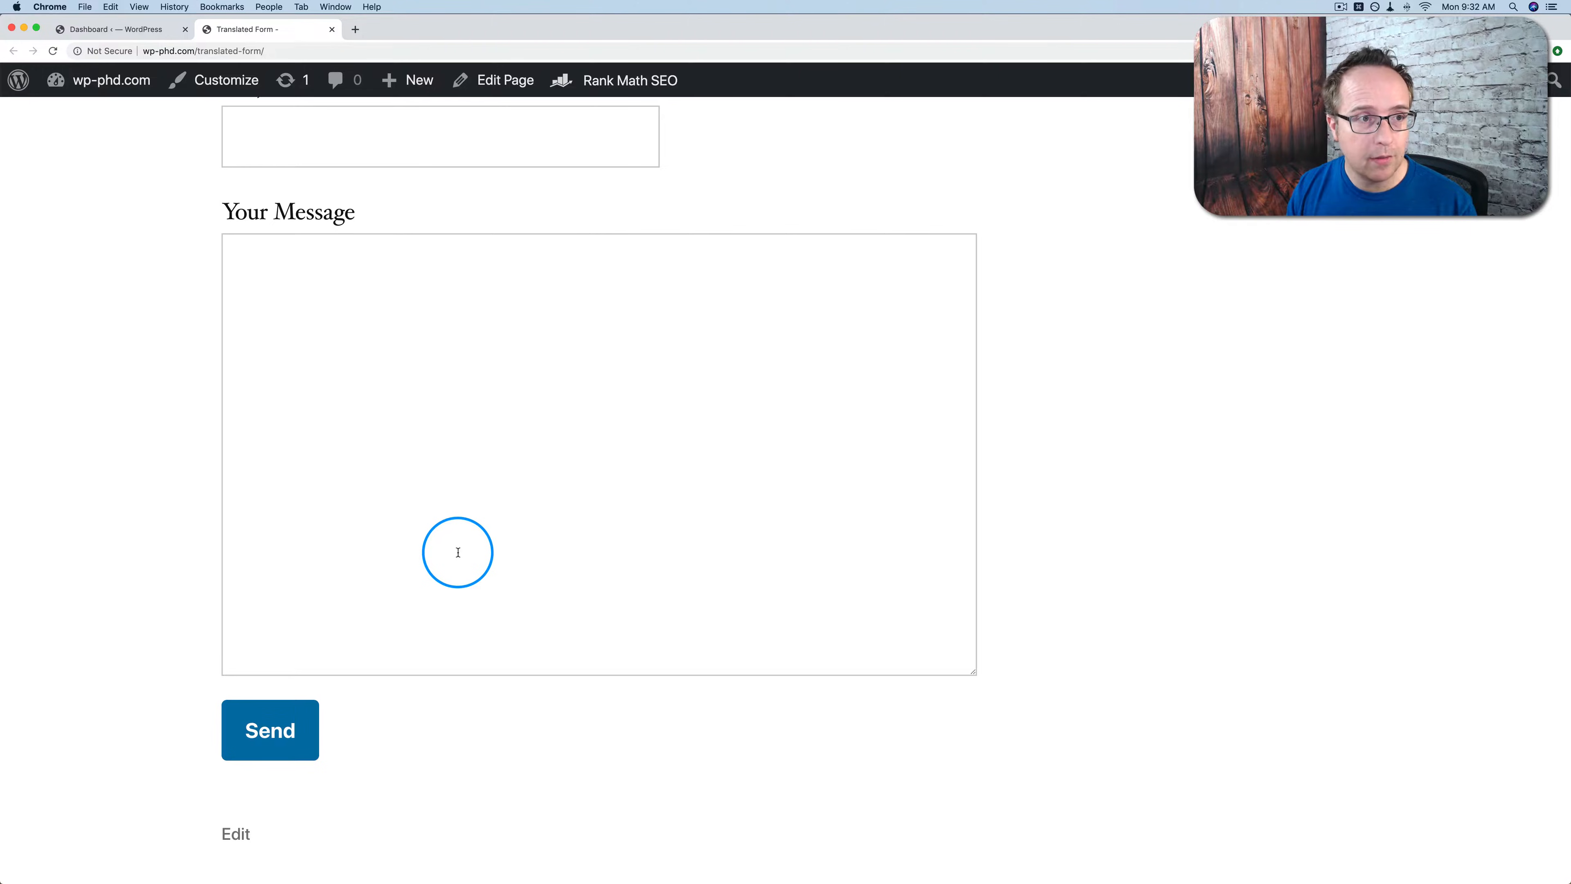
# Search the WordPress plugin directory for "cf7 grid layout" and install Smart Grid-Layout Design for Contact Form 7.
pyautogui.click(133, 32)
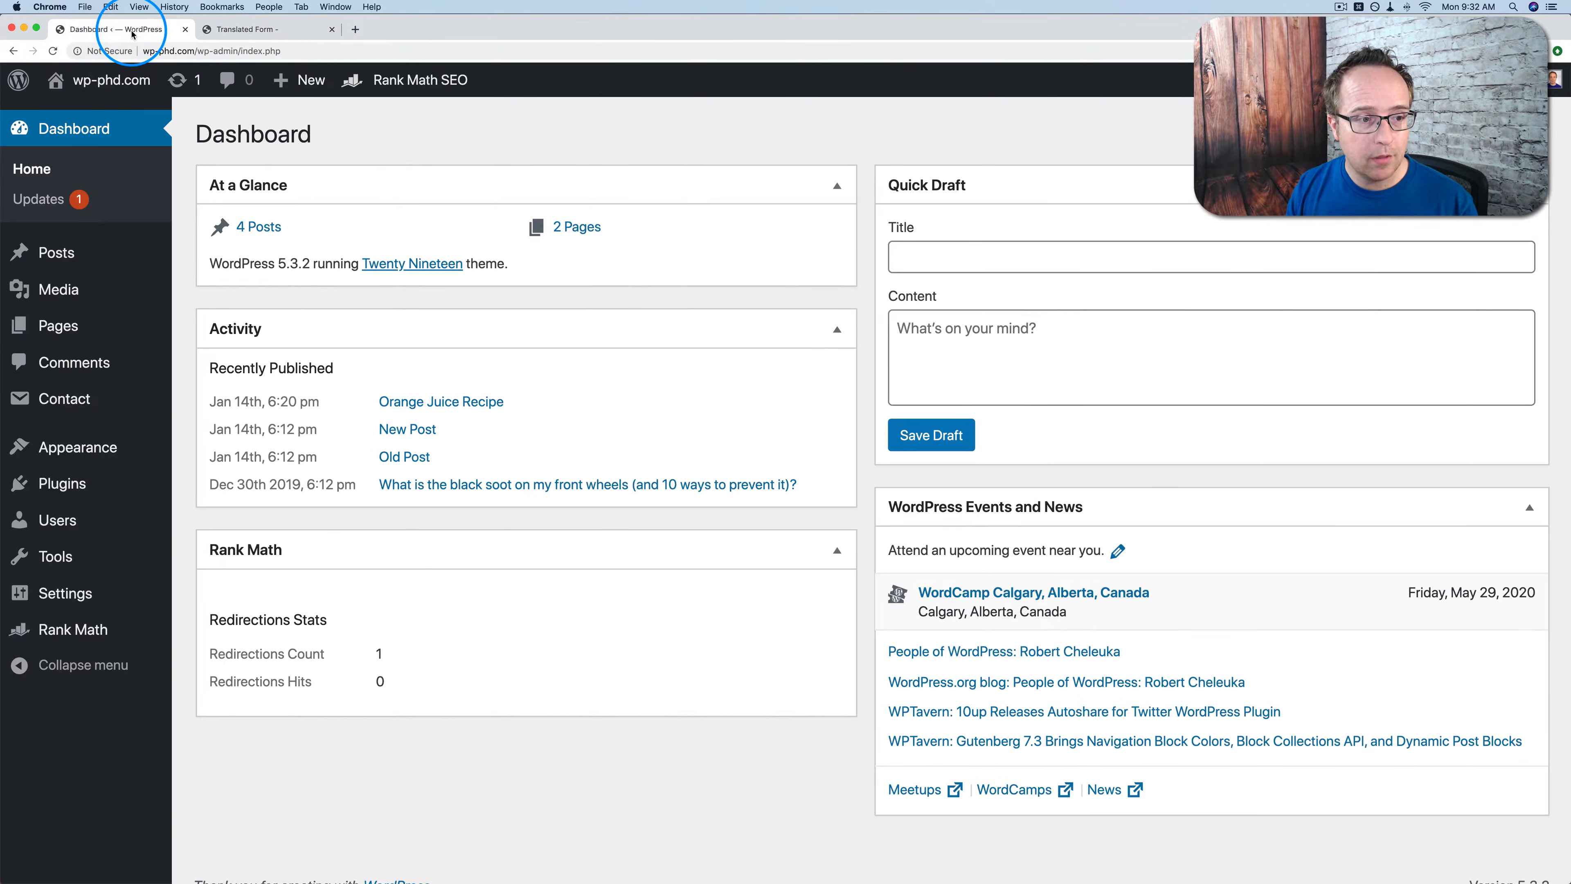
pyautogui.moveTo(110, 480)
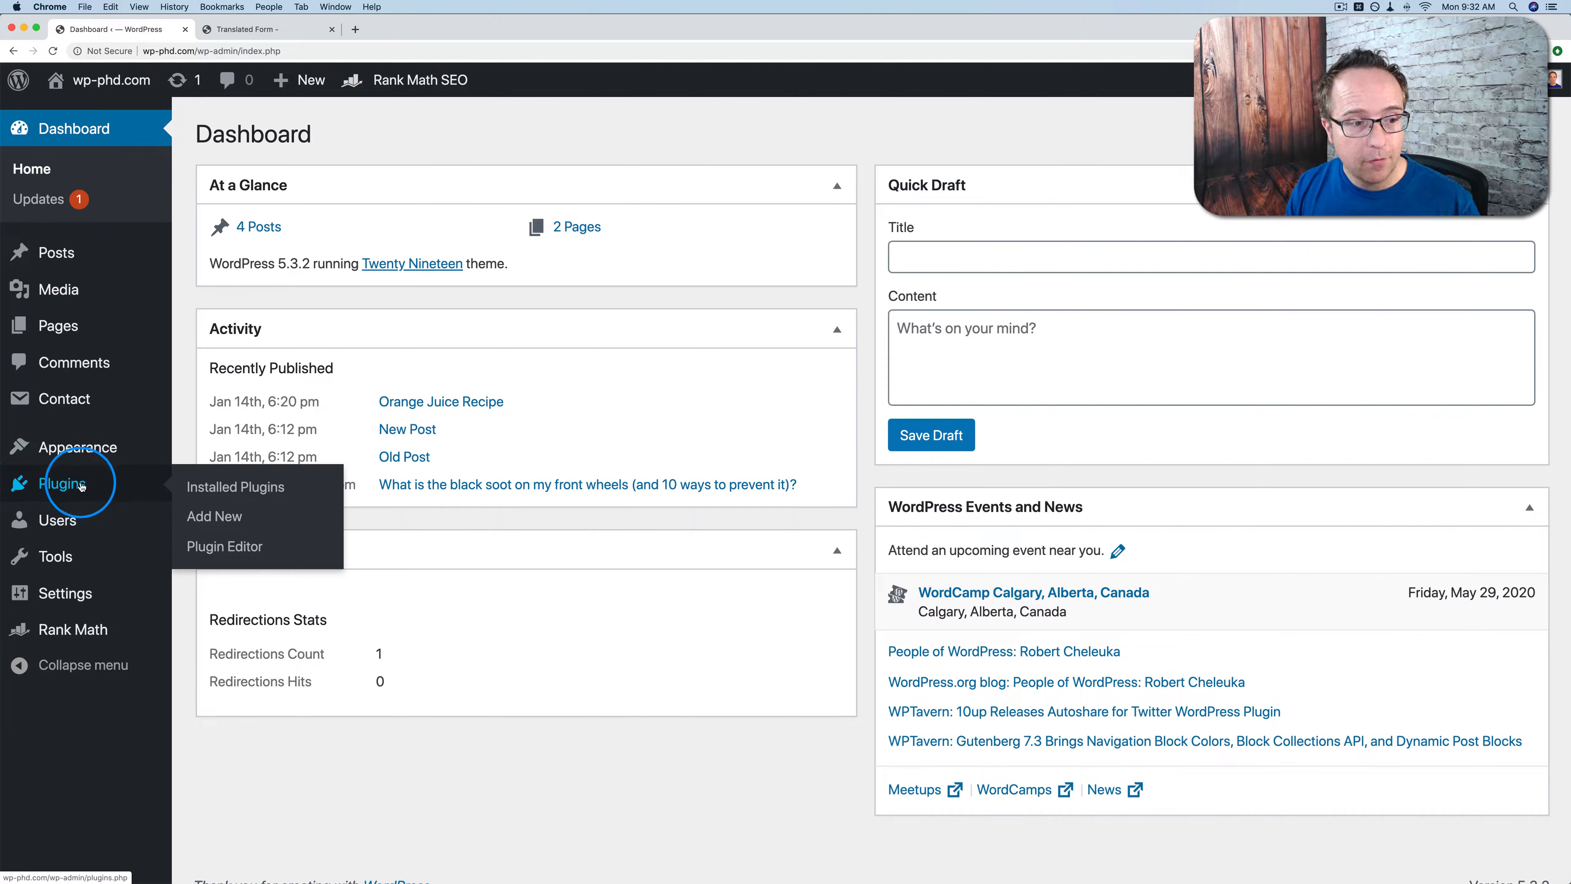
pyautogui.click(214, 516)
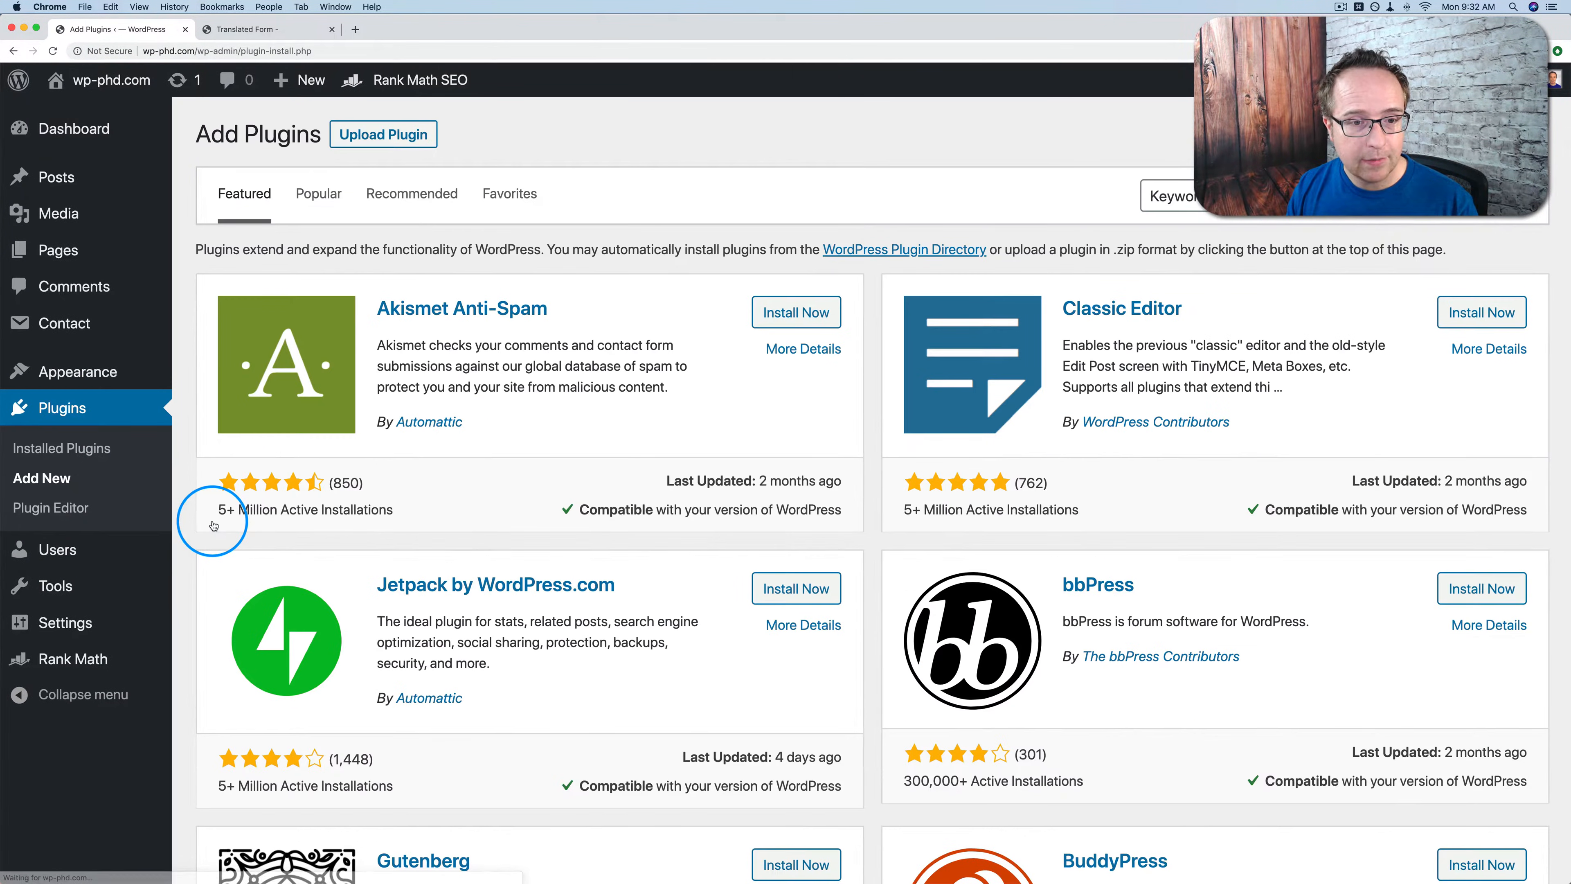
pyautogui.click(1305, 197)
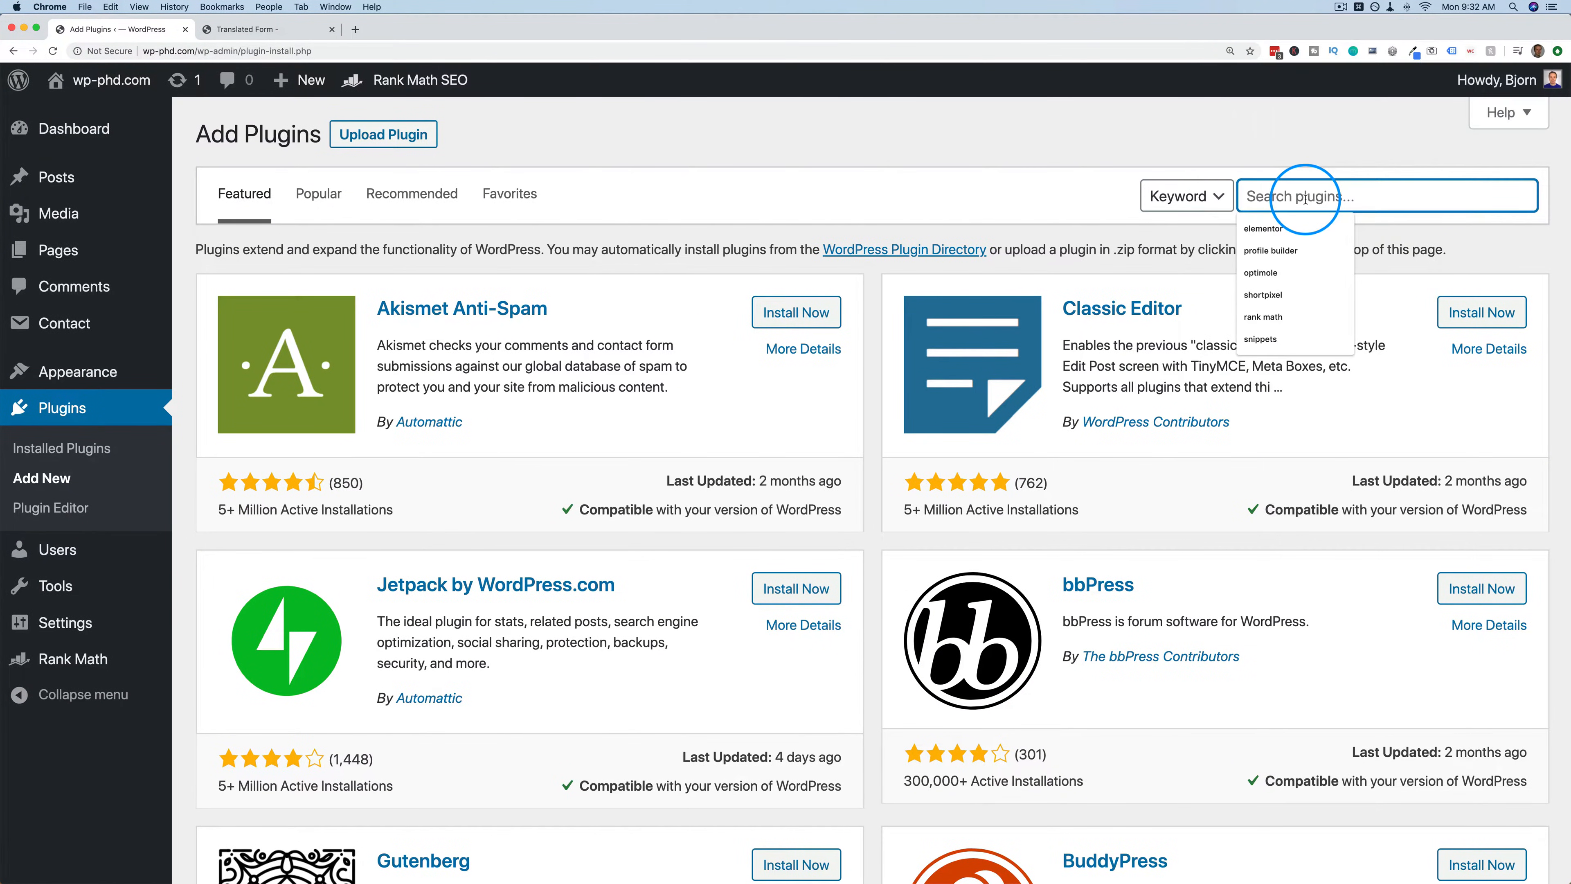
pyautogui.write('cf7 grid layou')
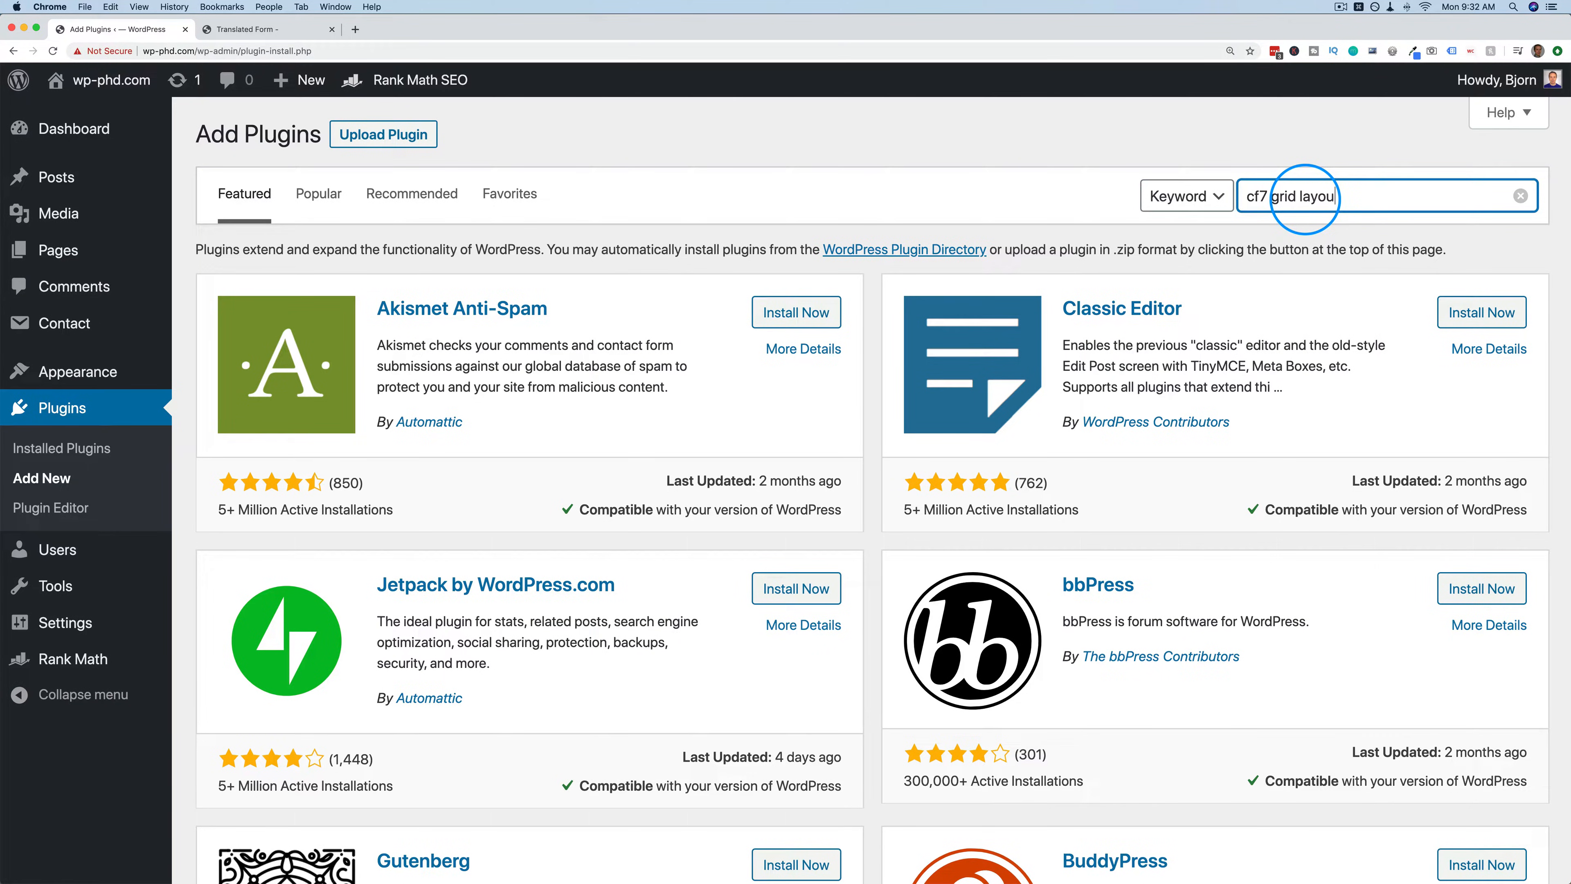
pyautogui.write('t')
pyautogui.press('Return')
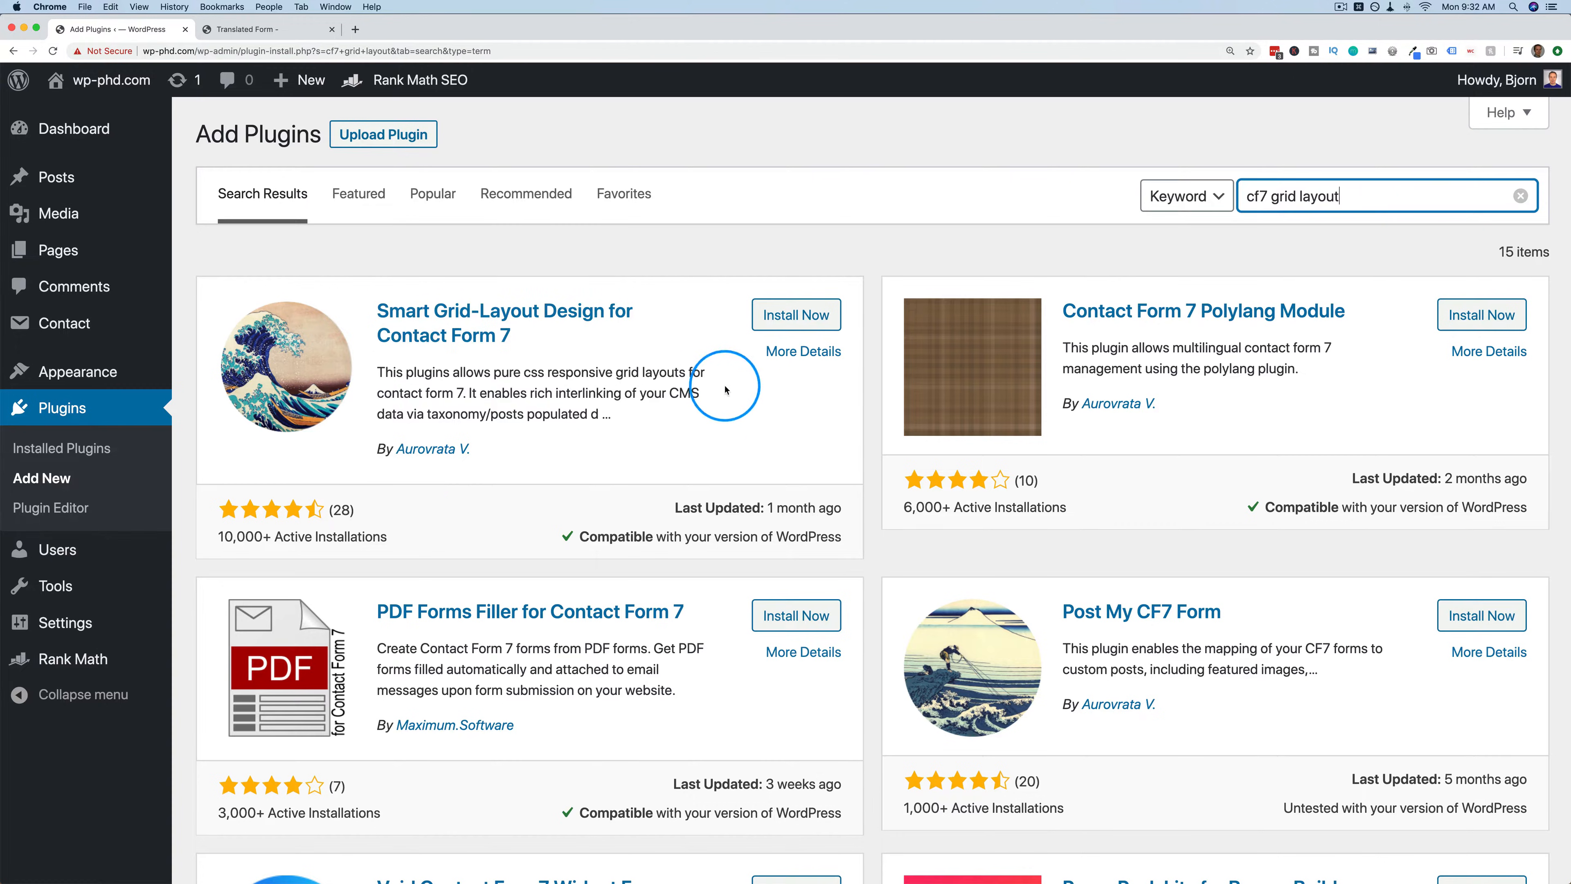
pyautogui.click(794, 326)
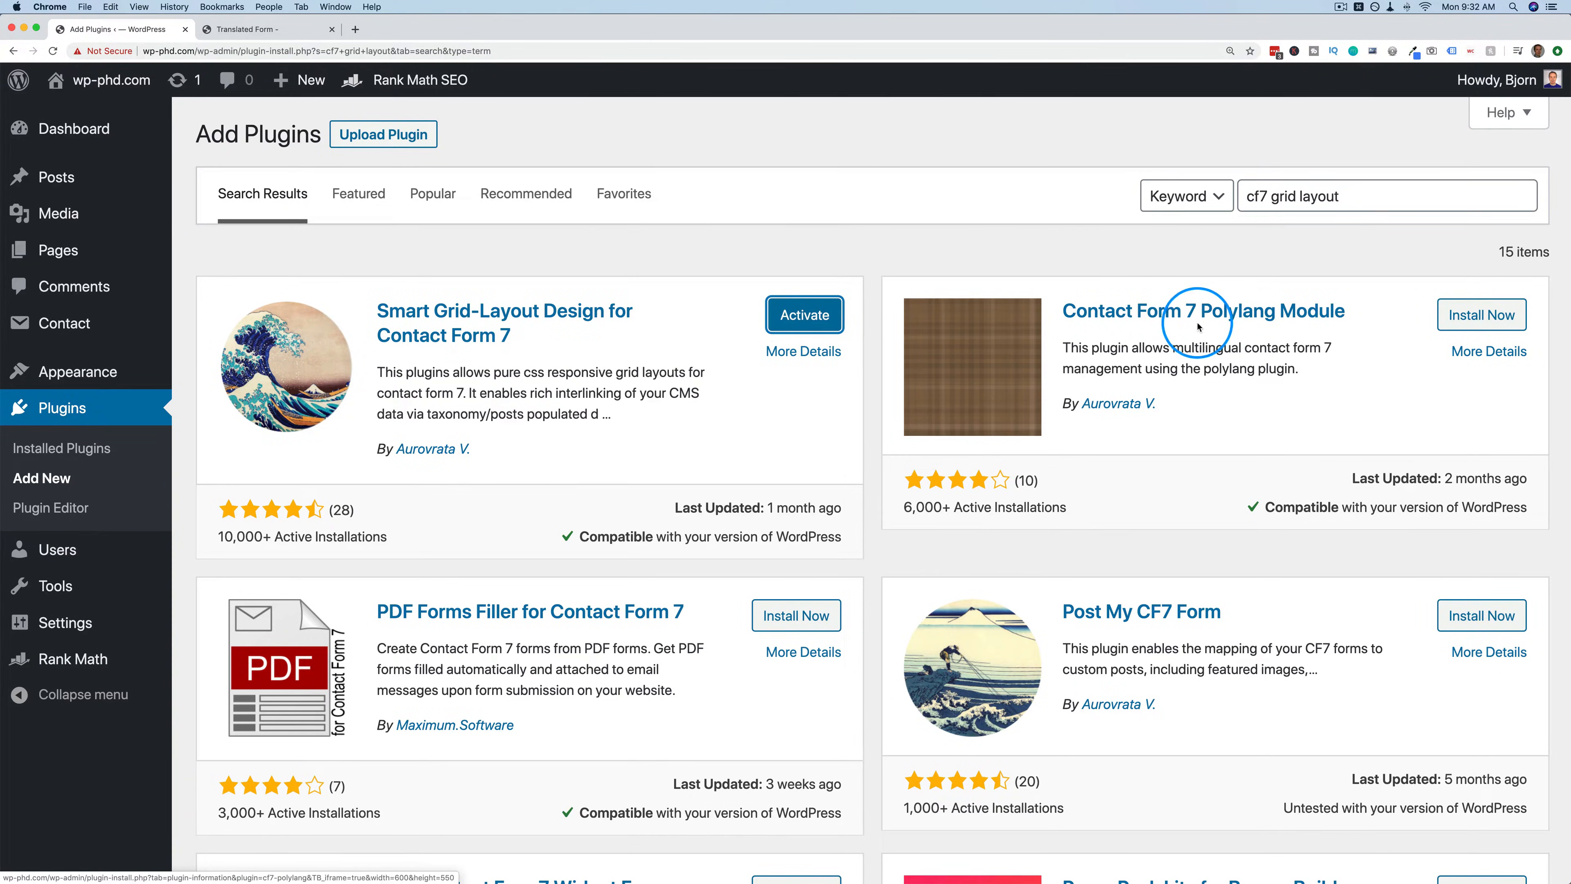
# Install the Contact Form 7 Polylang Module plugin by the same author, without activating it.
pyautogui.moveTo(1059, 310); pyautogui.dragTo(1372, 319)
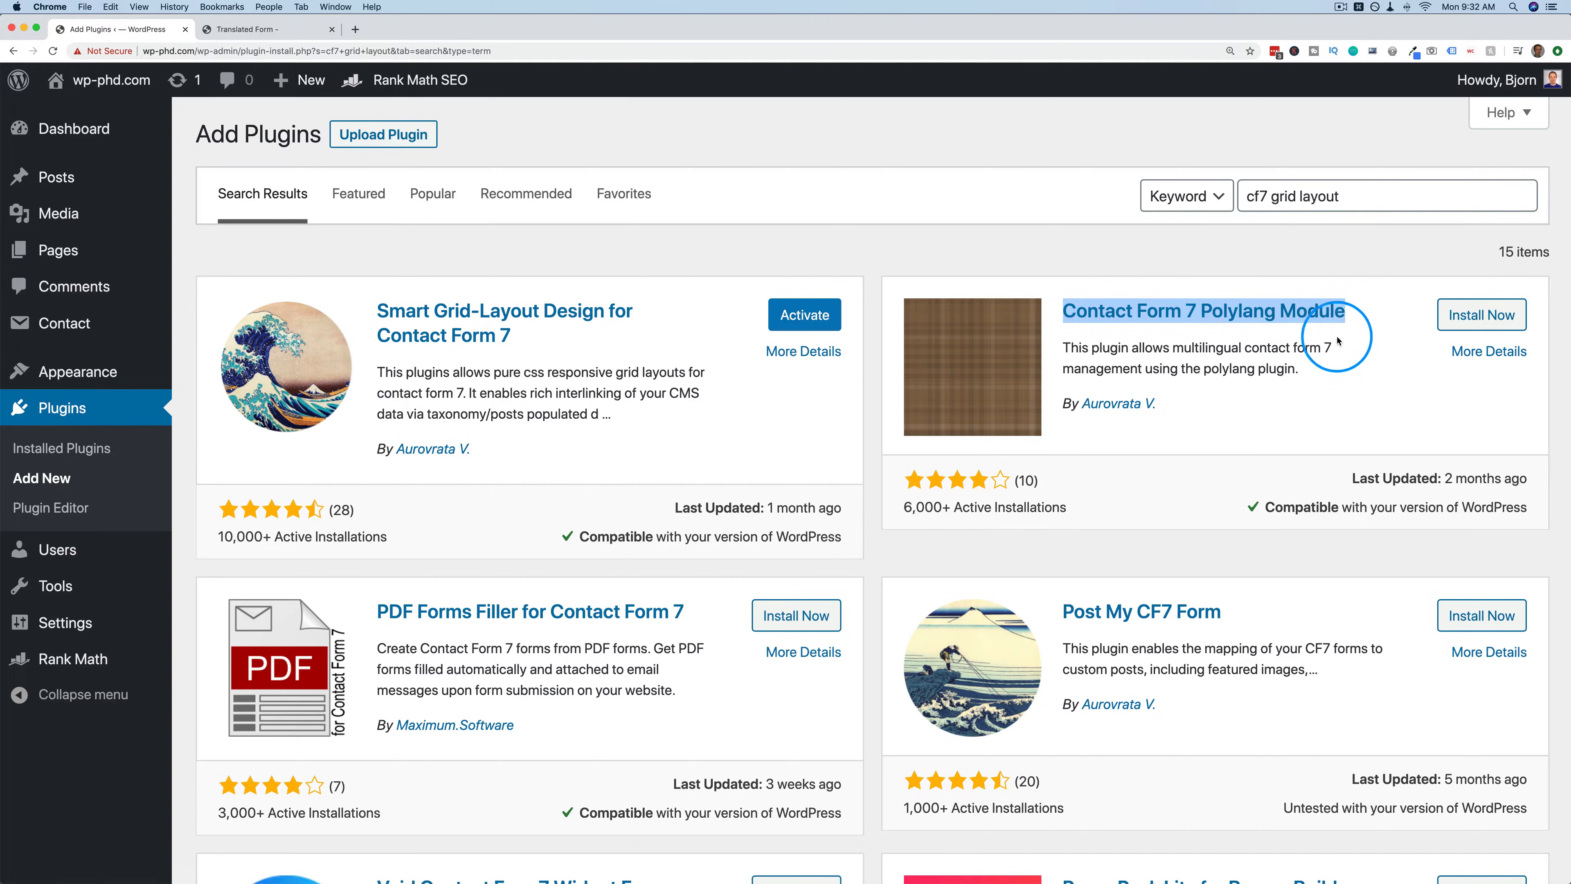
pyautogui.click(1295, 364)
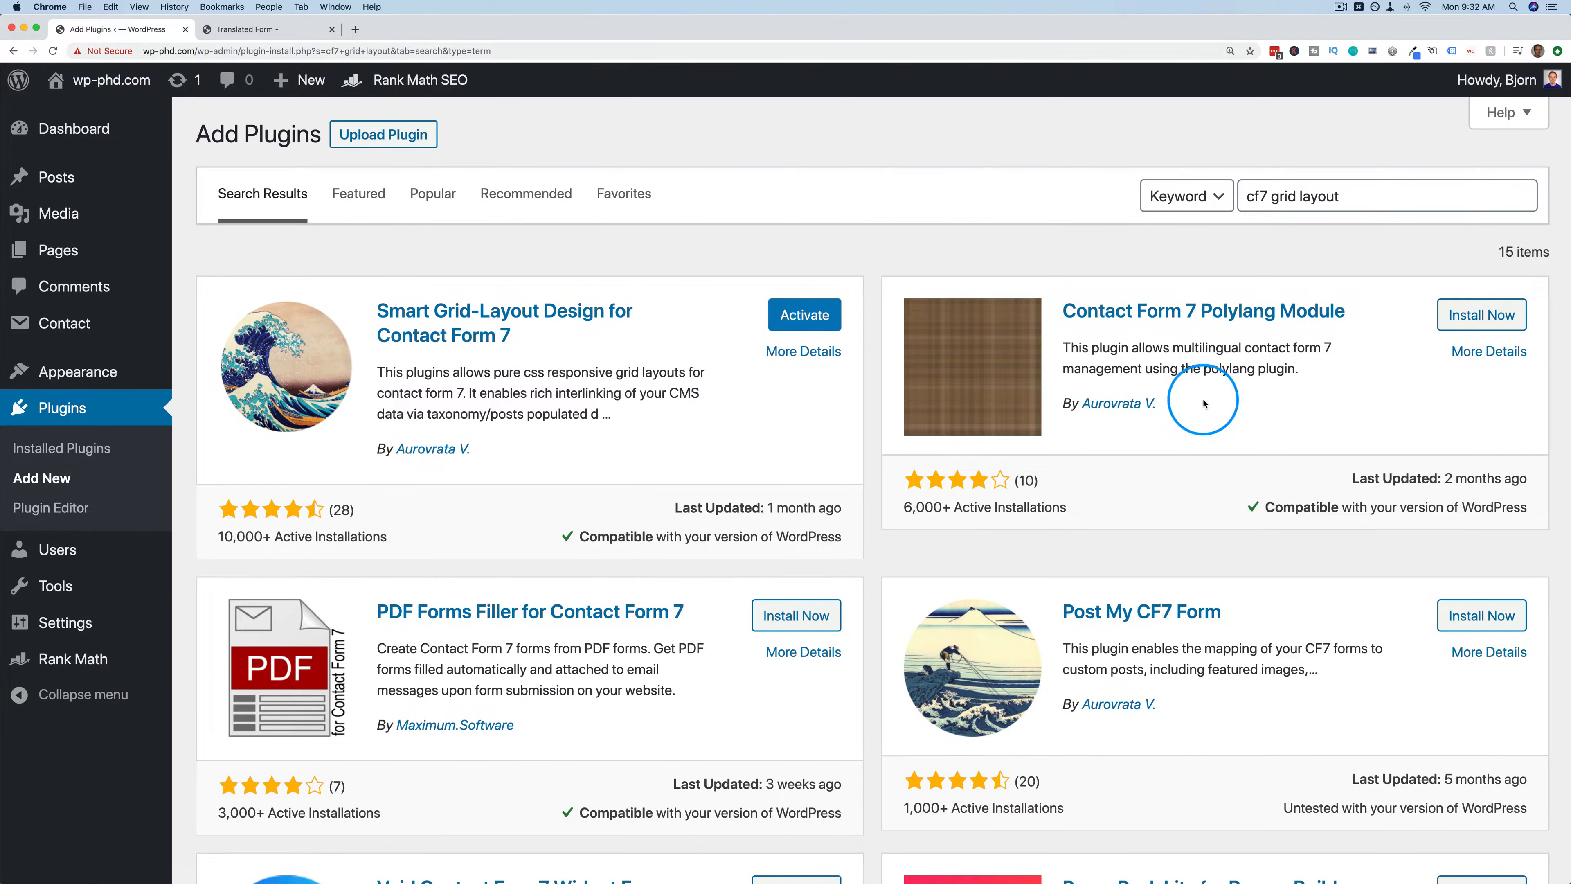
pyautogui.moveTo(479, 455); pyautogui.dragTo(377, 449)
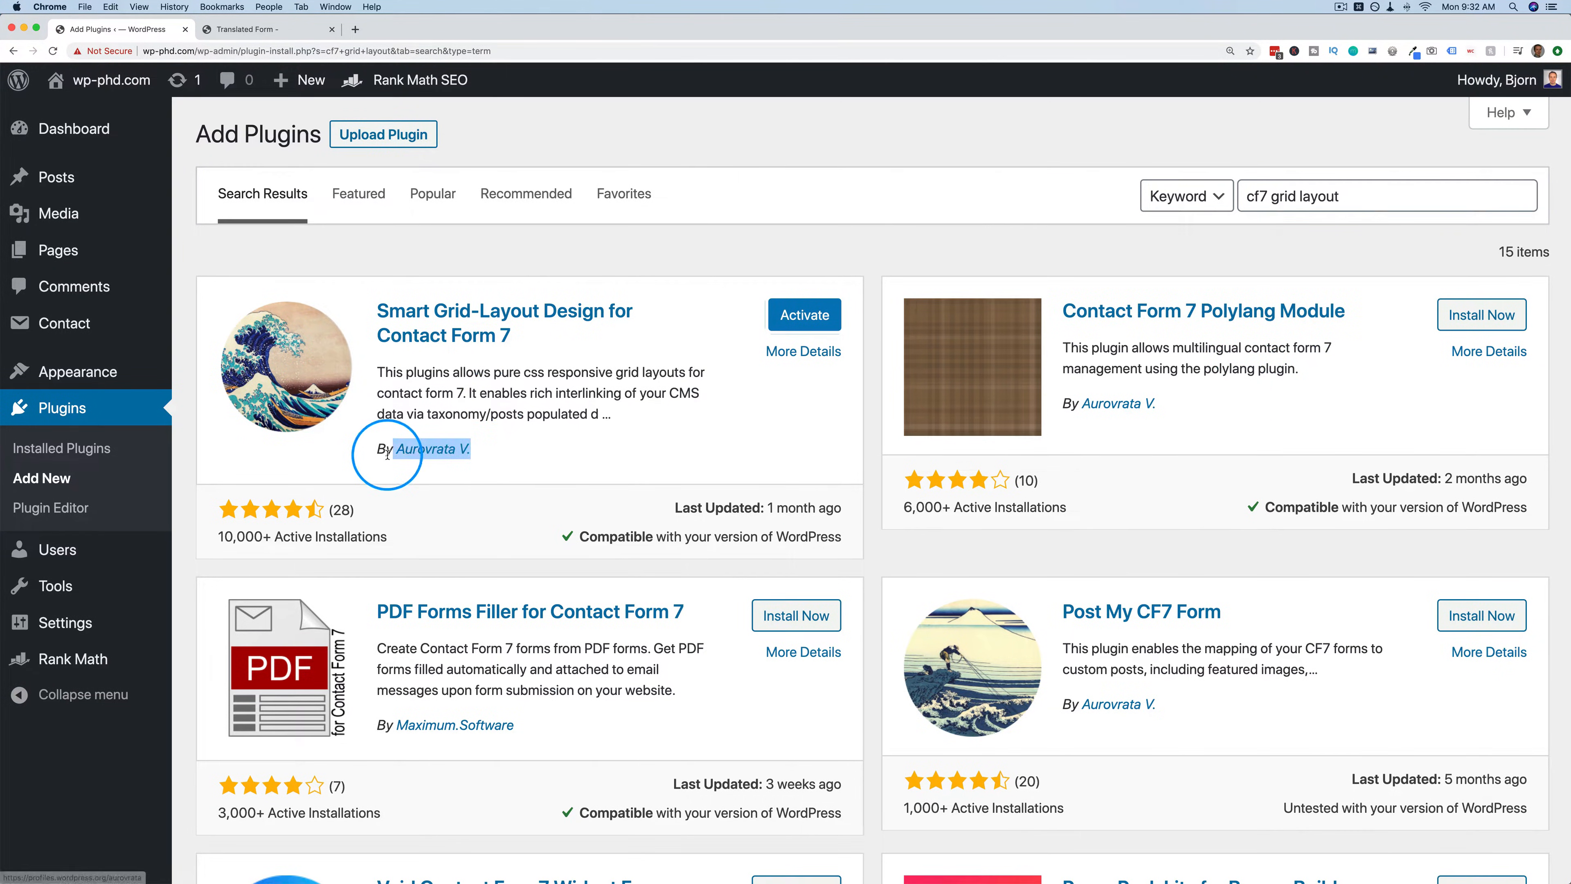
pyautogui.moveTo(1163, 416); pyautogui.dragTo(1059, 412)
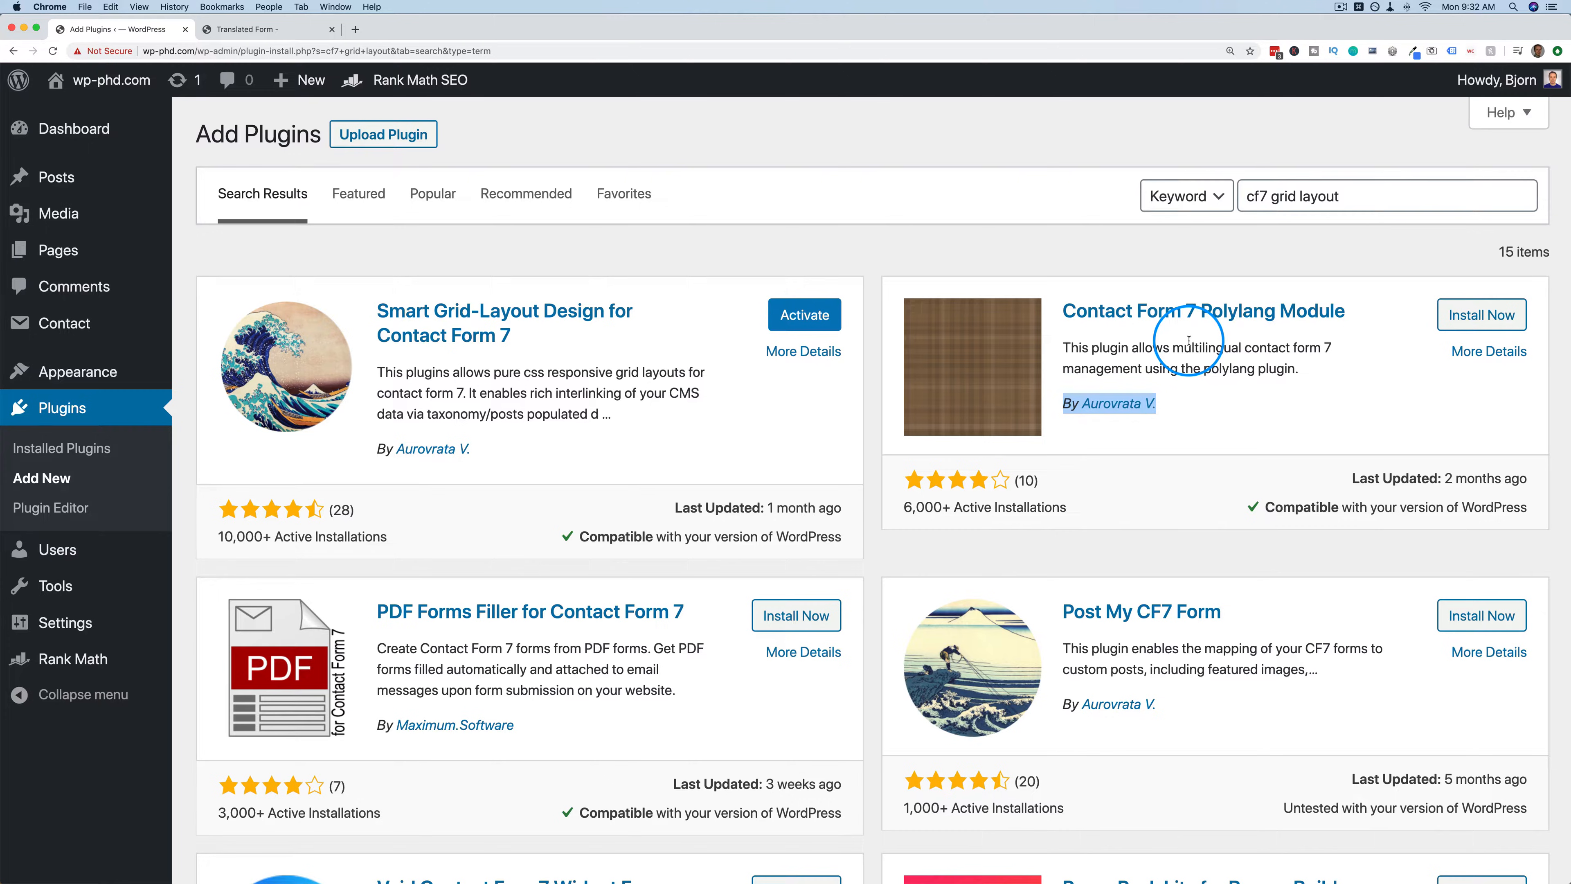
pyautogui.click(1508, 322)
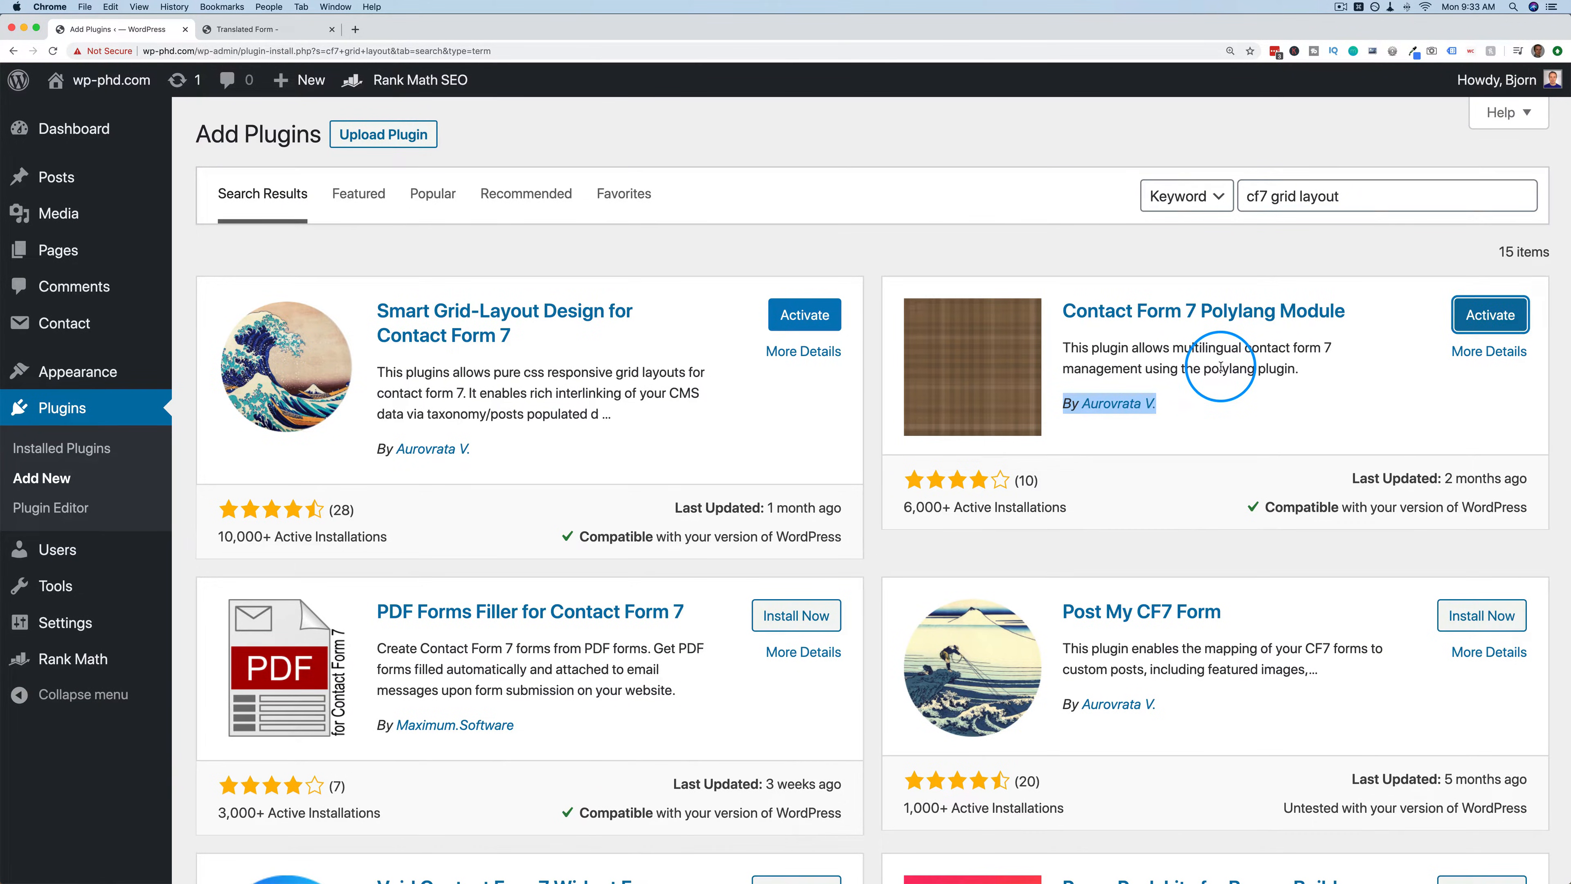
# Search the plugin directory for "polylang", then install and activate the Polylang plugin by WP SYNTEX.
pyautogui.click(1303, 195)
pyautogui.press('super+a')
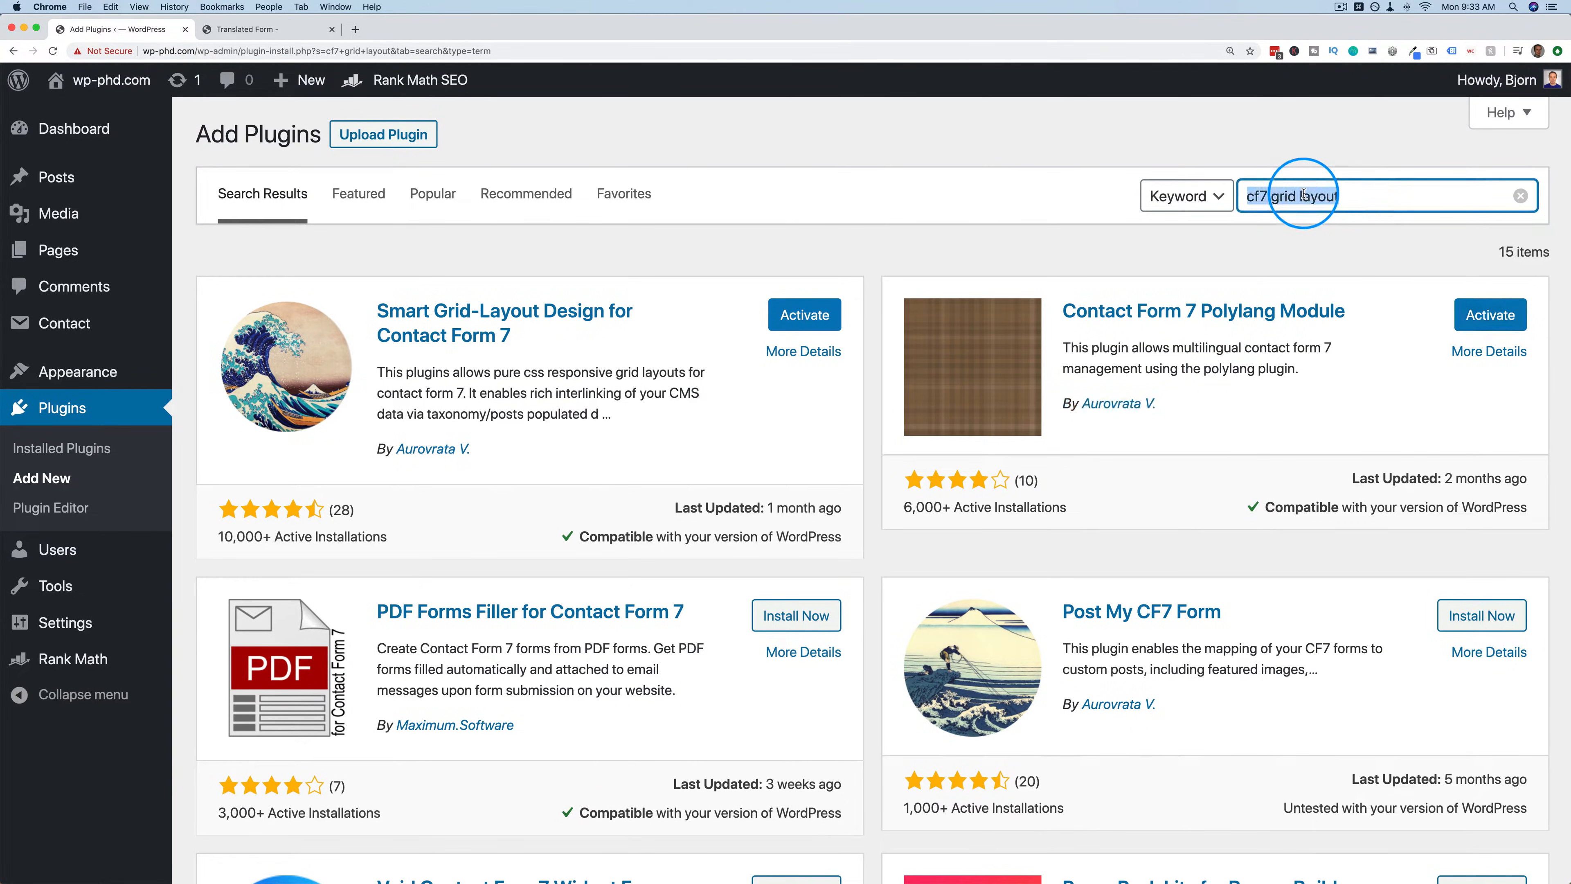
pyautogui.write('polylang')
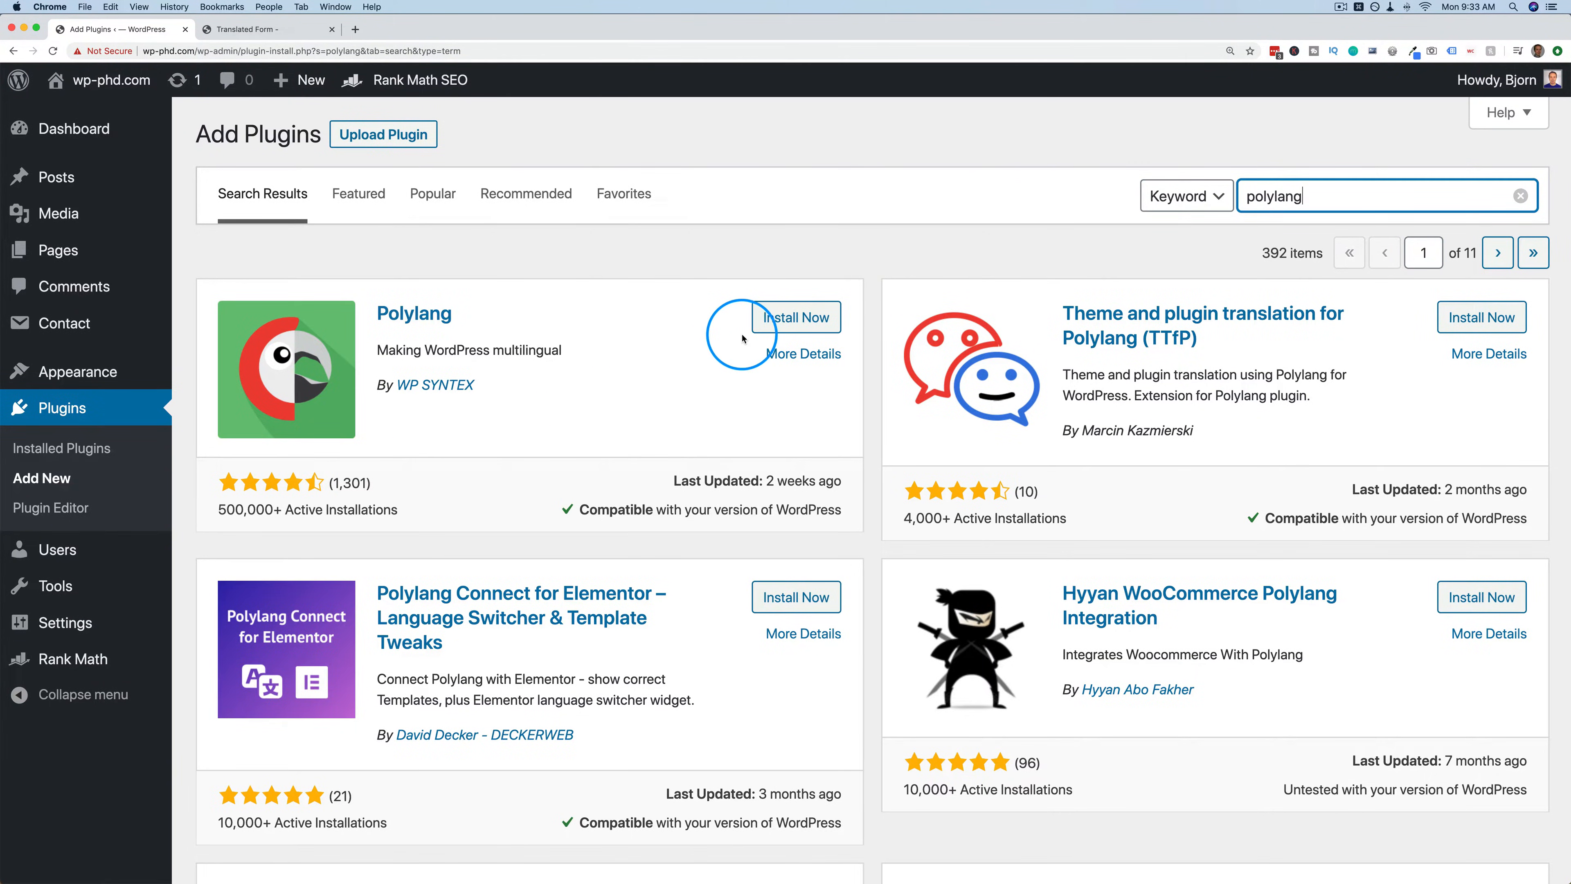
pyautogui.click(812, 330)
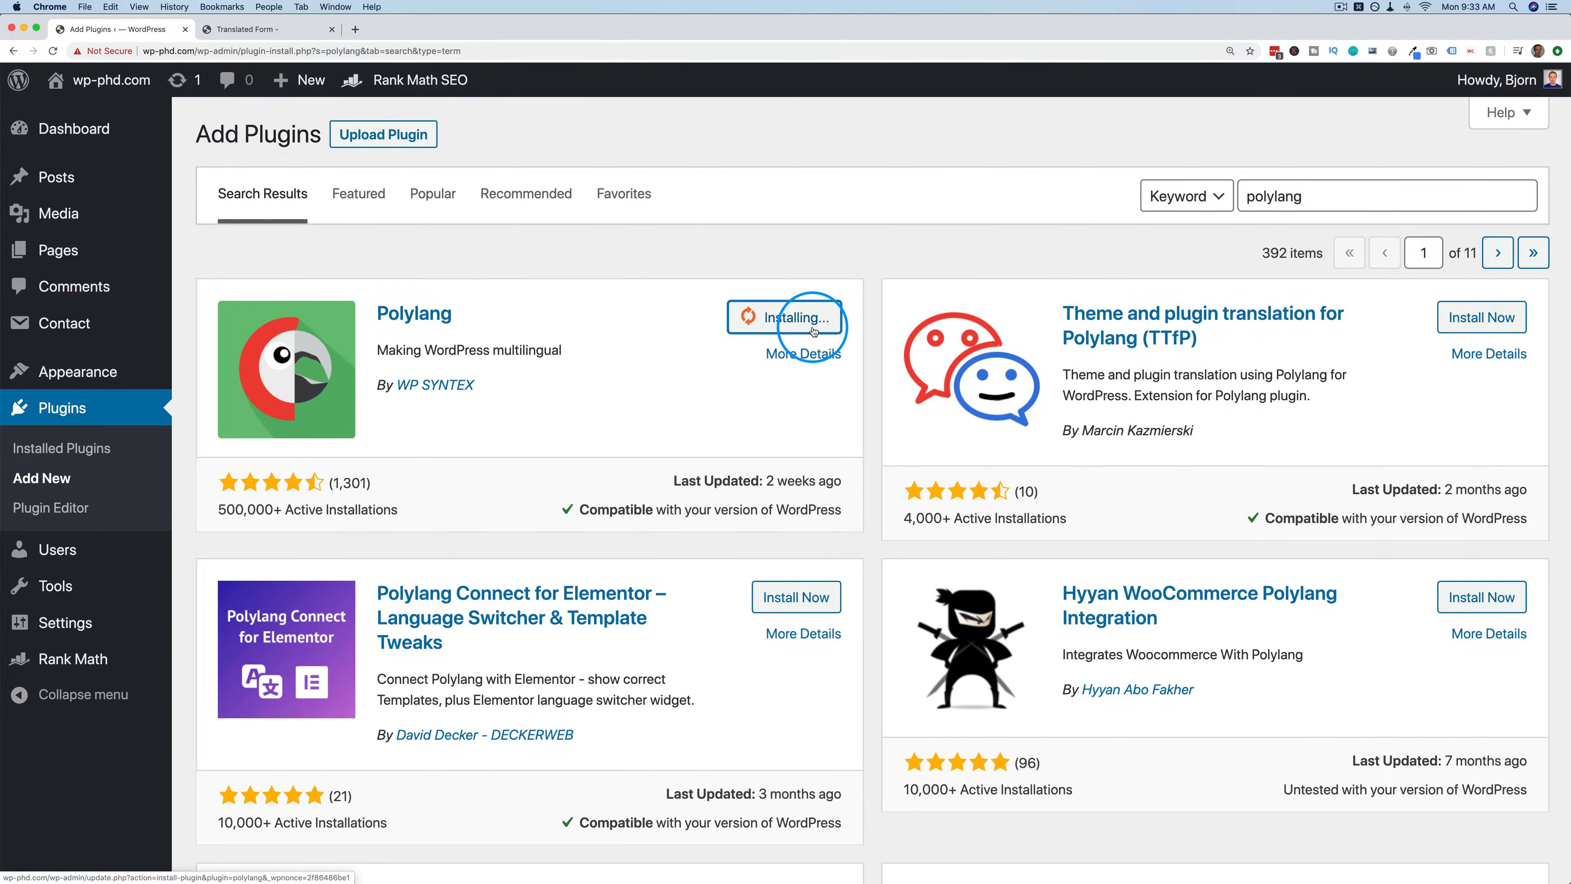
pyautogui.click(798, 329)
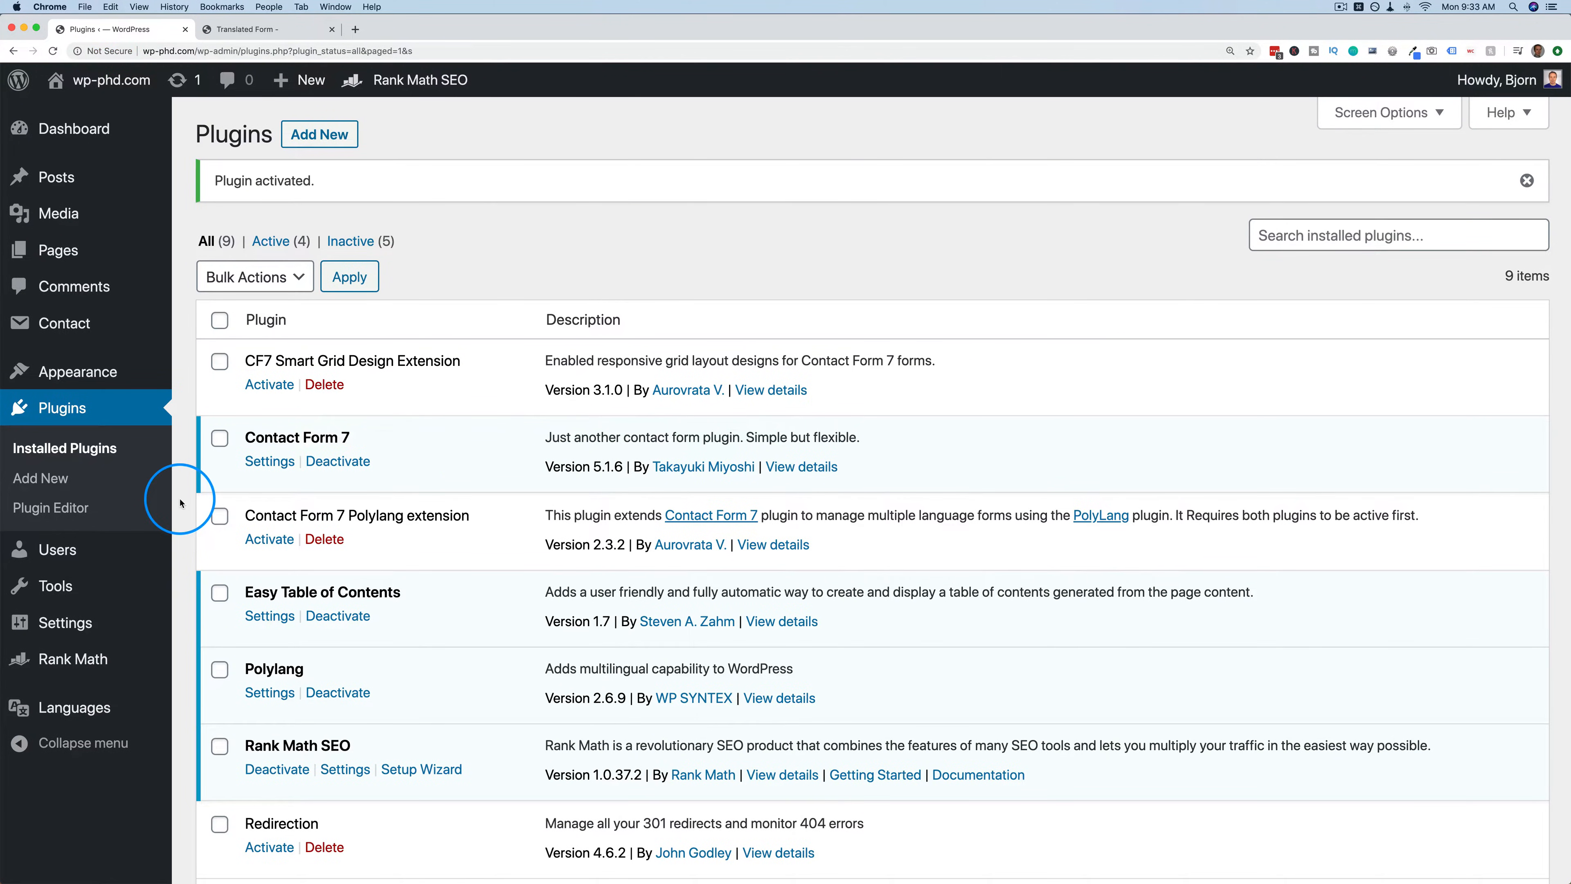
# Activate the installed CF7 Smart Grid Design Extension and Contact Form 7 Polylang extension plugins.
pyautogui.scroll(-5, 179, 503)
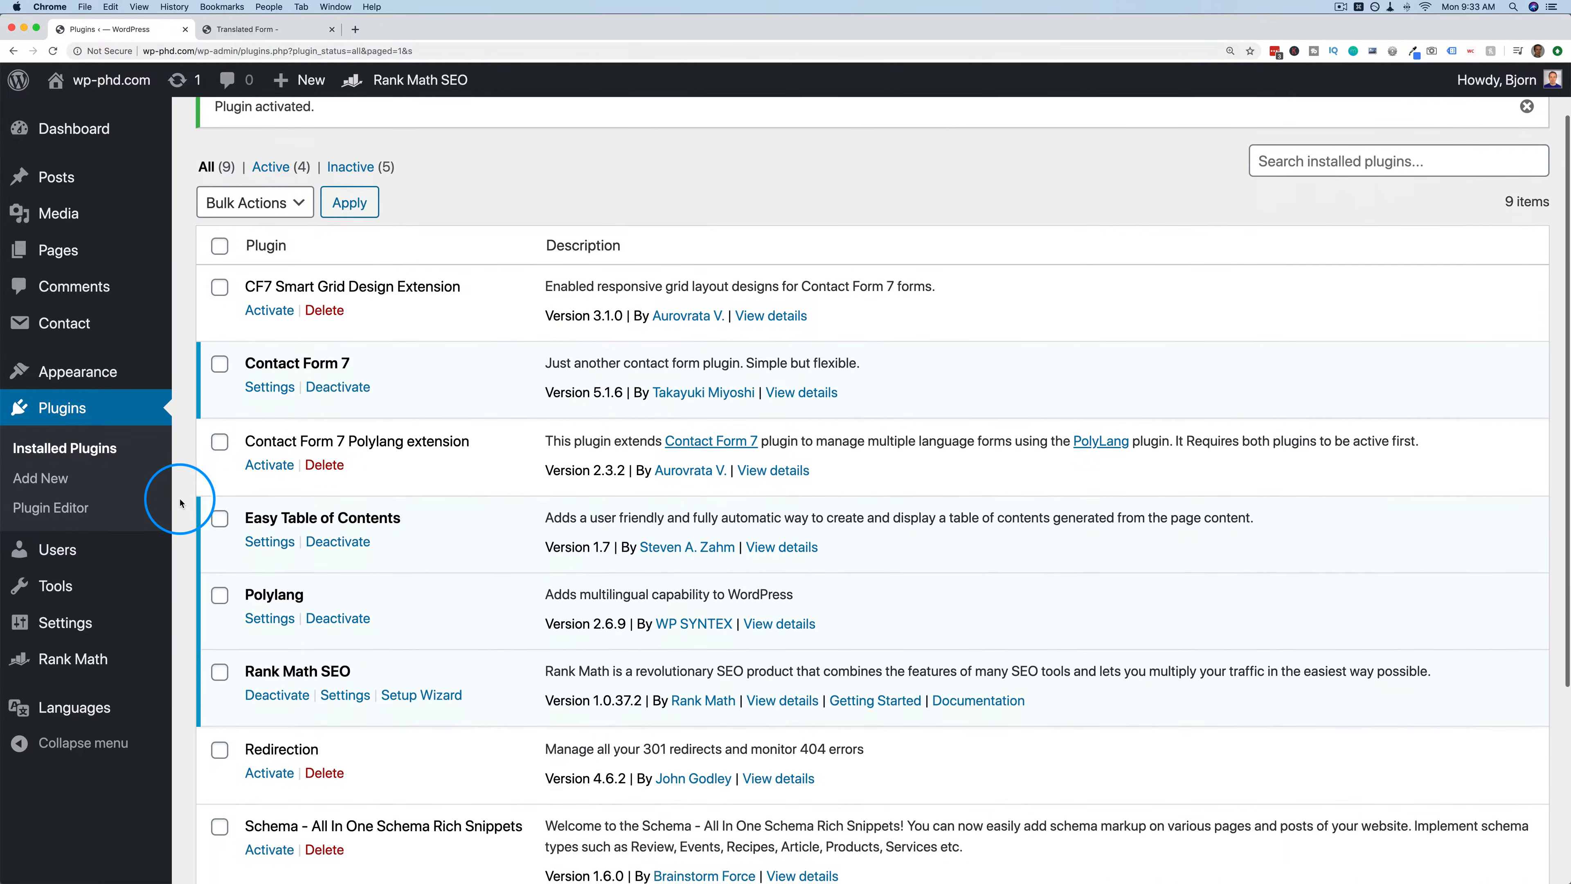
pyautogui.scroll(-5, 344, 291)
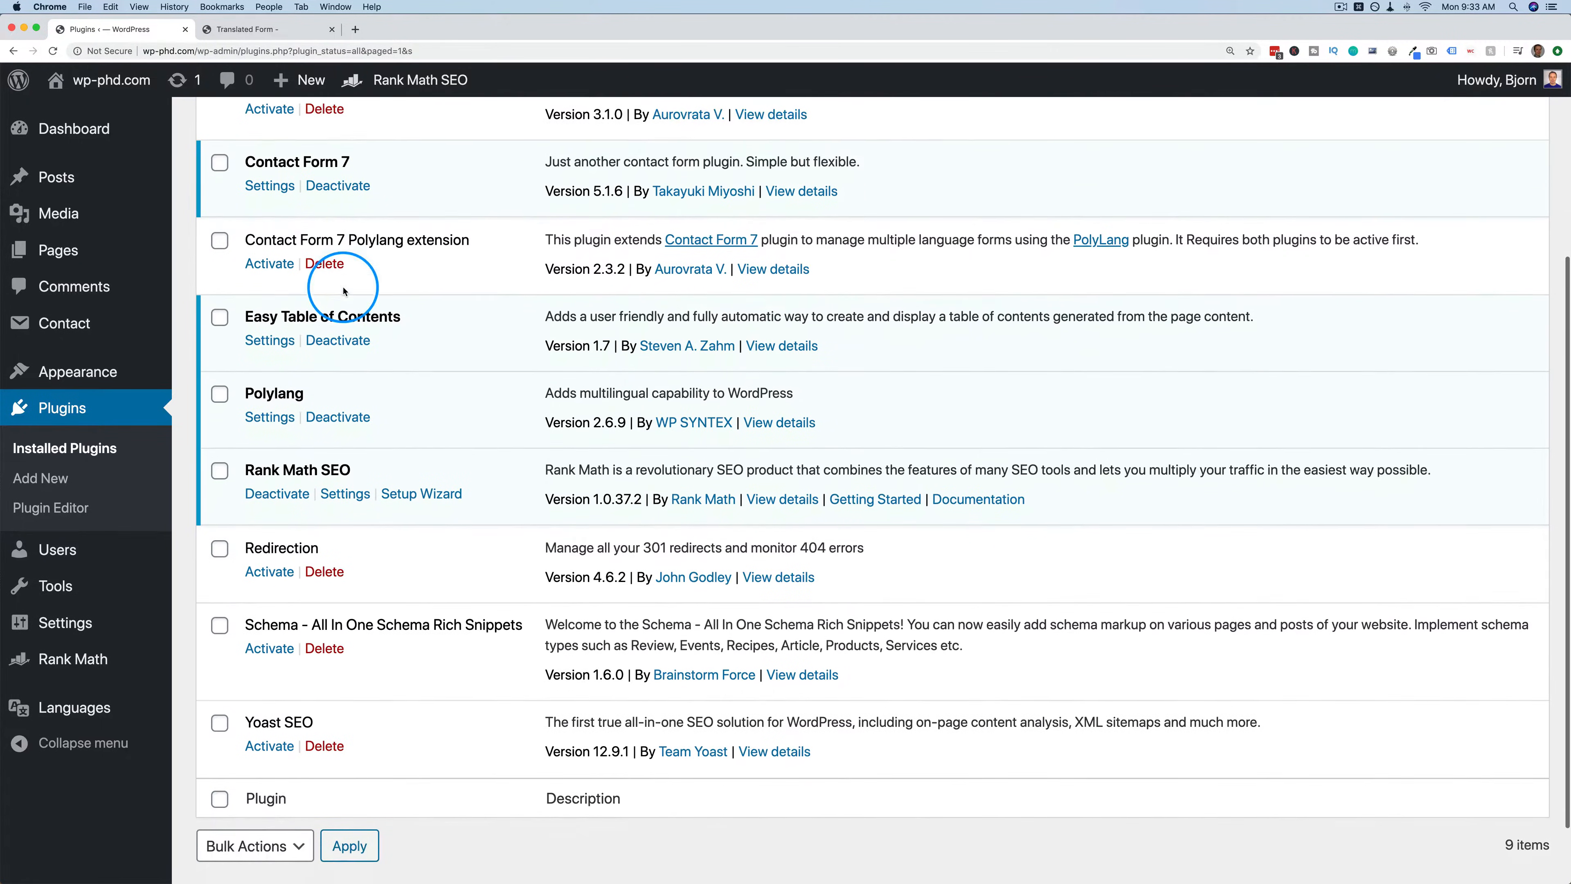
pyautogui.scroll(8, 344, 291)
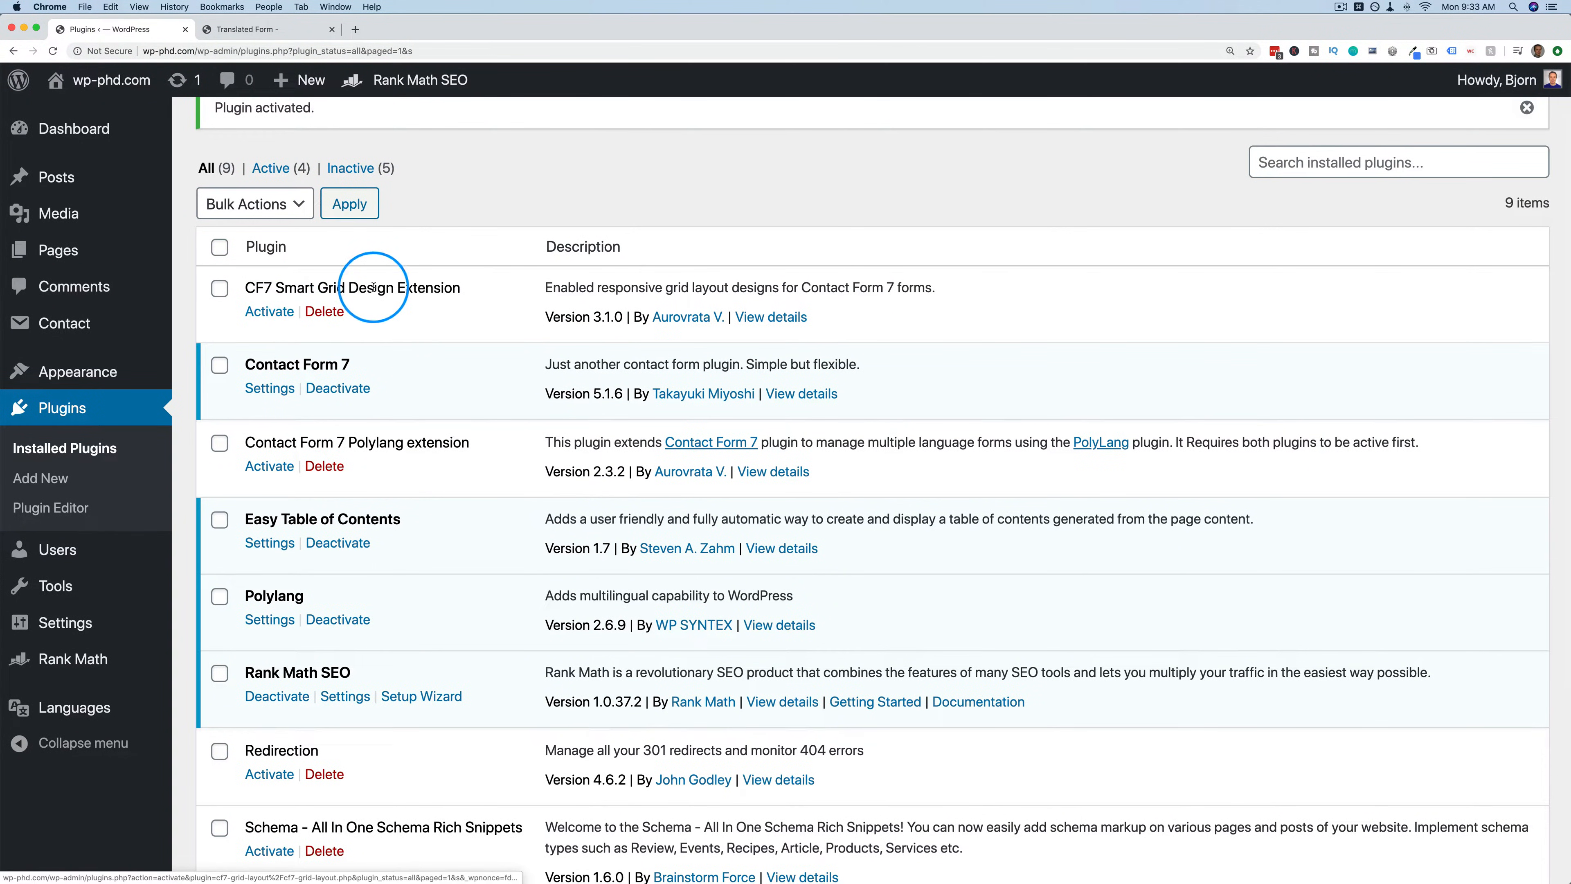
pyautogui.click(275, 313)
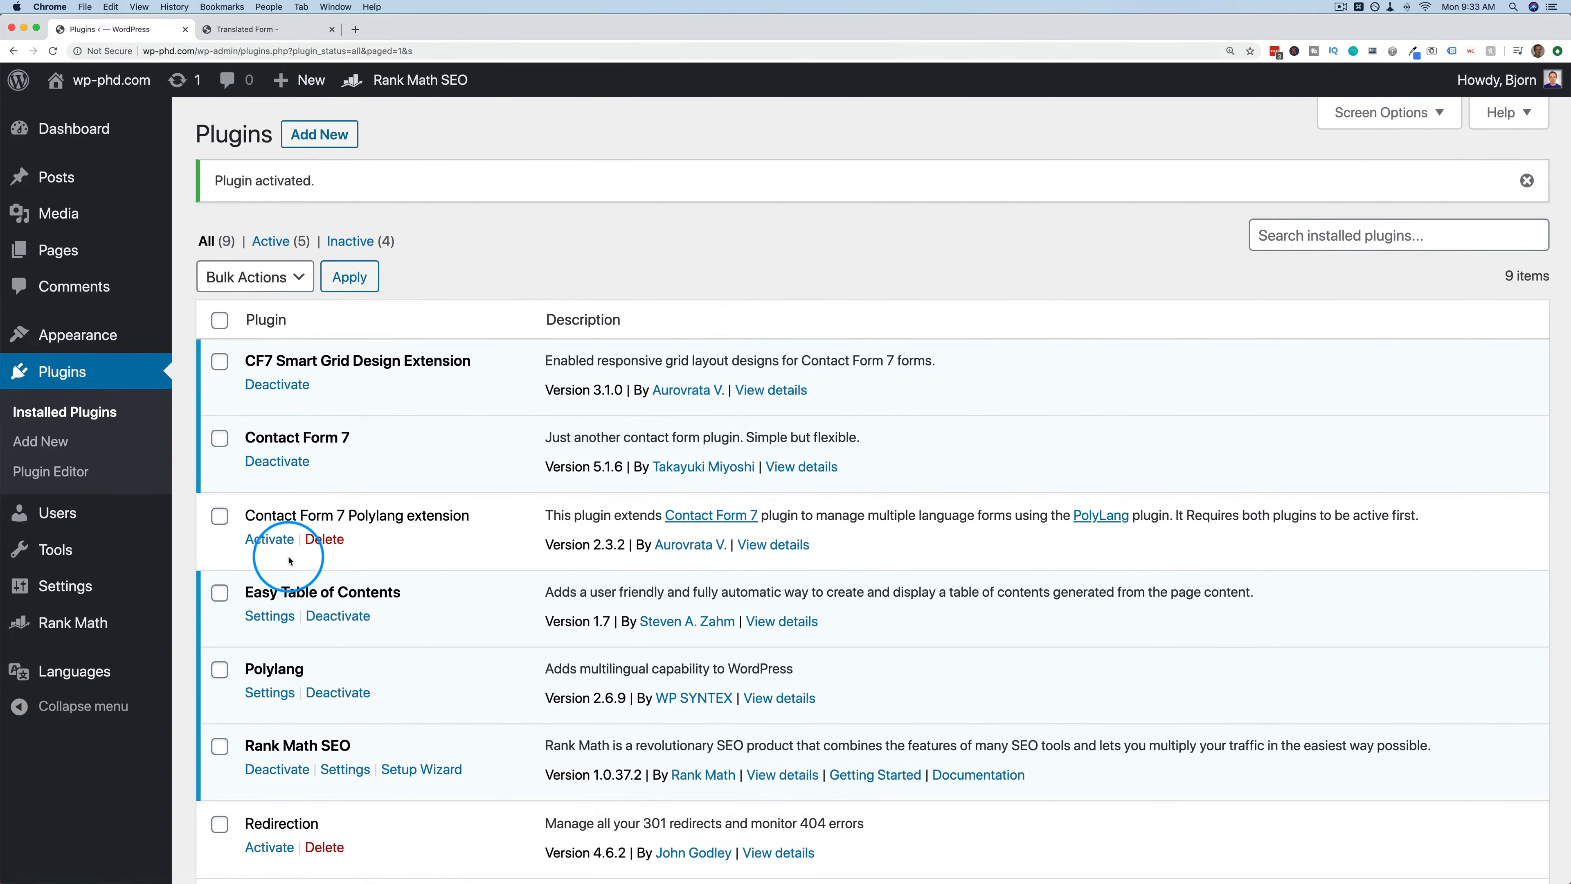
pyautogui.click(271, 539)
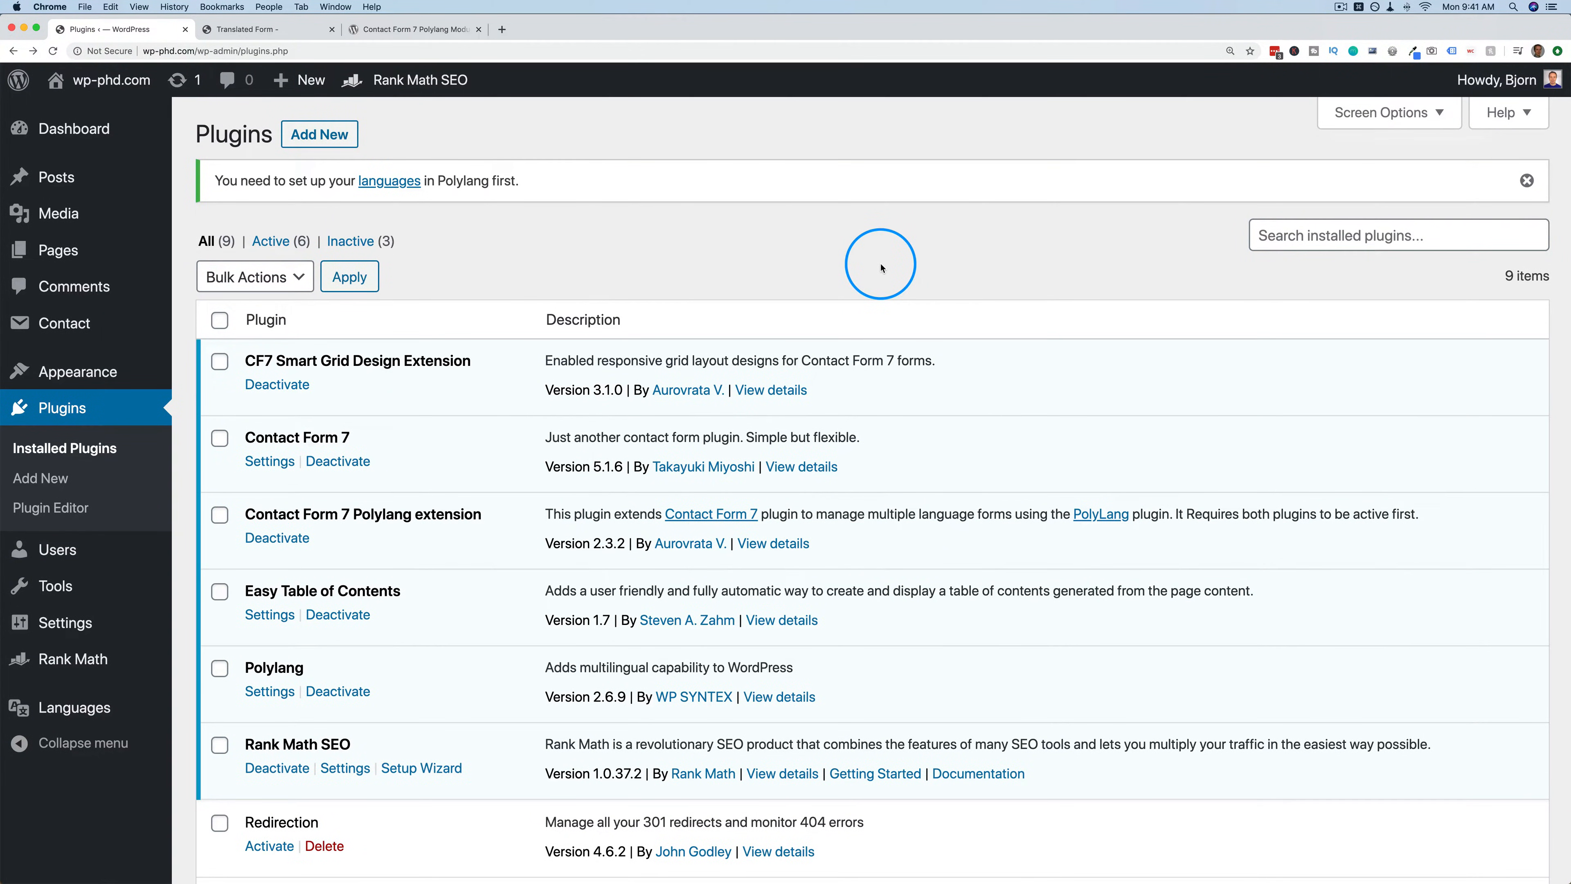
# Add English - en_CA as the first Polylang language, keeping the Canada flag and order 0.
pyautogui.click(390, 188)
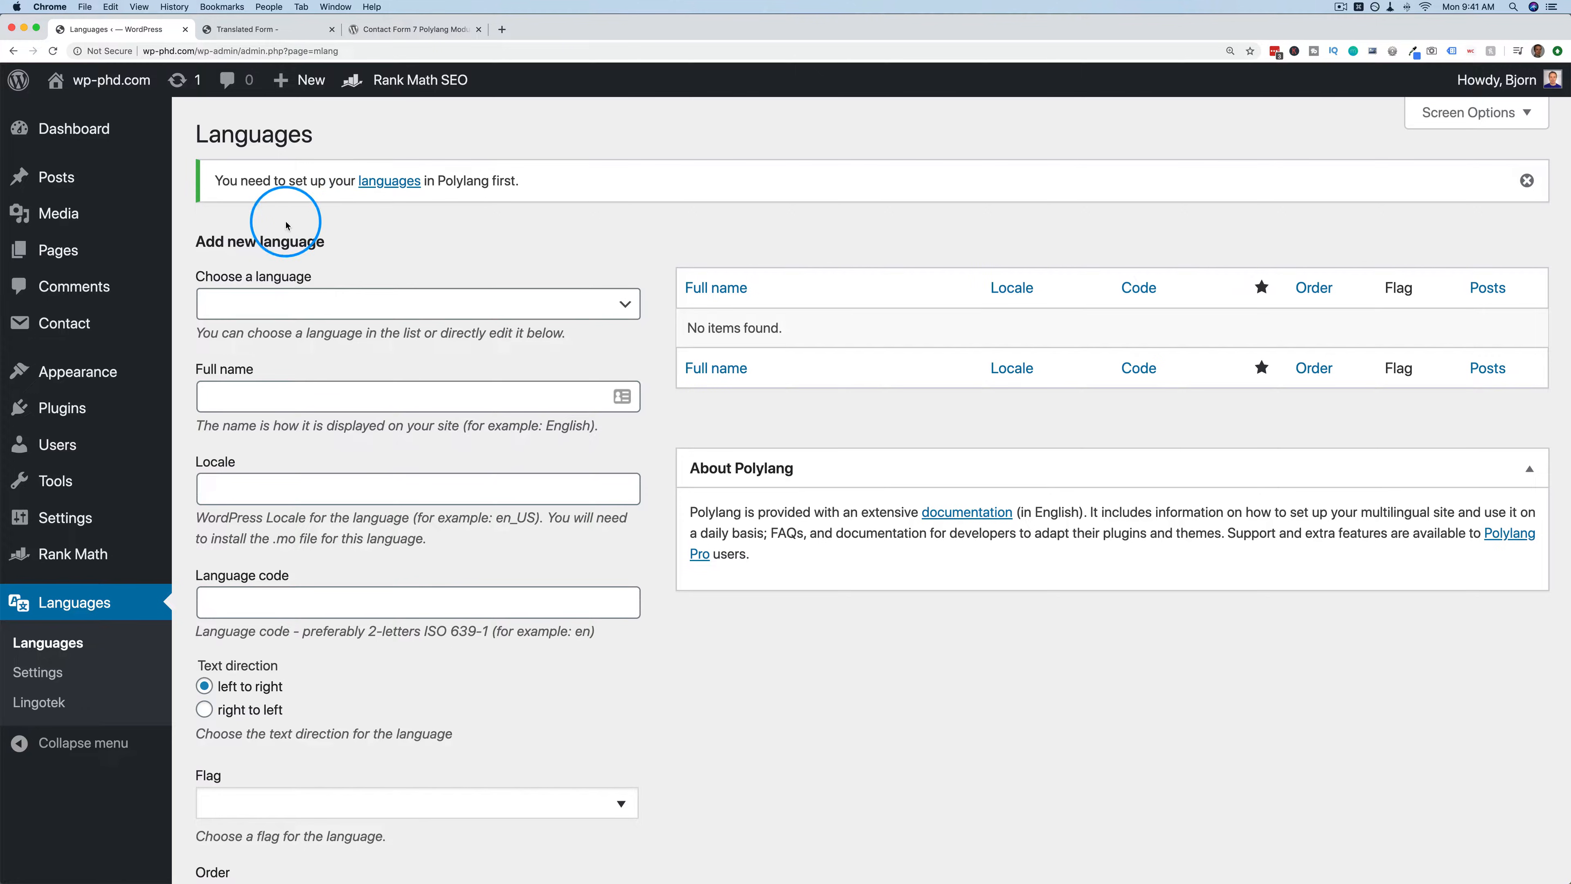
pyautogui.click(243, 304)
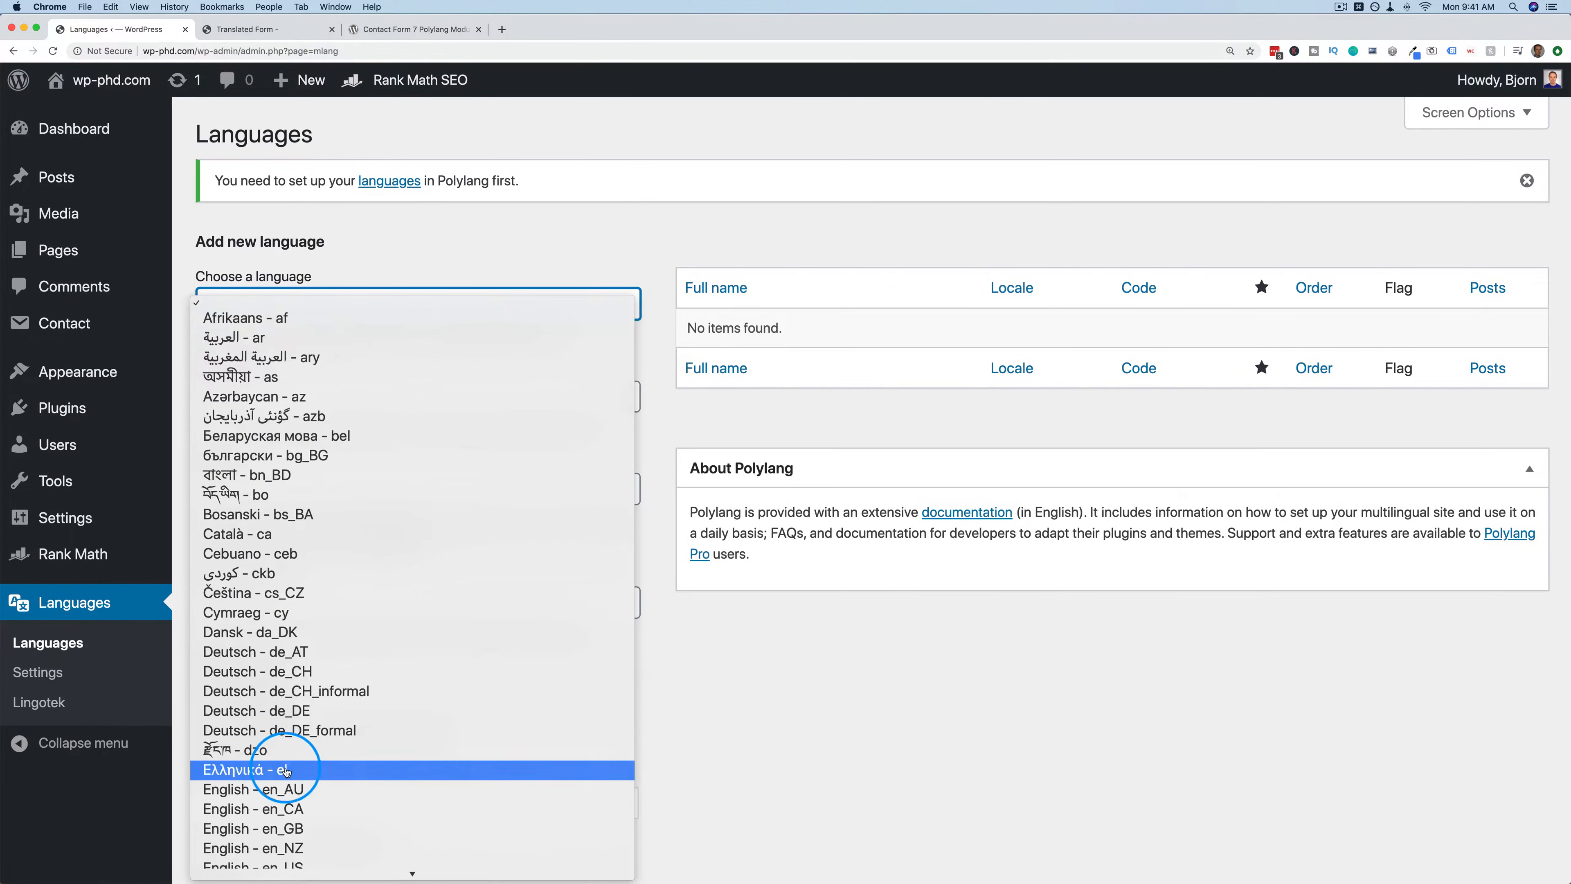
pyautogui.click(287, 813)
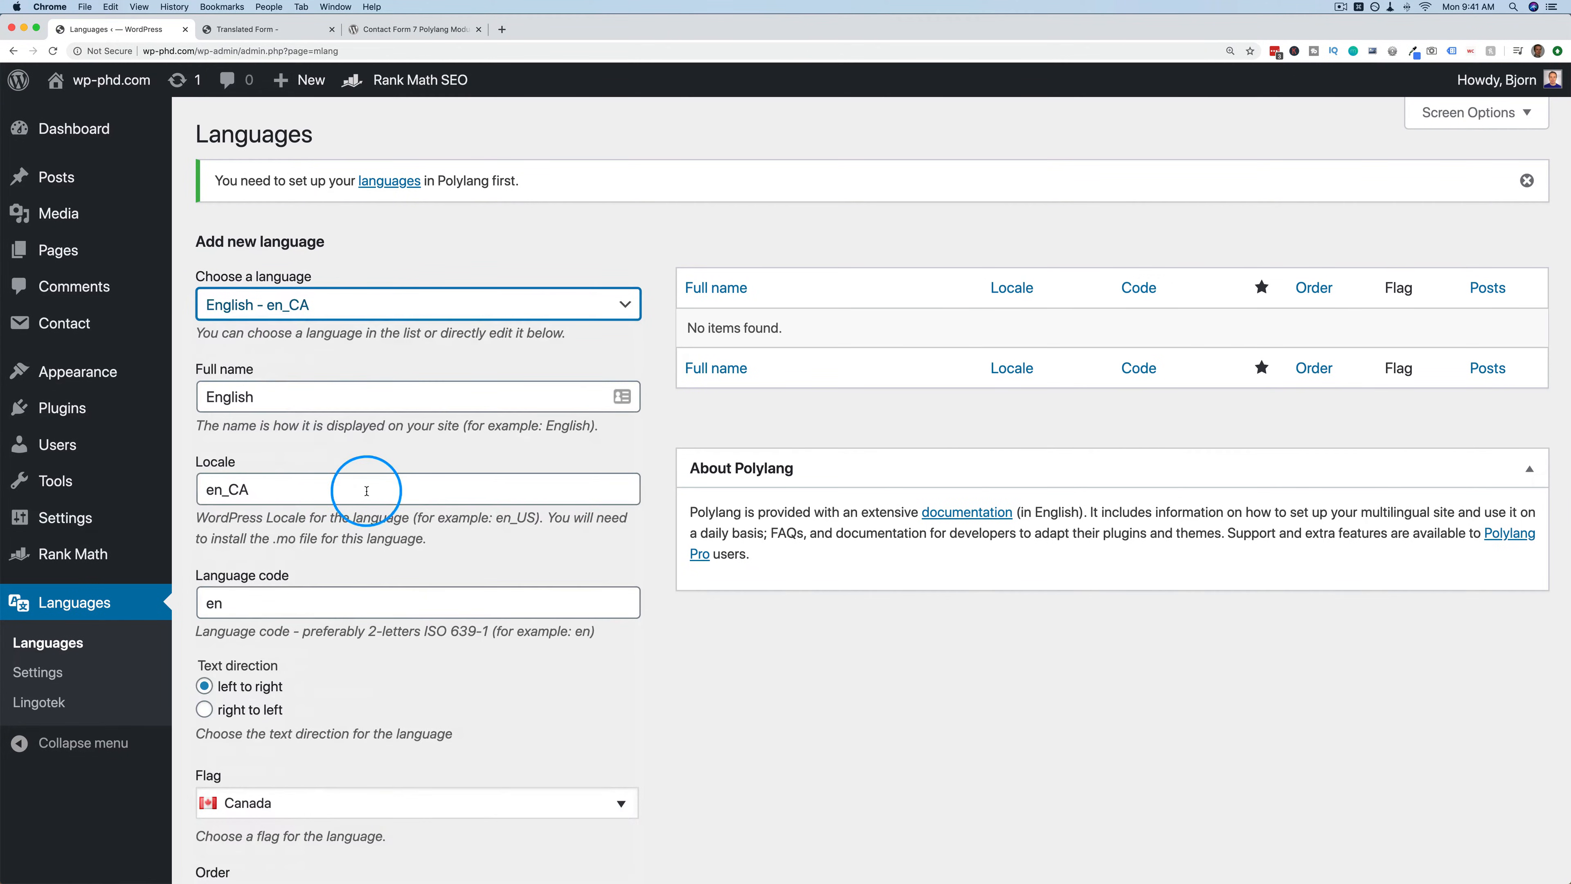
pyautogui.scroll(-3, 396, 495)
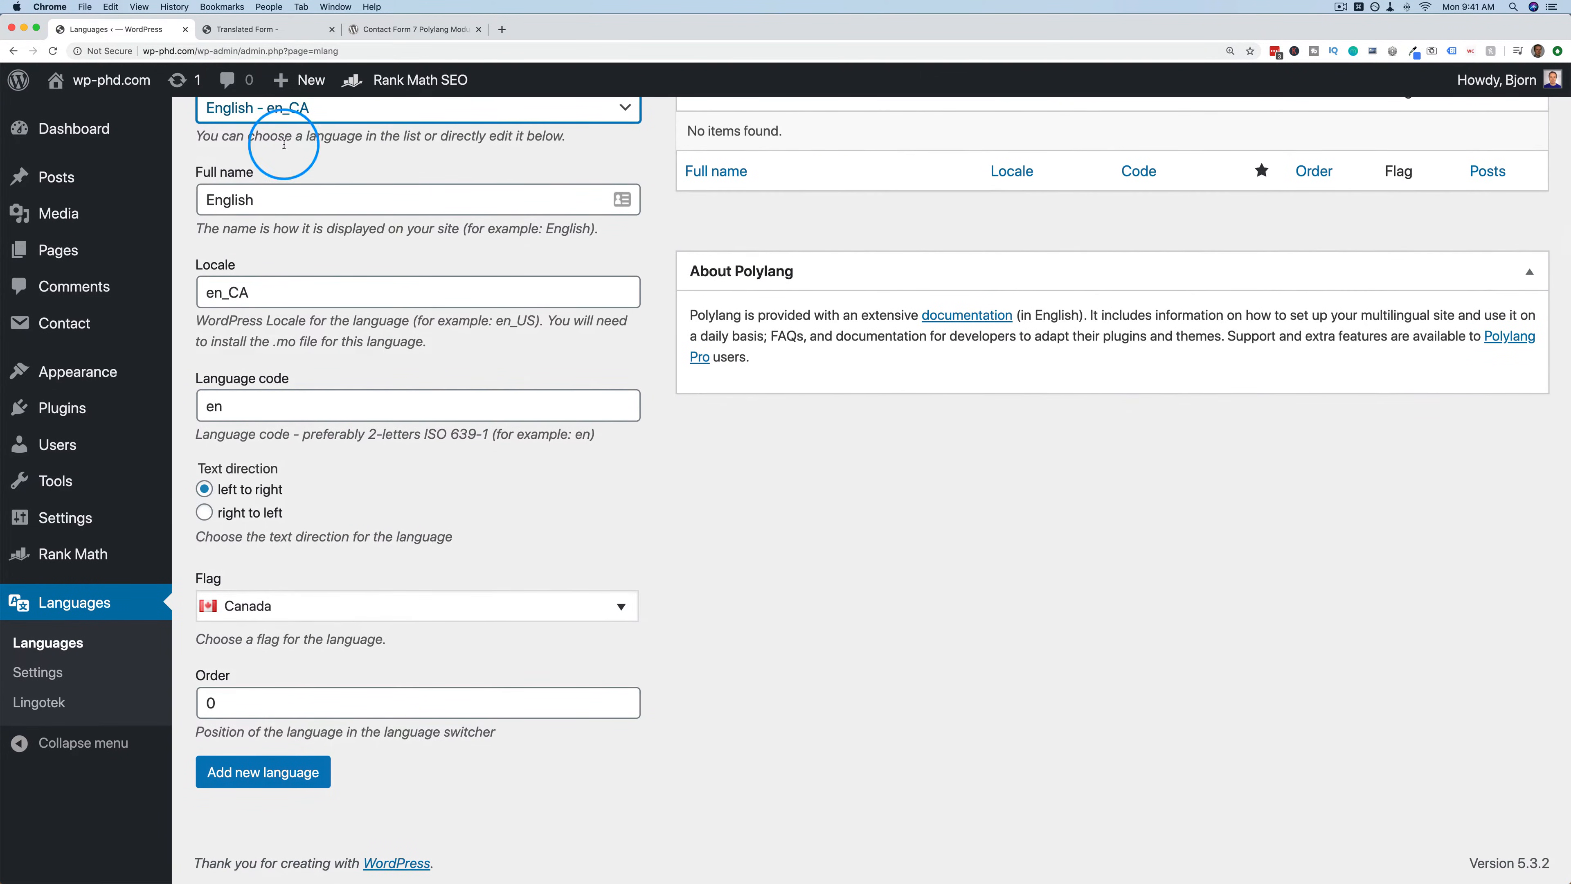
pyautogui.click(301, 604)
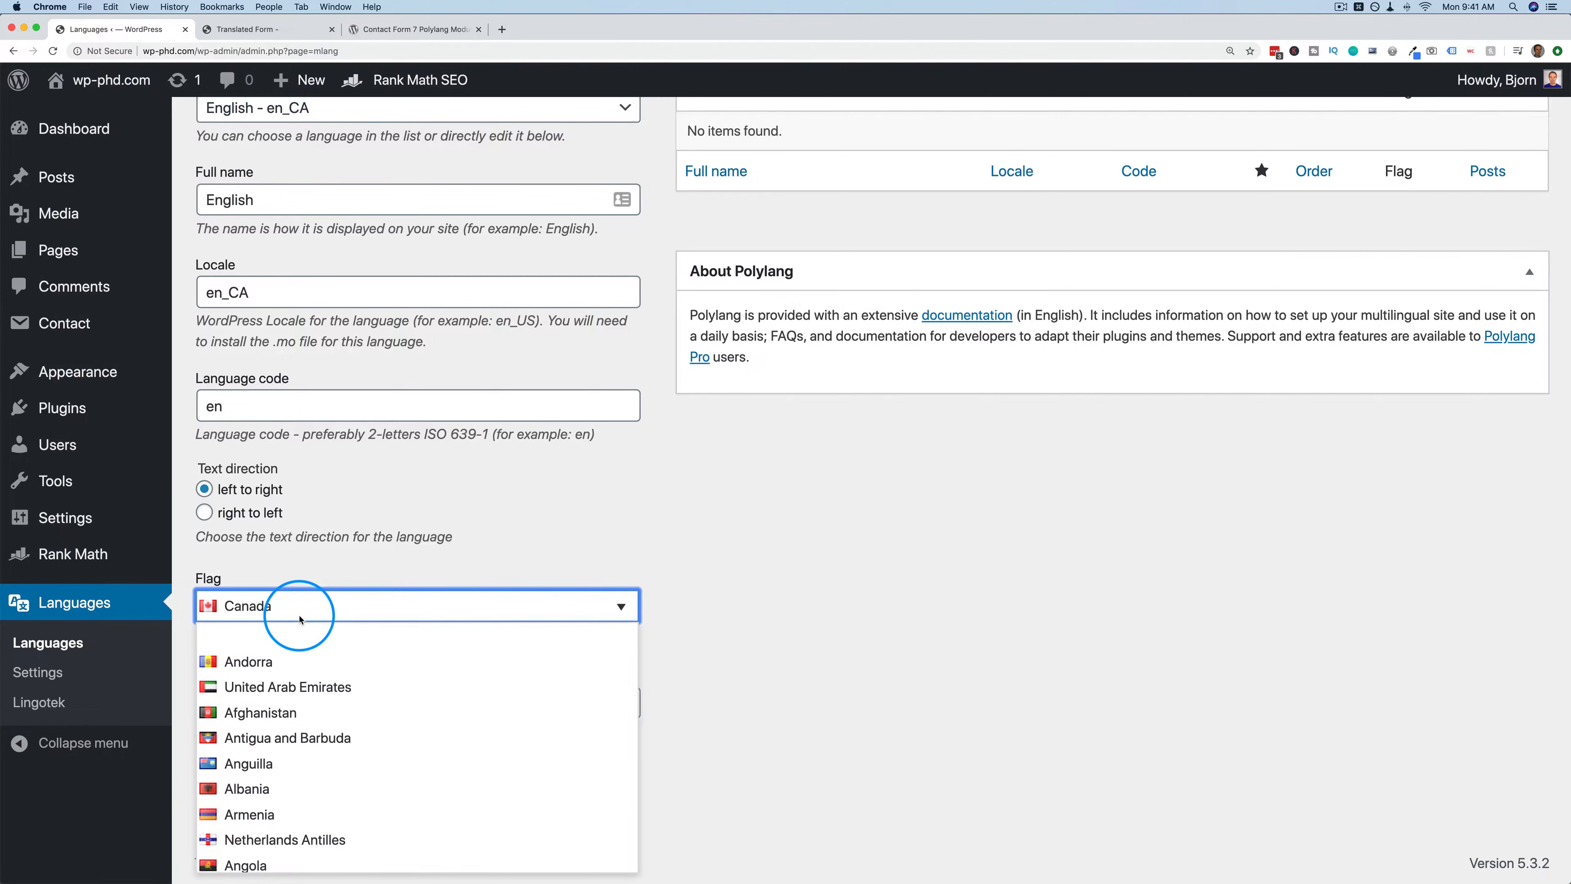
pyautogui.click(628, 605)
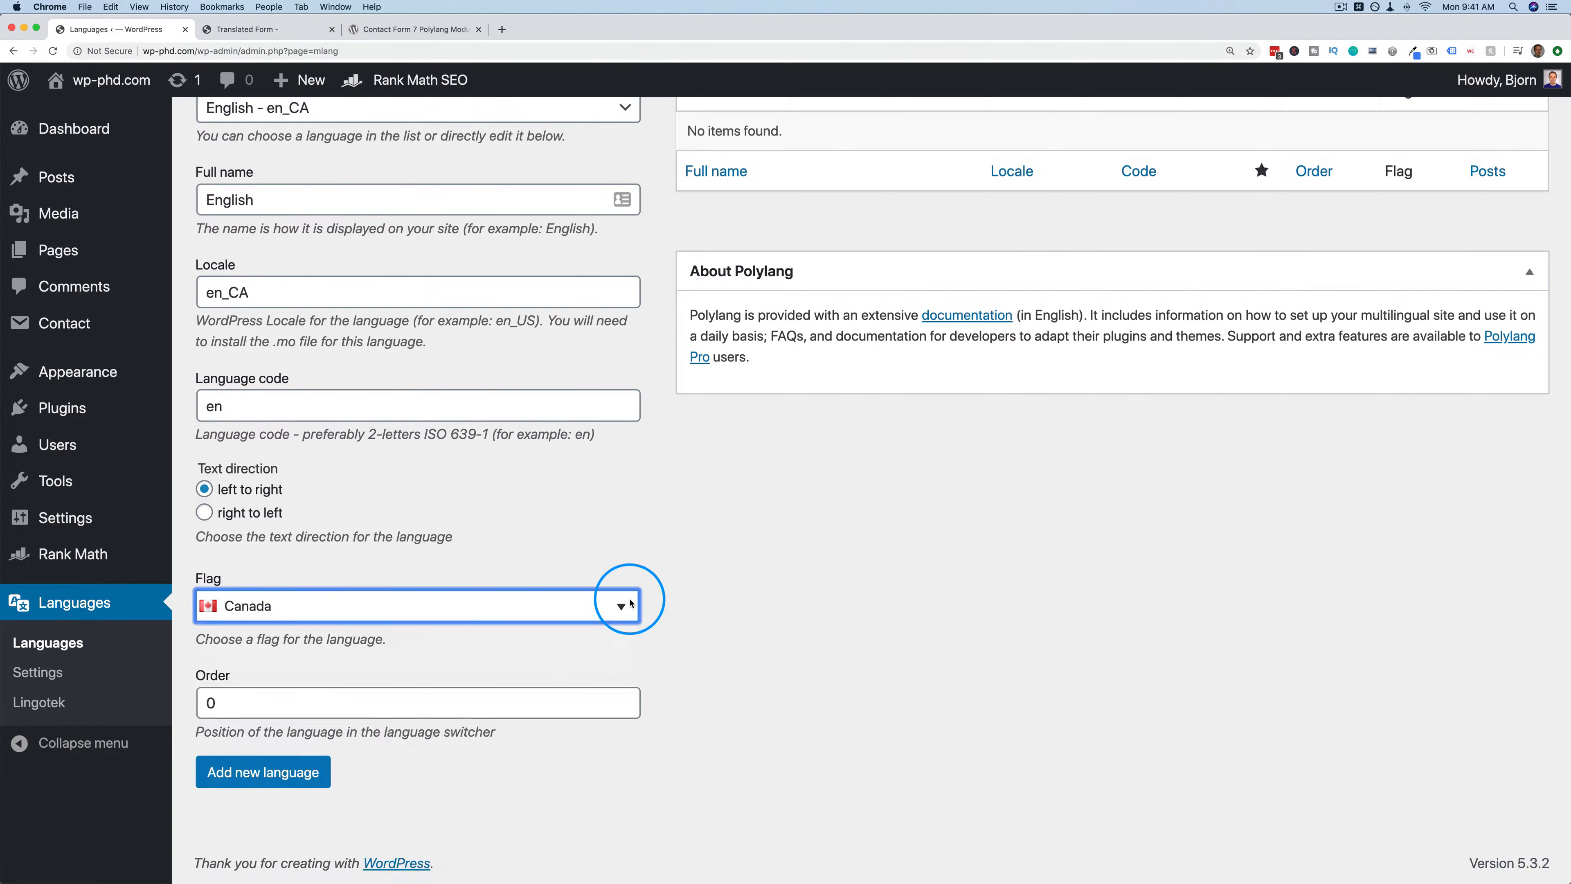
pyautogui.click(593, 565)
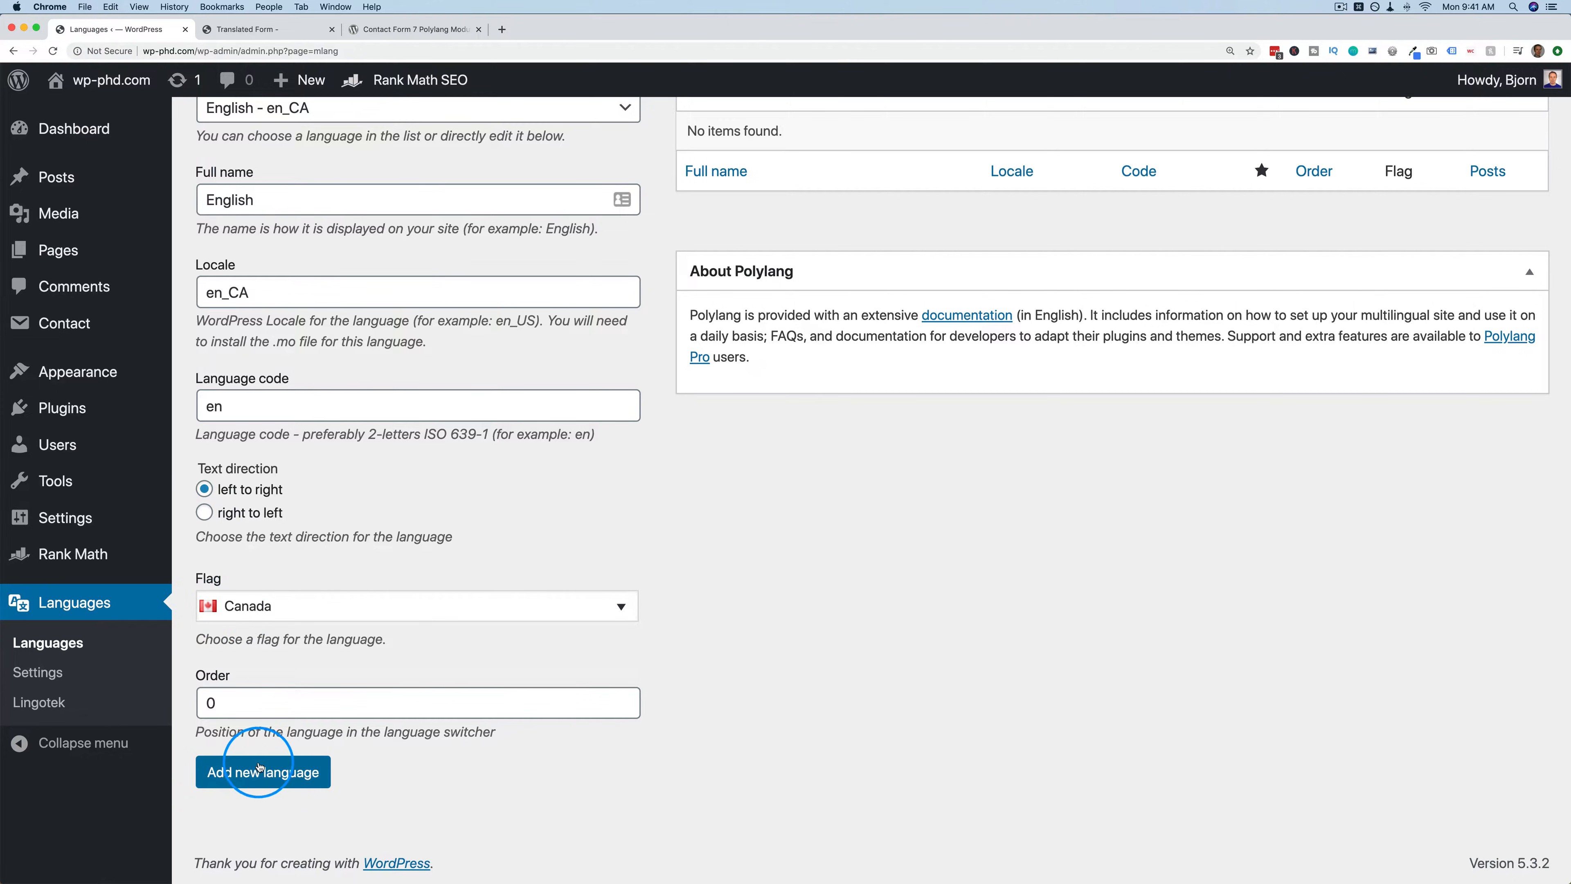
pyautogui.click(253, 778)
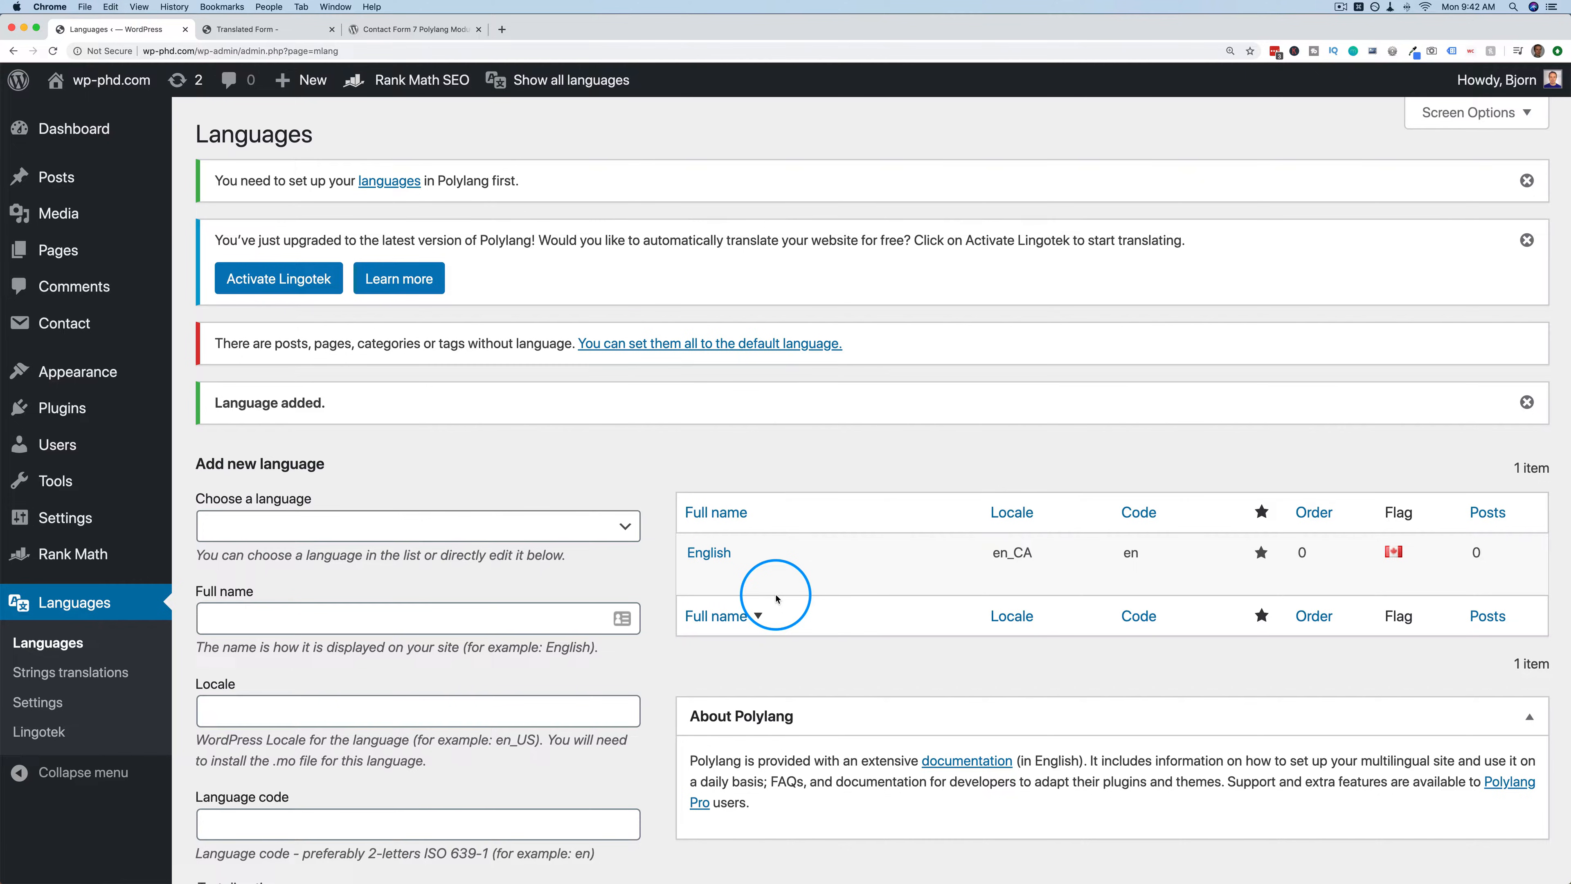
# Add Español - es_ES as the second Polylang language, keeping the Spain flag and setting its order to 1.
pyautogui.scroll(-4, 596, 502)
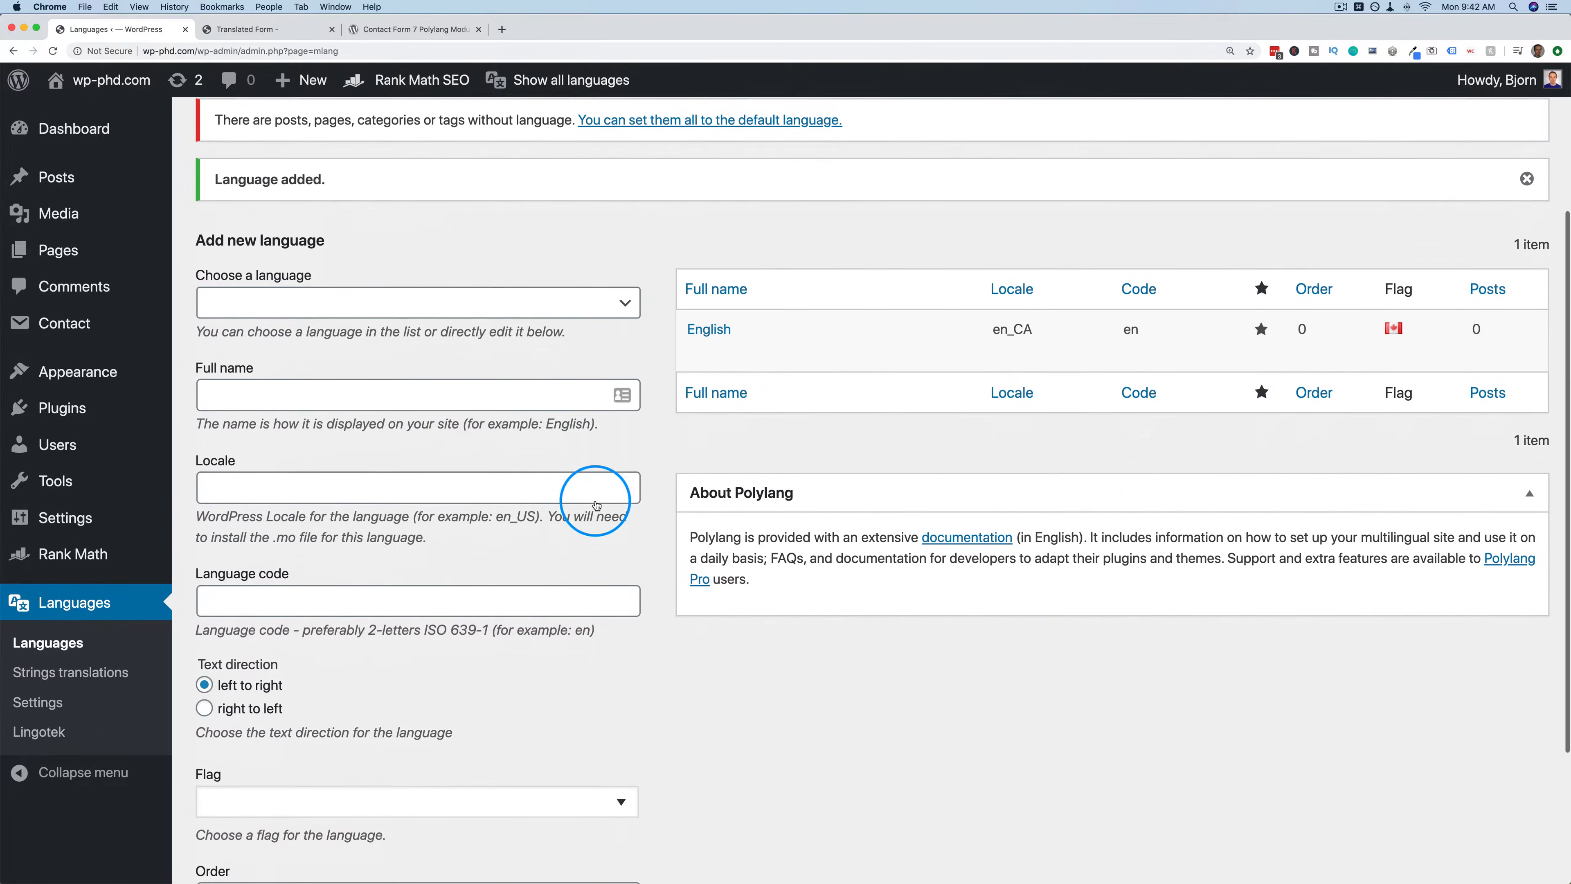
pyautogui.click(620, 300)
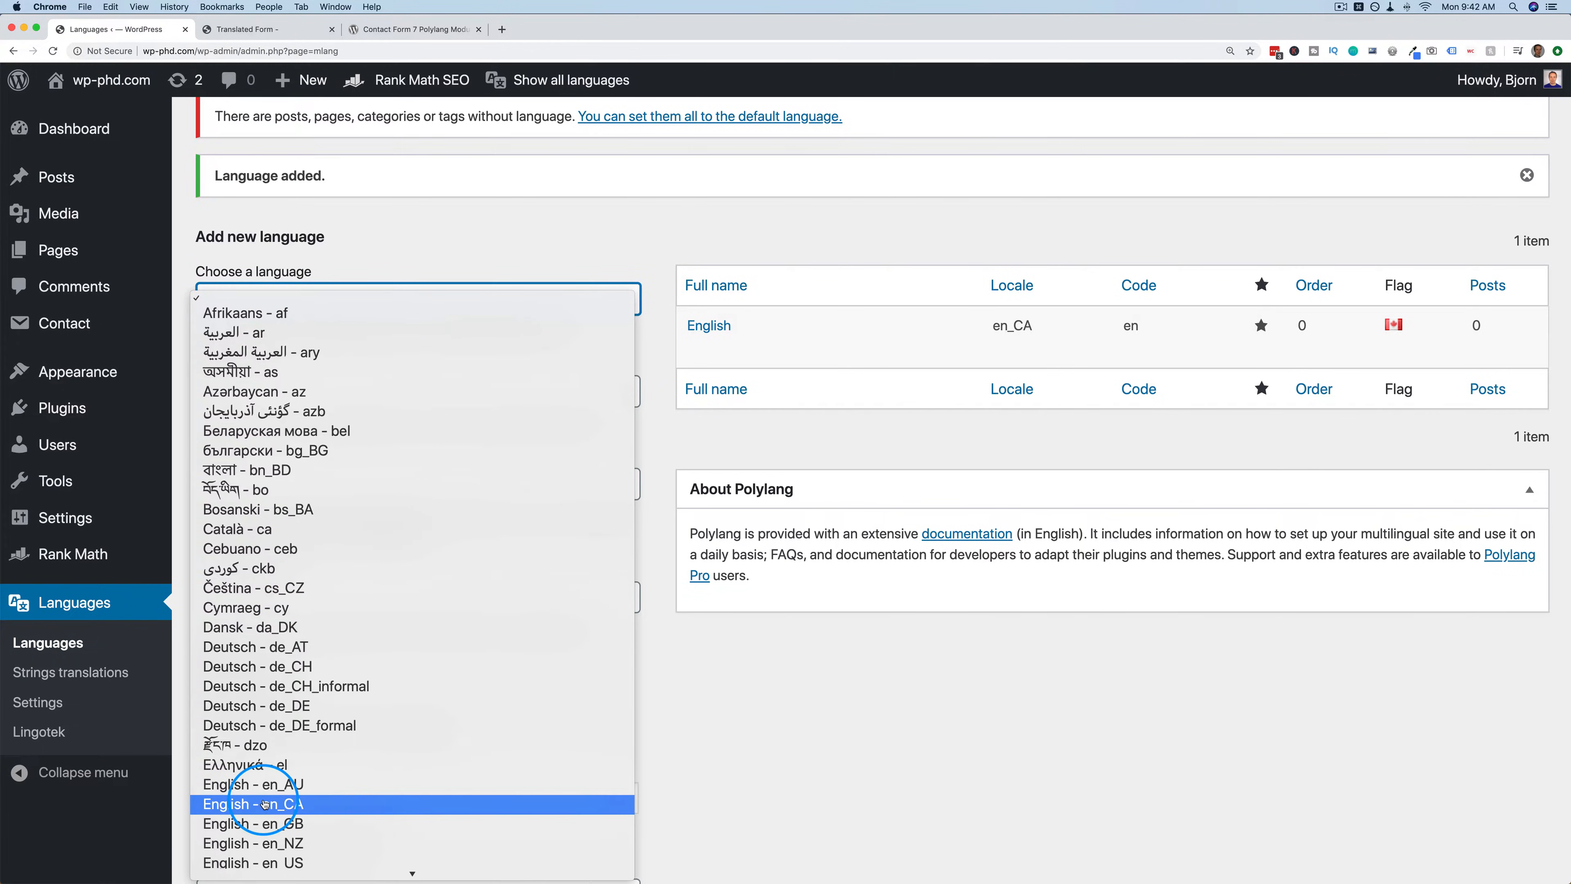
pyautogui.scroll(-5, 266, 805)
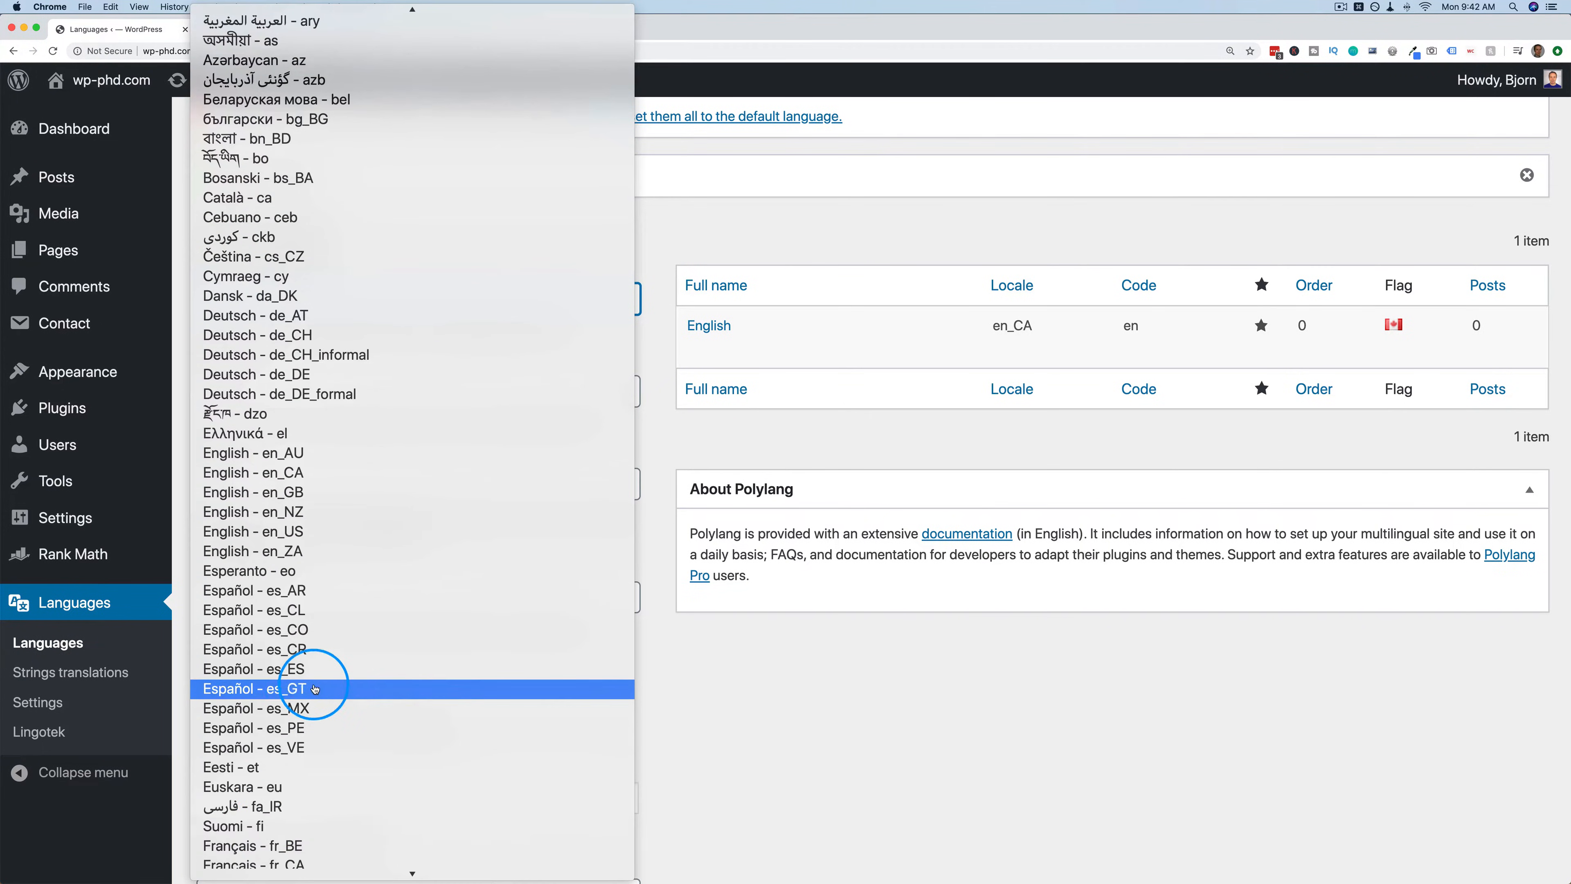
pyautogui.click(322, 669)
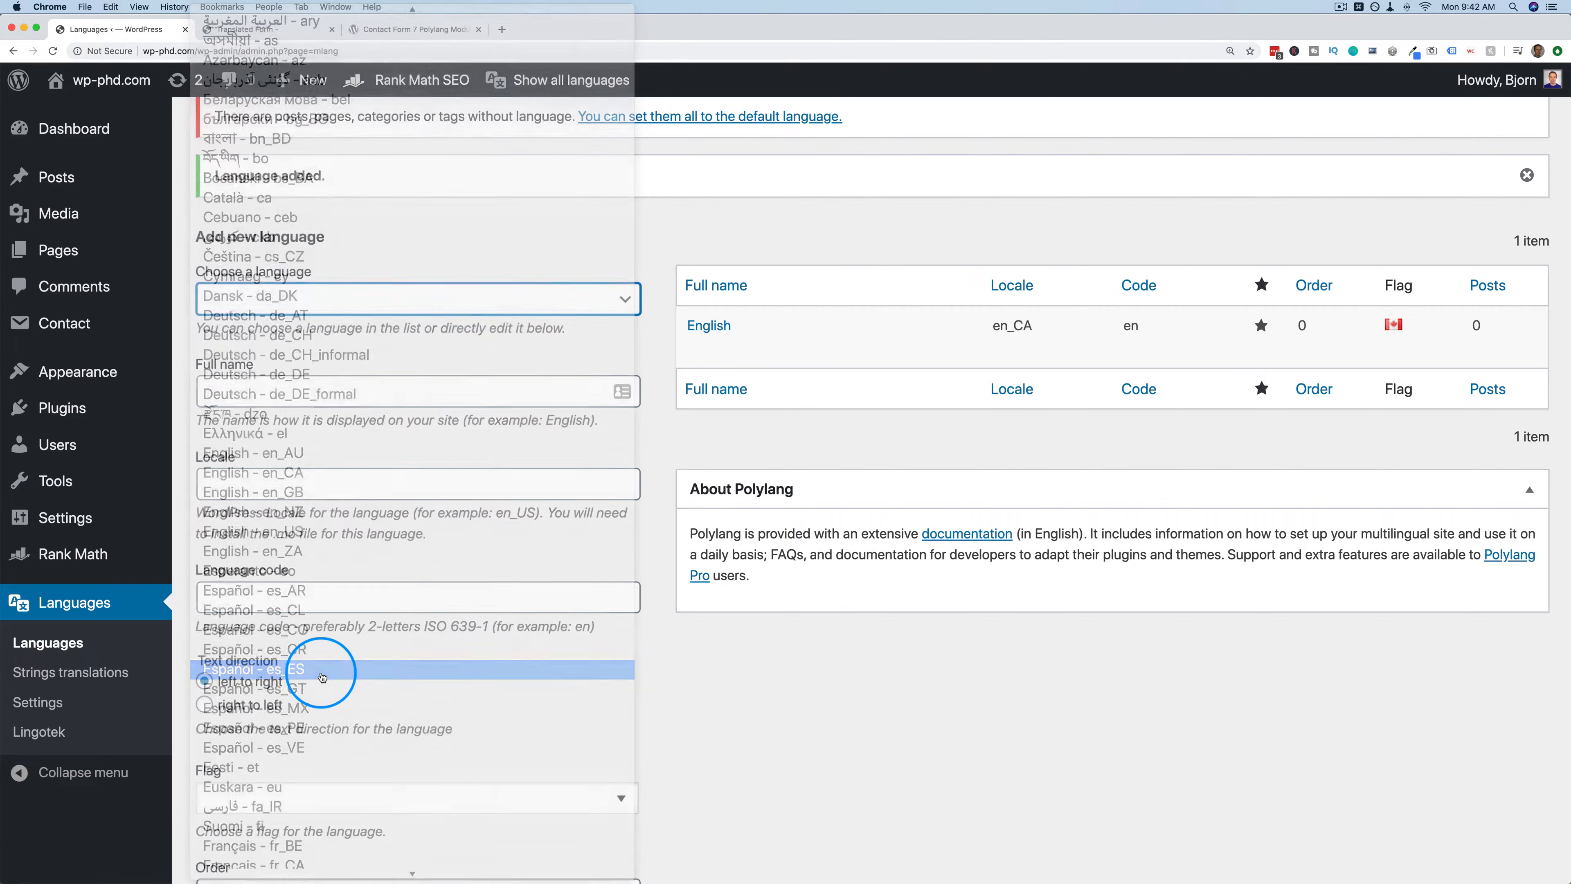
pyautogui.scroll(-3, 646, 689)
pyautogui.scroll(-1, 645, 689)
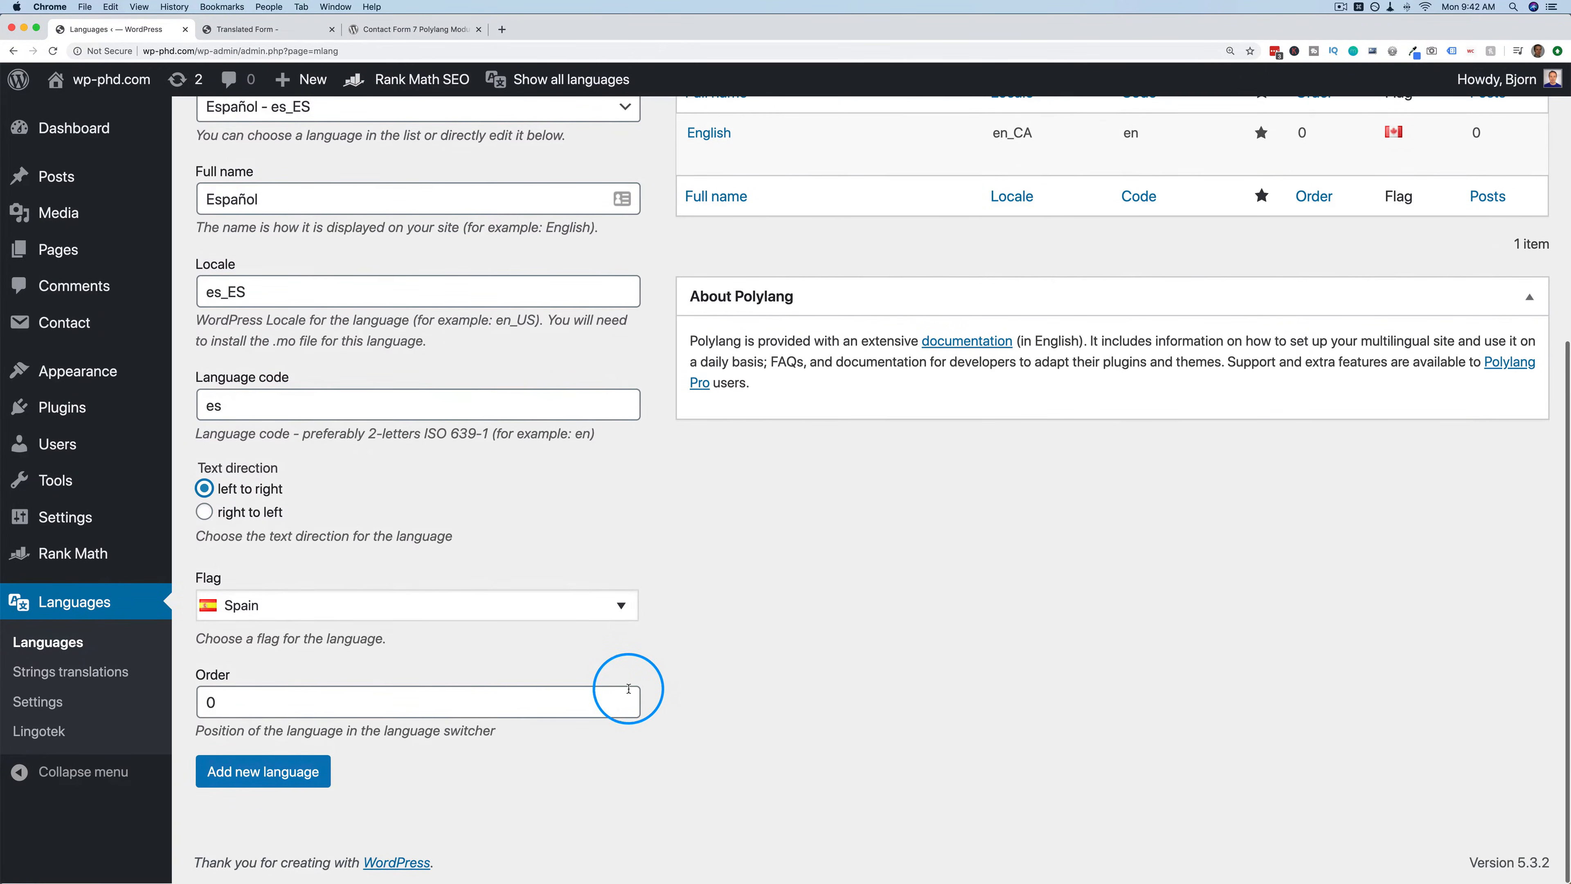
pyautogui.doubleClick(204, 703)
pyautogui.write('1')
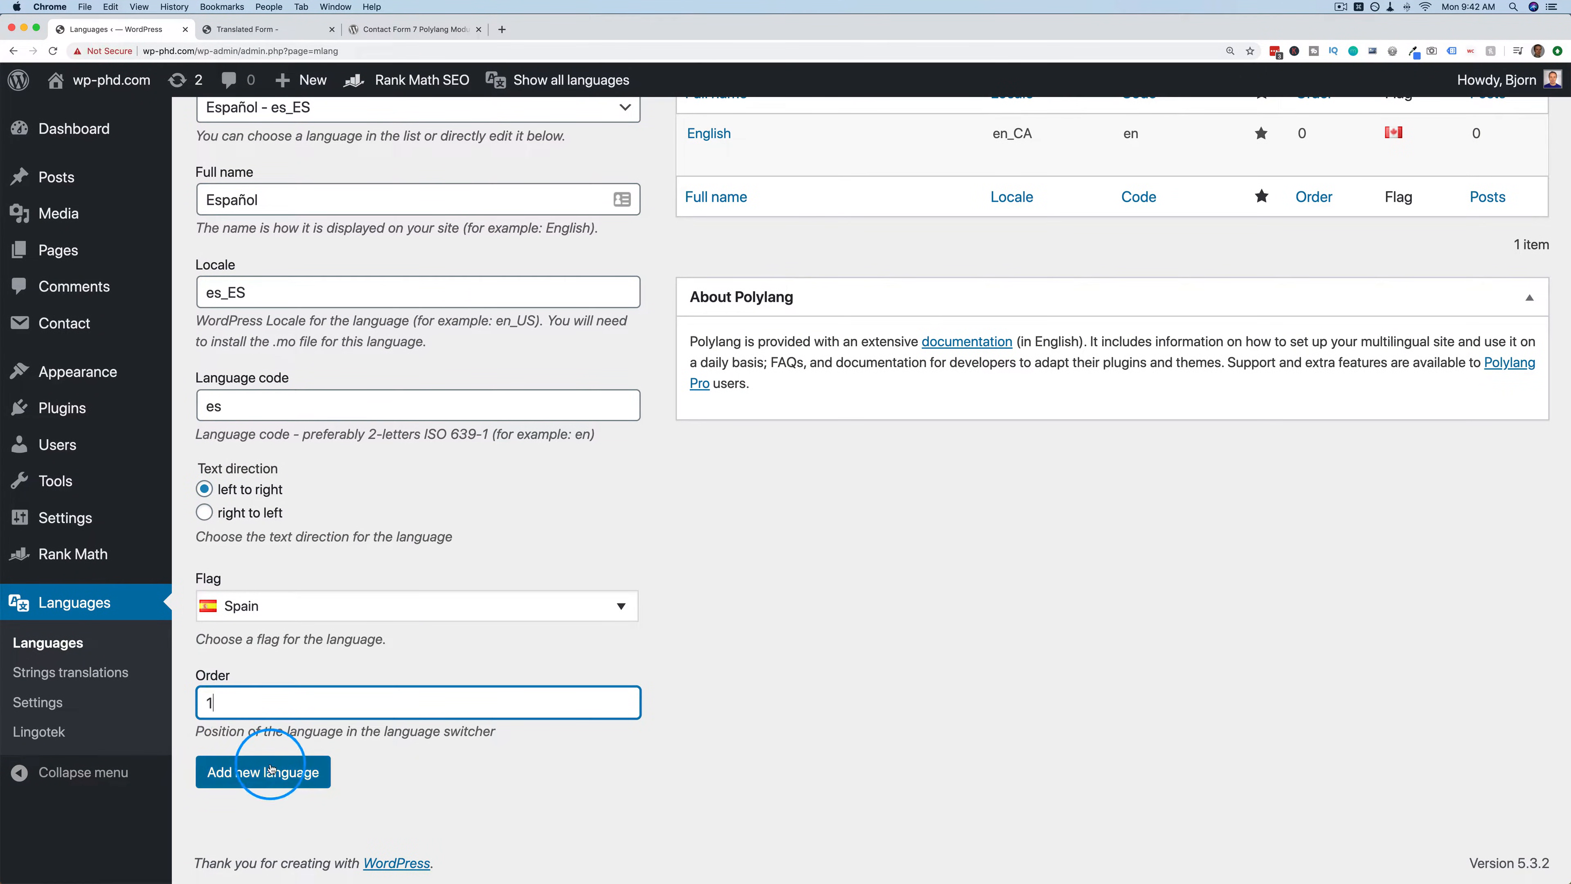
pyautogui.click(263, 771)
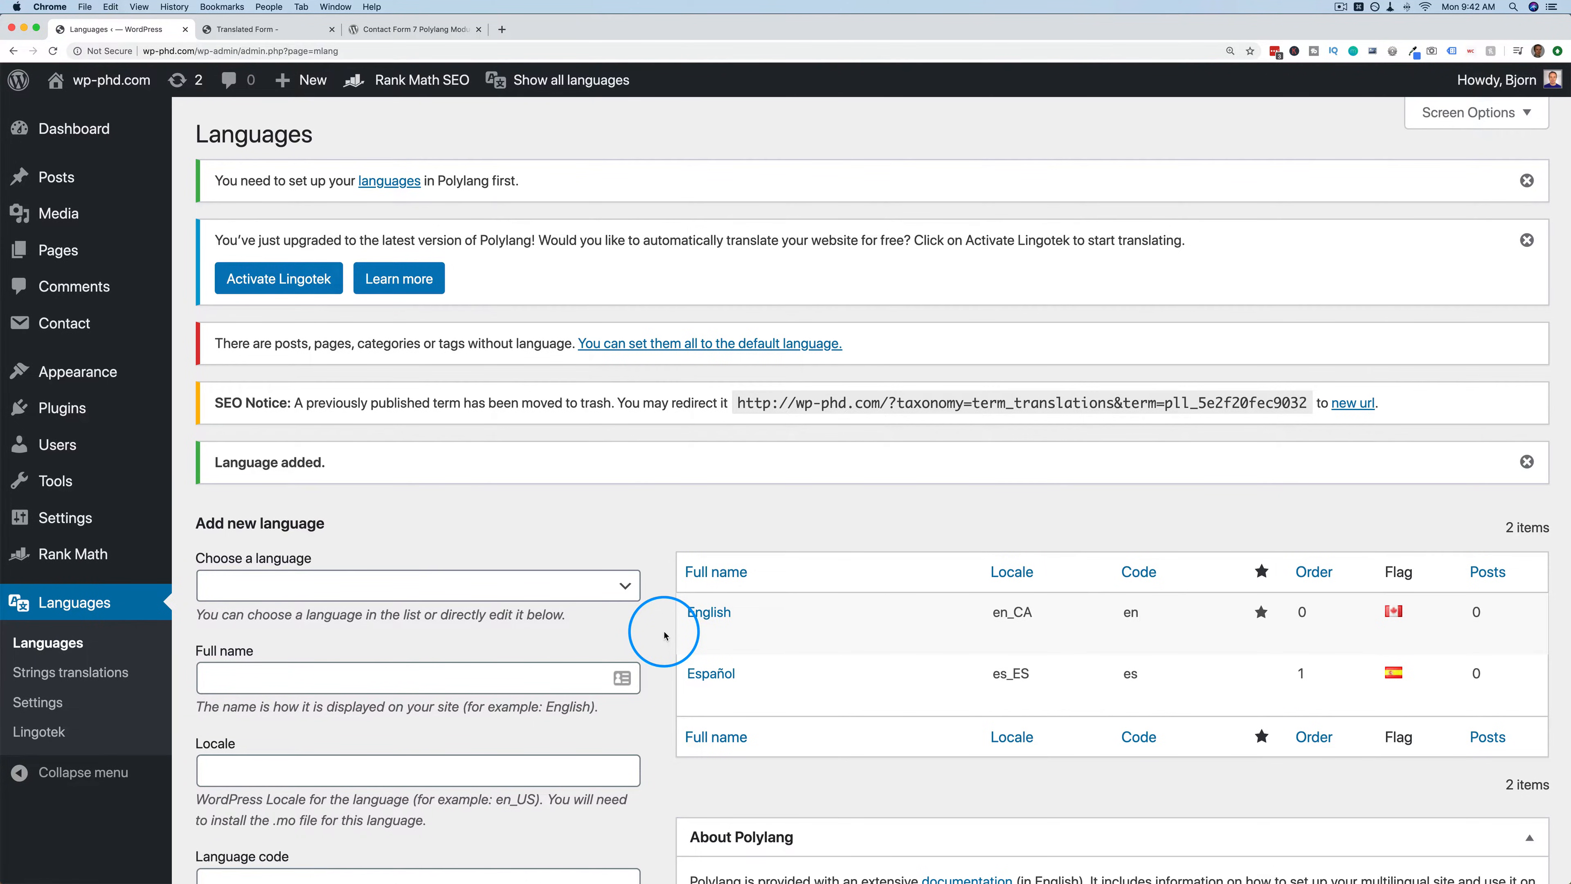
# Open Contact form 1 for editing from the list of contact forms.
pyautogui.scroll(-4, 663, 635)
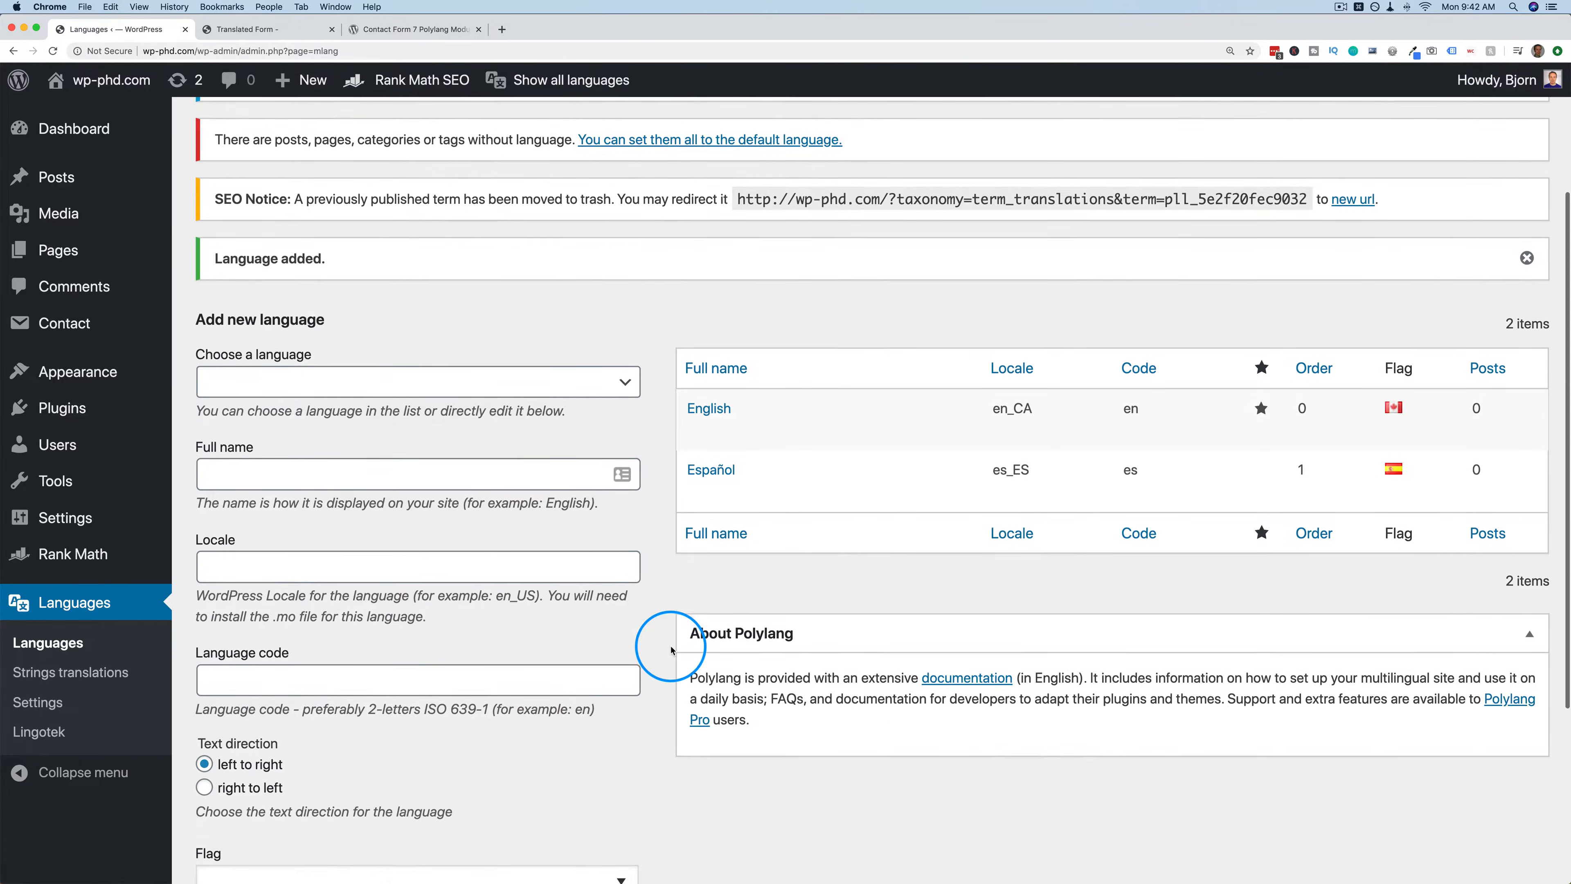
pyautogui.scroll(-3, 671, 649)
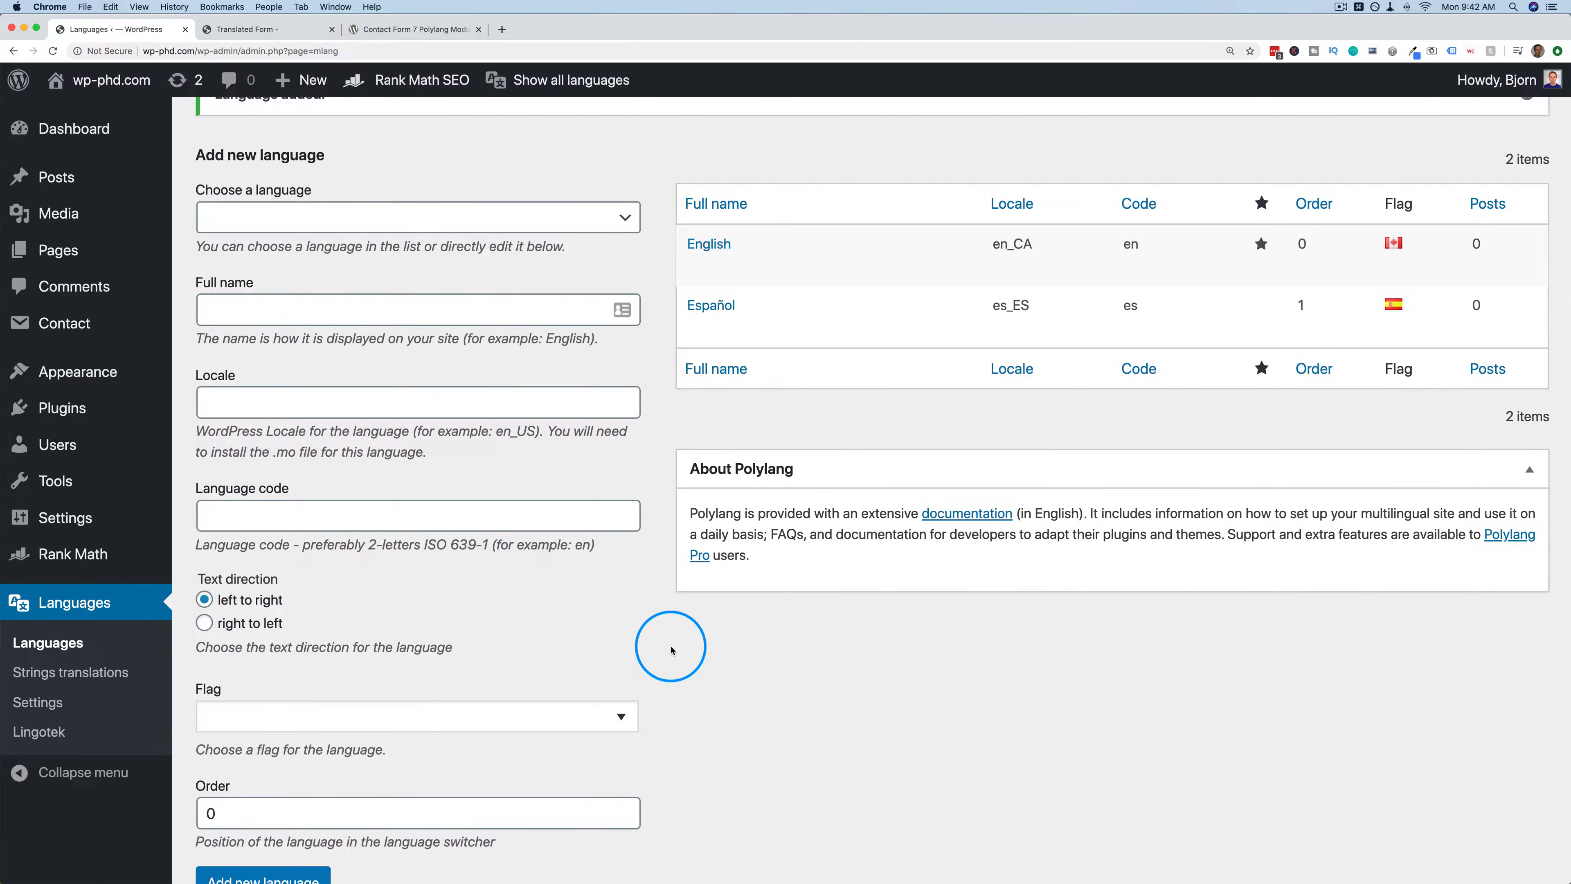
pyautogui.scroll(-1, 396, 625)
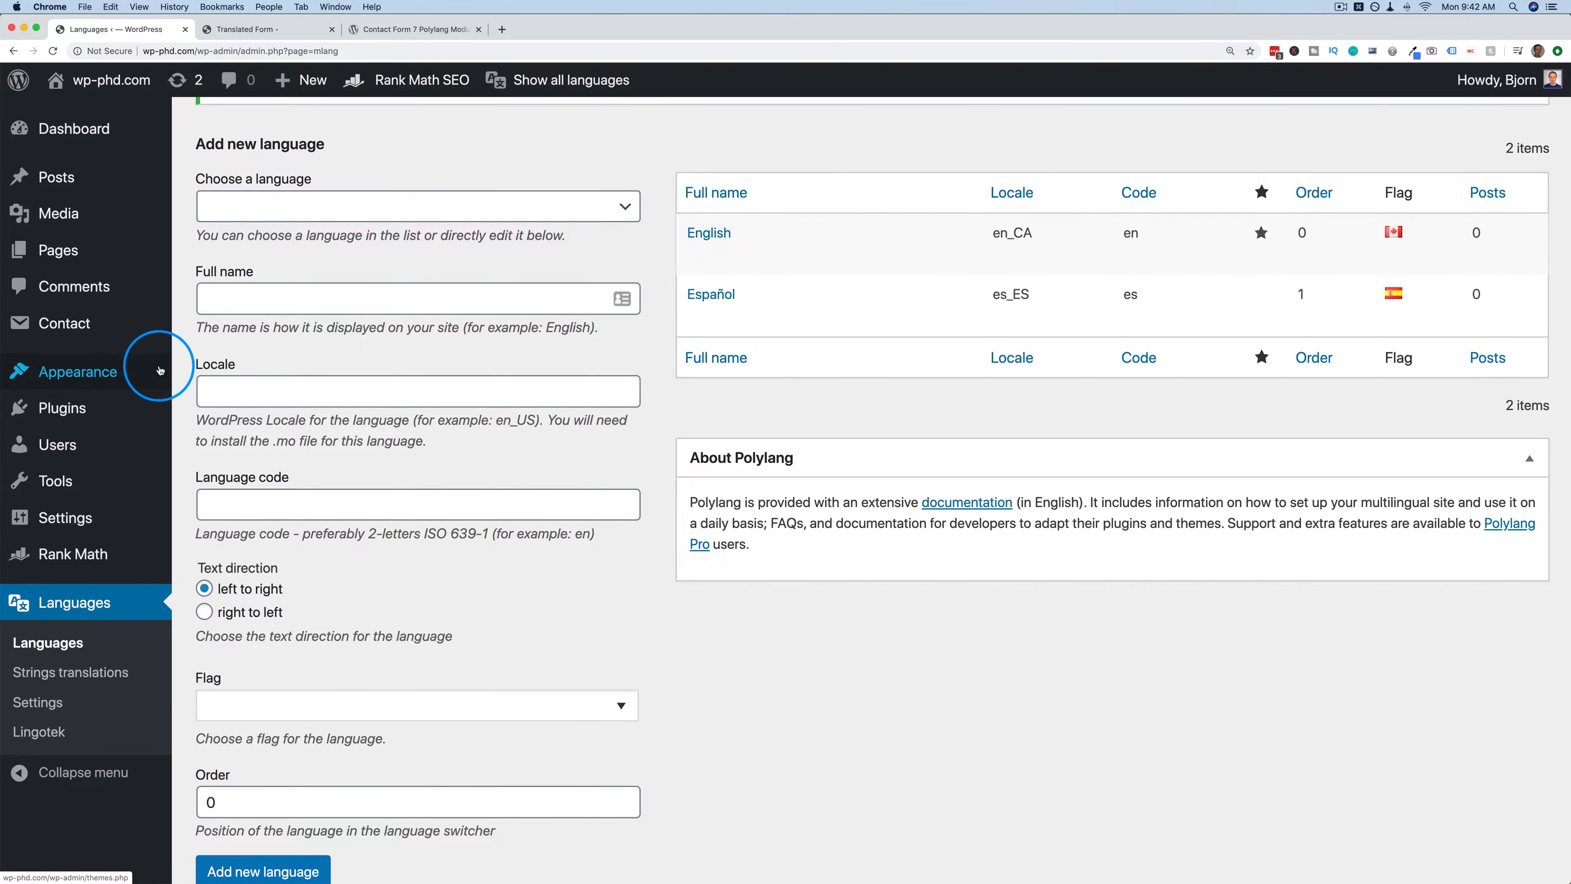
pyautogui.click(69, 327)
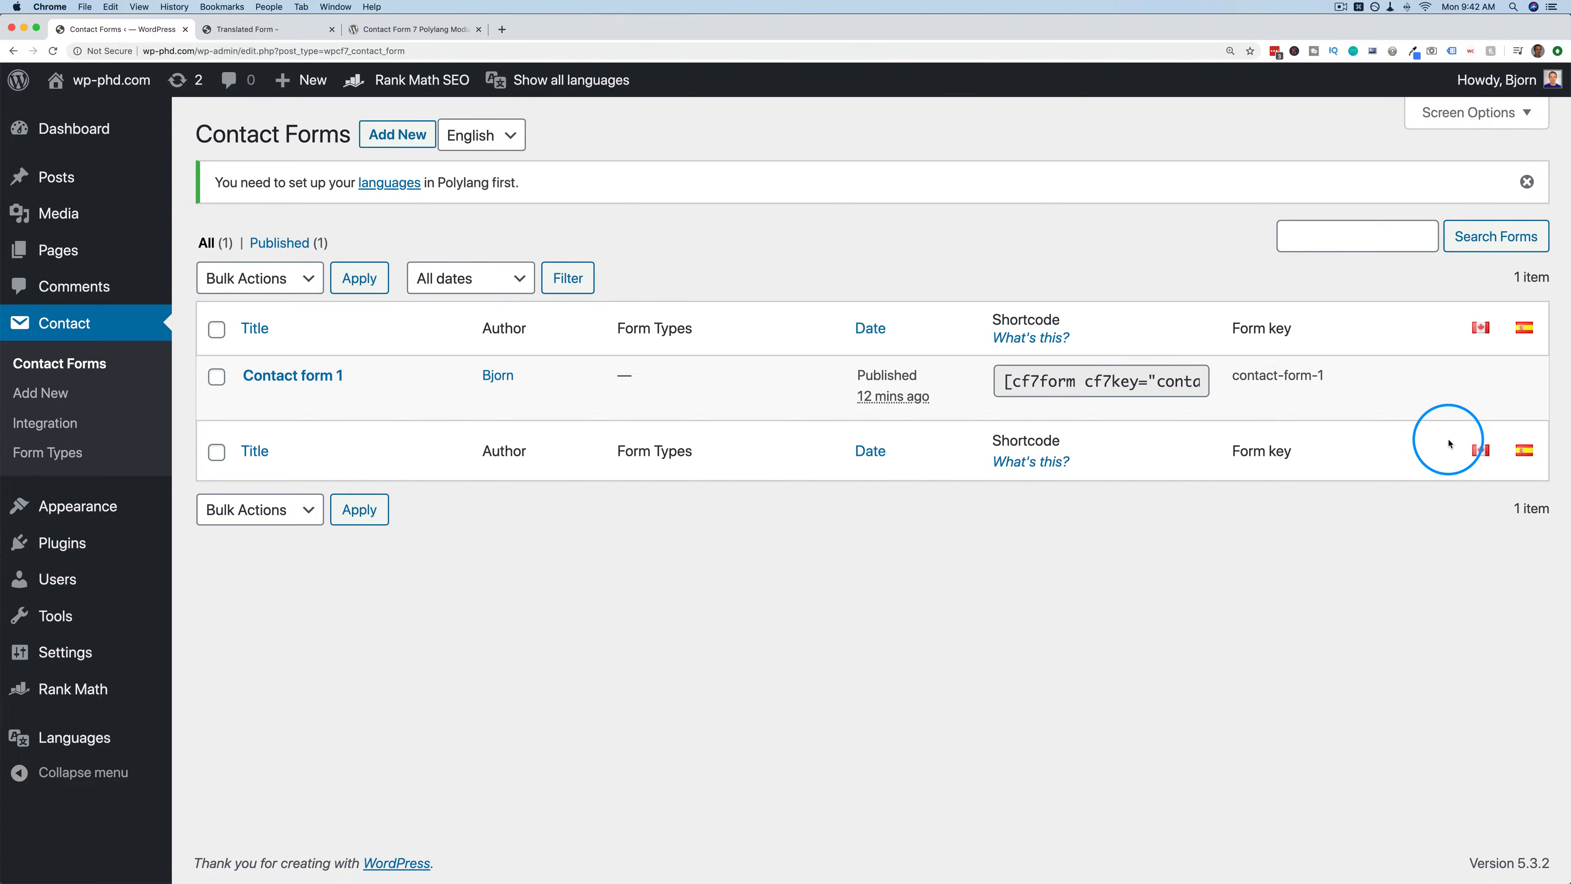
pyautogui.click(251, 402)
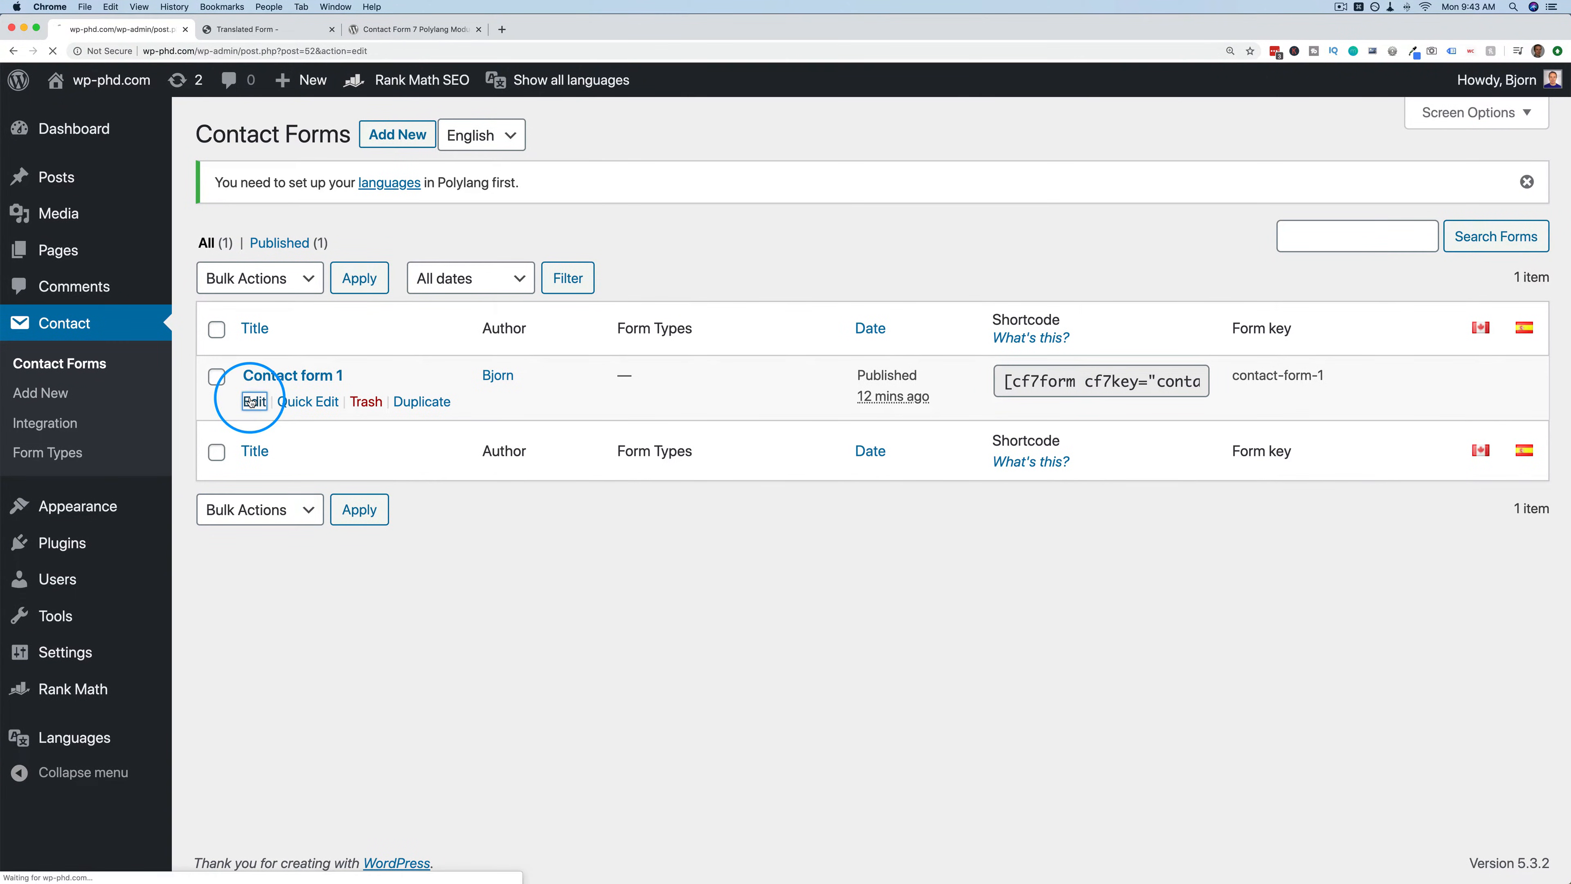
pyautogui.scroll(-3, 1052, 489)
pyautogui.click(1088, 502)
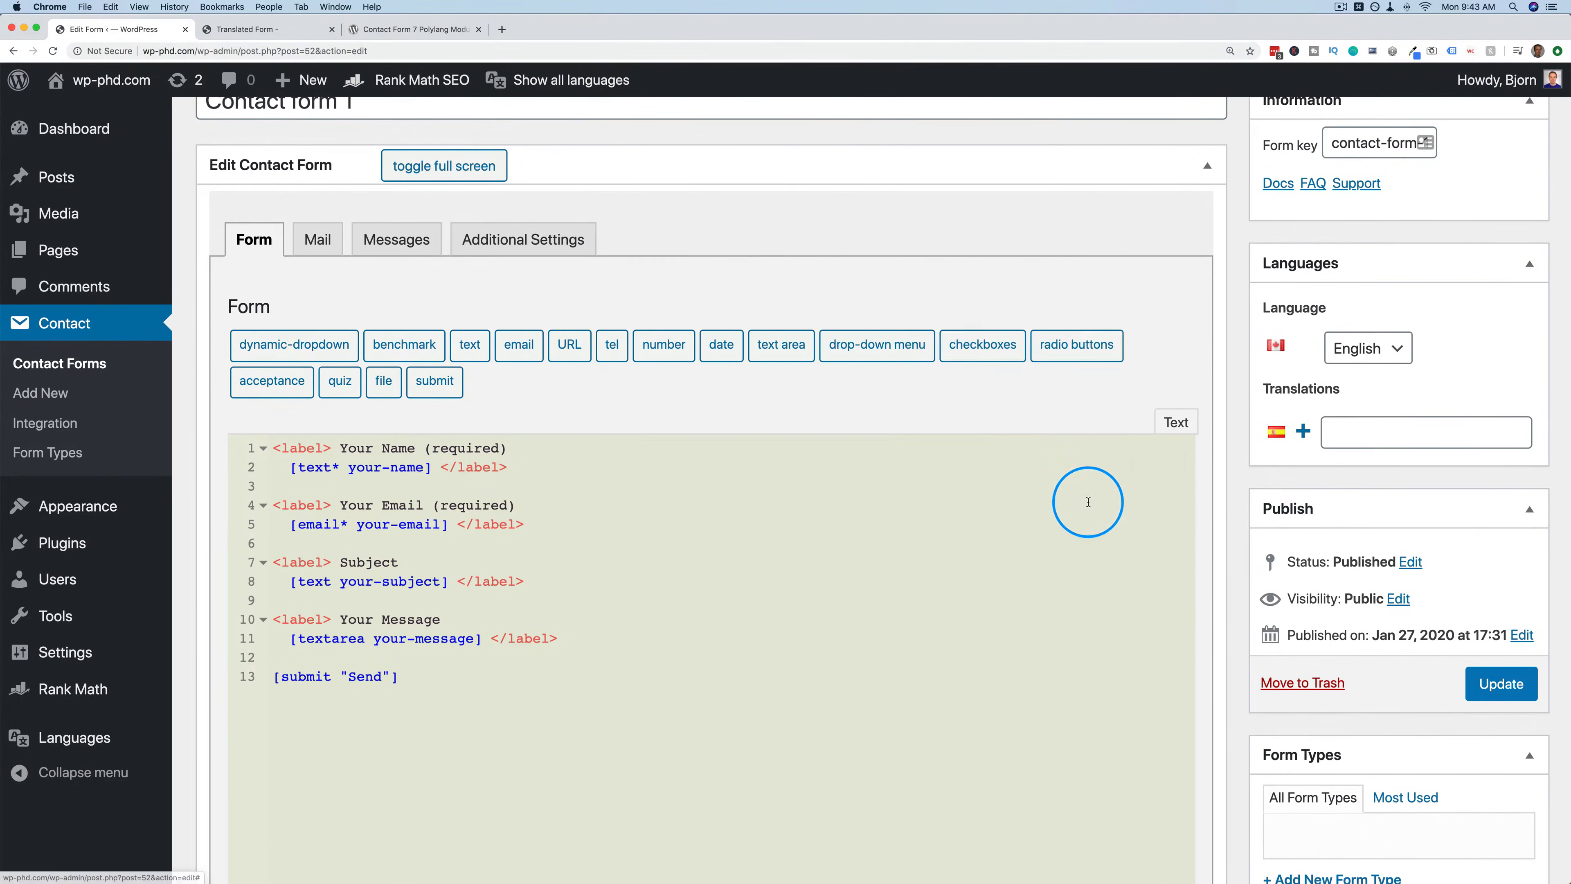
# Copy the entire form markup of Contact form 1 and clear it from the editor.
pyautogui.click(429, 694)
pyautogui.press('super+a')
pyautogui.press('super+c')
pyautogui.press('BackSpace')
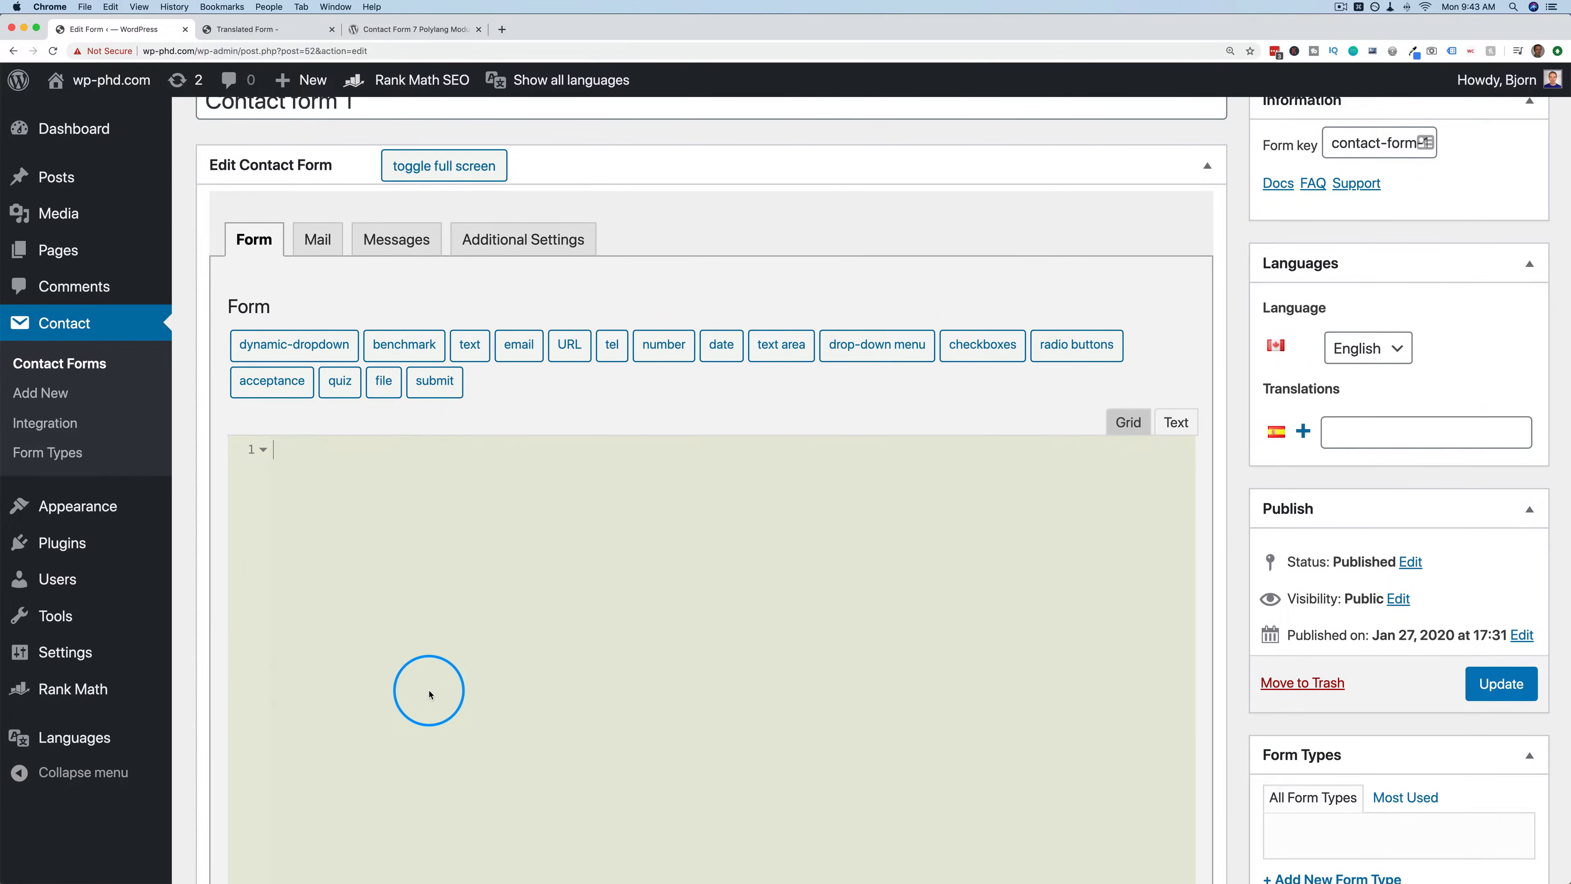
# Move Contact form 1 to the trash.
pyautogui.scroll(3, 299, 397)
pyautogui.scroll(-3, 1206, 565)
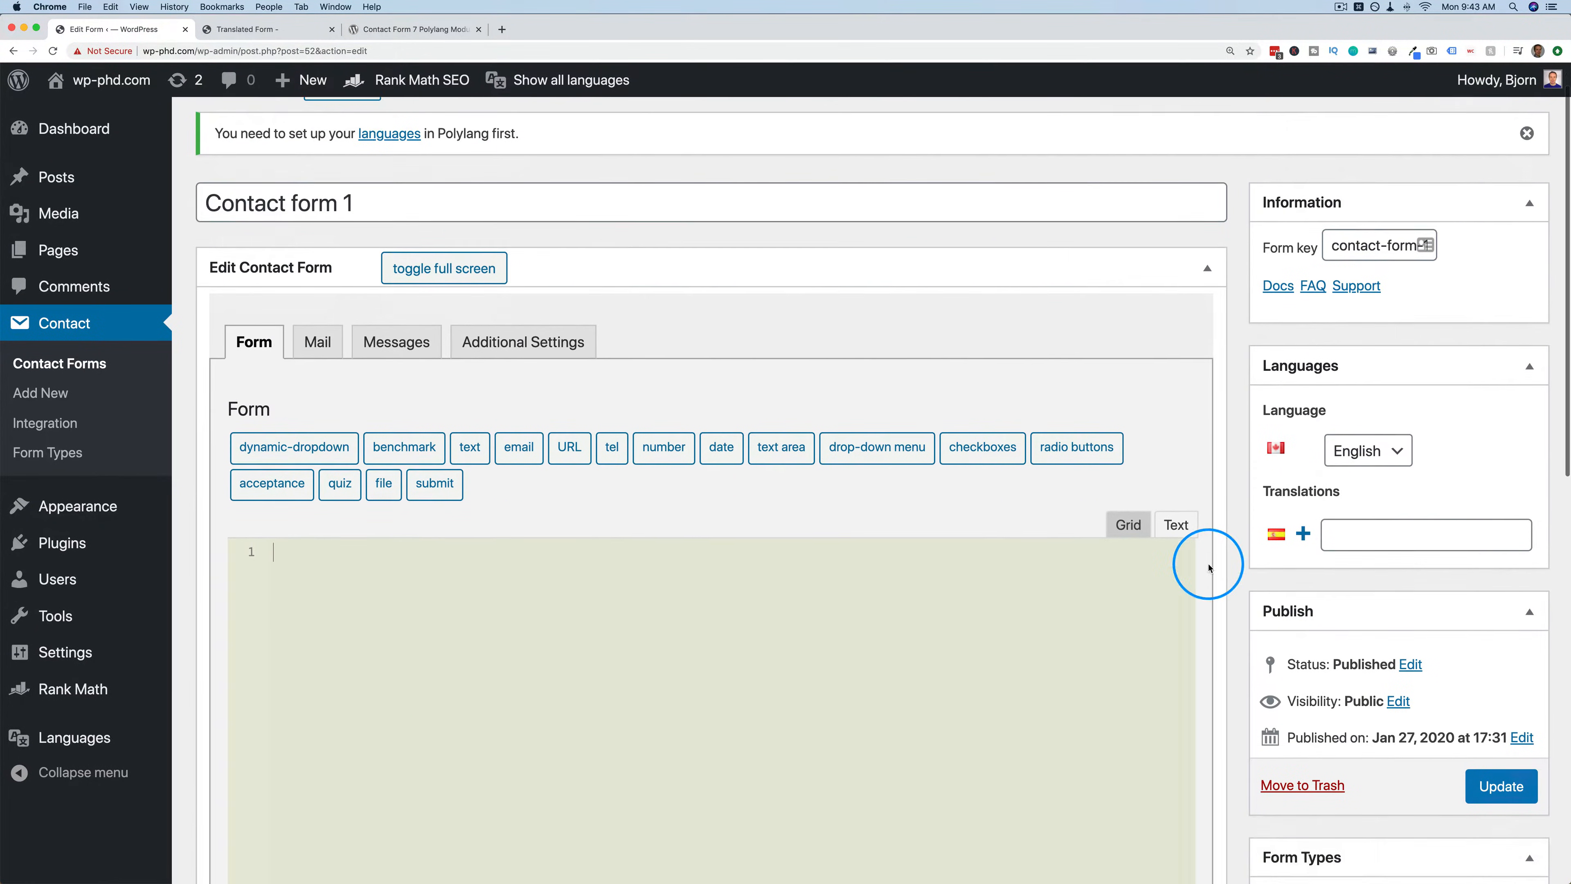
pyautogui.click(1293, 657)
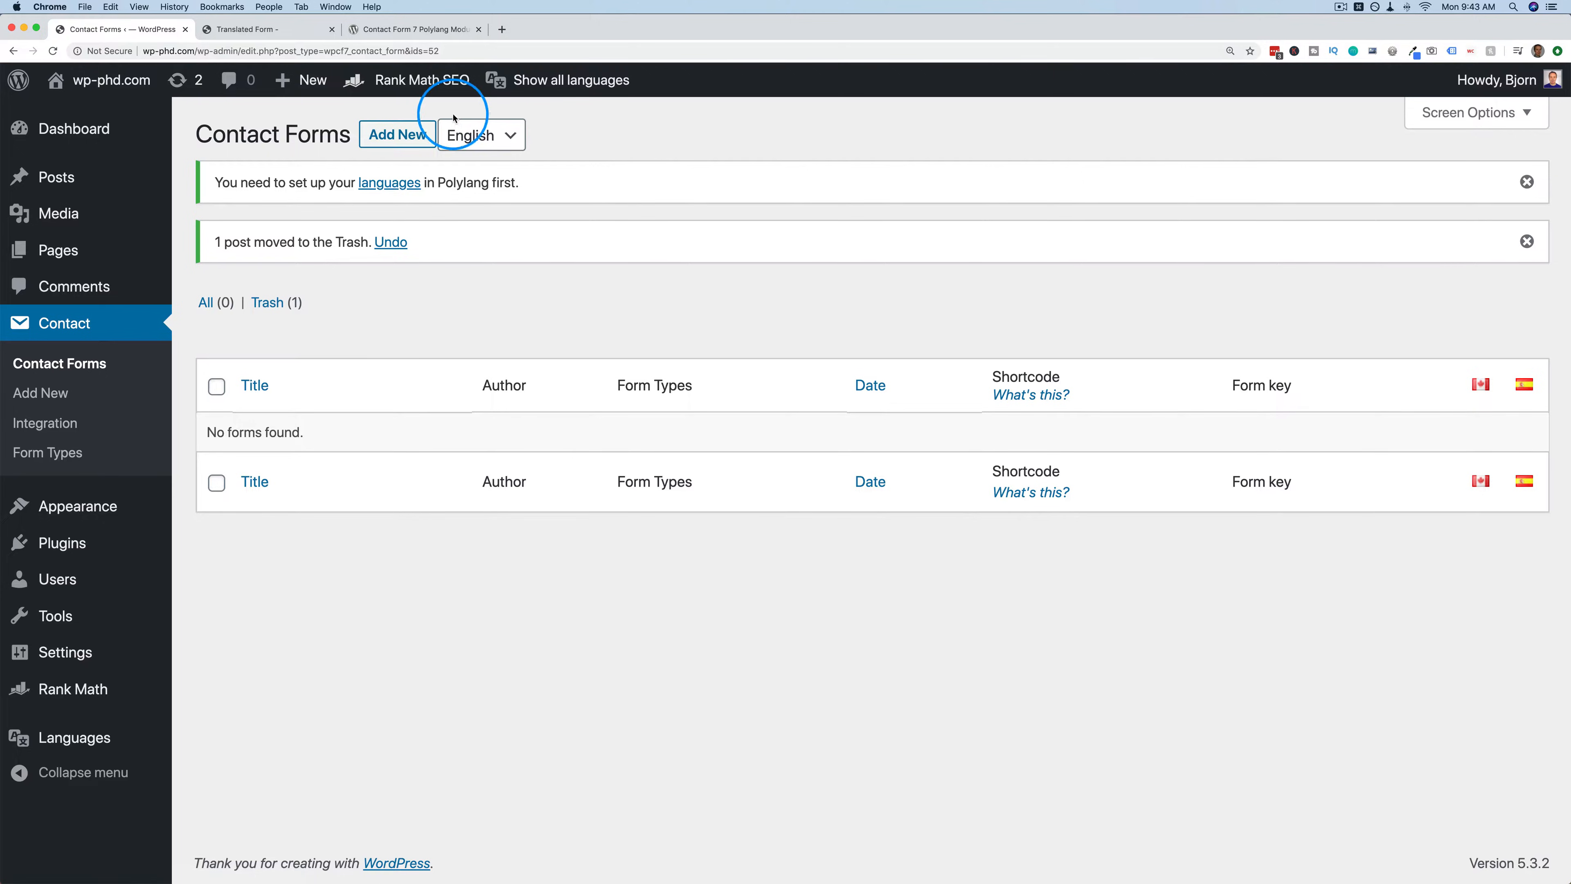
# Start a new English contact form titled "Simple Contact Form".
pyautogui.click(396, 138)
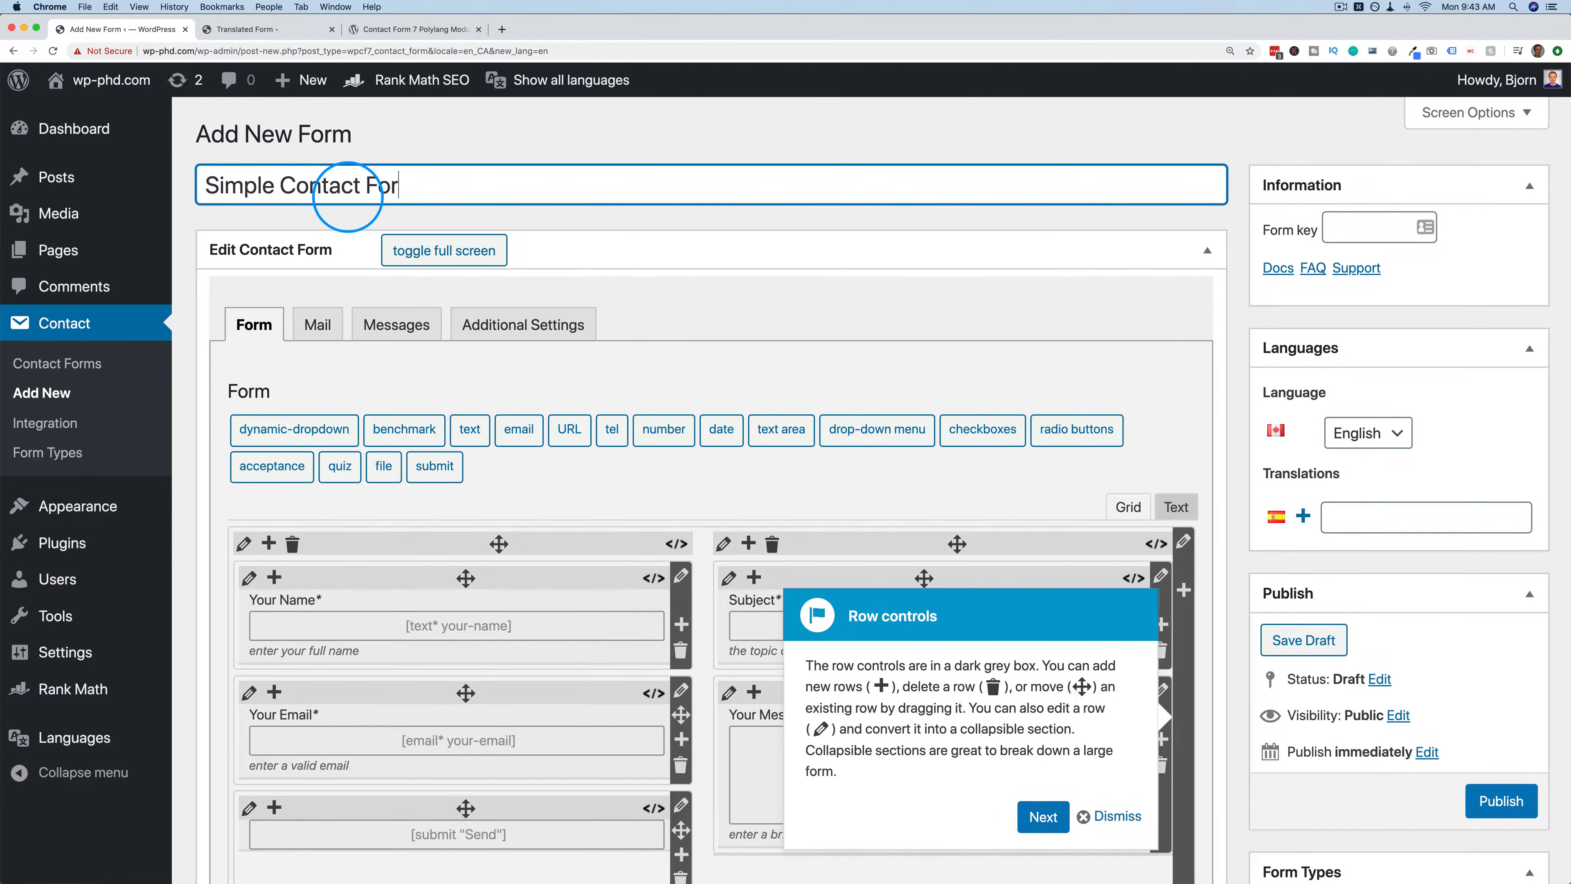
pyautogui.scroll(-3, 384, 334)
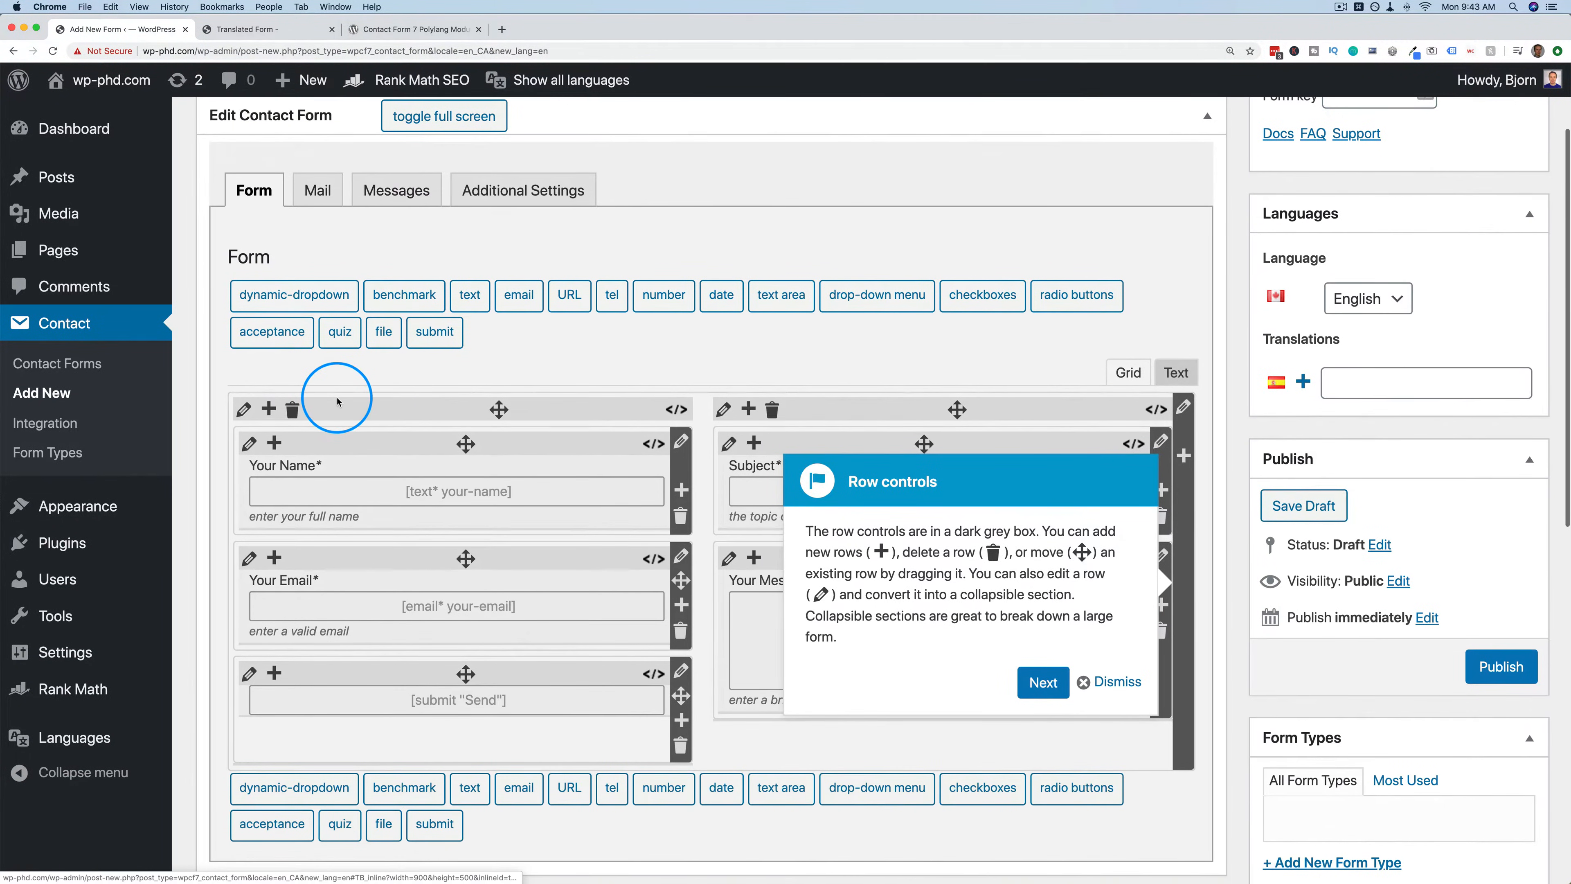
pyautogui.scroll(-3, 315, 402)
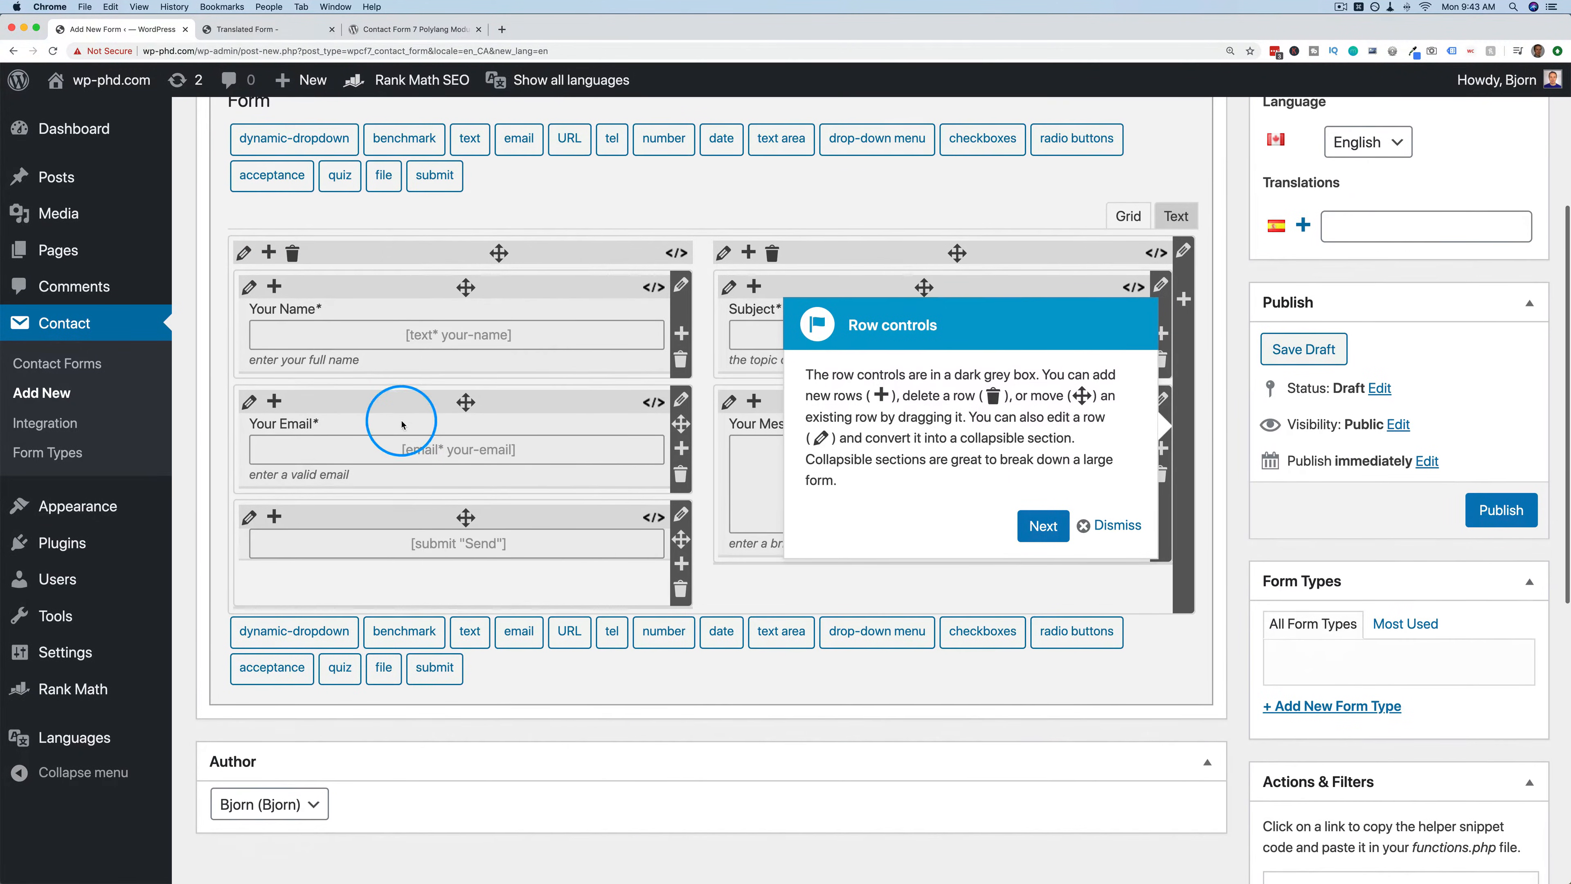
# Replace the new form's default grid markup with the copied label-based code, dismiss the row controls tip and publish the form.
pyautogui.click(1181, 216)
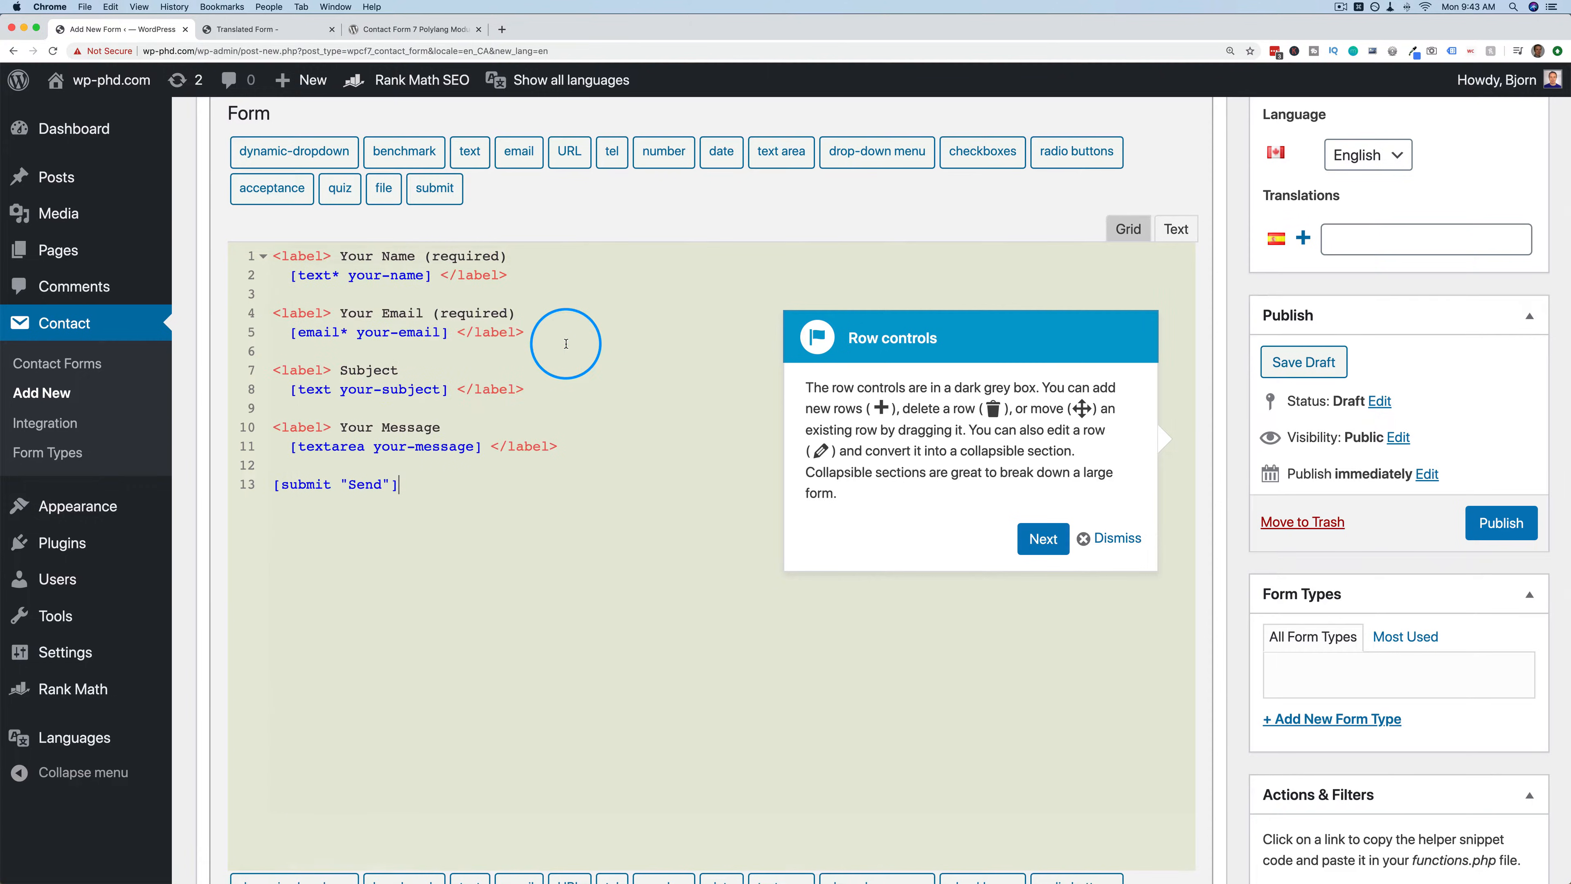
pyautogui.click(1112, 537)
pyautogui.click(826, 459)
pyautogui.scroll(3, 471, 412)
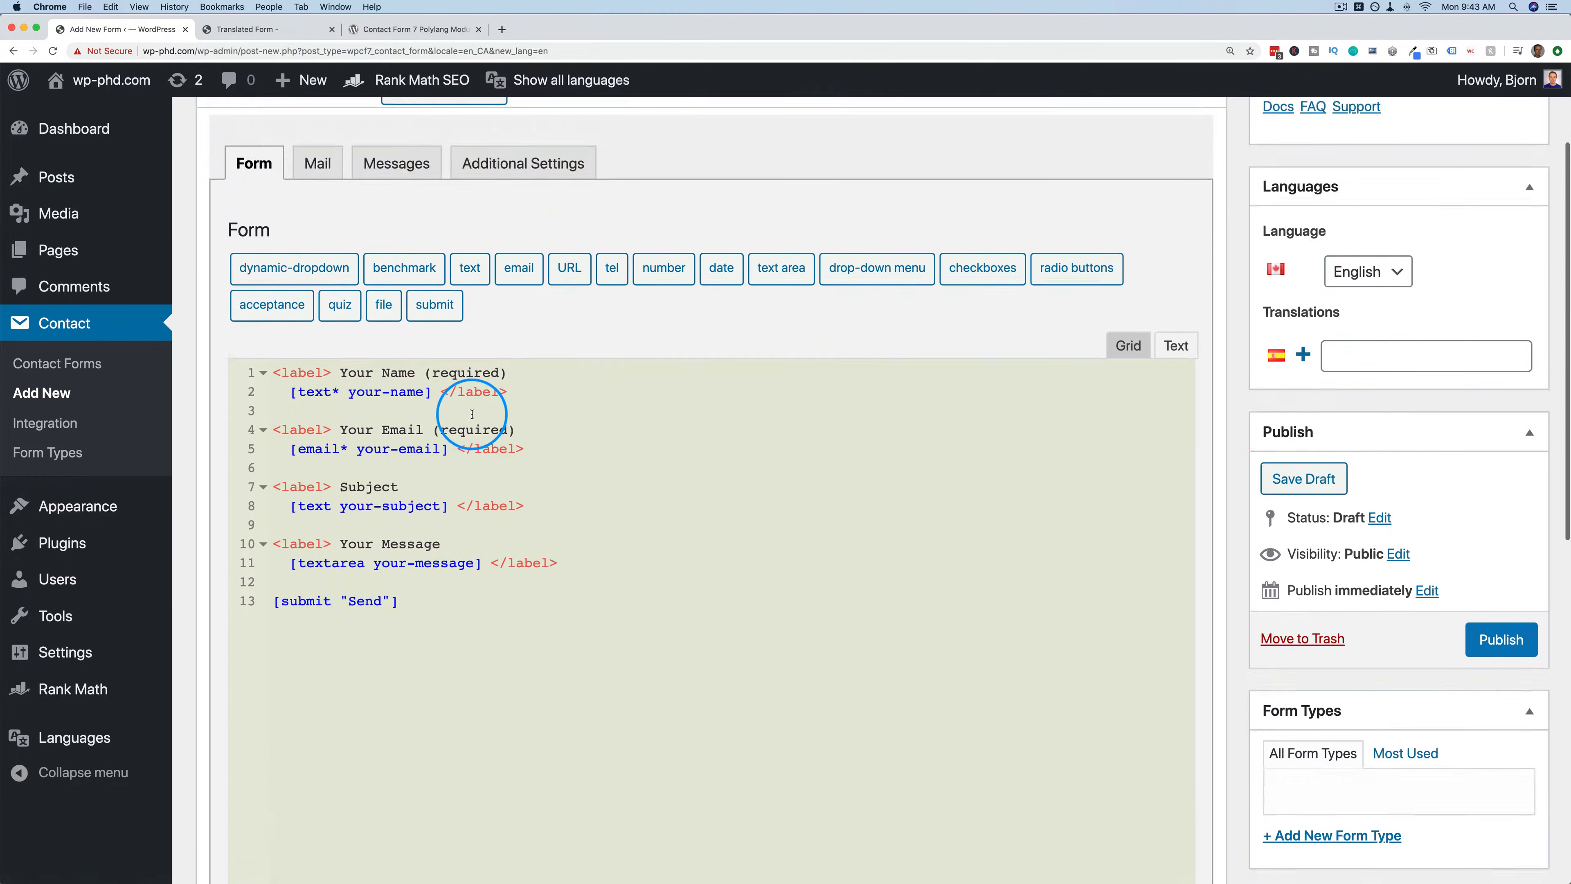
pyautogui.rightClick(444, 692)
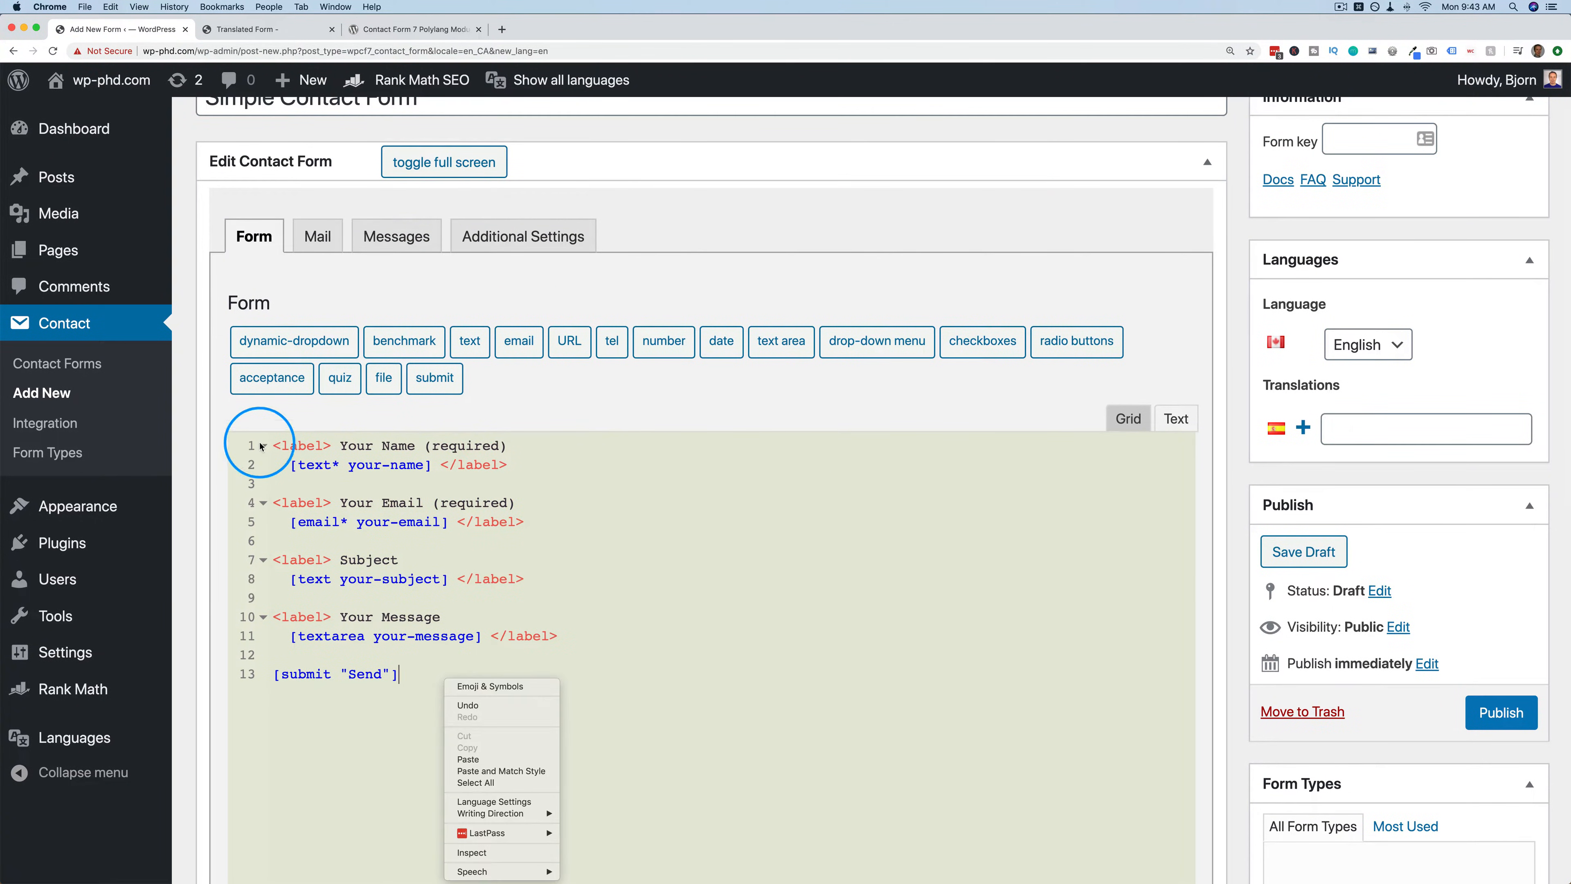
pyautogui.click(352, 464)
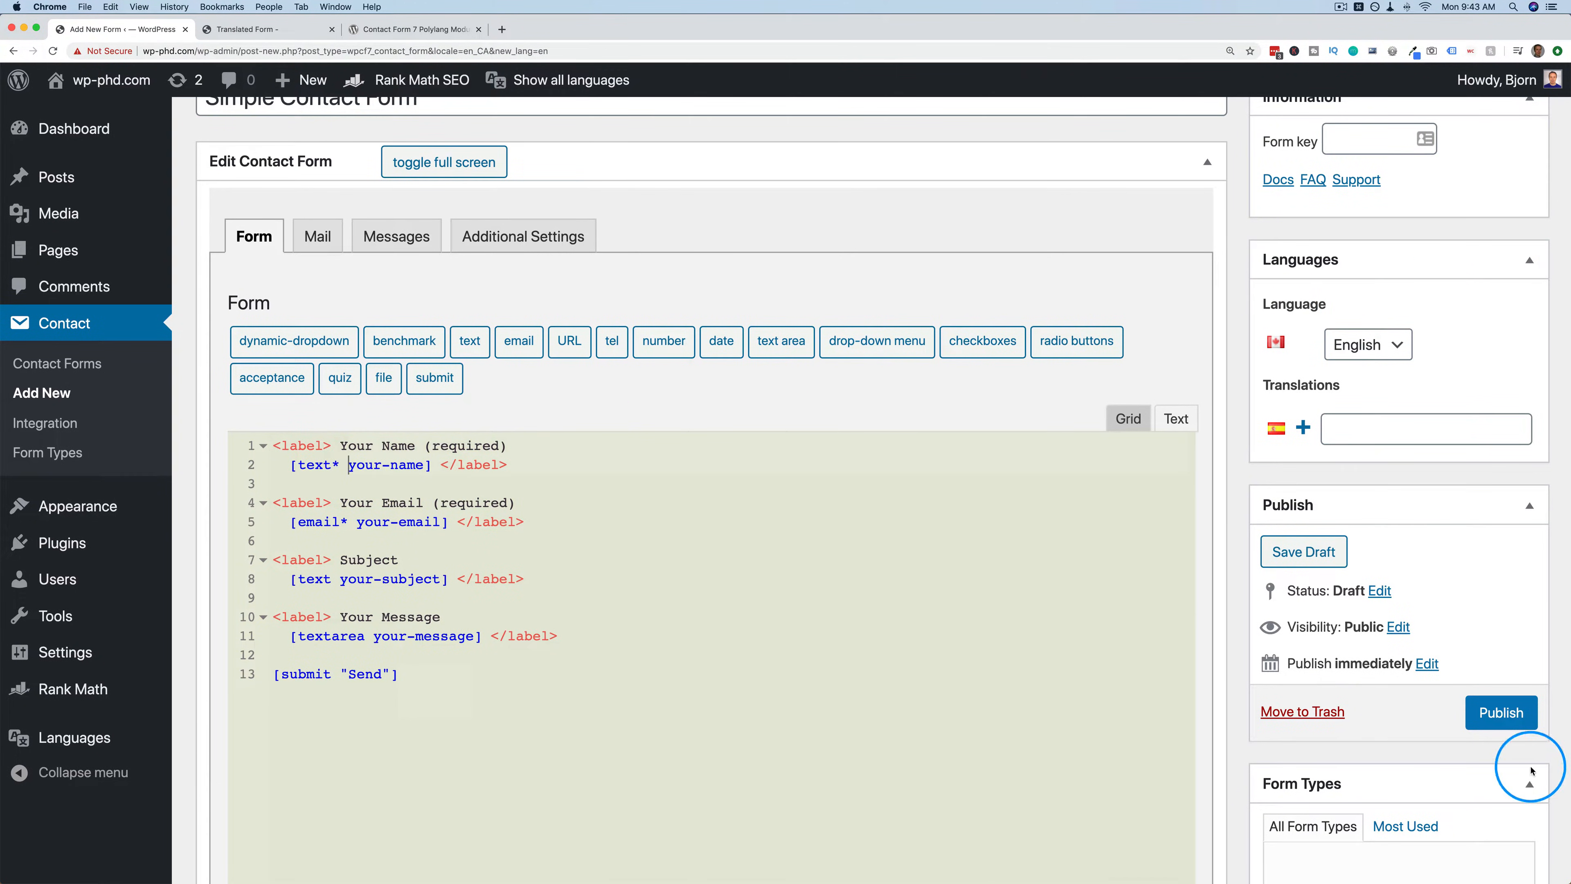
pyautogui.click(1497, 718)
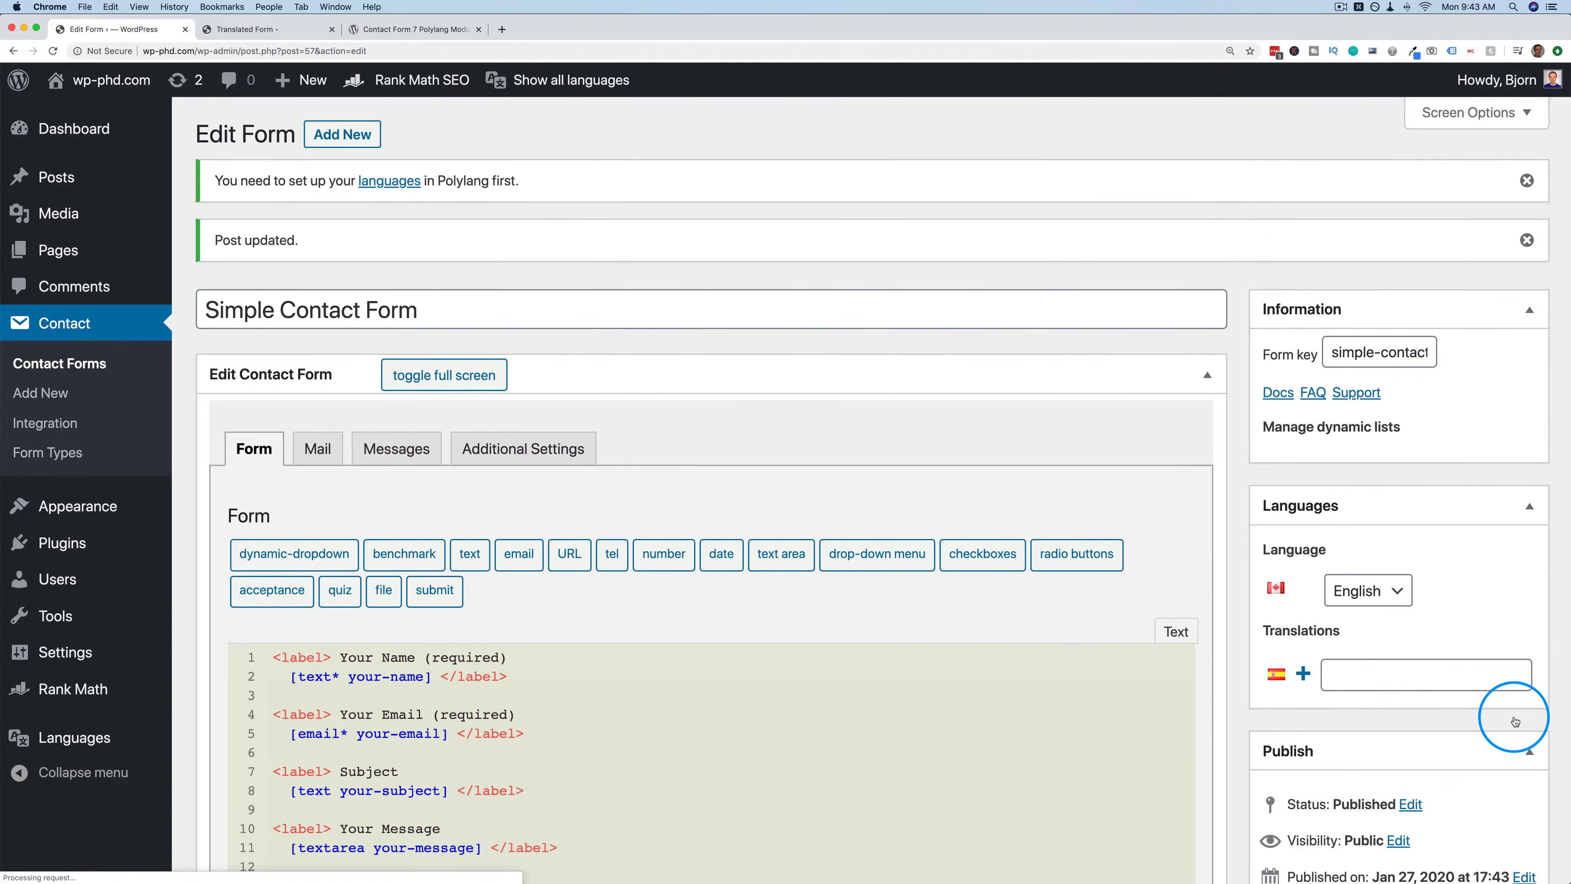
# Start a Spanish translation of Simple Contact Form from the forms list and dismiss the column controls tip.
pyautogui.click(74, 372)
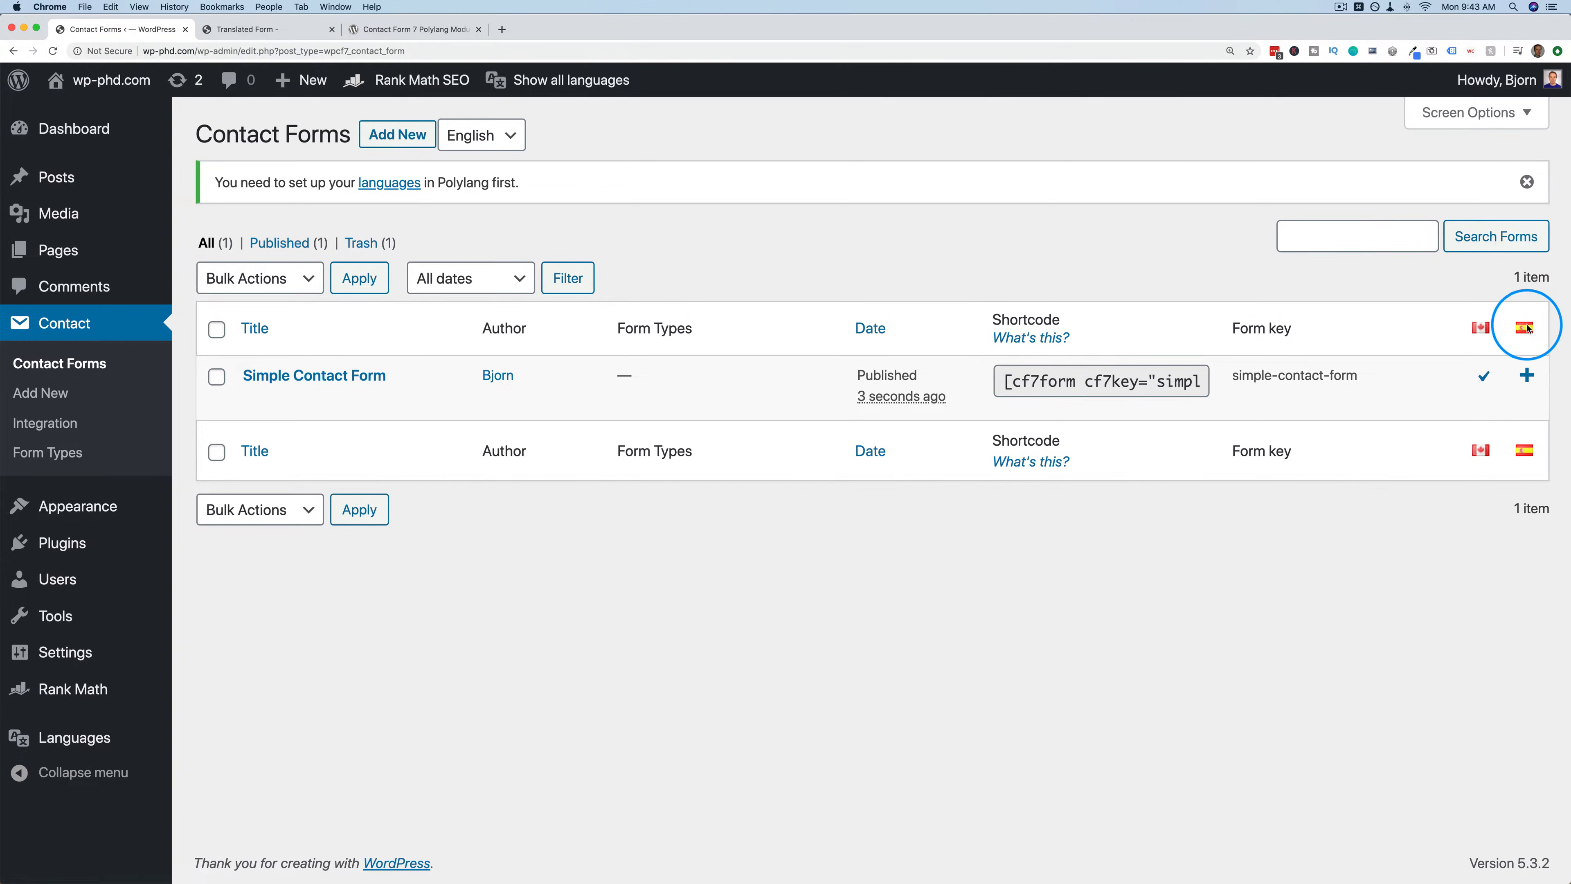
pyautogui.click(1526, 375)
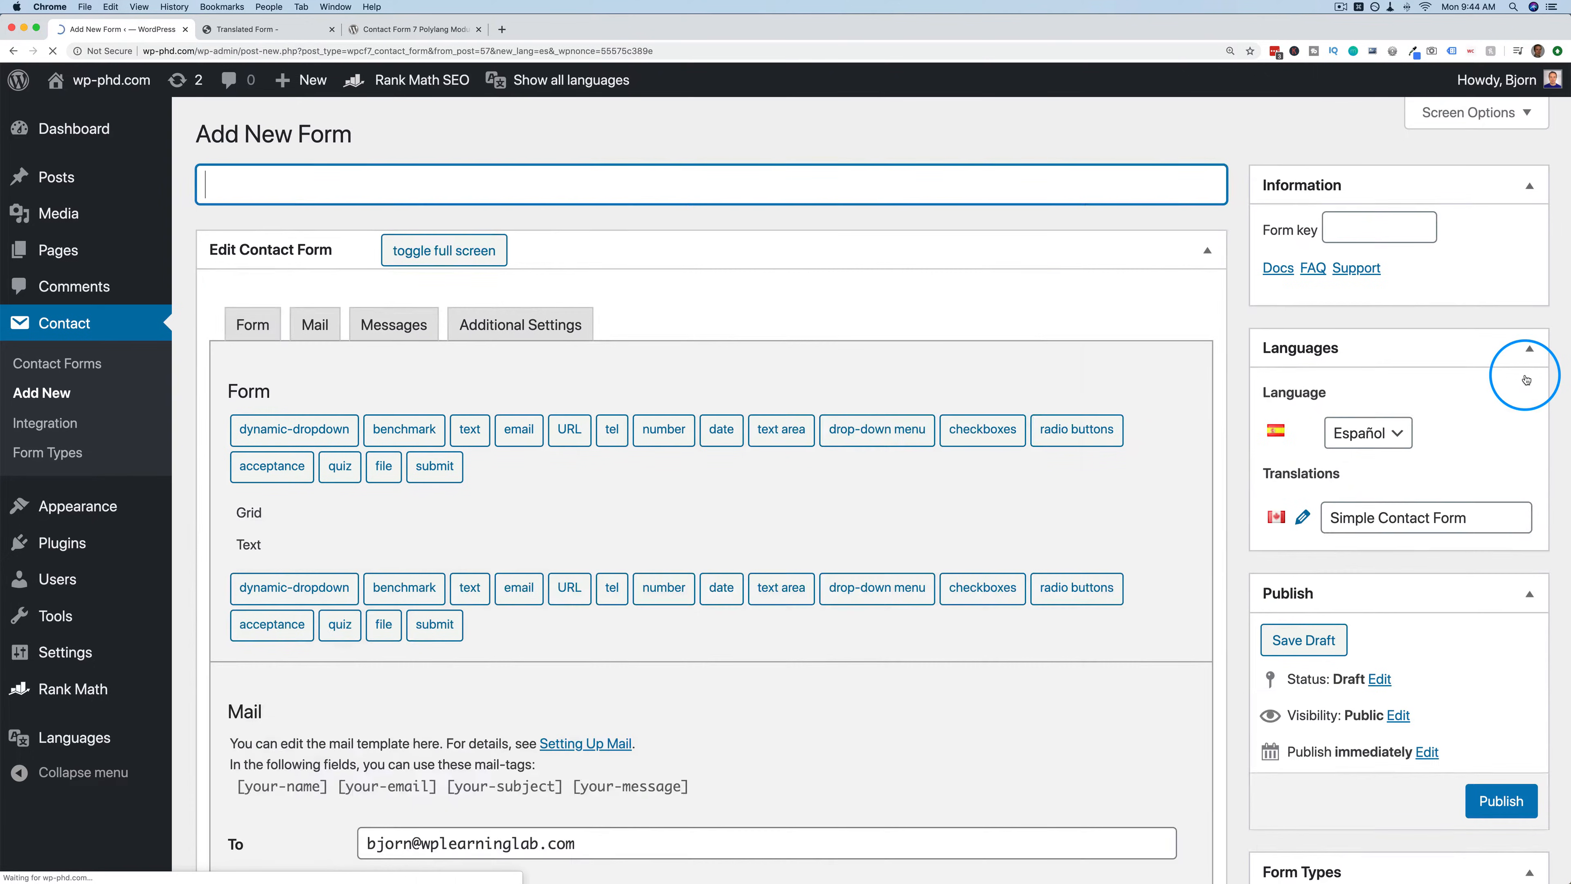
pyautogui.click(1016, 564)
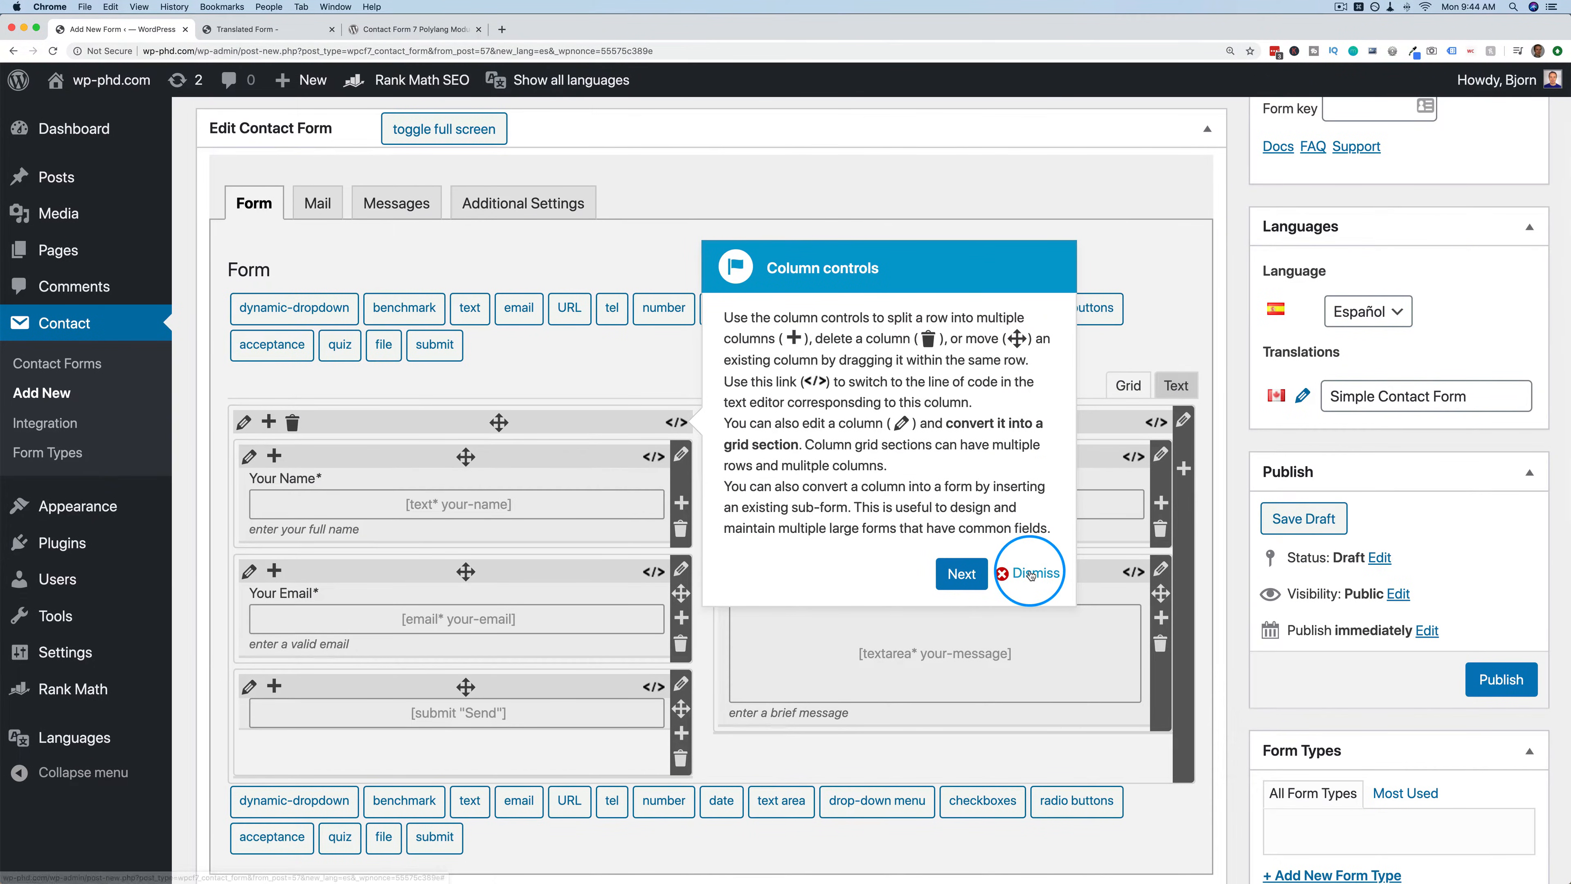
# Replace the Spanish form's default grid markup with the copied label-based form code.
pyautogui.click(1175, 385)
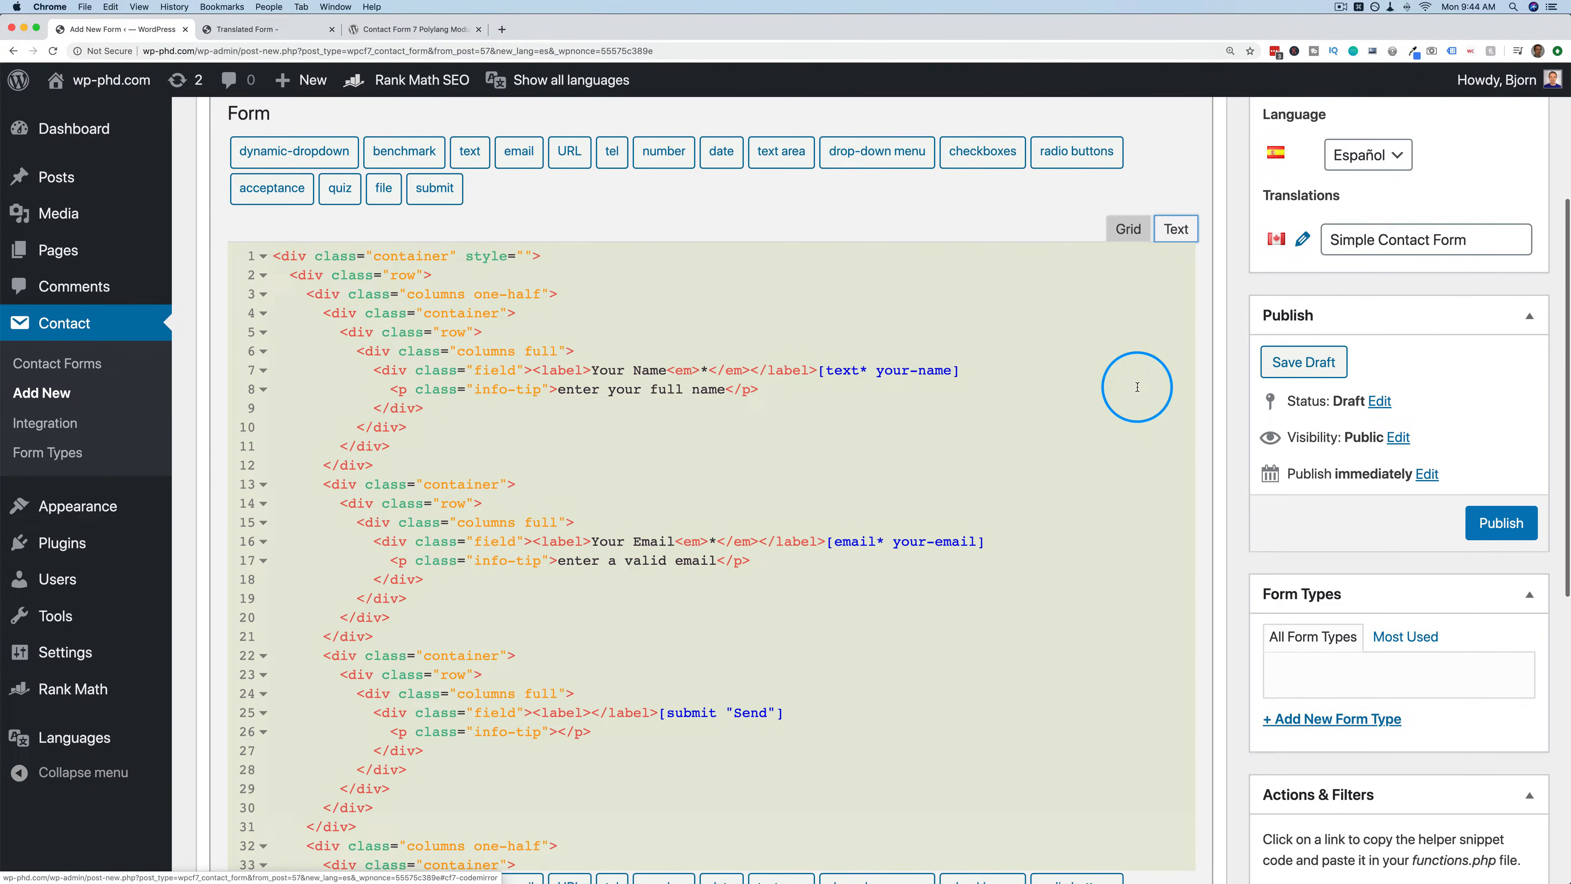
pyautogui.click(525, 470)
pyautogui.press('super+a')
pyautogui.press('super+v')
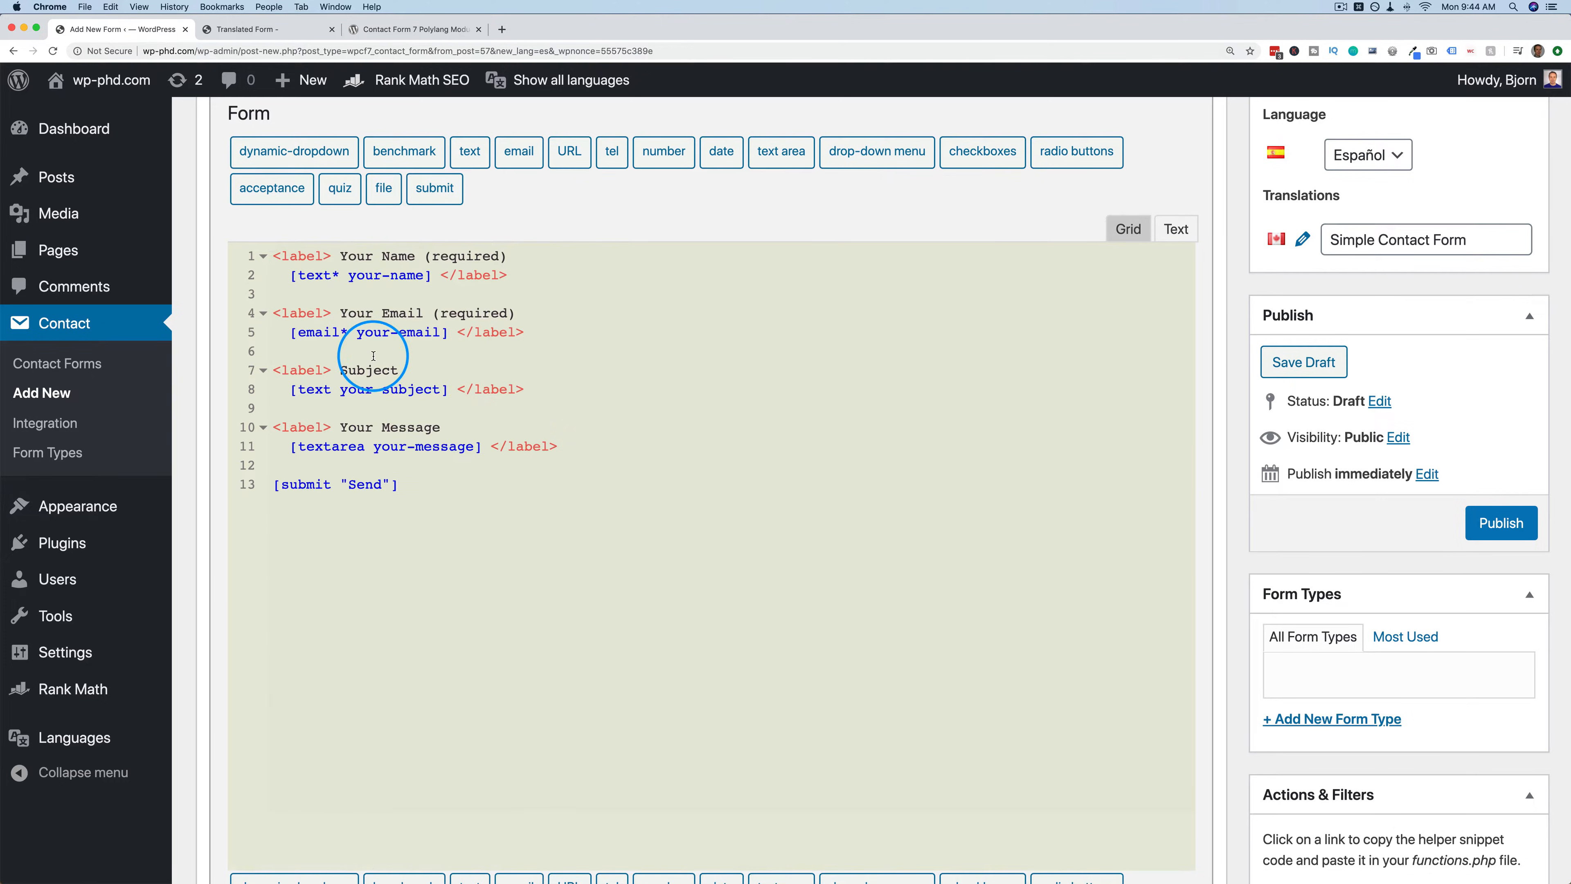
# Open Google Translate at translate.google.com in a new browser tab.
pyautogui.scroll(5, 374, 356)
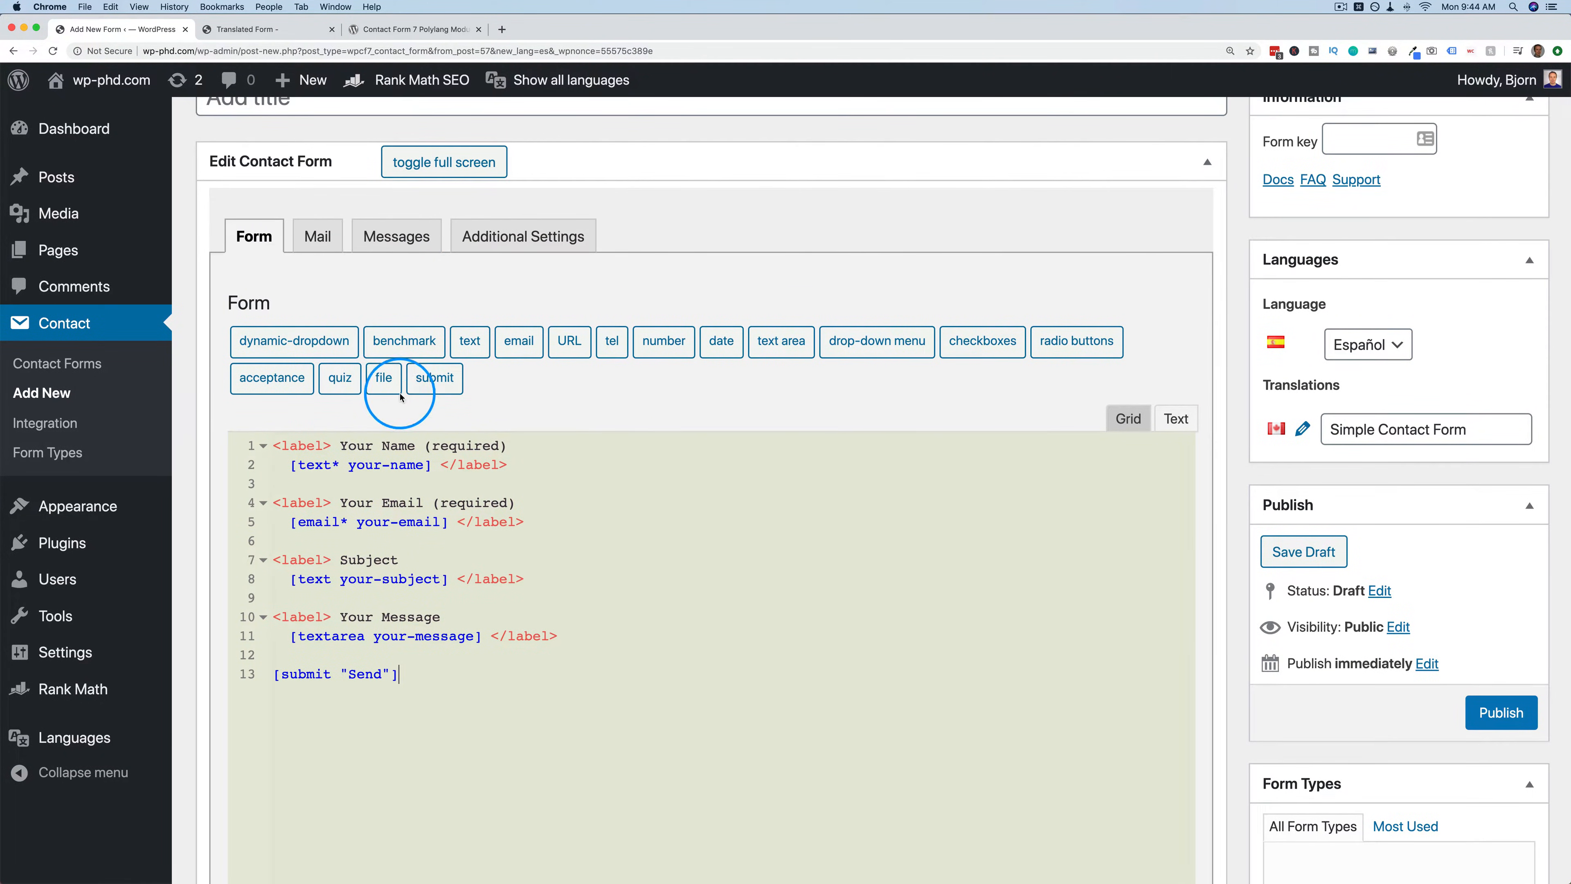
pyautogui.press('super+t')
pyautogui.write('tran')
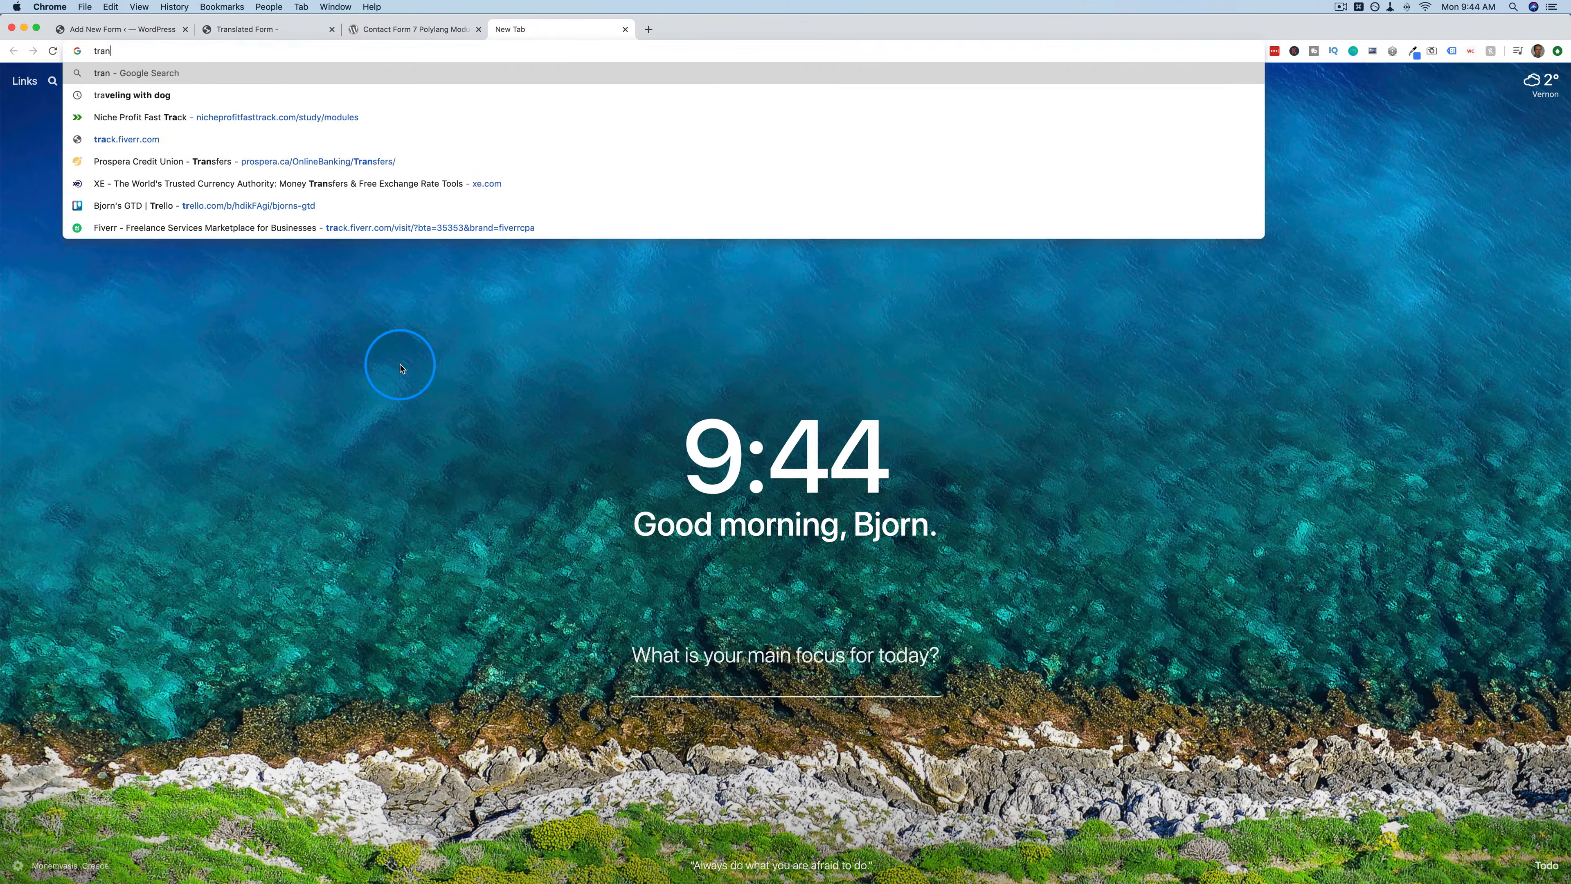
pyautogui.write('slate.google.com')
pyautogui.press('Return')
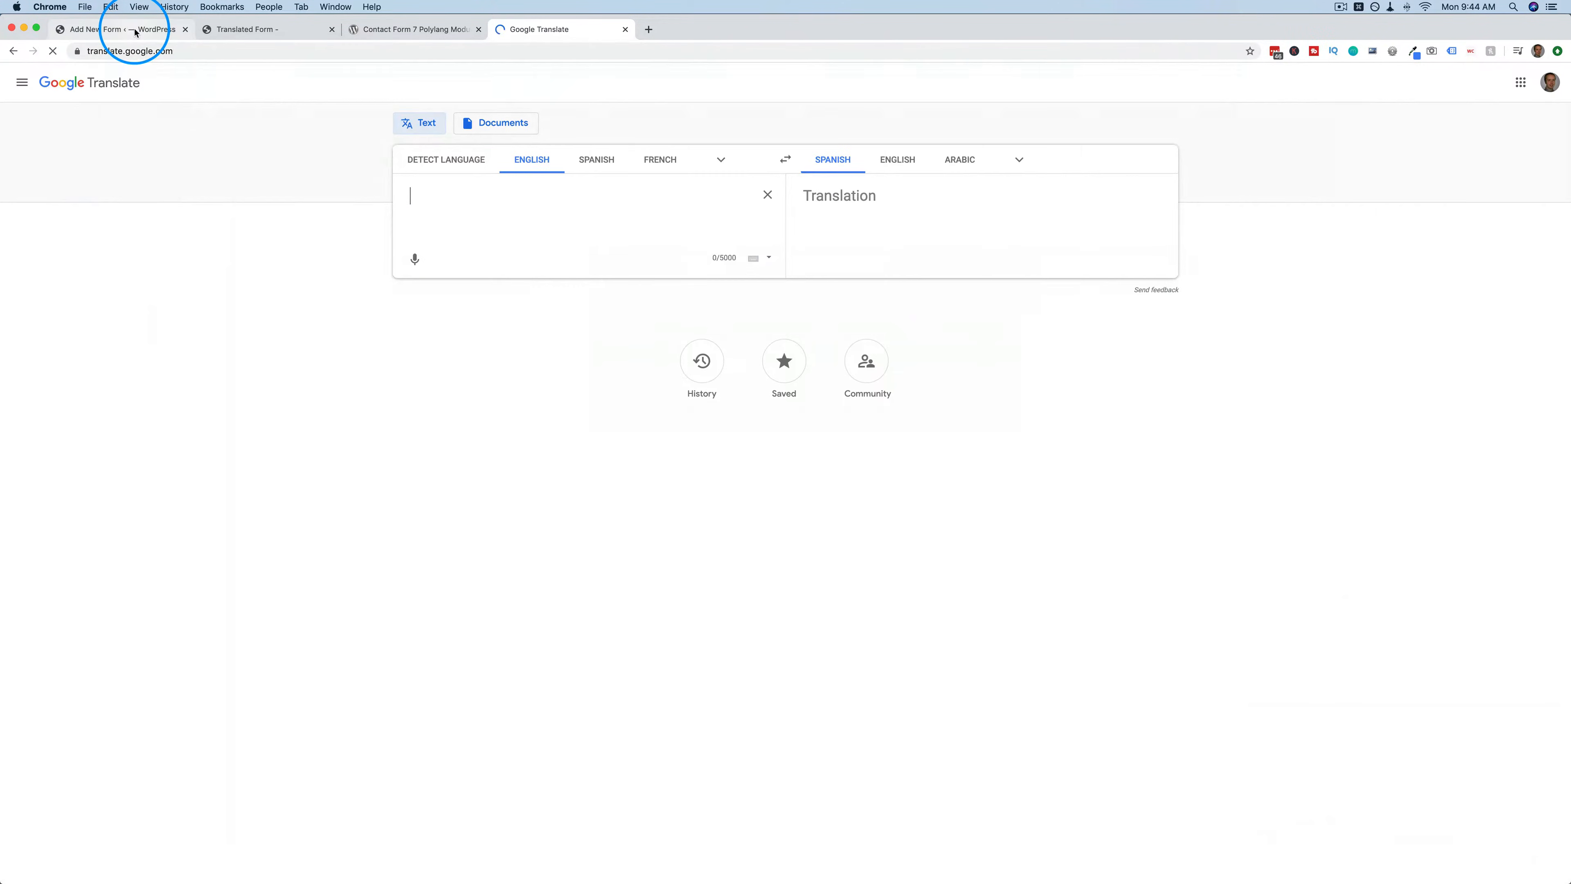
# Copy the "Your Name (required)" label from the Spanish form's code and translate it from English to Spanish in Google Translate.
pyautogui.click(135, 33)
pyautogui.moveTo(340, 446); pyautogui.dragTo(515, 445)
pyautogui.press('super+c')
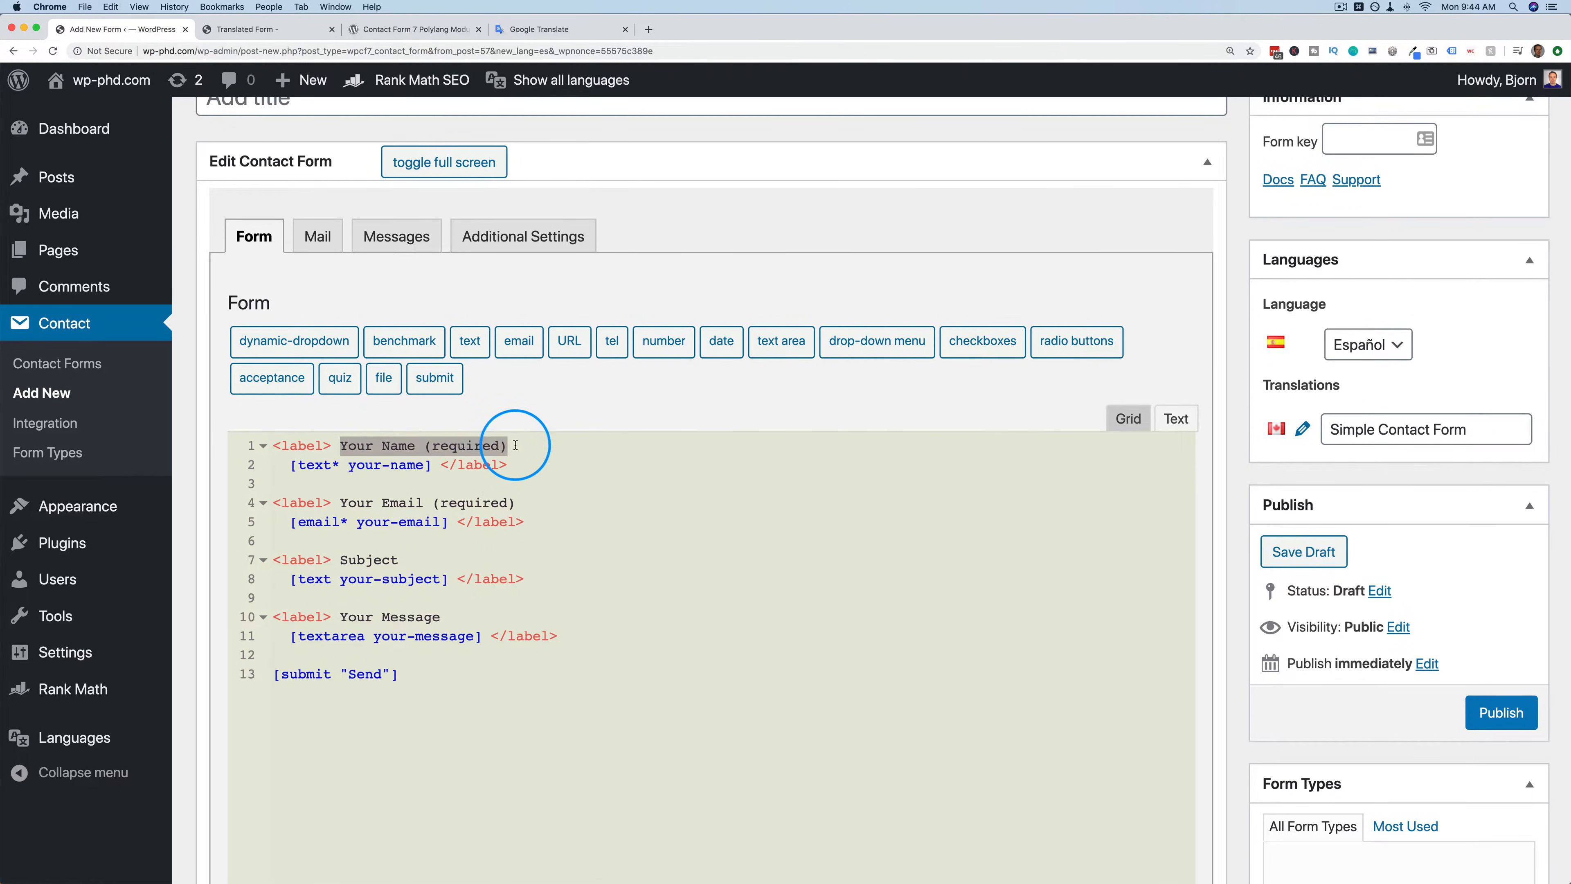
pyautogui.click(543, 31)
pyautogui.click(502, 230)
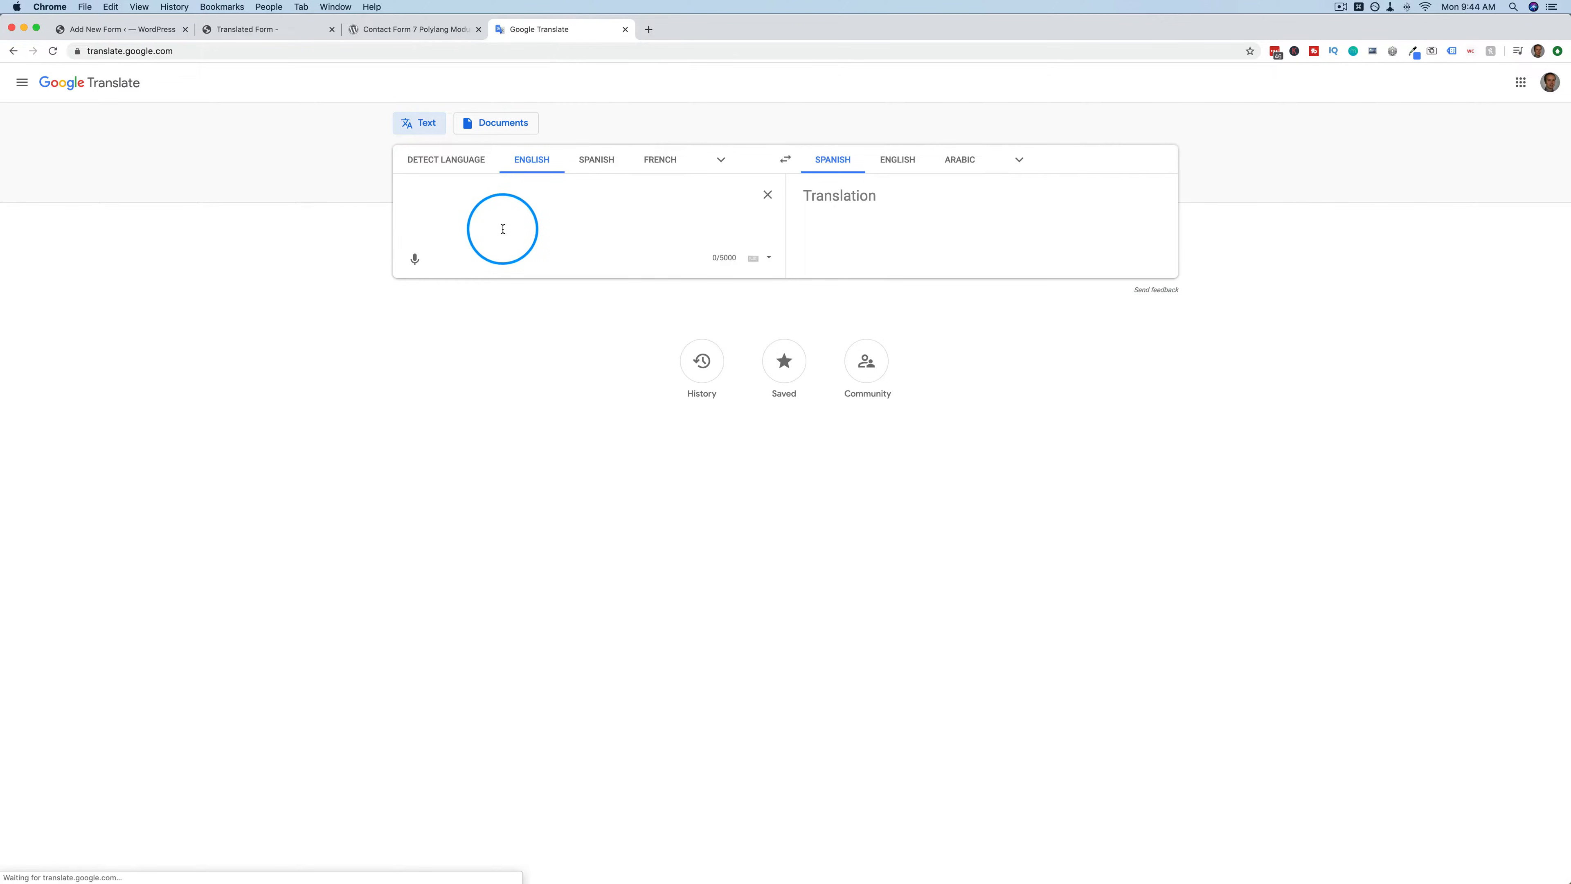
pyautogui.press('super+v')
pyautogui.click(933, 169)
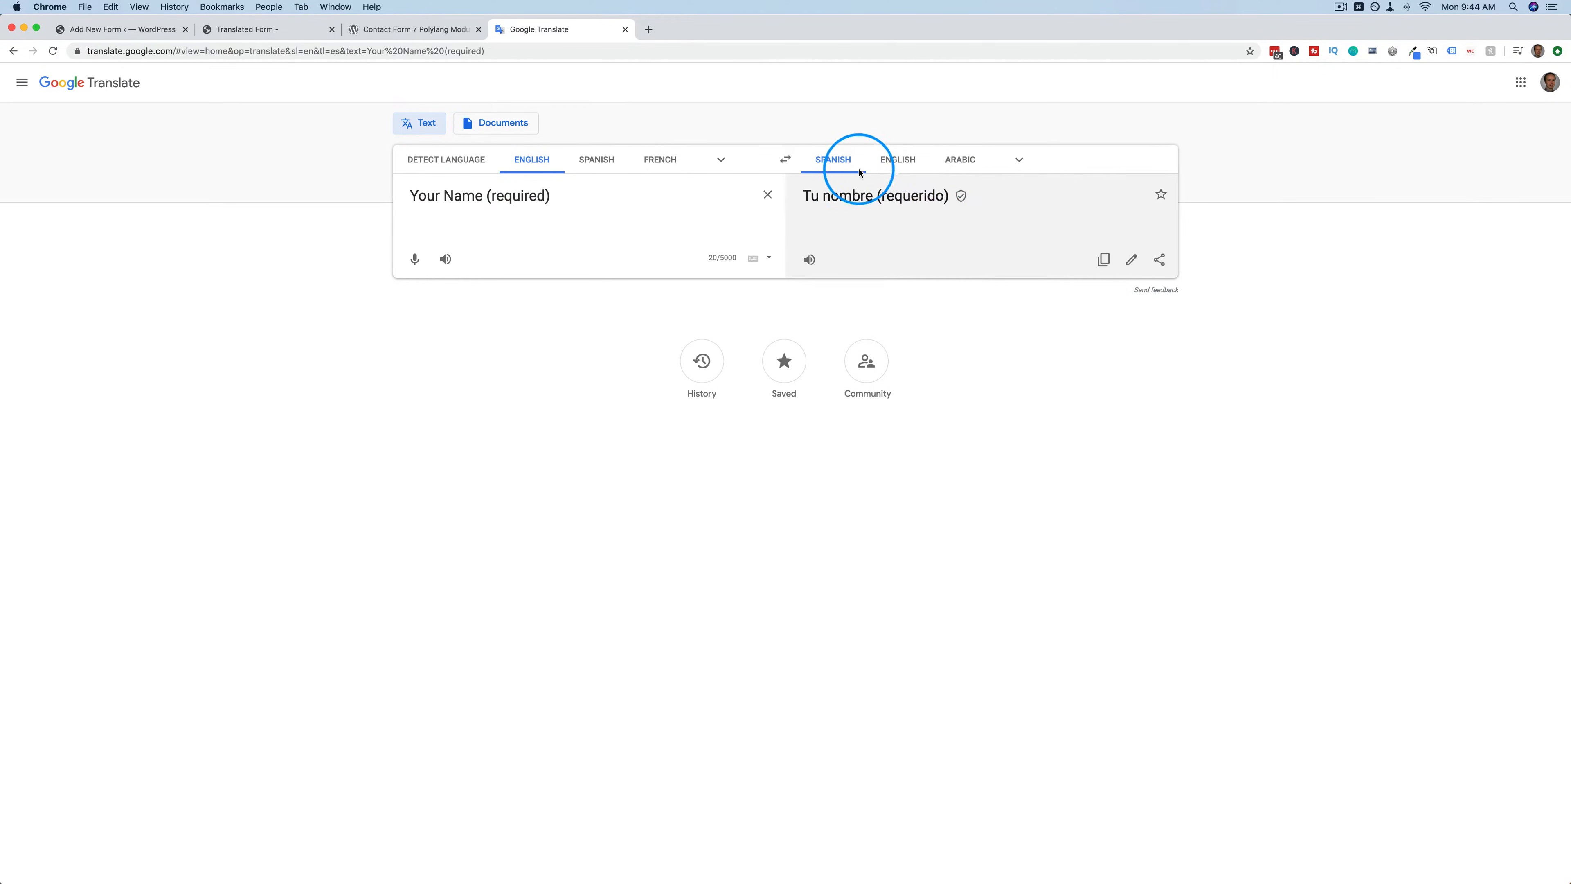
# Copy the Spanish translation and replace the name label in the WordPress form code with "Tu nombre (requerido)".
pyautogui.tripleClick(950, 200)
pyautogui.press('super+c')
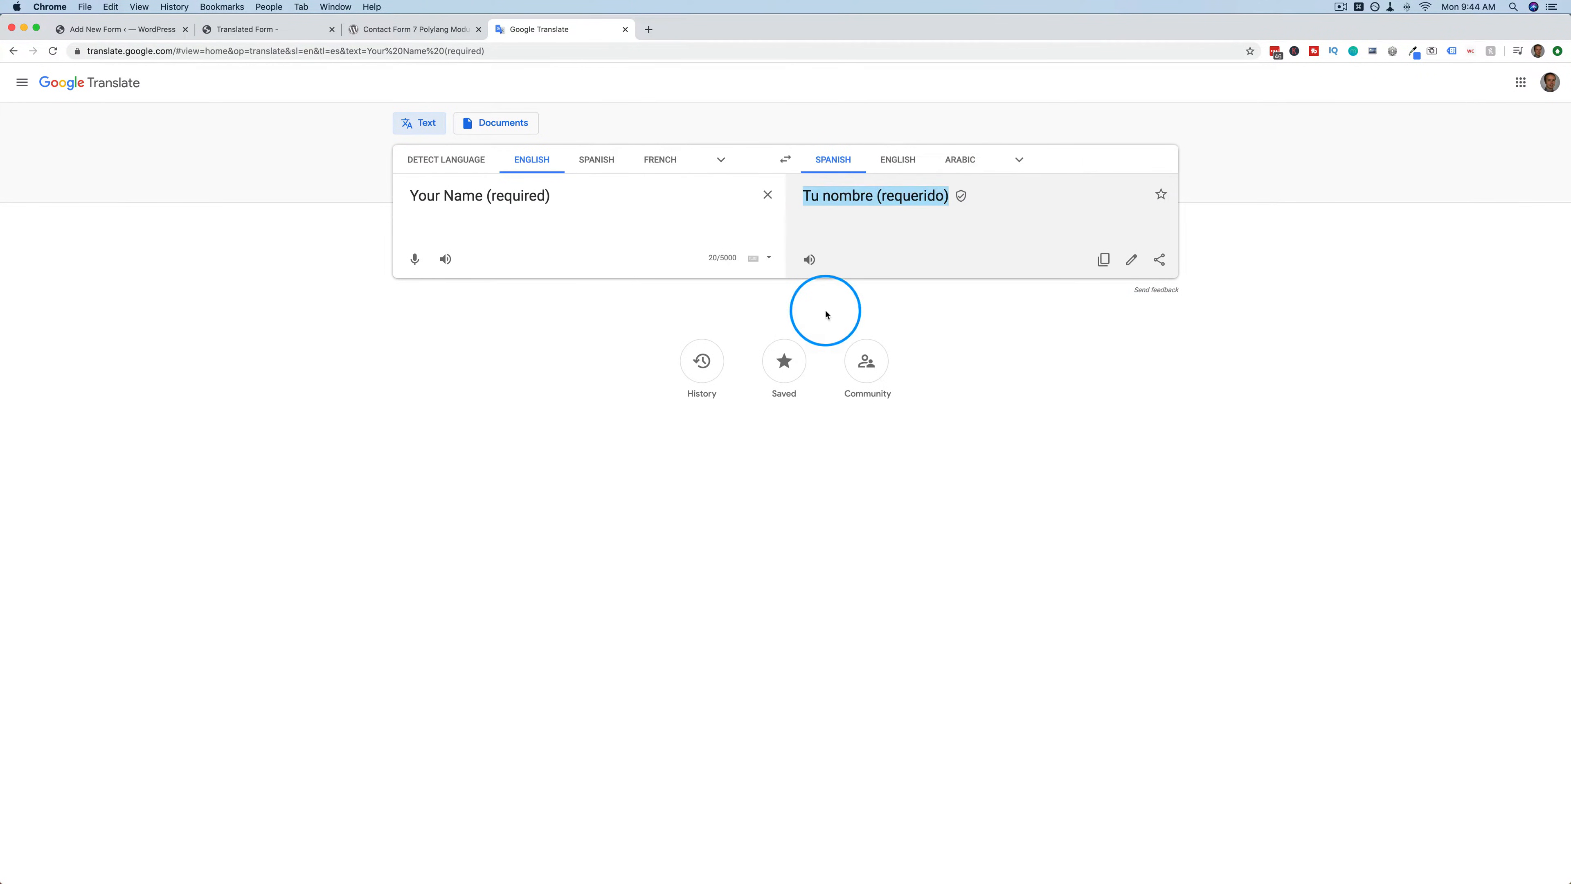
pyautogui.click(122, 29)
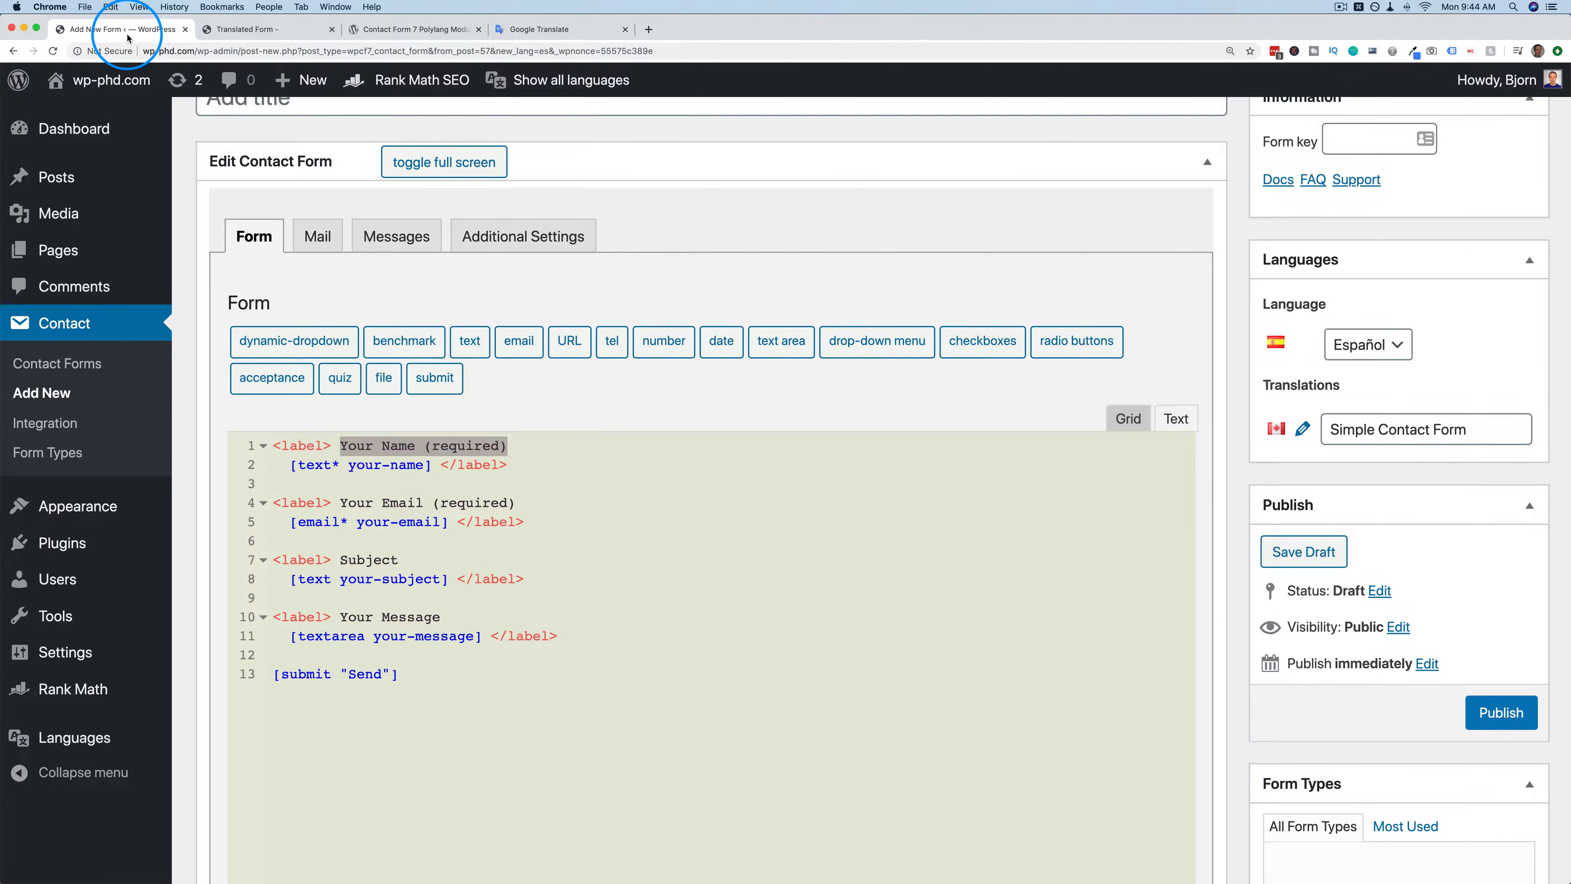
pyautogui.moveTo(340, 446); pyautogui.dragTo(334, 496)
pyautogui.press('super+v')
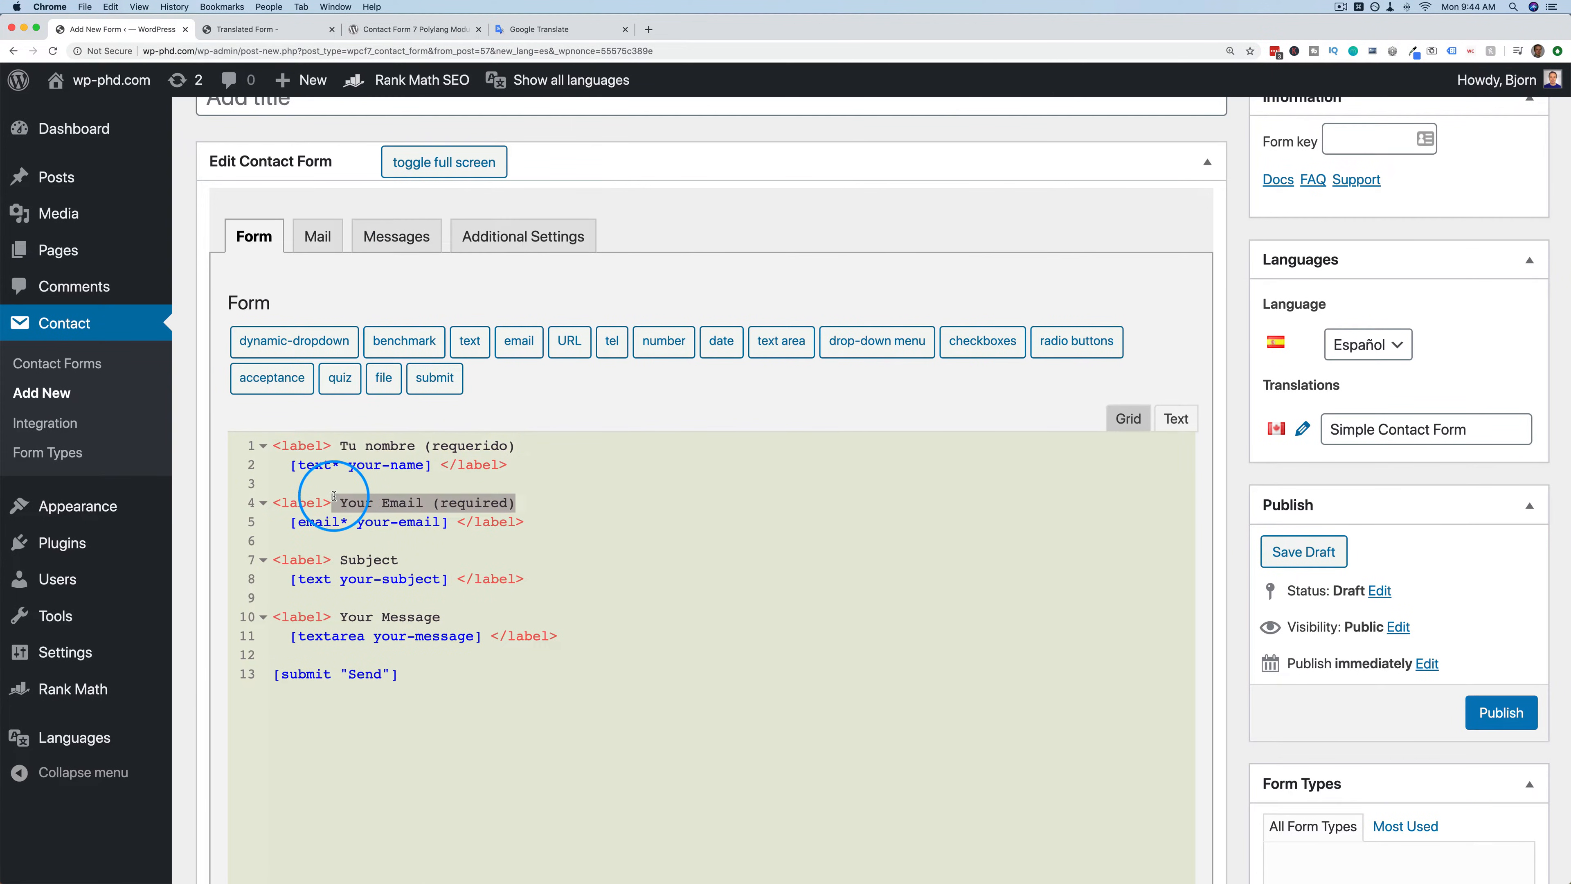
# Translate "Your Email (required)" in Google Translate and replace the email label in the Spanish form's code with "Tu Email (requerido)".
pyautogui.click(544, 29)
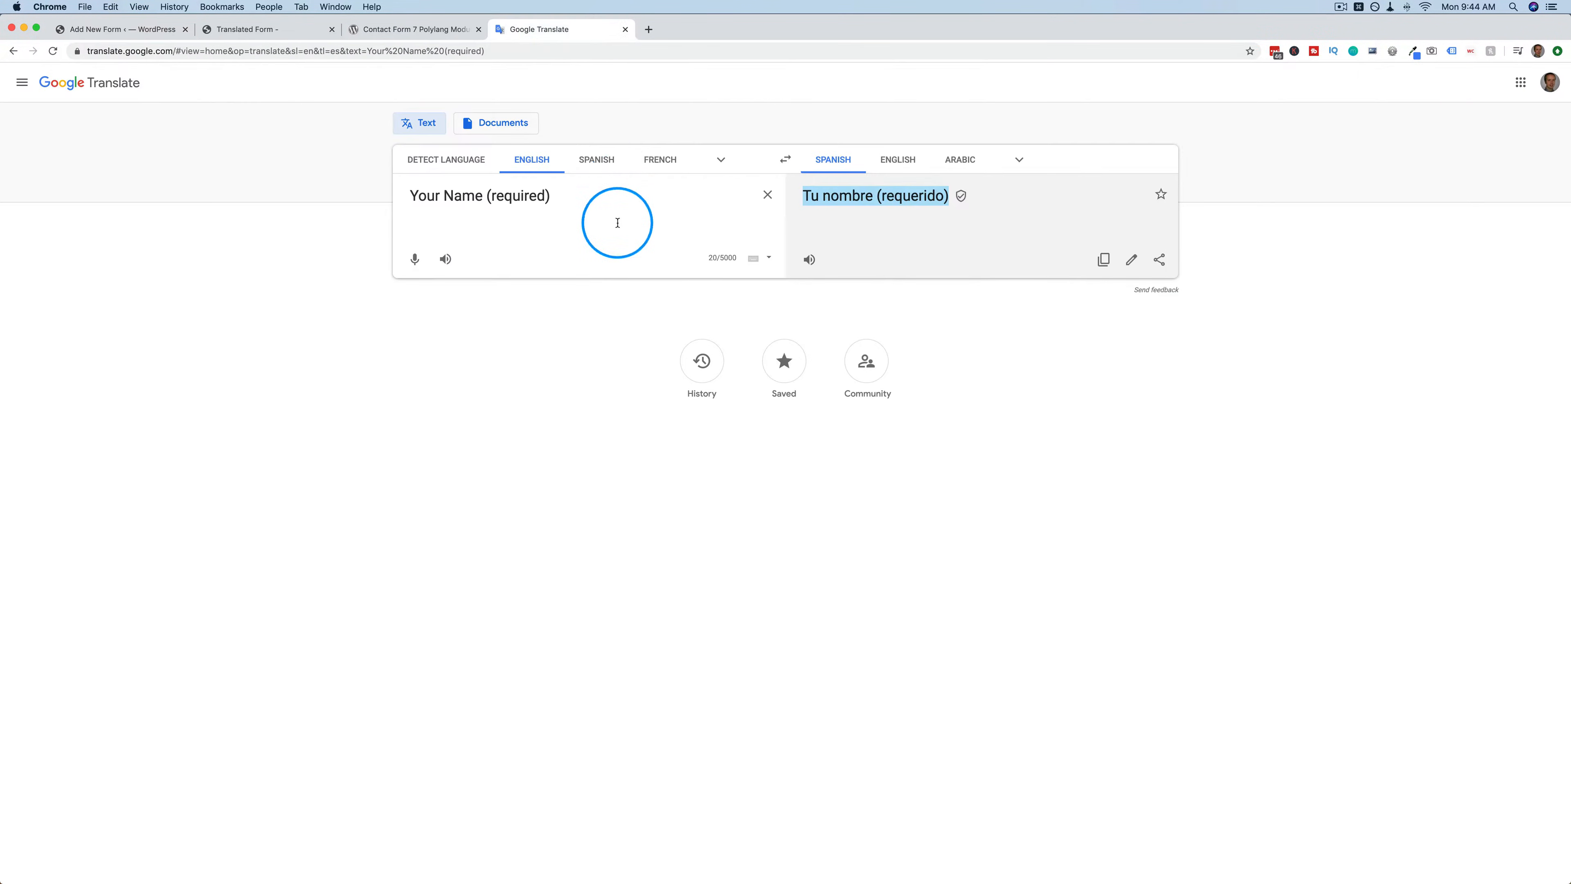
pyautogui.tripleClick(617, 223)
pyautogui.write('Your Email (required)')
pyautogui.tripleClick(874, 196)
pyautogui.click(162, 29)
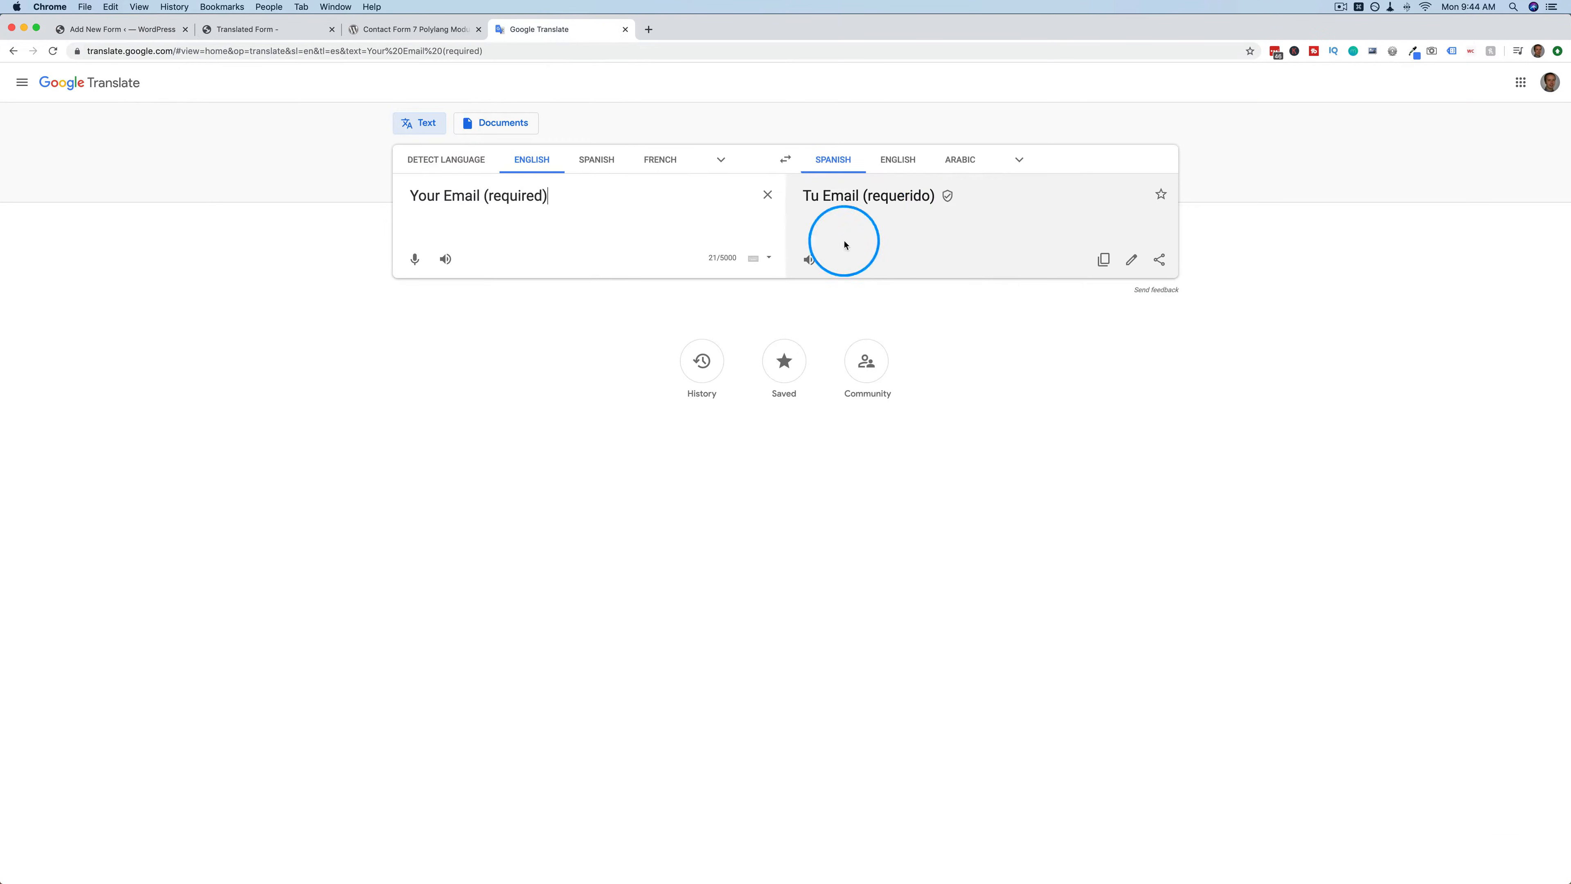
pyautogui.moveTo(937, 196); pyautogui.dragTo(799, 197)
pyautogui.press('super+c')
pyautogui.click(151, 31)
pyautogui.moveTo(515, 498); pyautogui.dragTo(339, 498)
pyautogui.press('super+v')
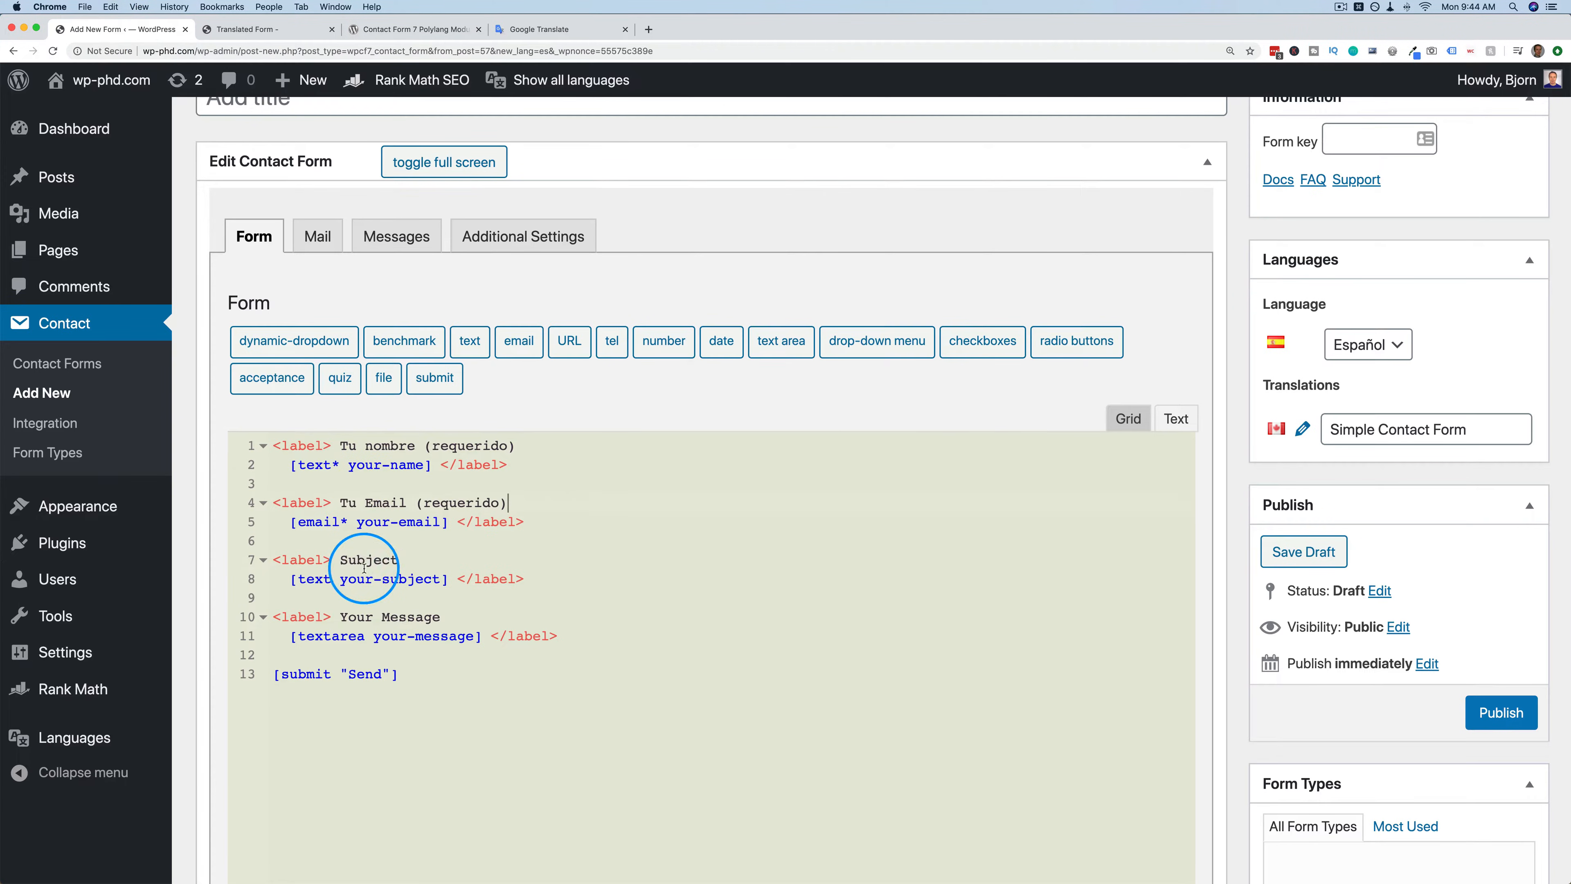
# Translate the "Subject" label in Google Translate and replace it in the Spanish form's code with "Tema".
pyautogui.doubleClick(363, 566)
pyautogui.press('super+c')
pyautogui.click(566, 31)
pyautogui.tripleClick(628, 189)
pyautogui.press('super+v')
pyautogui.click(1104, 259)
pyautogui.click(102, 27)
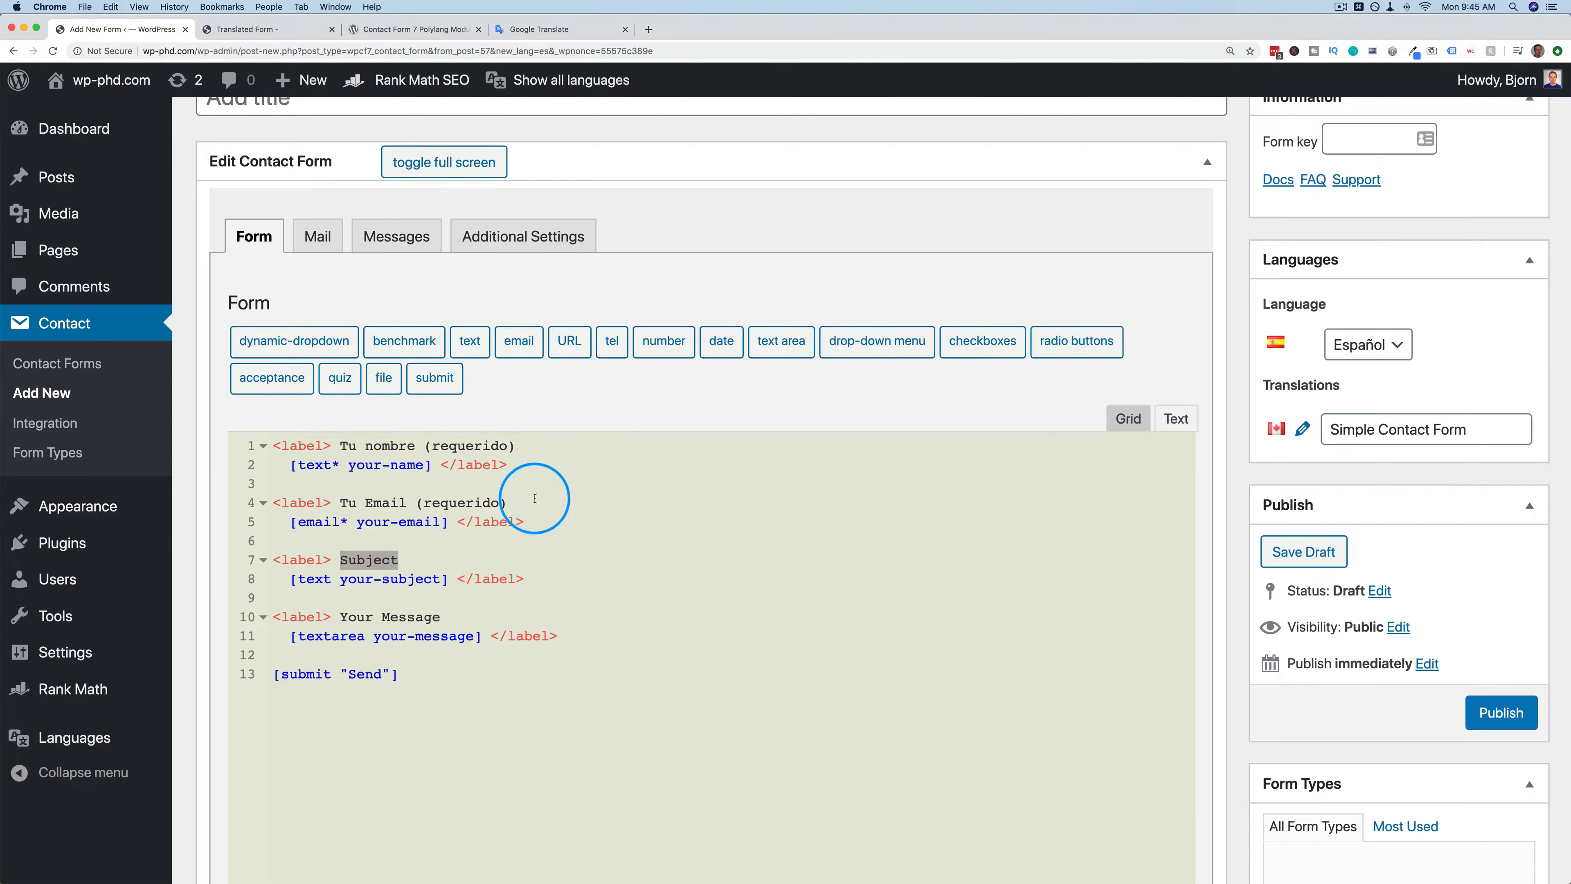
pyautogui.press('super+v')
# Translate the "Your Message" label in Google Translate and replace it in the Spanish form's code with "Tu mensaje".
pyautogui.moveTo(363, 628); pyautogui.dragTo(440, 617)
pyautogui.press('super+c')
pyautogui.click(538, 29)
pyautogui.tripleClick(653, 193)
pyautogui.press('super+v')
pyautogui.click(1104, 256)
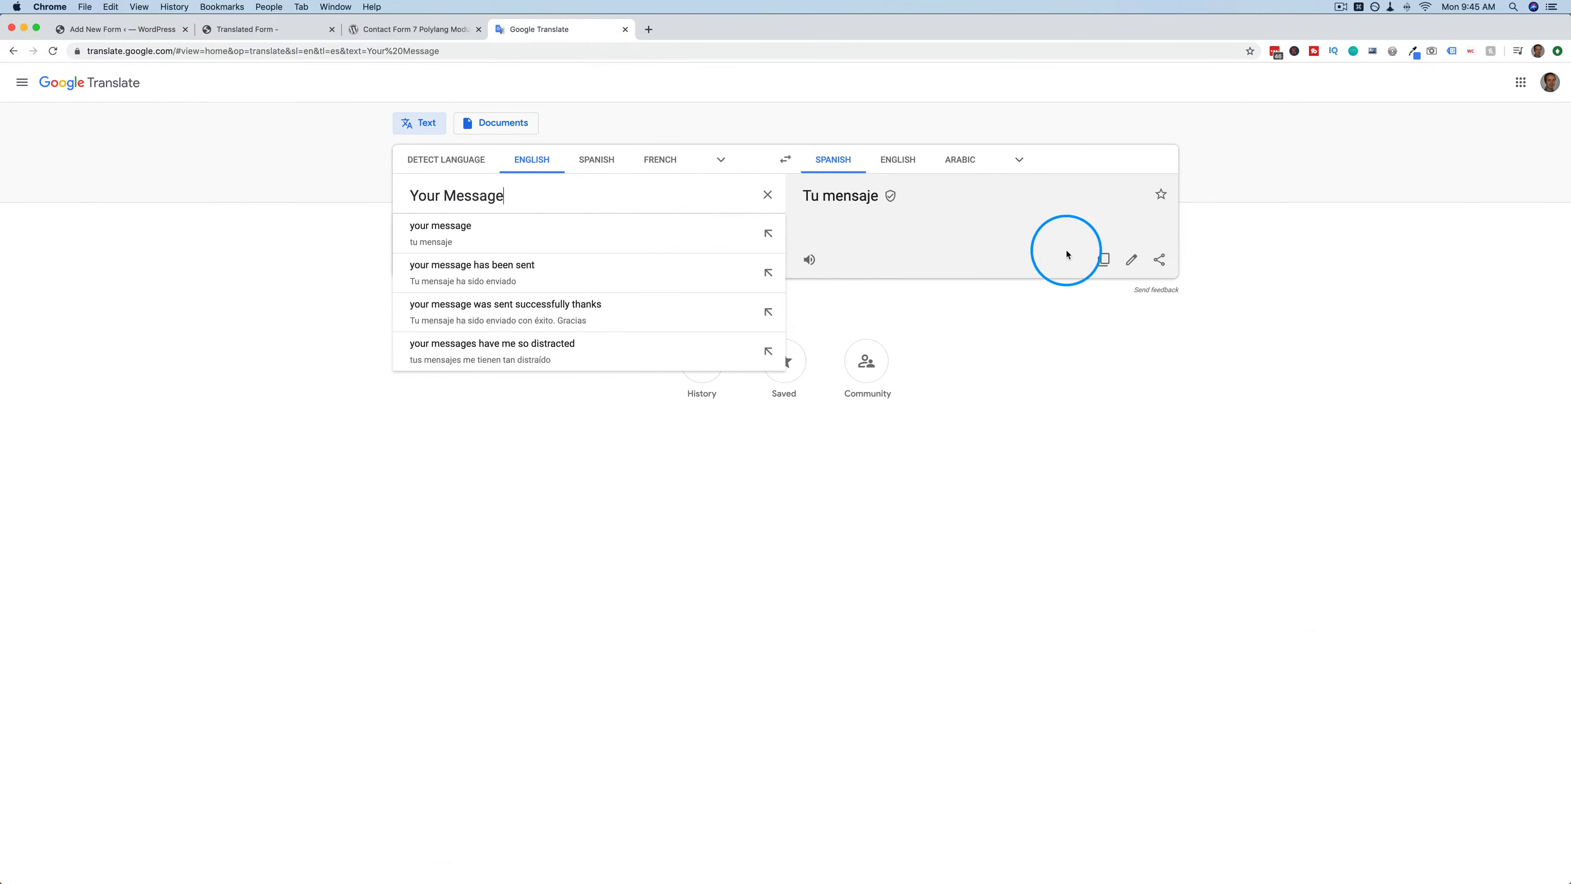
pyautogui.click(136, 30)
pyautogui.press('super+v')
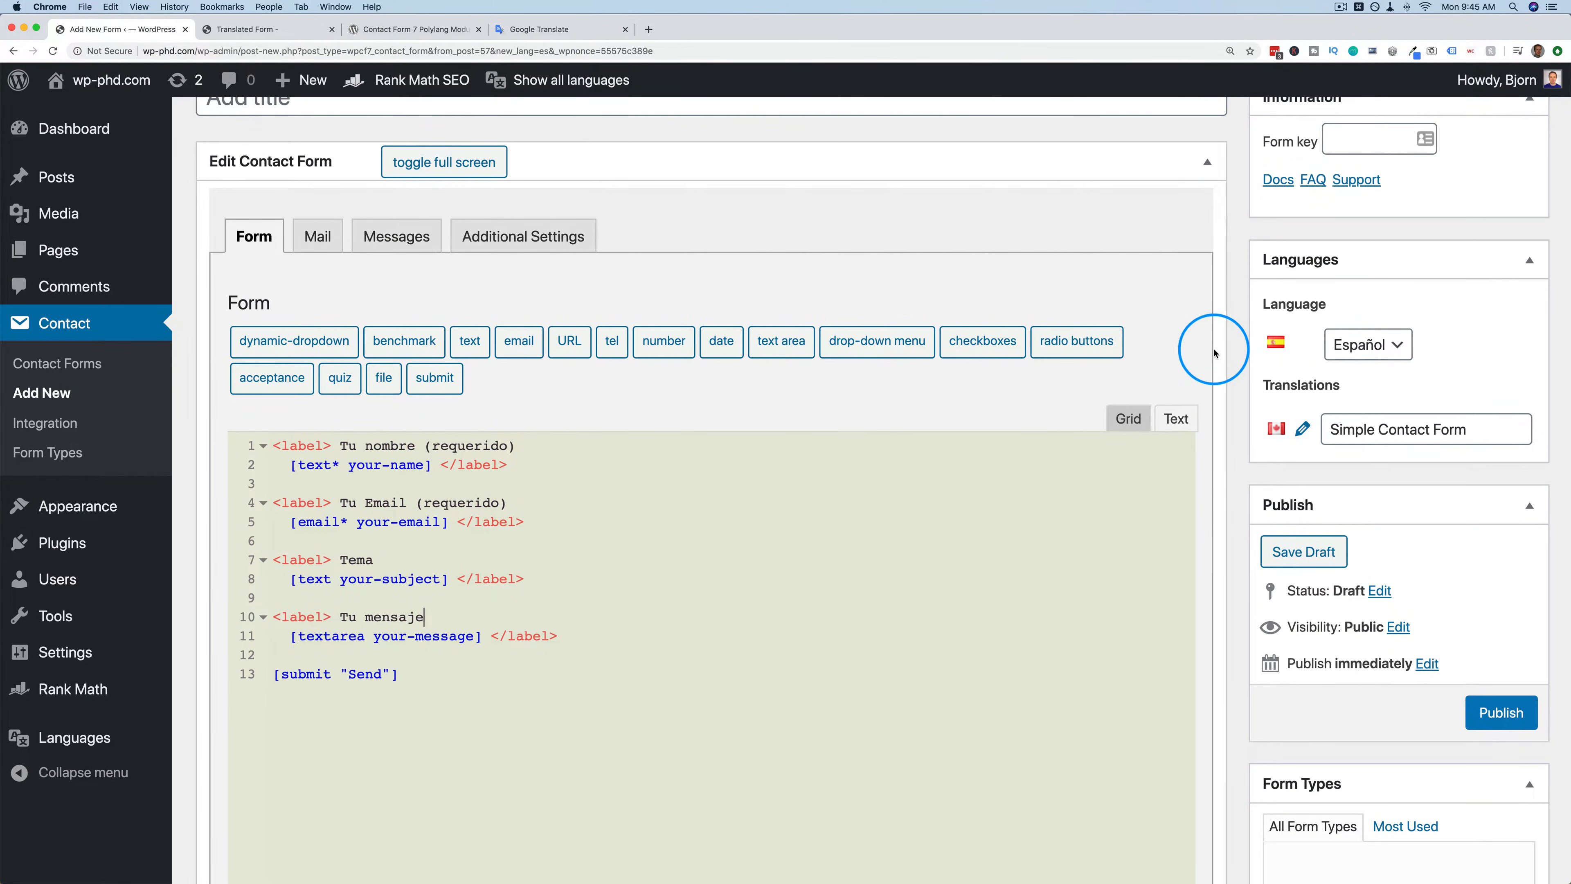
# Copy the linked English form's title, "Simple Contact Form", then publish the Spanish form and dismiss the dynamic dropdown tip.
pyautogui.scroll(-2, 1265, 529)
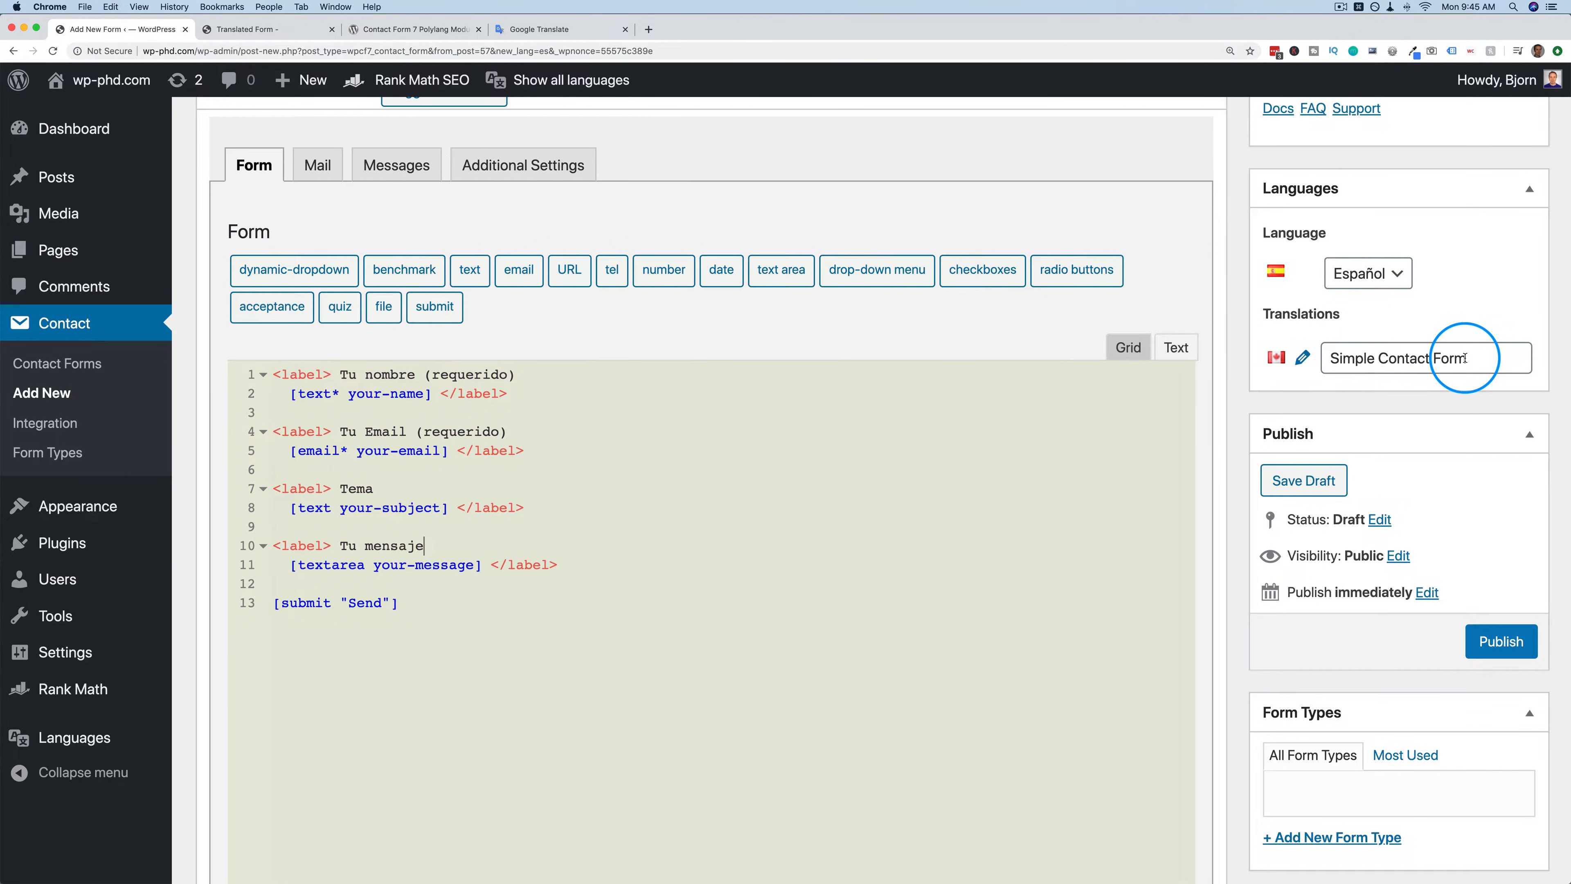
pyautogui.moveTo(1464, 358); pyautogui.dragTo(1330, 357)
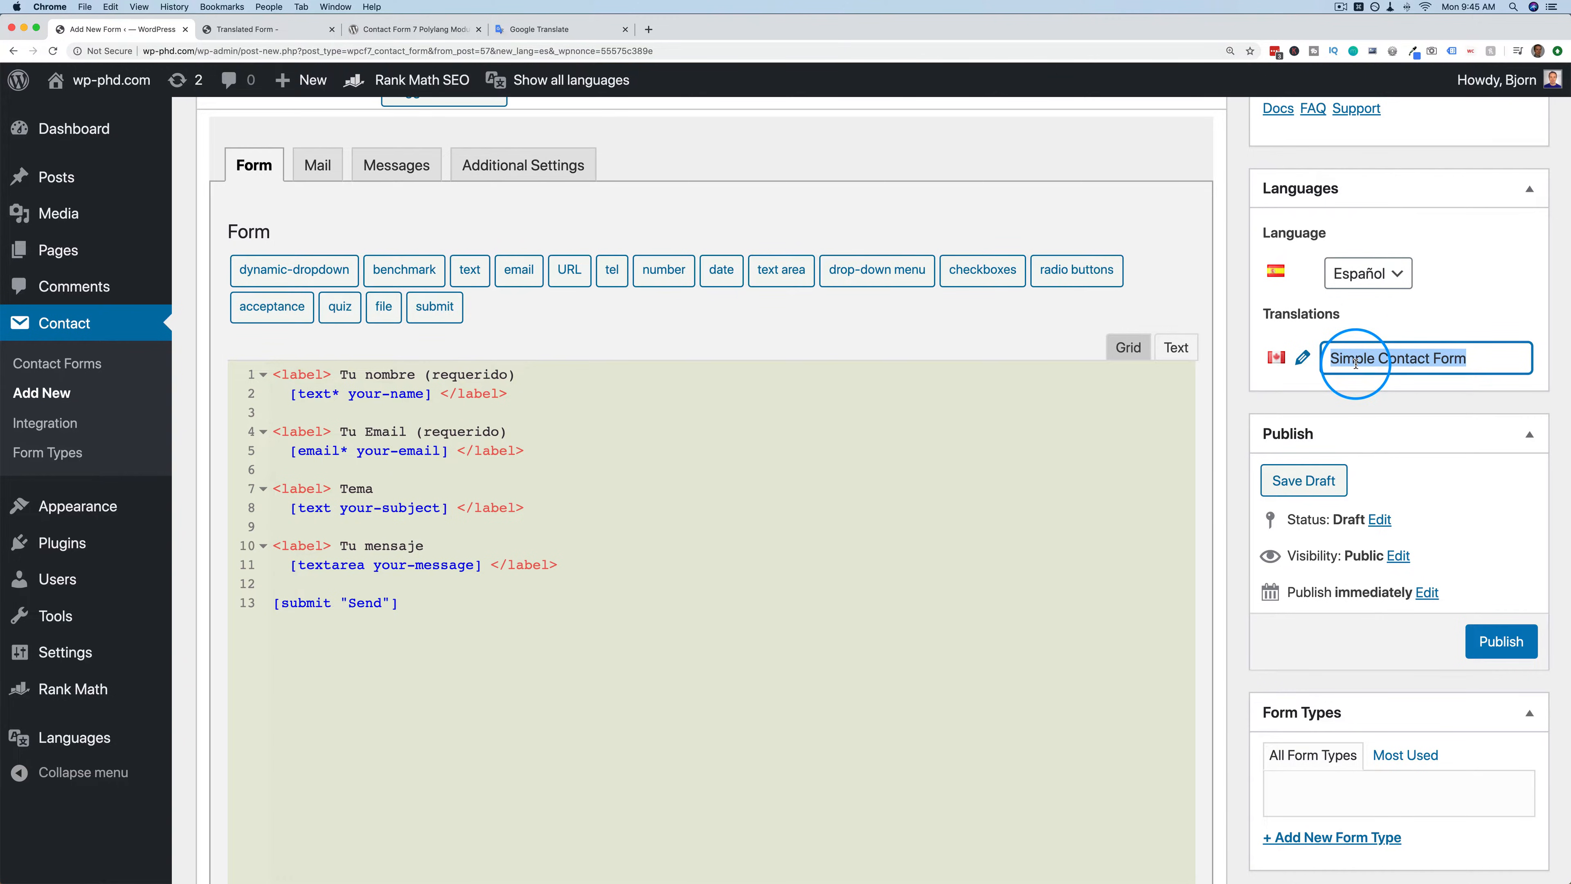
pyautogui.press('super+c')
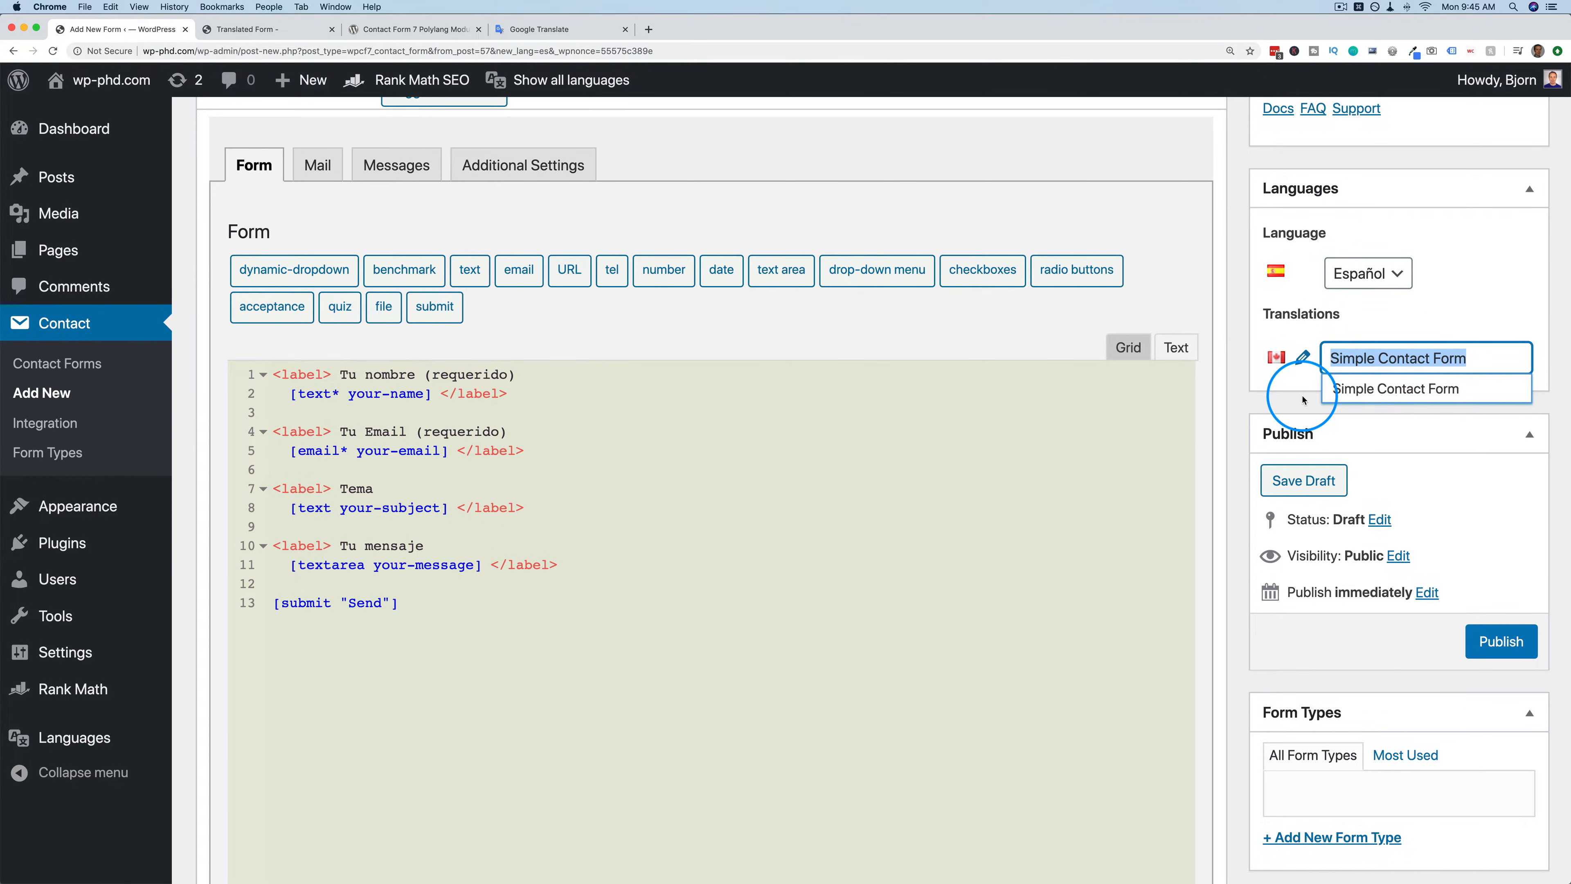
pyautogui.click(1502, 641)
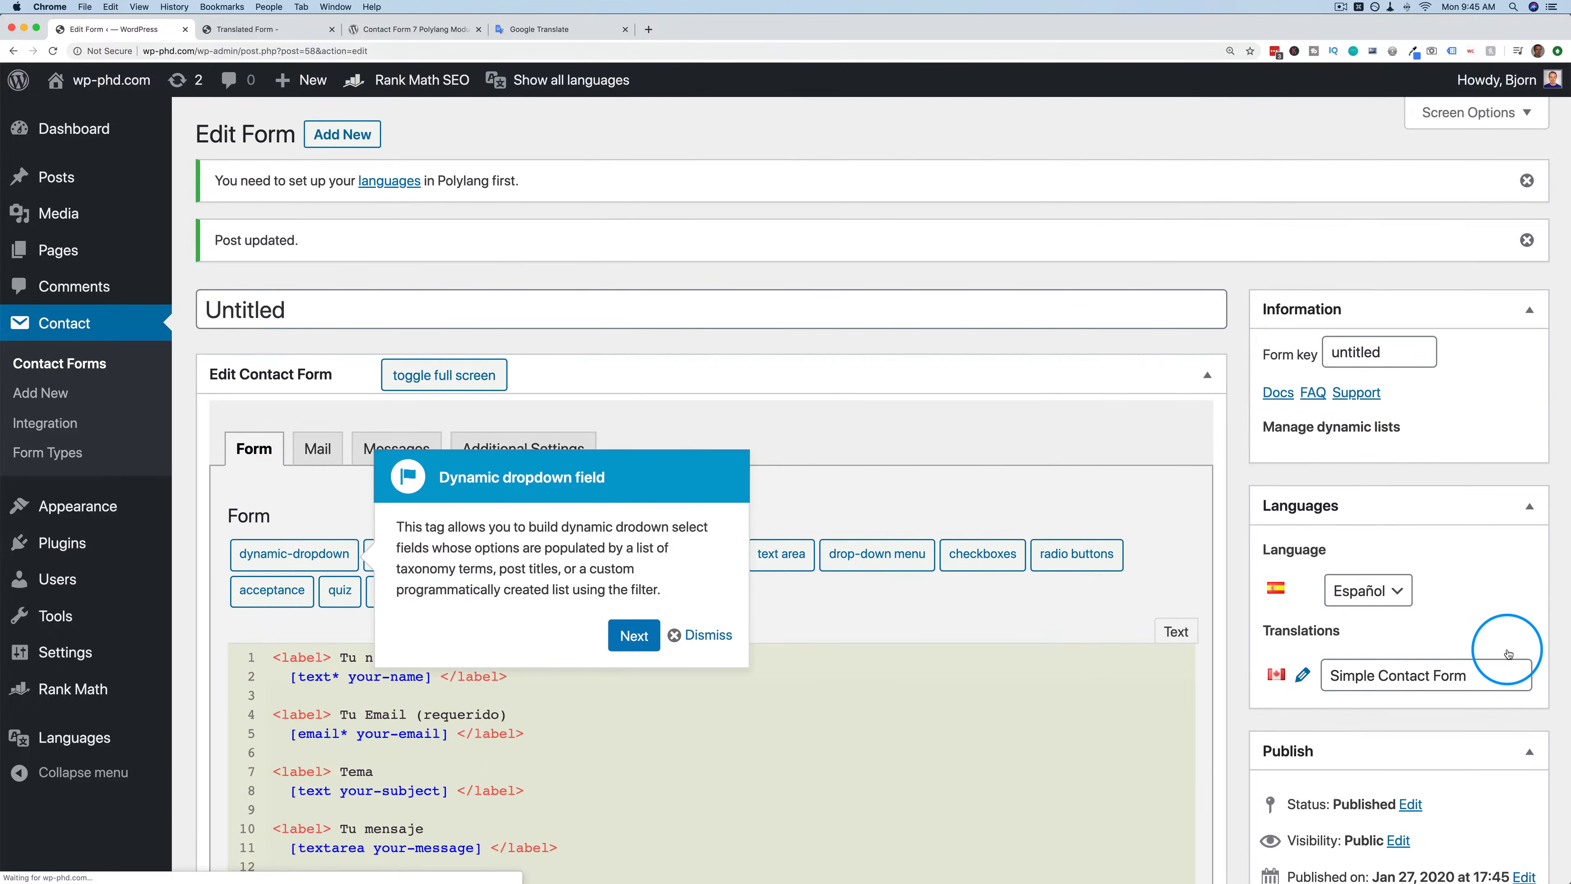
pyautogui.click(688, 635)
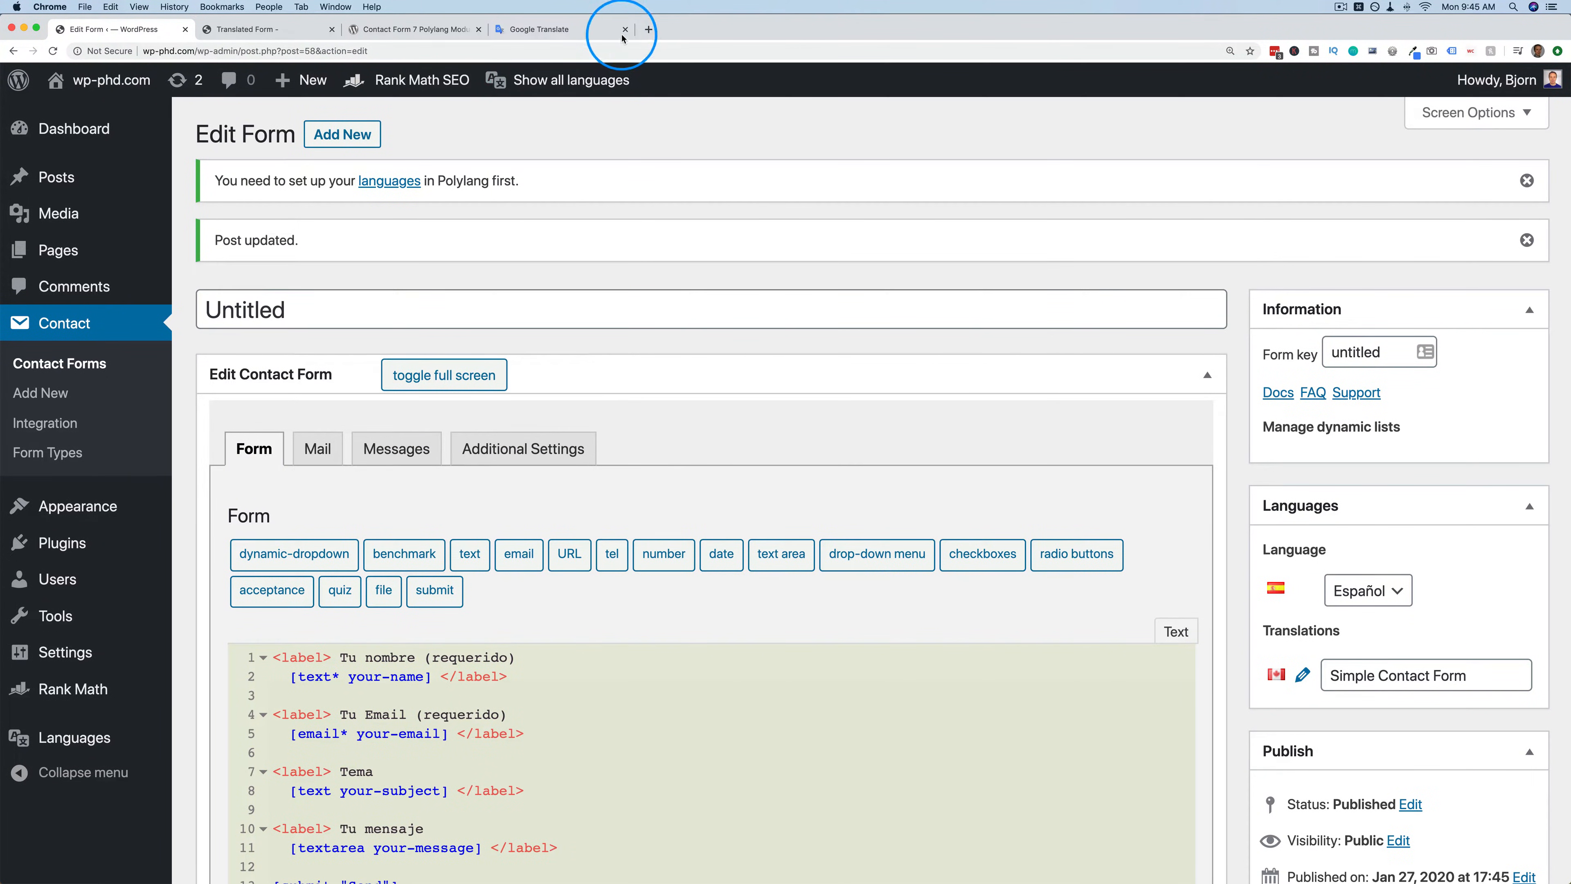
# Translate the copied title "Simple Contact Form" into Spanish in Google Translate and copy the translation.
pyautogui.click(582, 29)
pyautogui.click(525, 214)
pyautogui.press('cmd+a')
pyautogui.press('cmd+v')
pyautogui.click(1103, 260)
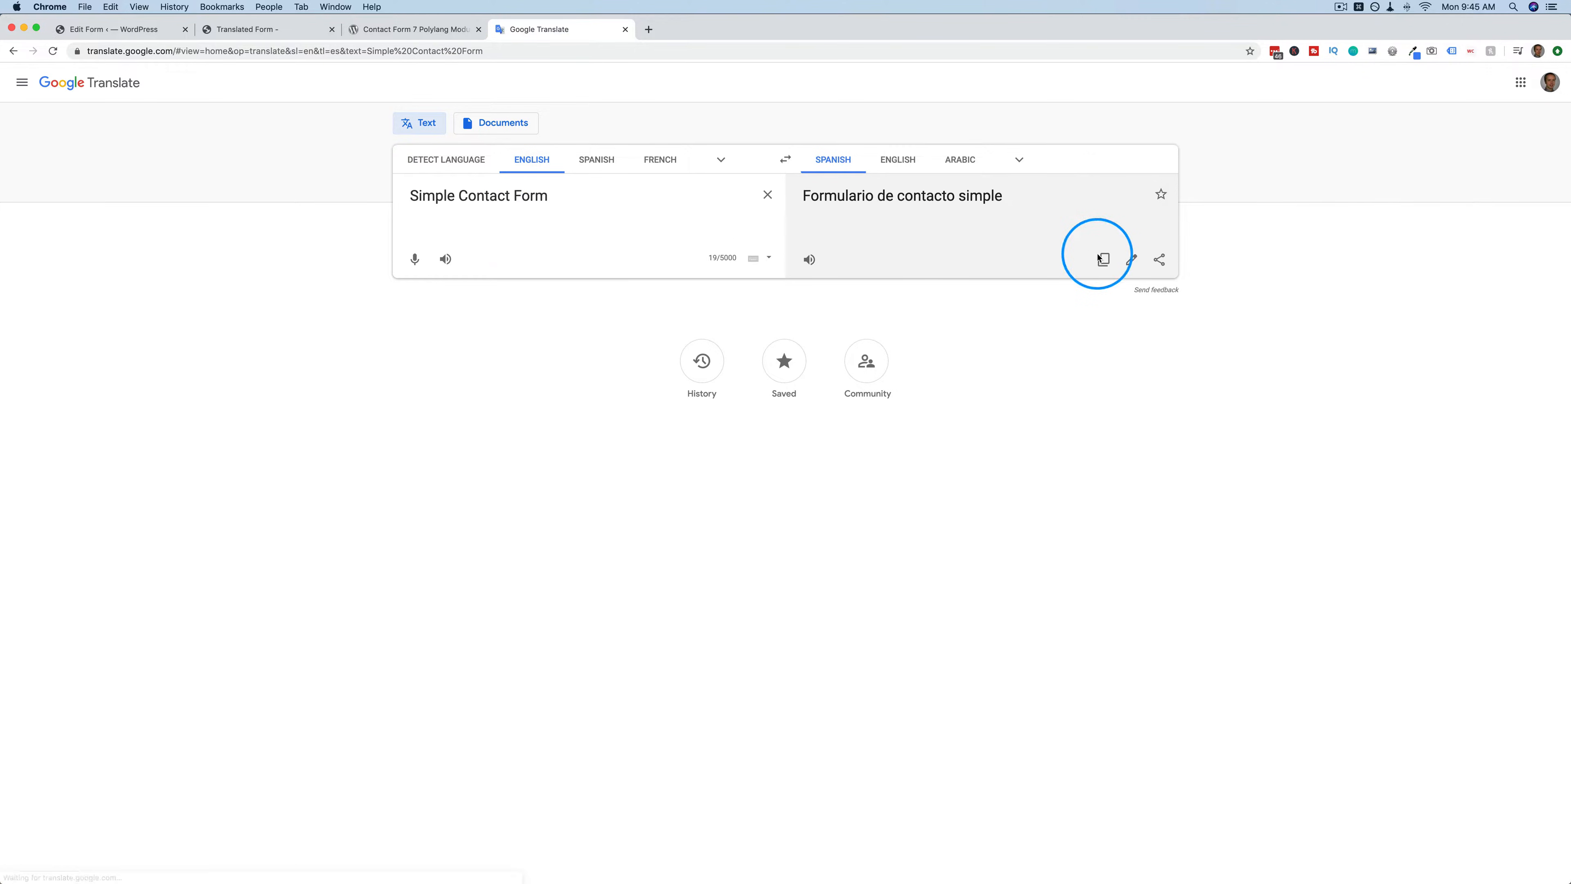
# Back in WordPress, title the Spanish form "Formulario de contacto simple" and update it.
pyautogui.click(121, 31)
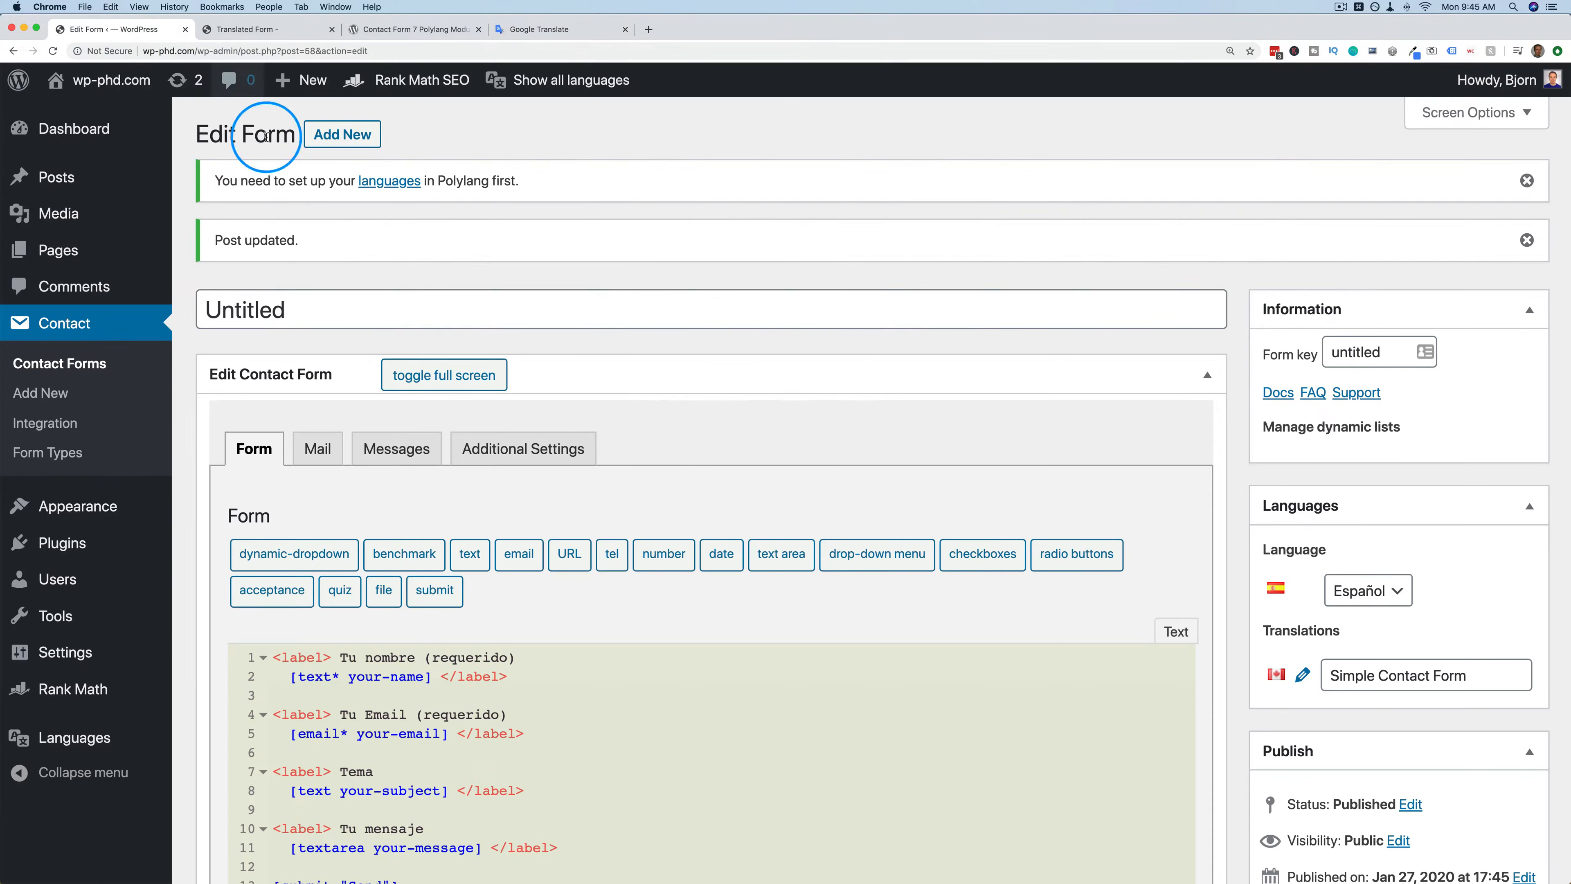
pyautogui.click(282, 294)
pyautogui.press('cmd+a')
pyautogui.press('cmd+v')
pyautogui.scroll(-3, 982, 306)
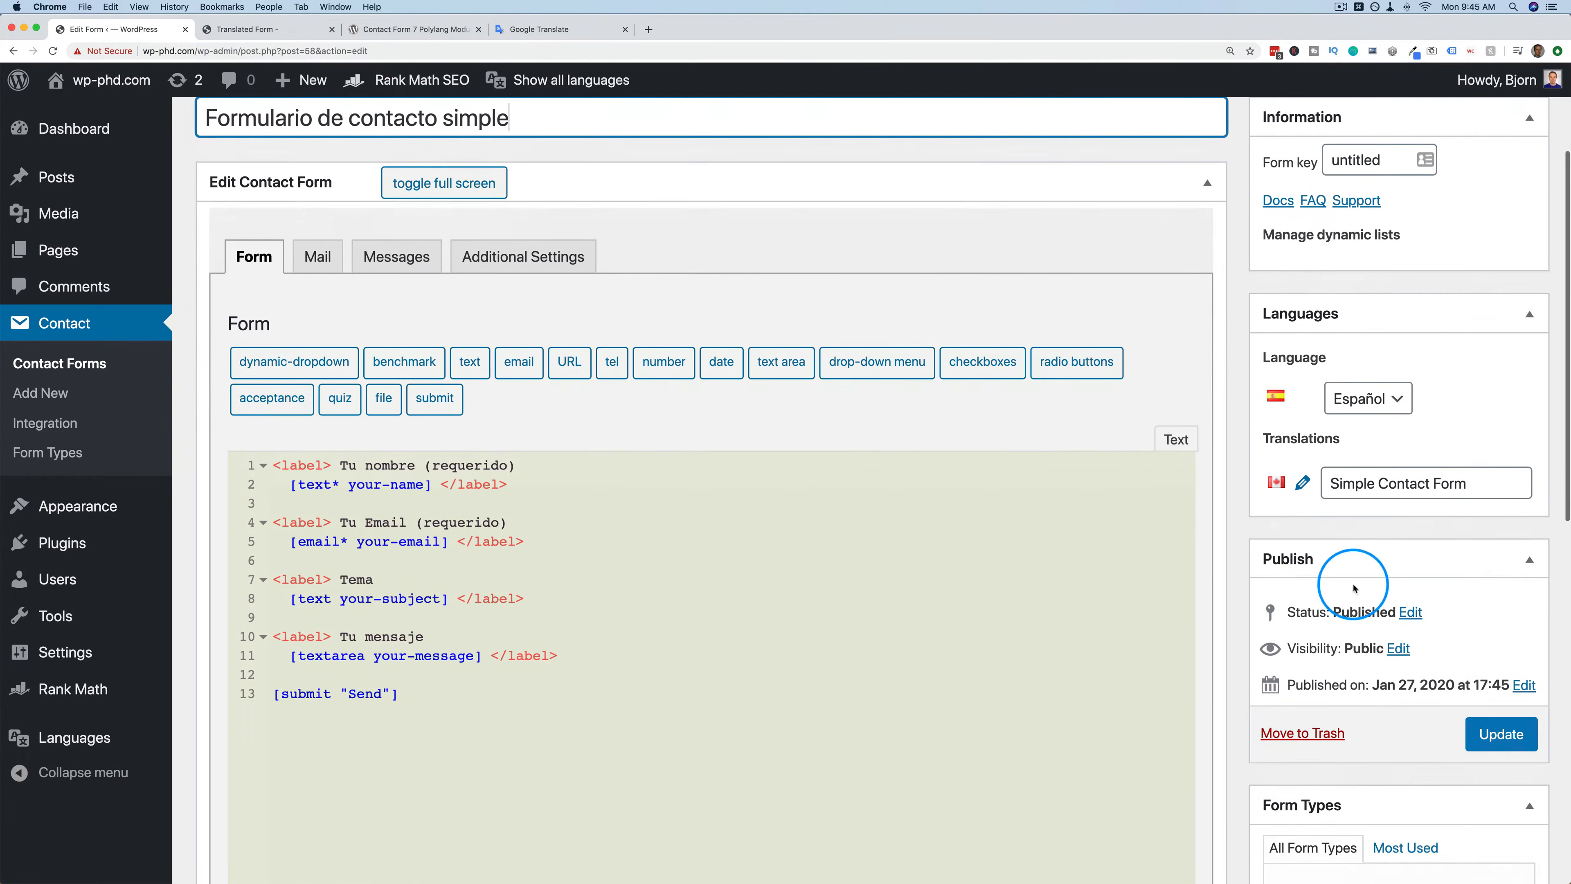
pyautogui.click(1497, 732)
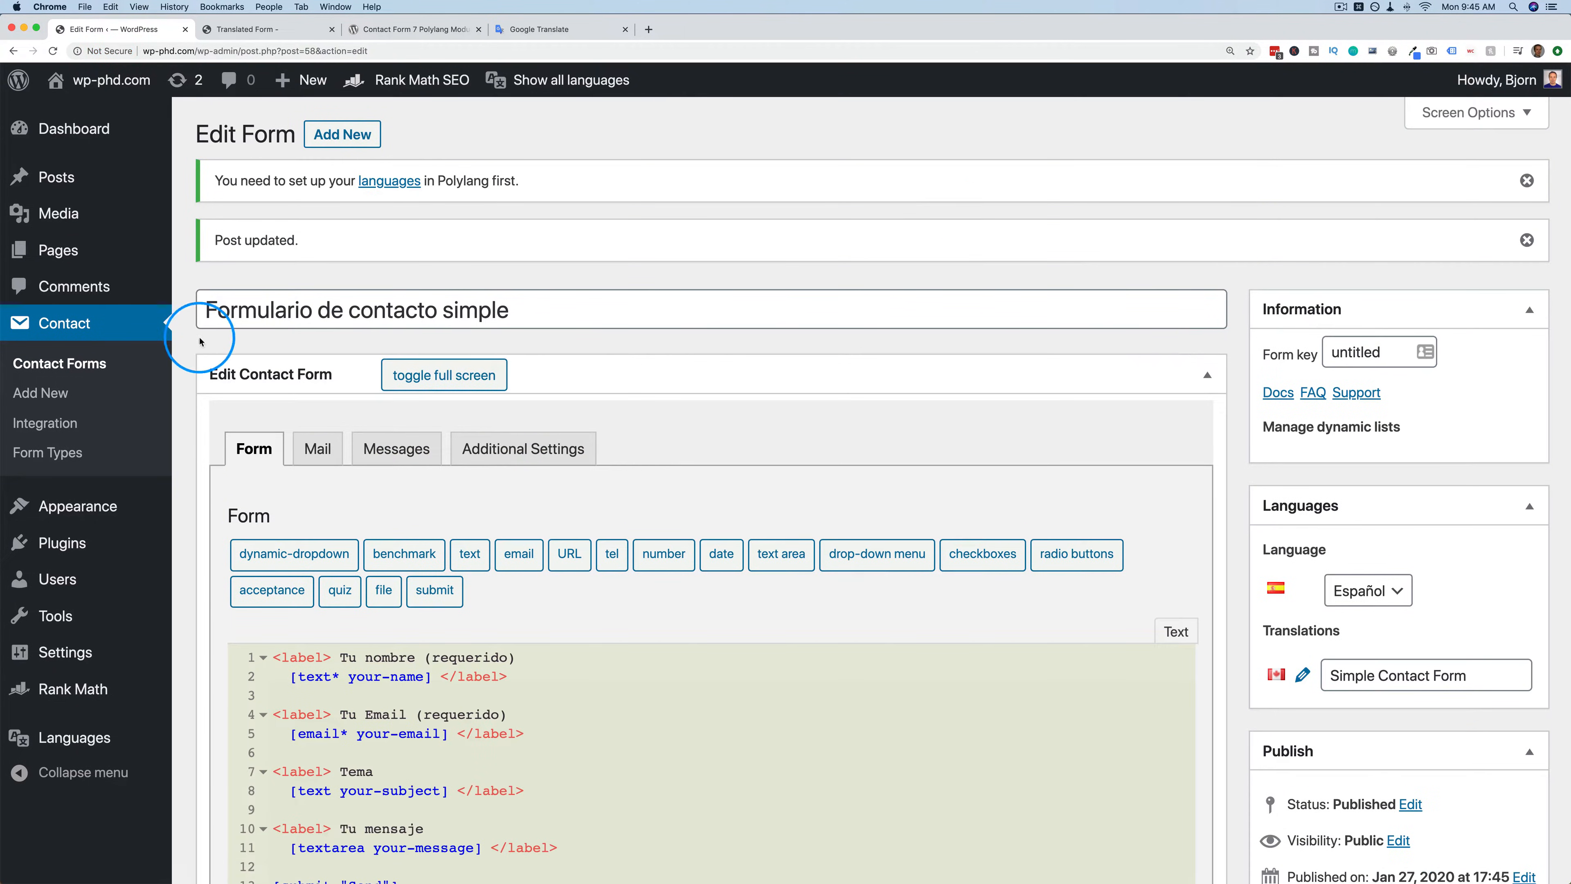
# From the contact forms list, open the English and Spanish versions in turn and check the translation linked to each.
pyautogui.click(75, 367)
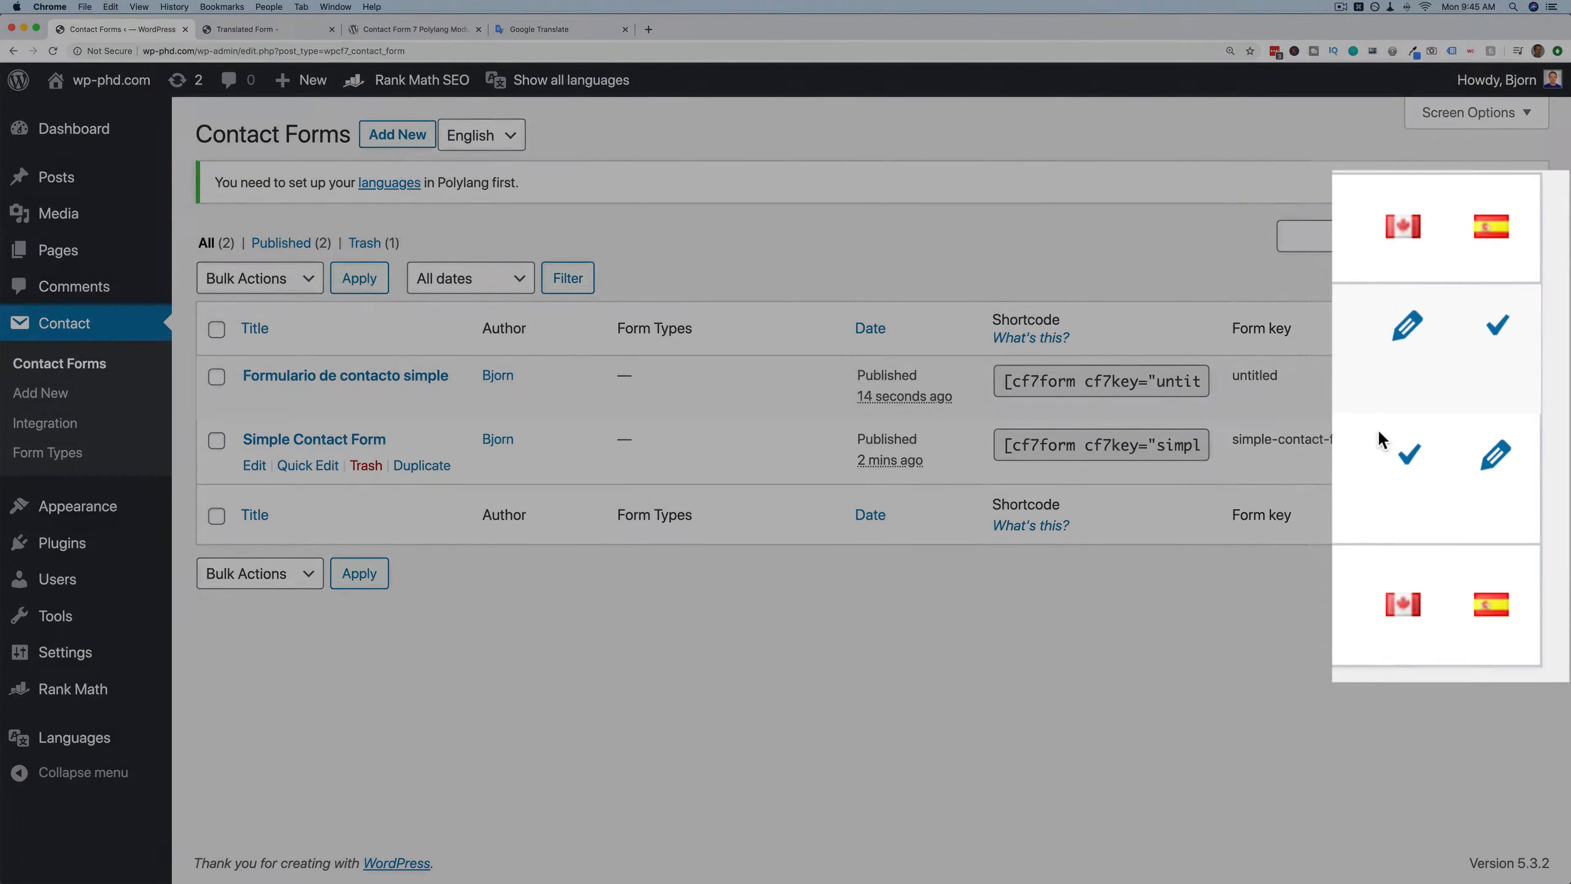
pyautogui.click(1469, 429)
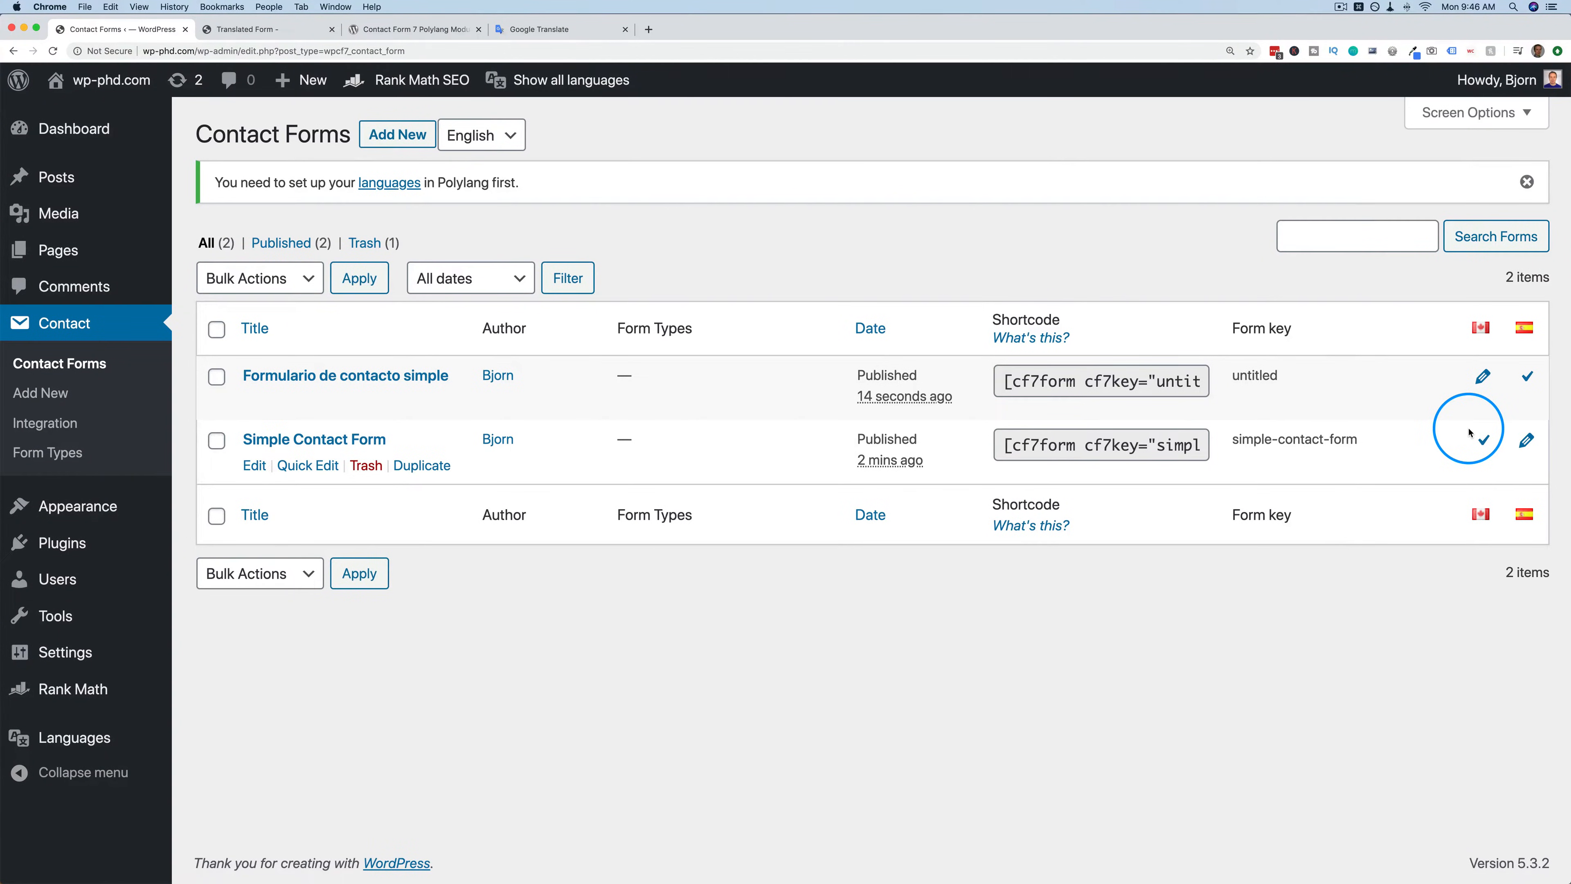
pyautogui.click(1483, 380)
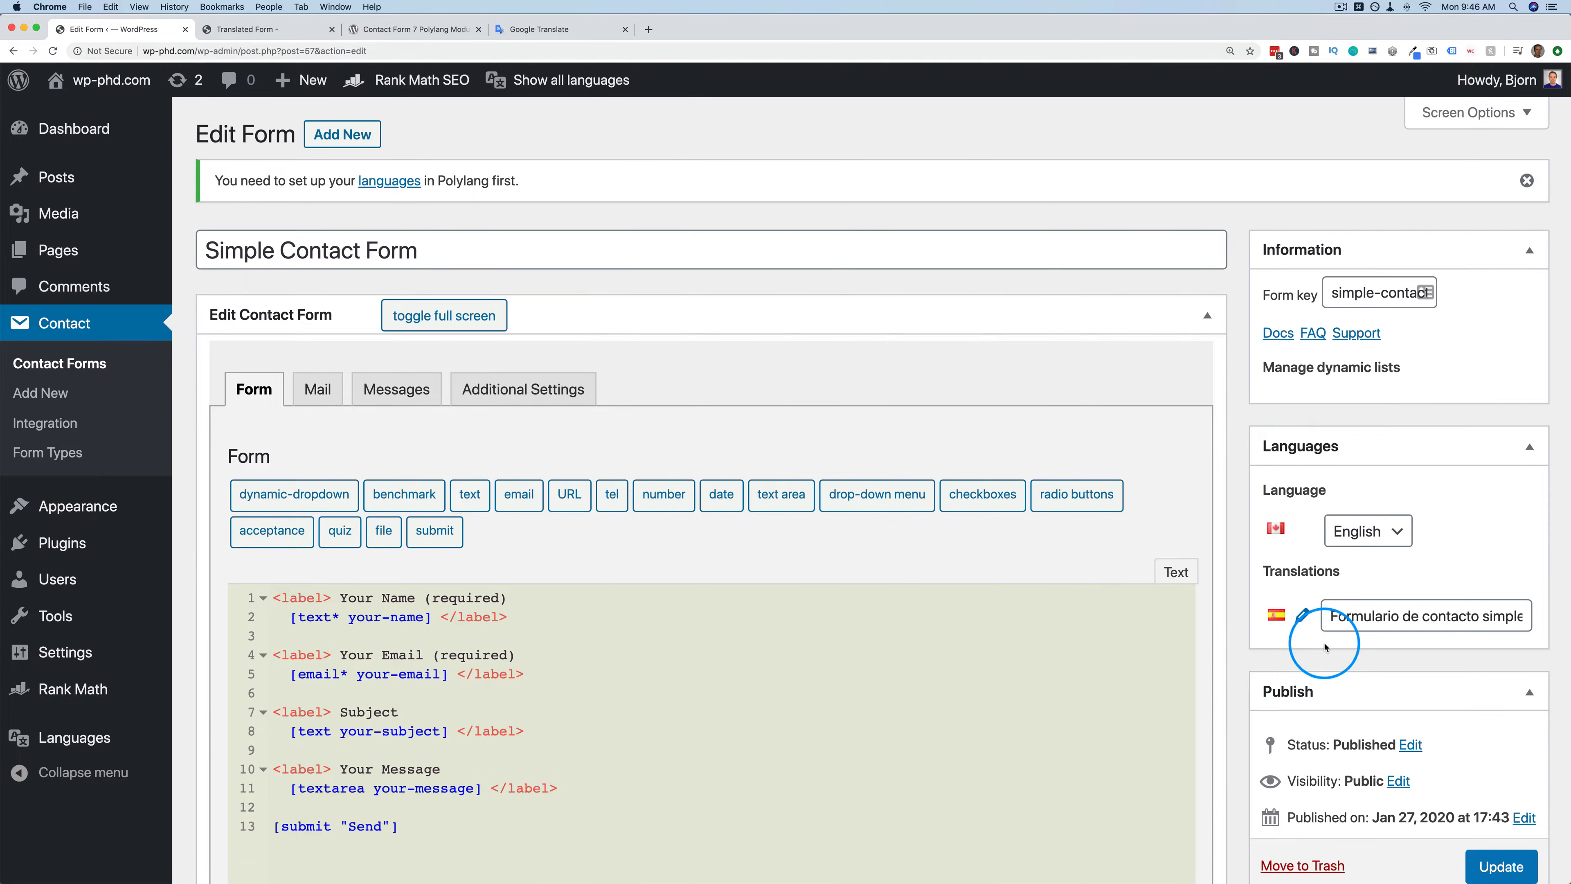
pyautogui.moveTo(1330, 615); pyautogui.dragTo(1518, 614)
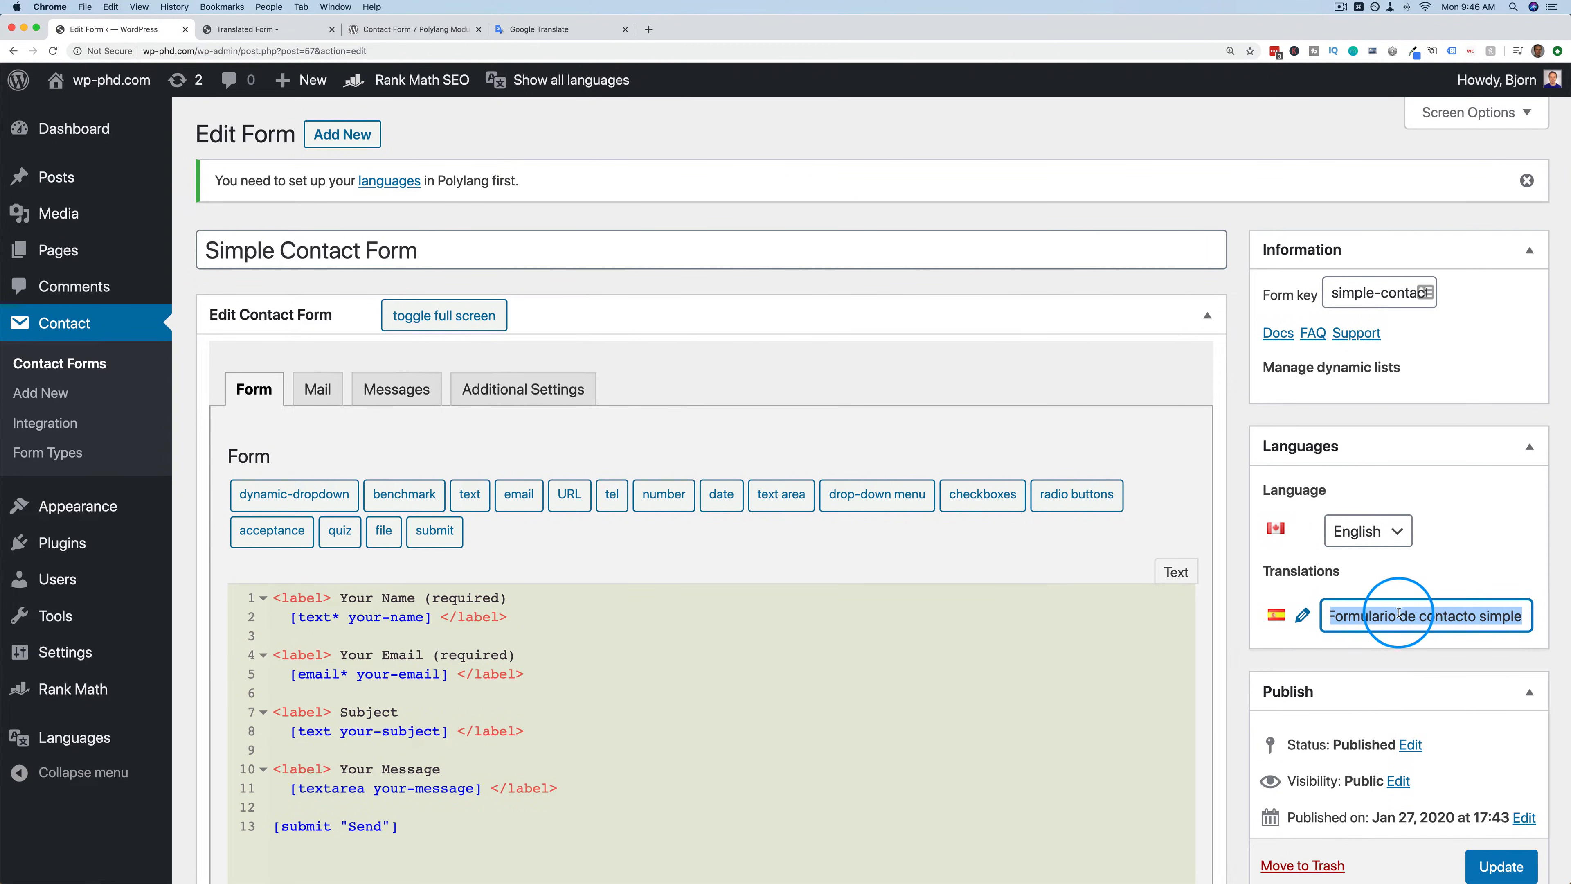
pyautogui.click(81, 329)
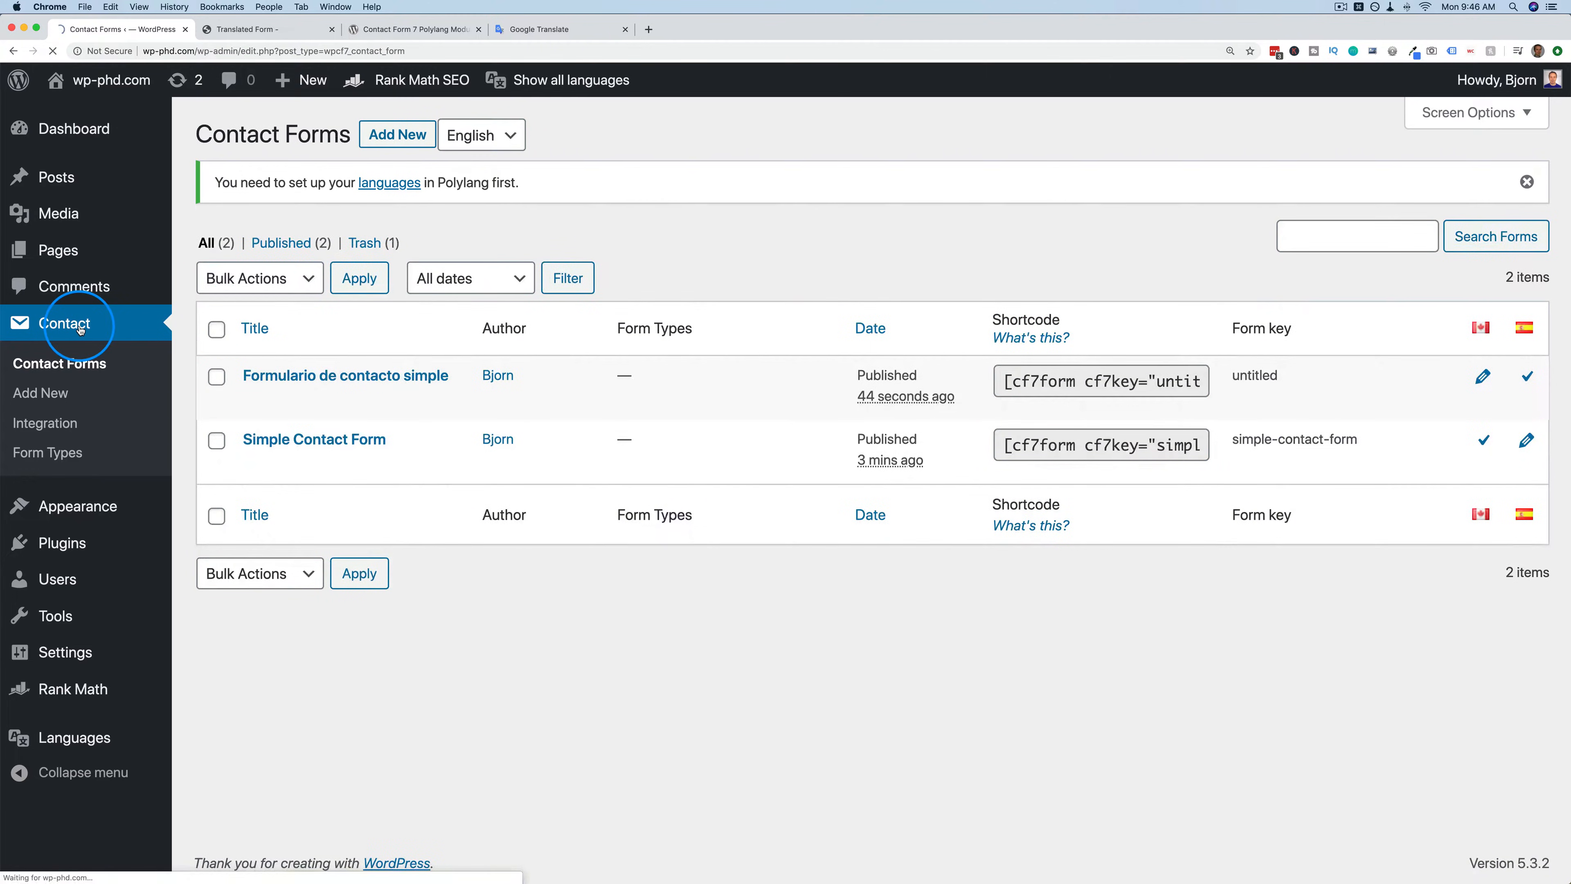
pyautogui.click(1526, 443)
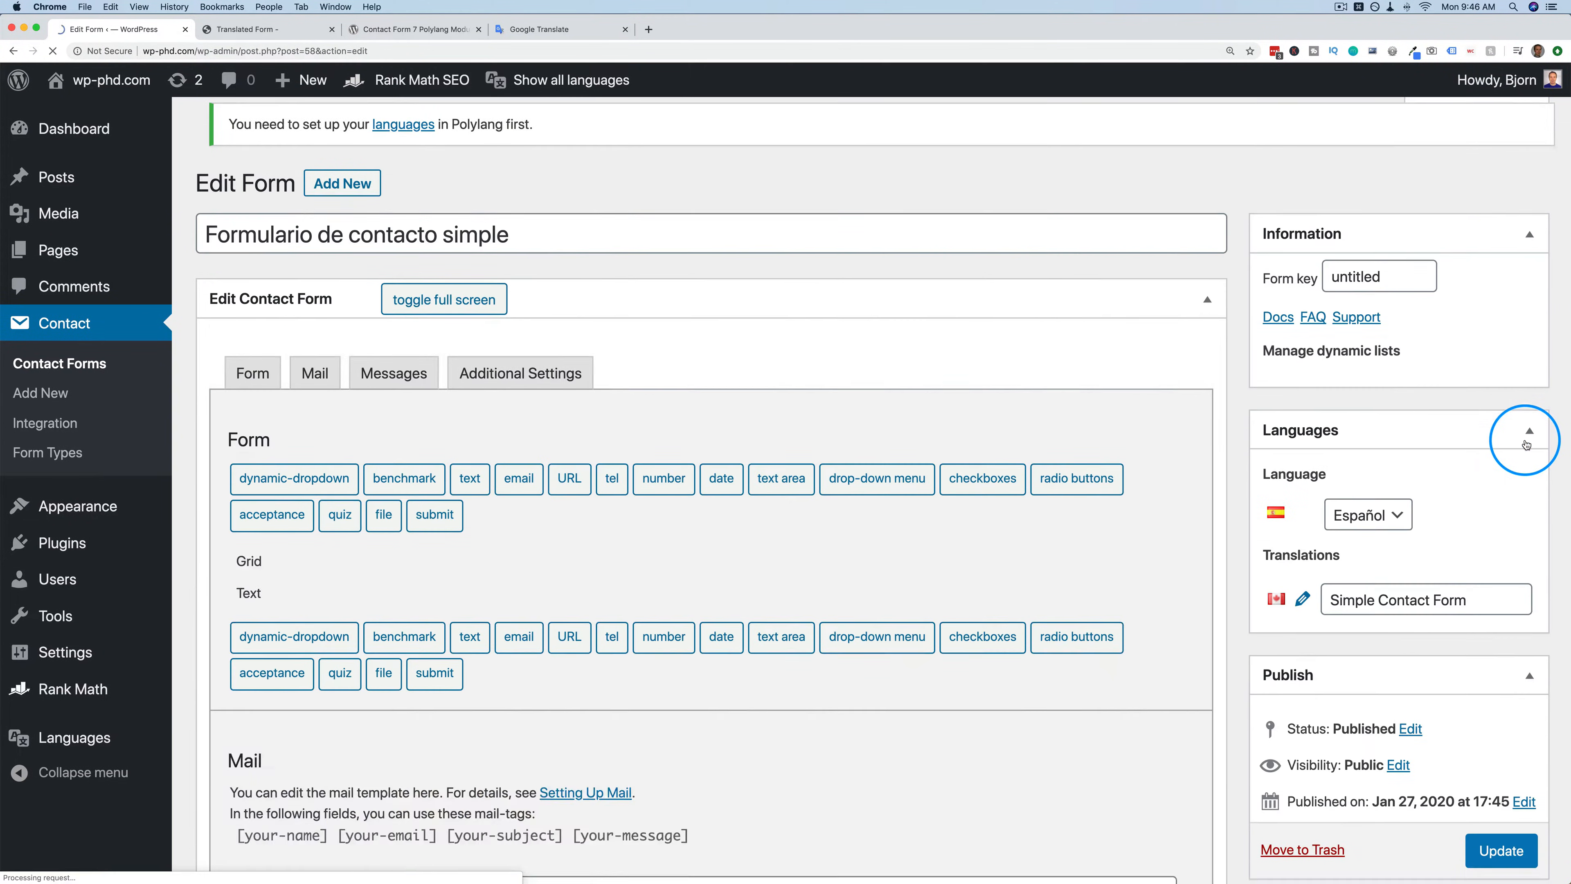
pyautogui.moveTo(1473, 614); pyautogui.dragTo(1322, 616)
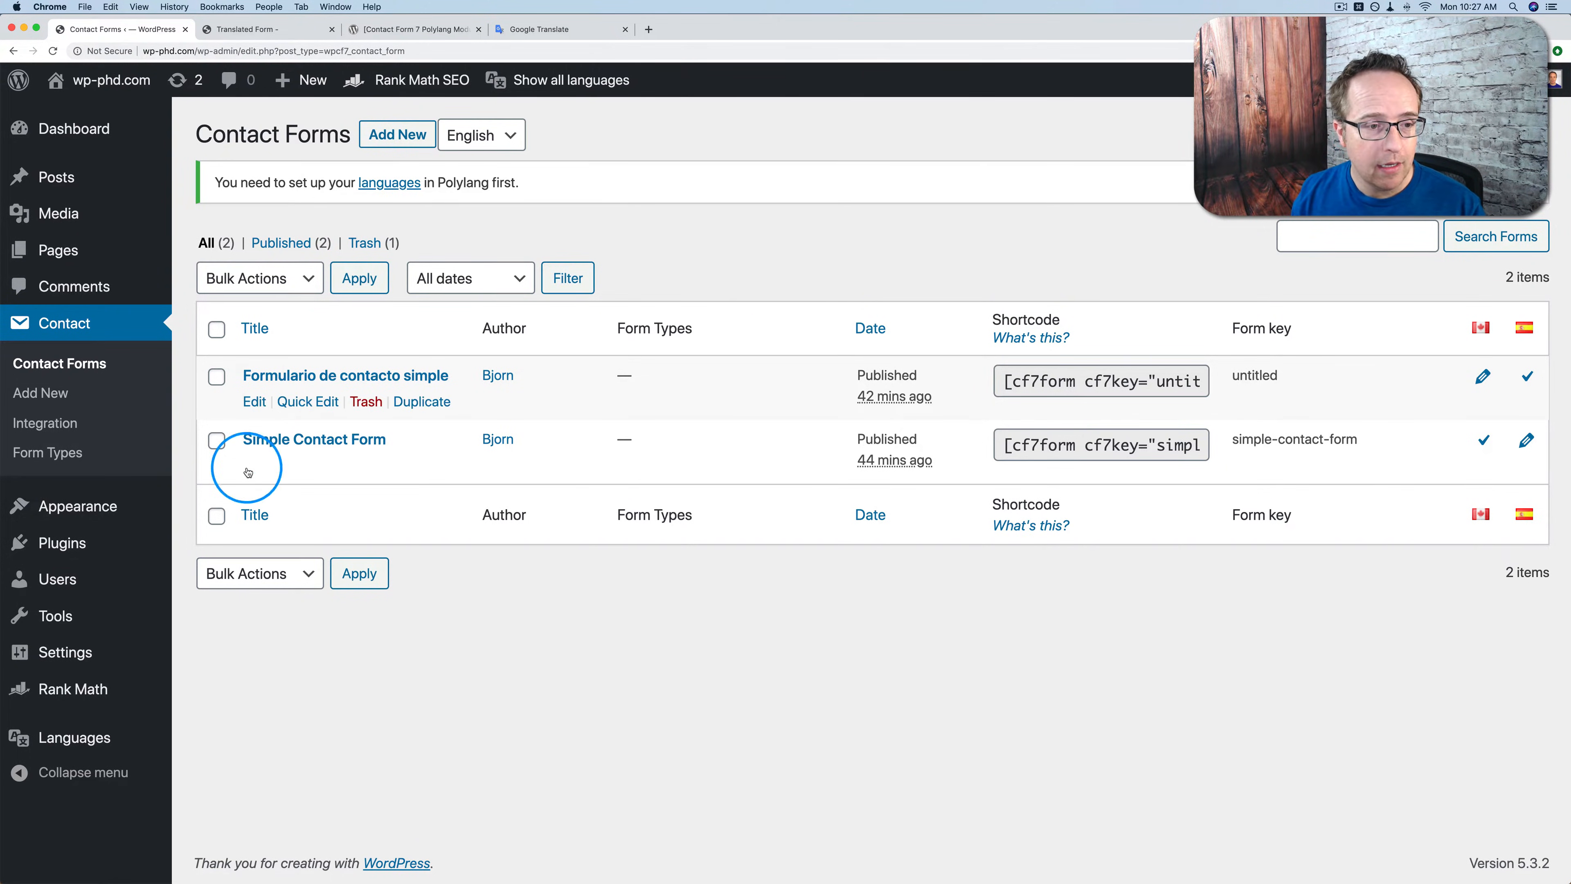
# Create a new navigation menu named "Main Menu" under the site's appearance settings.
pyautogui.moveTo(172, 542)
pyautogui.moveTo(53, 508)
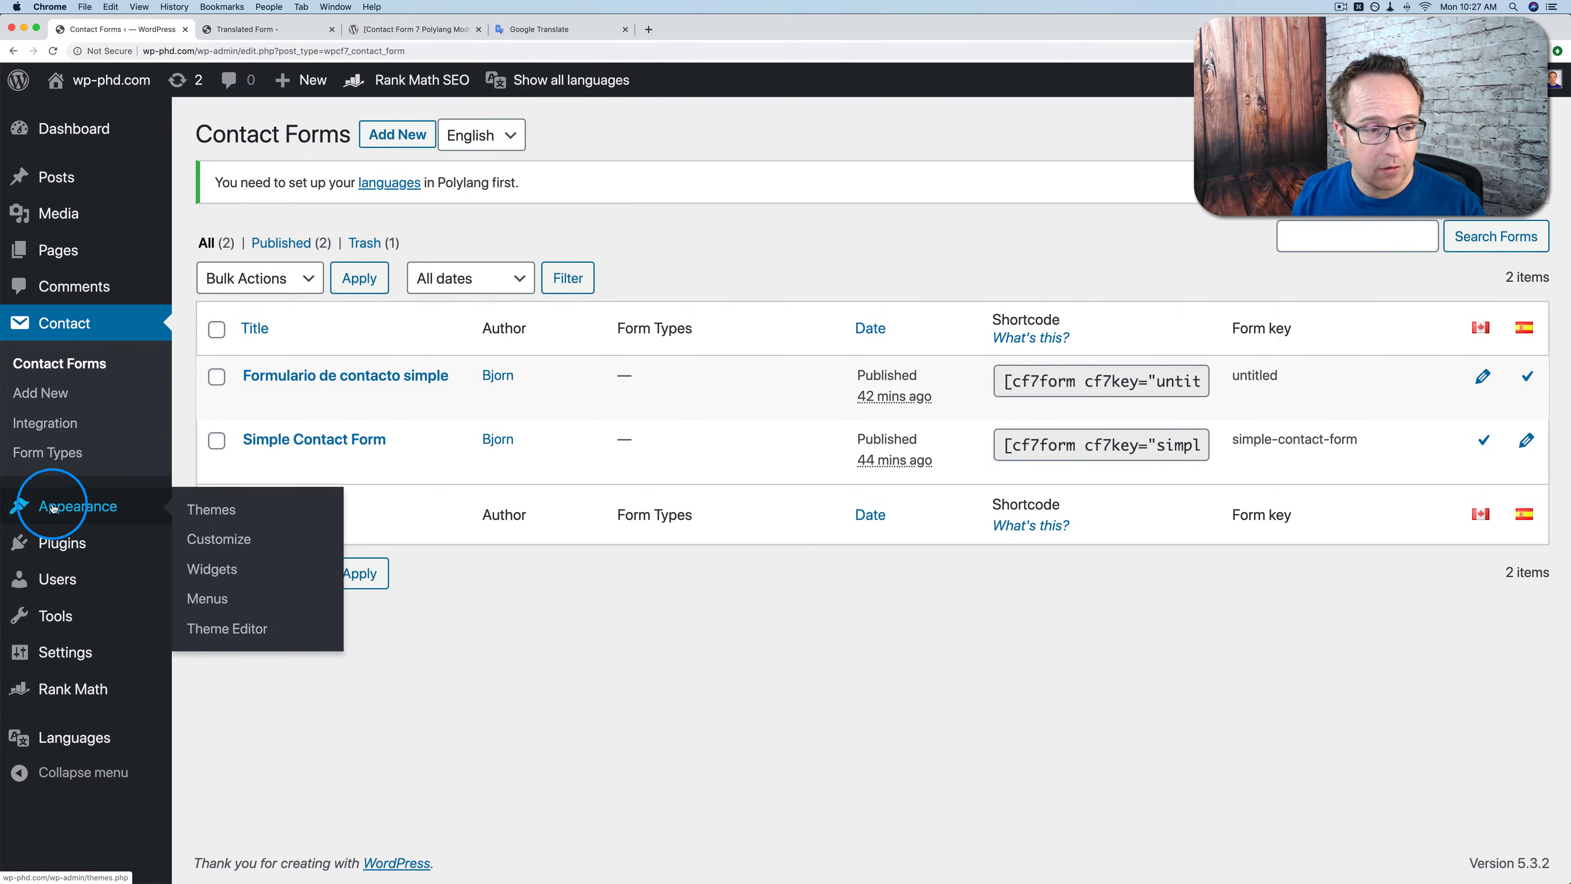
pyautogui.click(207, 597)
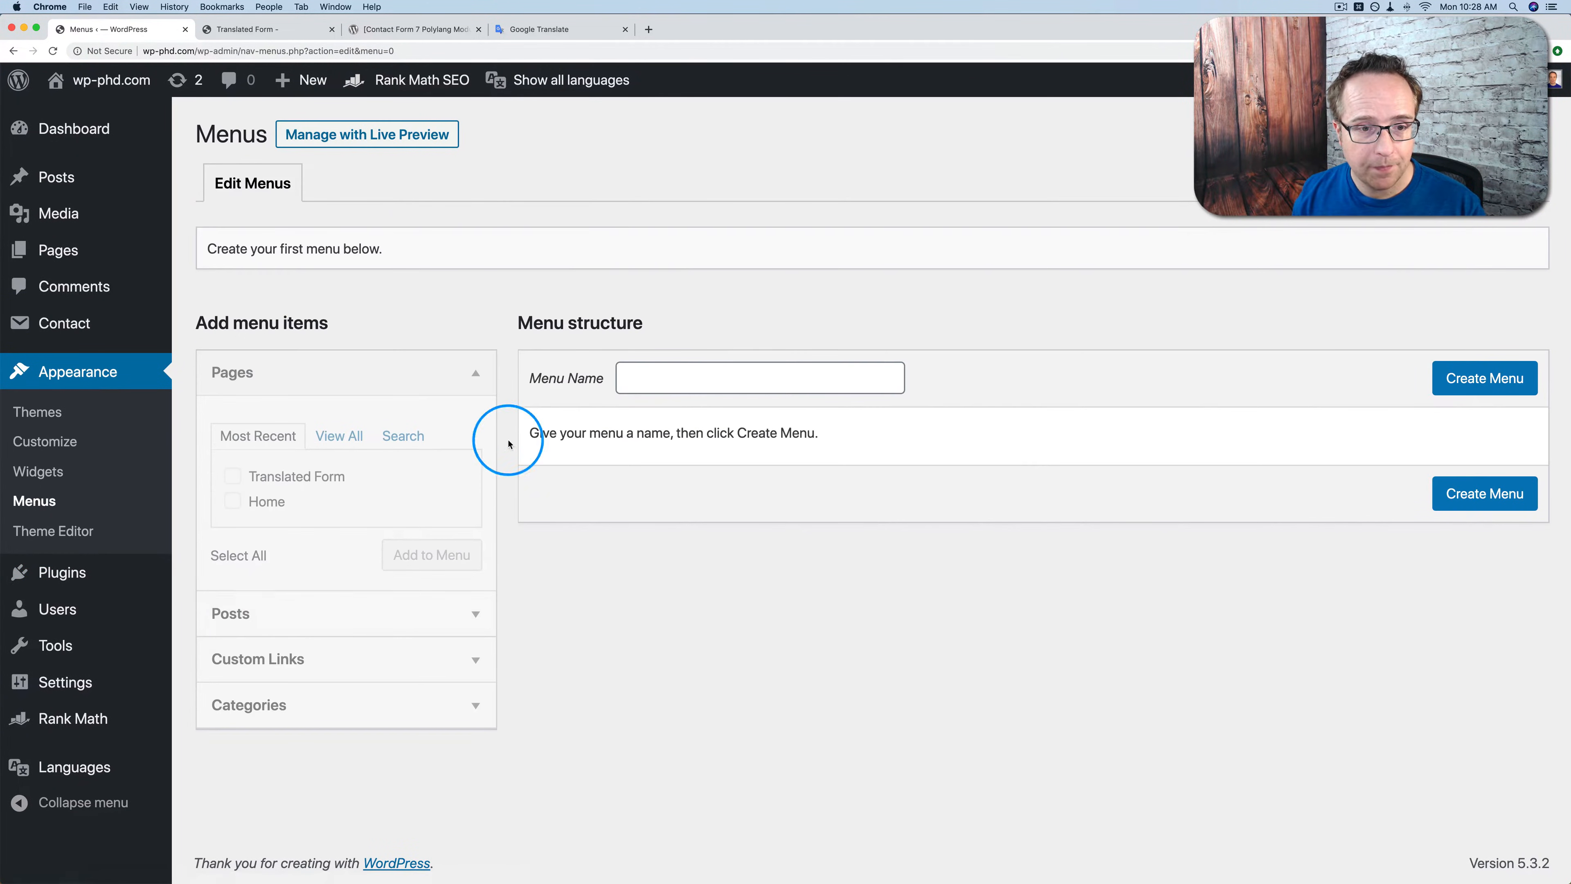
pyautogui.click(707, 378)
pyautogui.click(656, 410)
pyautogui.click(1483, 379)
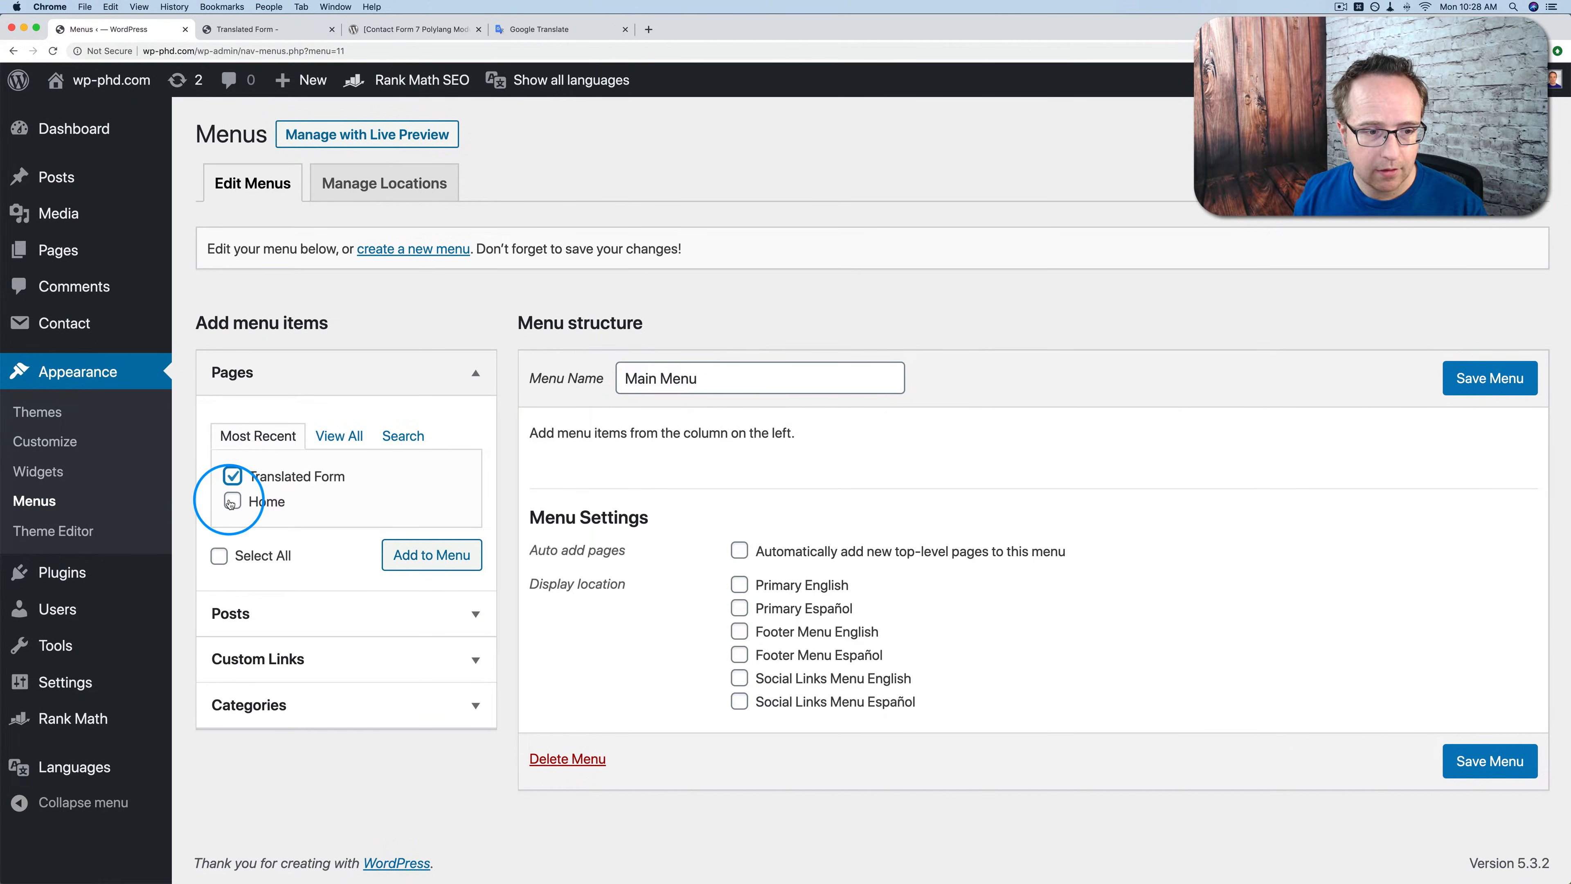
# Add the Translated Form and Home pages to Main Menu, placing Home first.
pyautogui.click(443, 557)
pyautogui.click(233, 501)
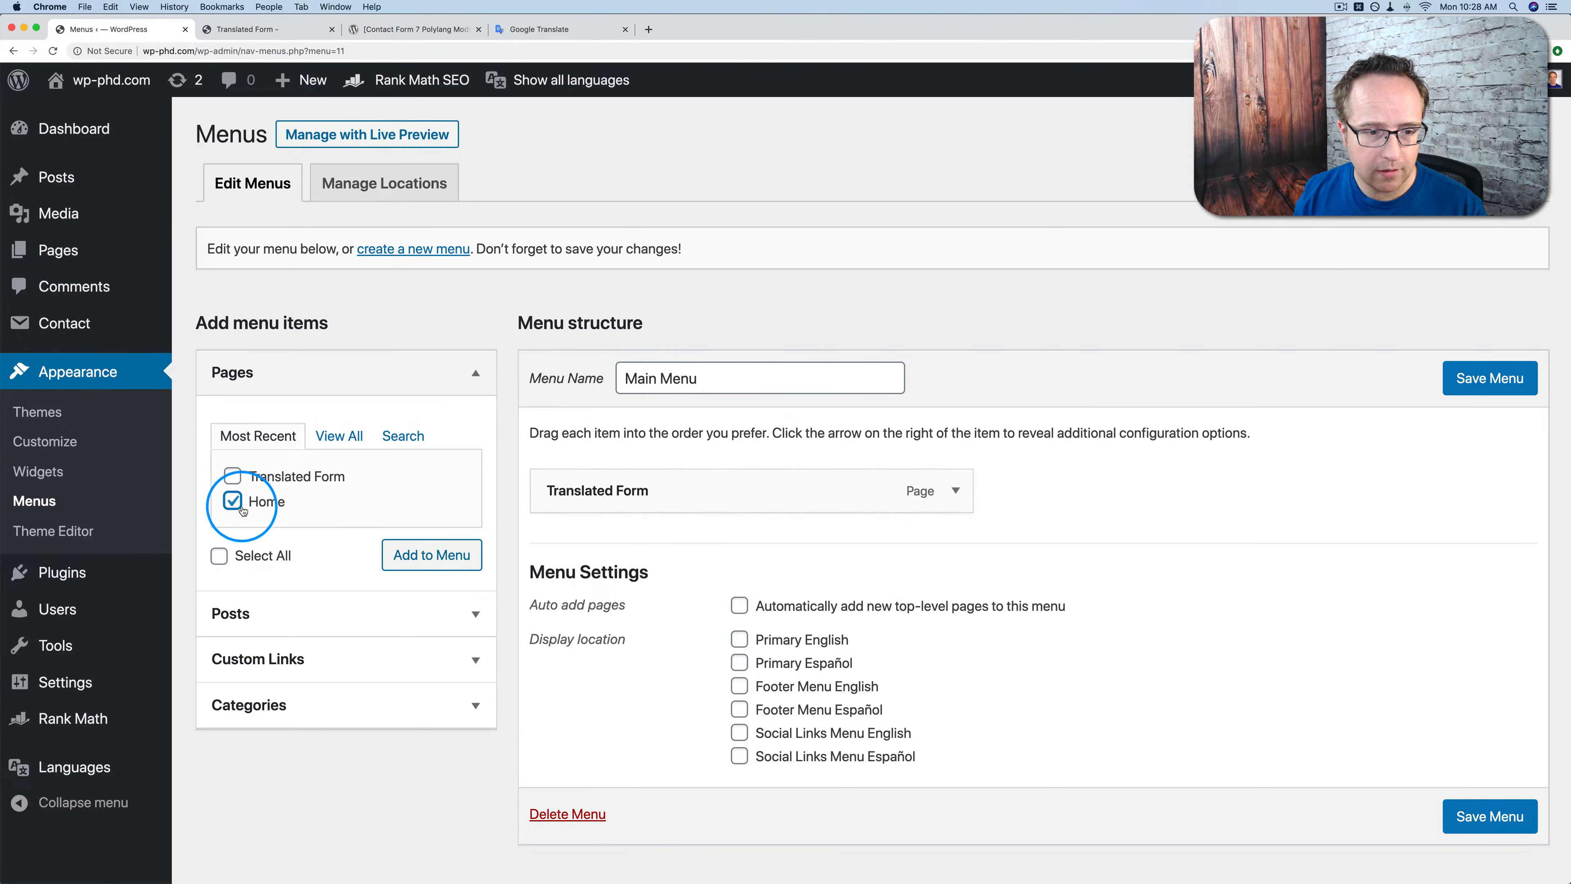
pyautogui.click(429, 556)
pyautogui.moveTo(589, 544); pyautogui.dragTo(579, 470)
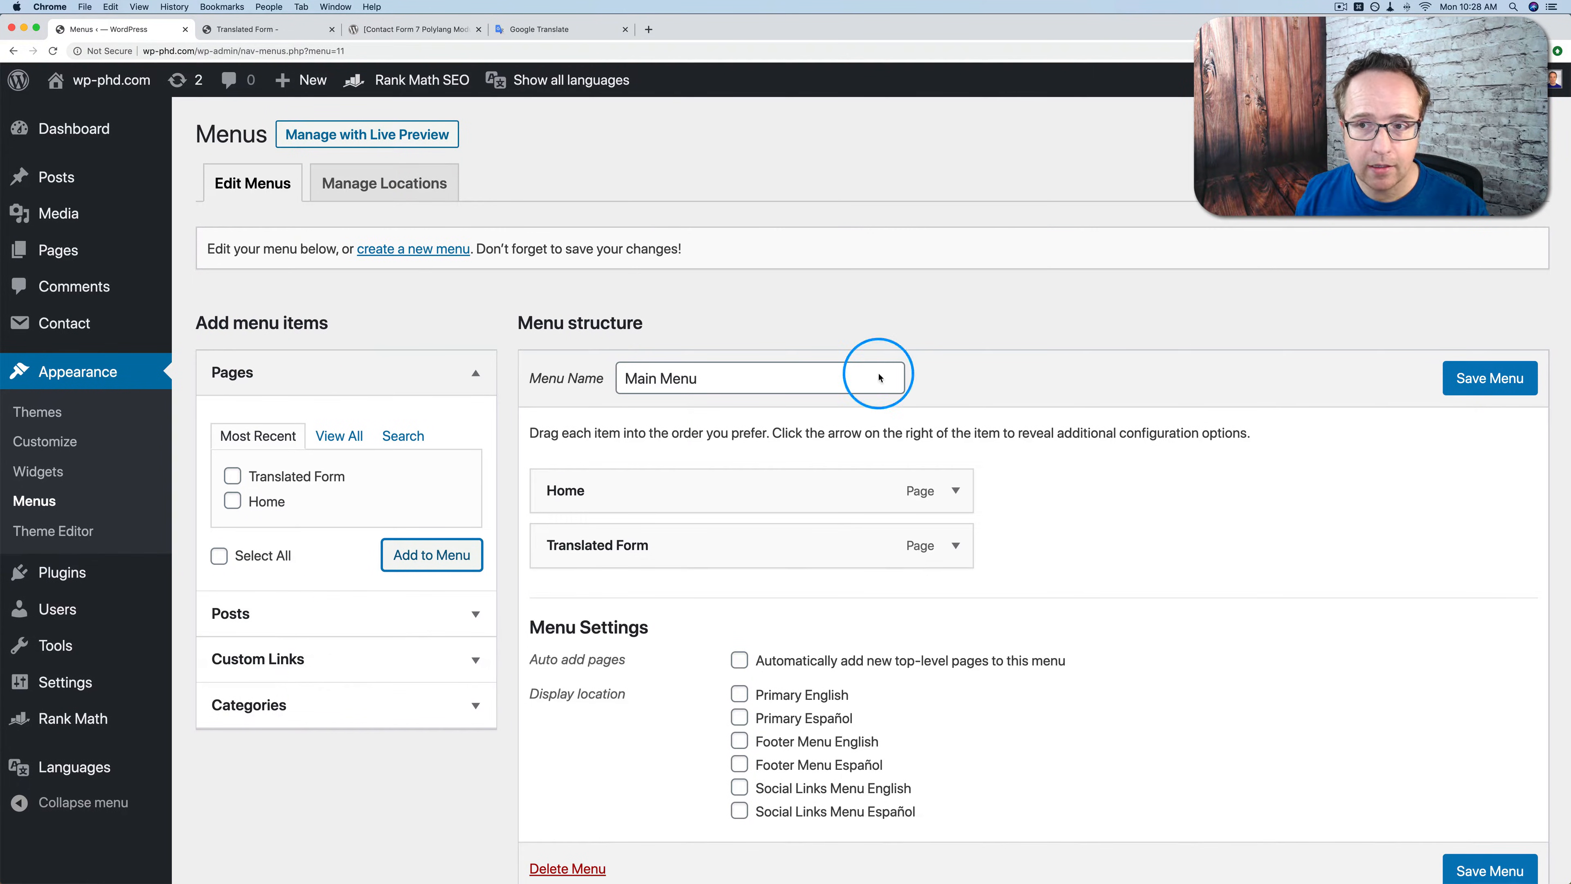
# Show the Language switcher box in the screen options and add its Languages item to Main Menu.
pyautogui.click(1389, 113)
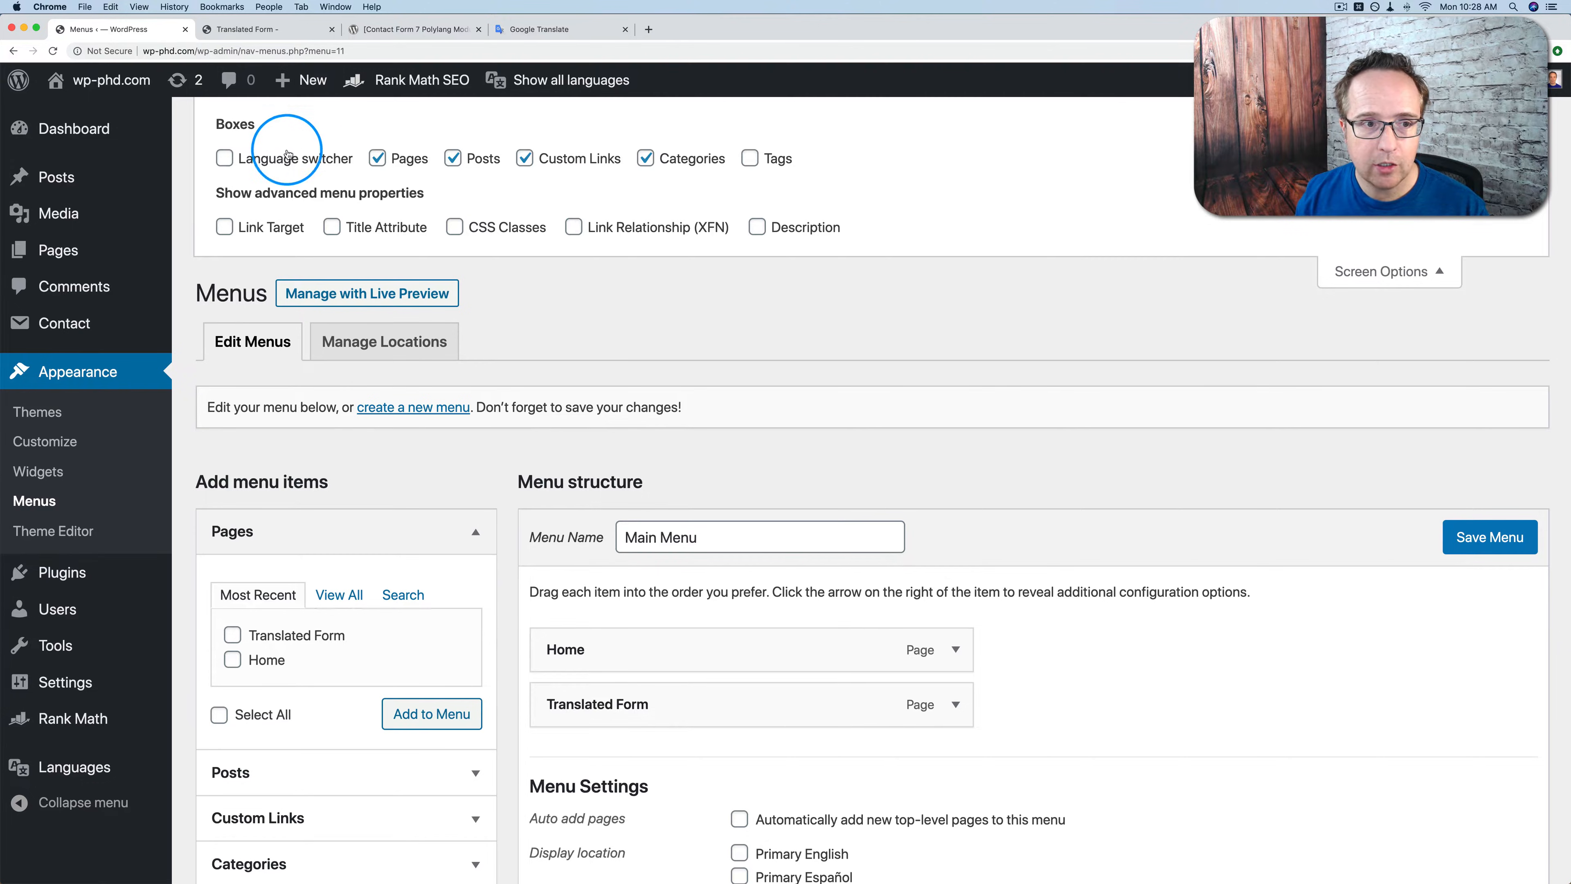
pyautogui.click(224, 158)
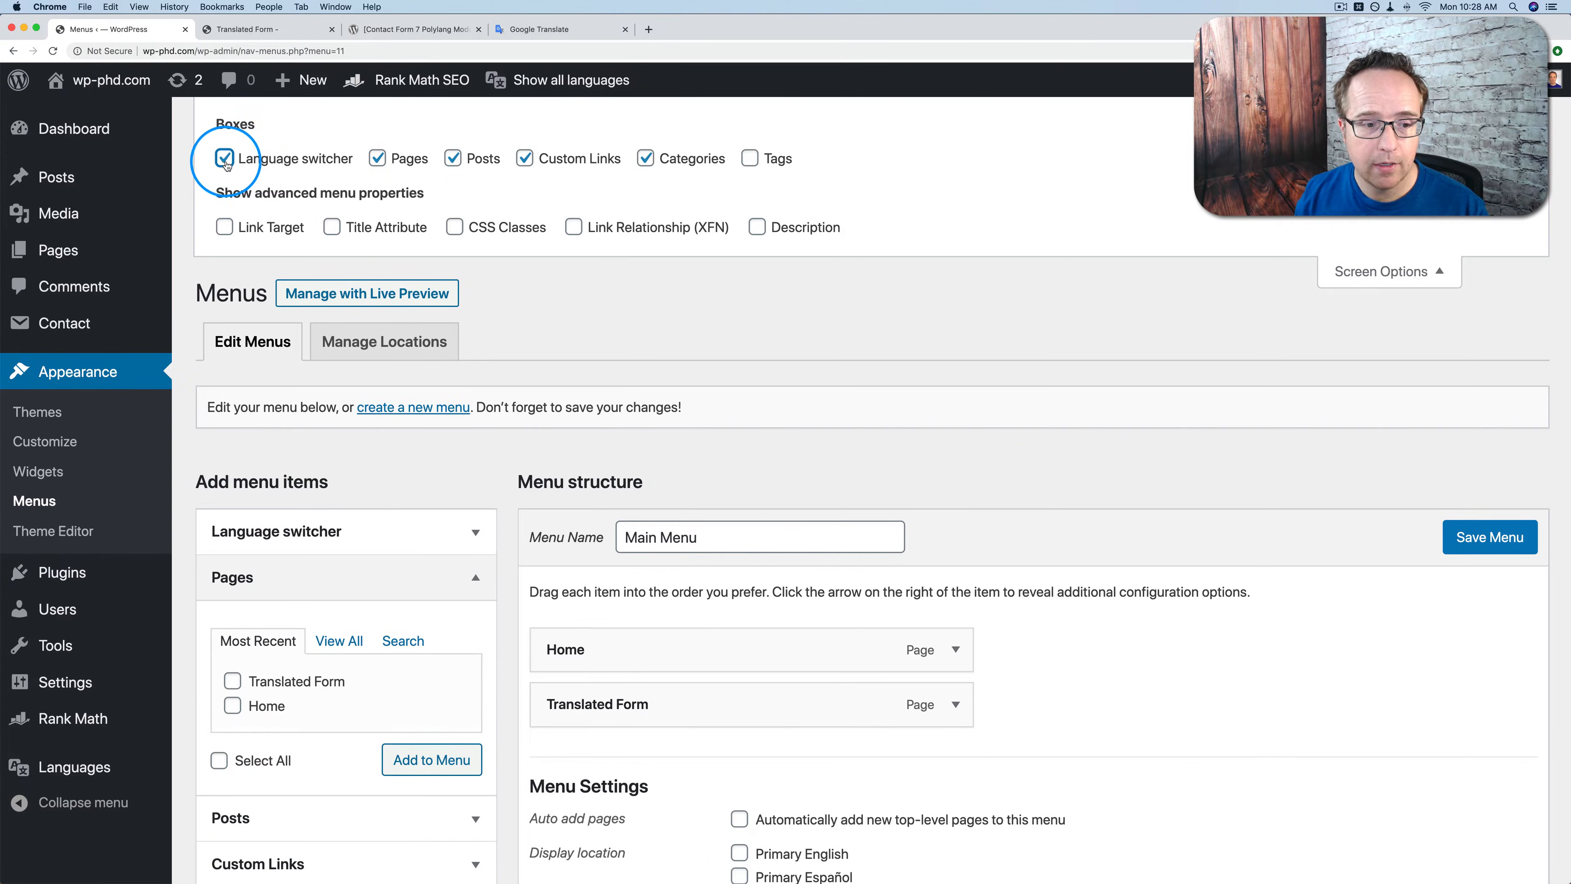
pyautogui.click(470, 534)
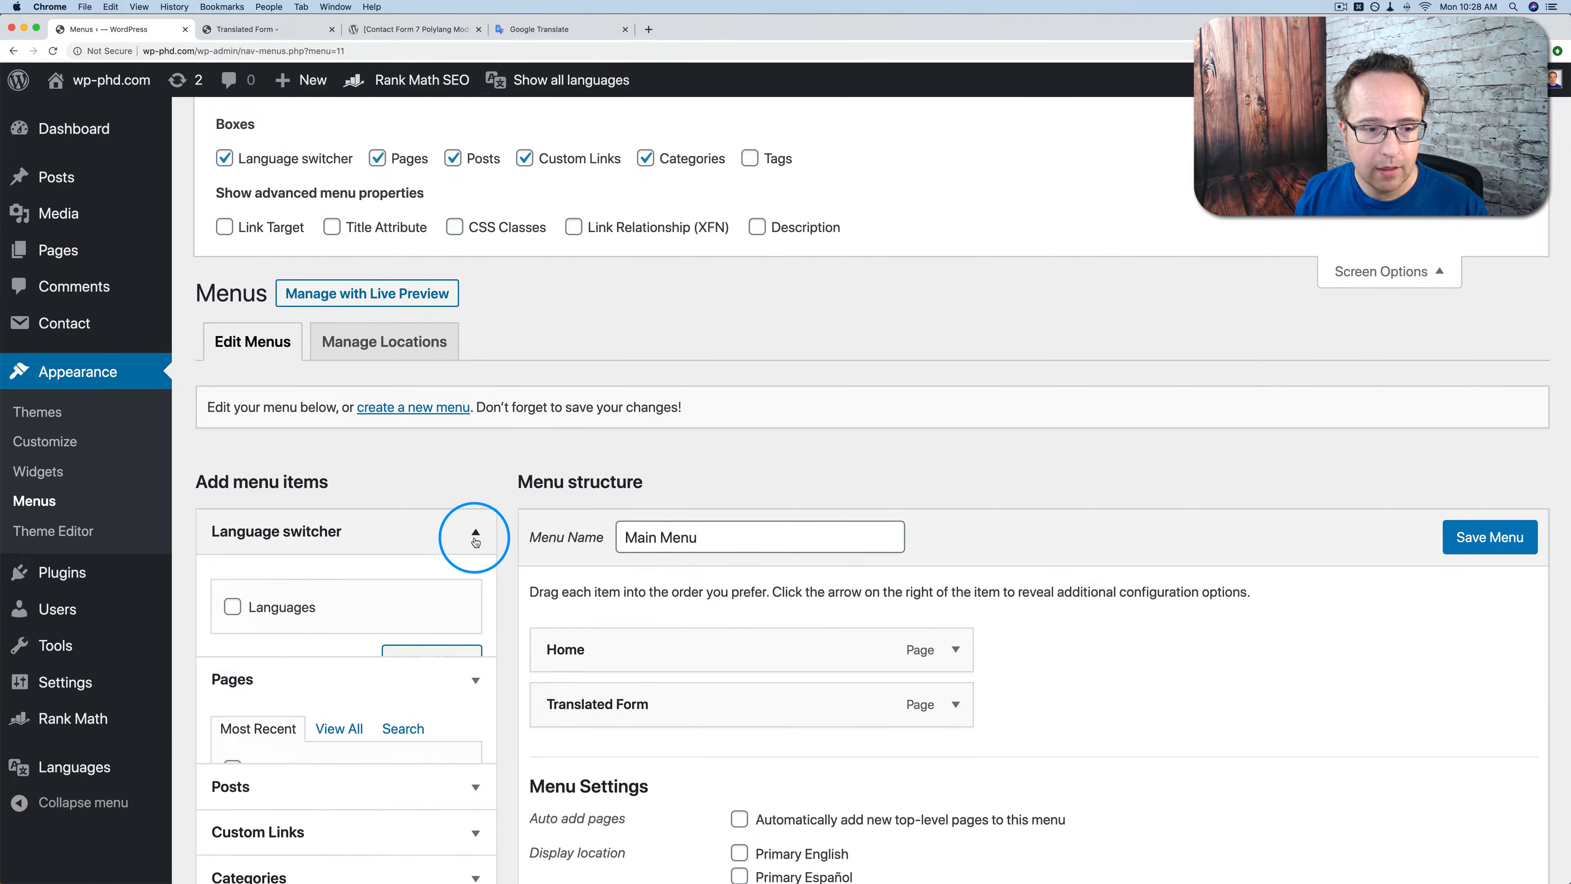
pyautogui.scroll(-4, 464, 546)
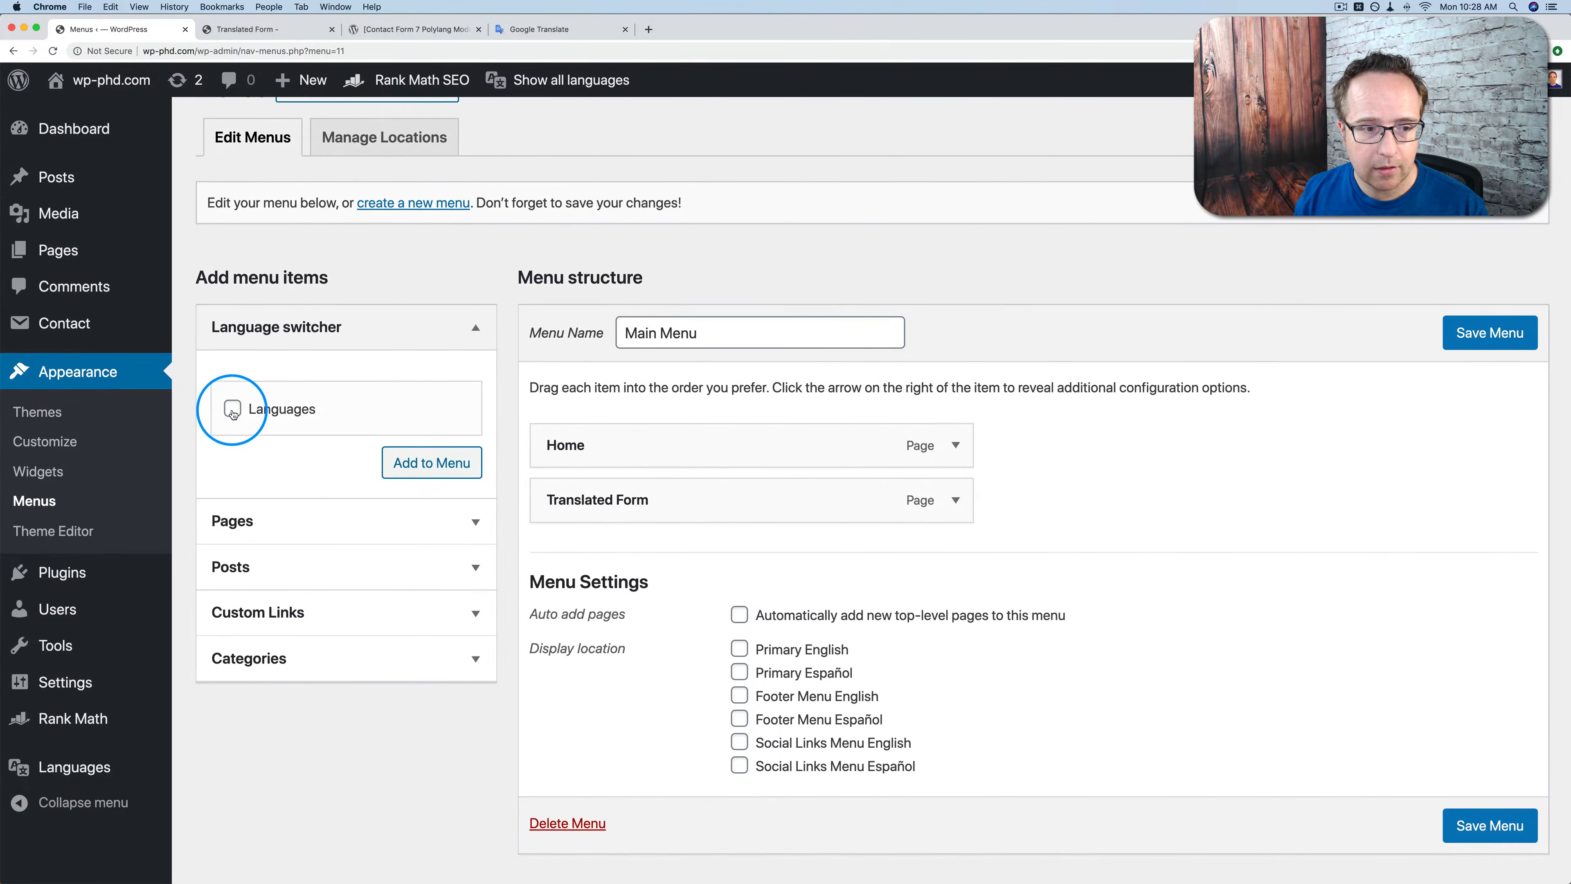
pyautogui.click(410, 462)
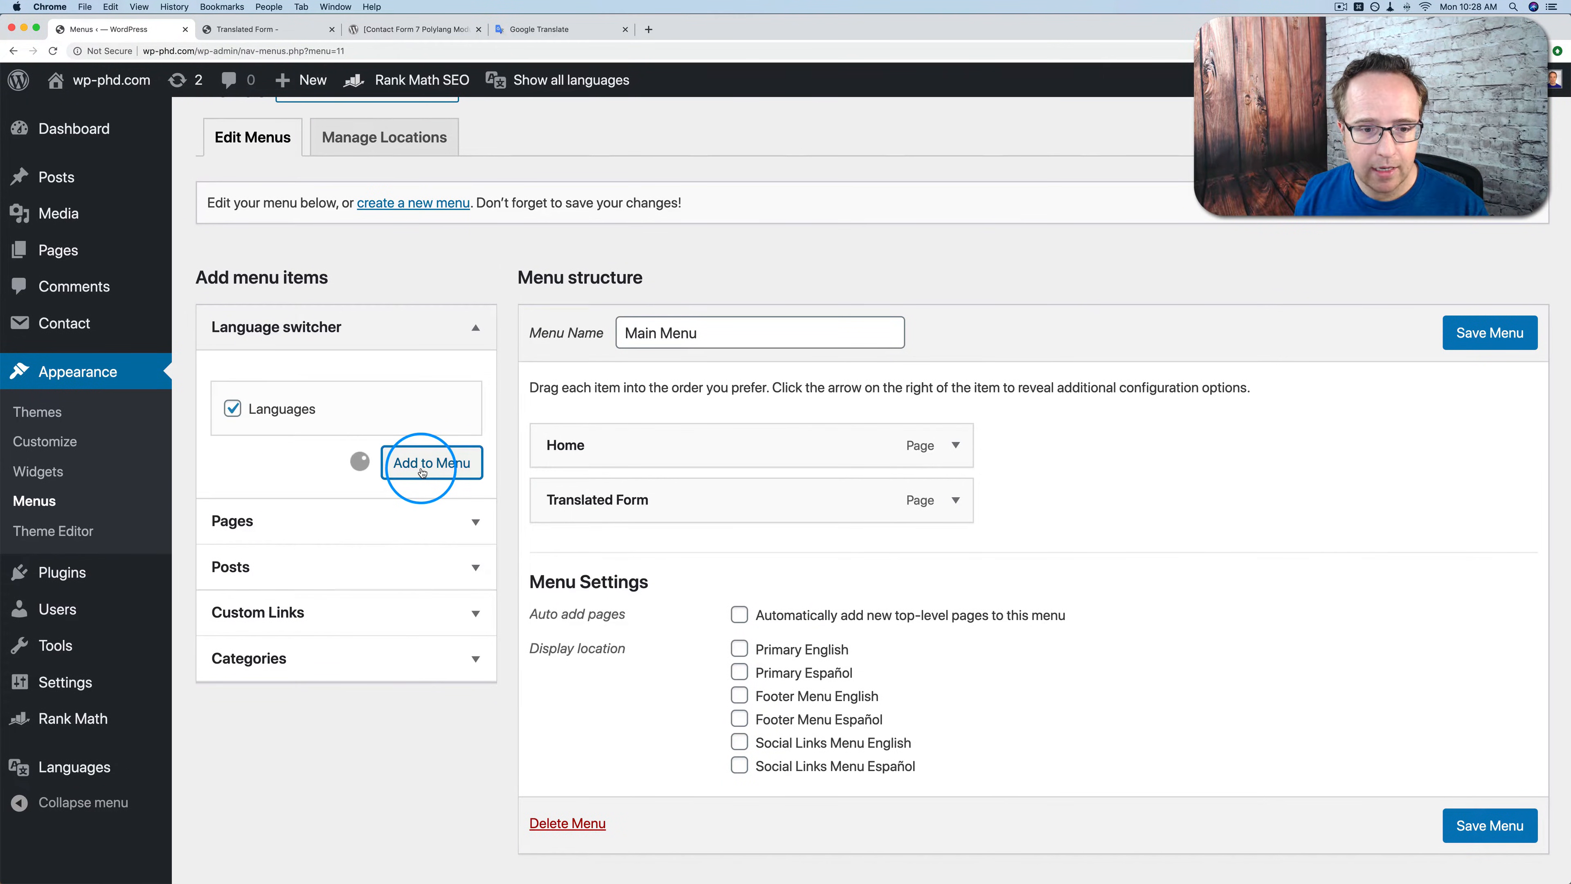
# Set the Languages item in Main Menu to display flags instead of language names.
pyautogui.scroll(-2, 604, 513)
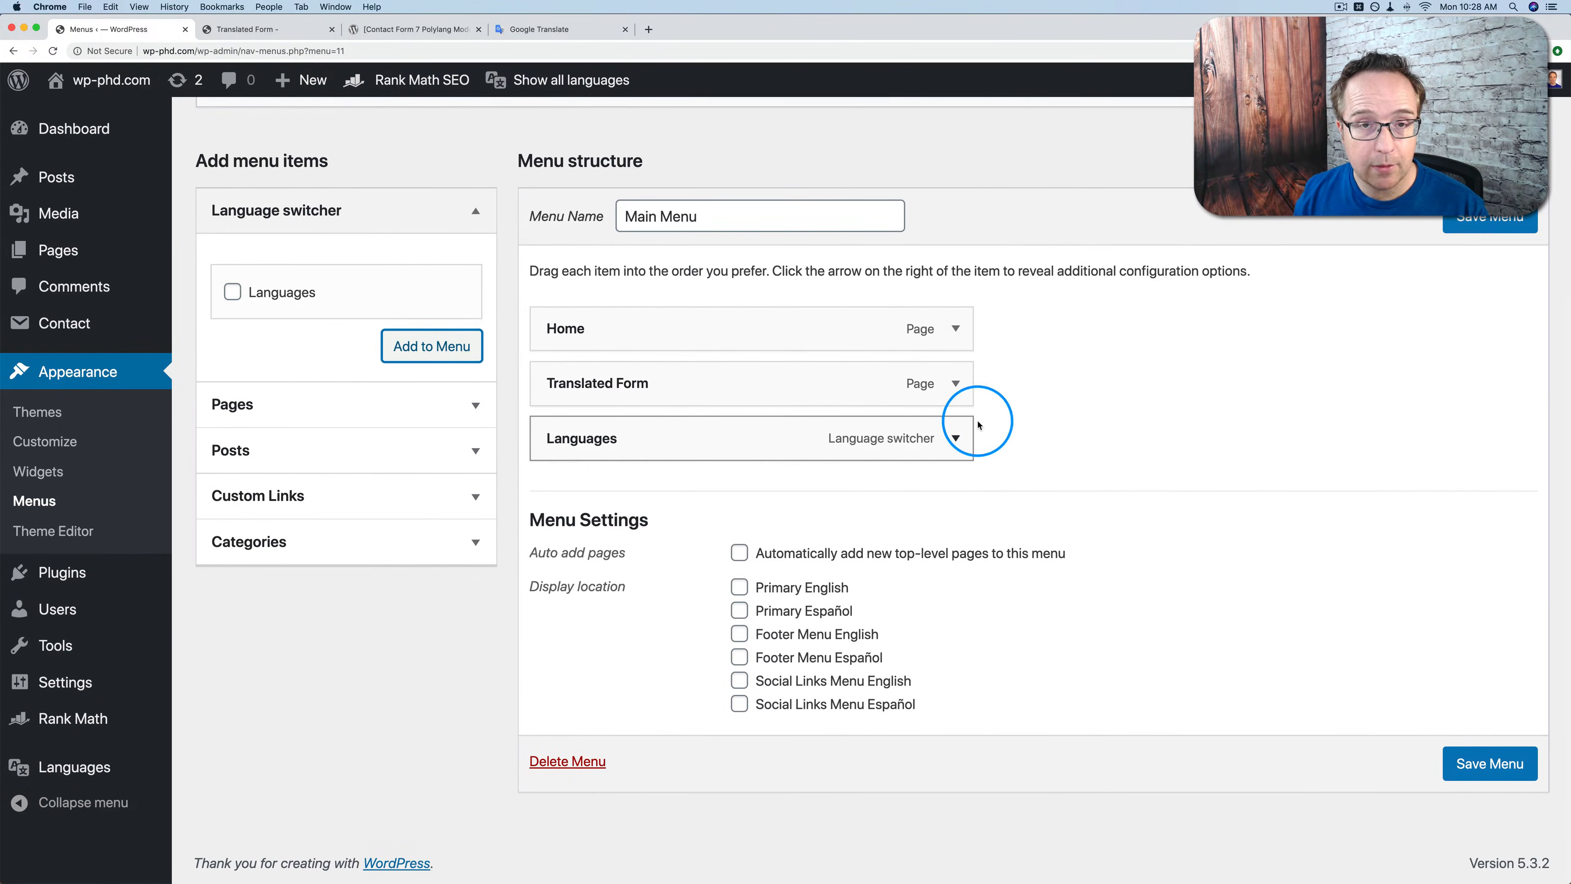
pyautogui.scroll(2, 972, 414)
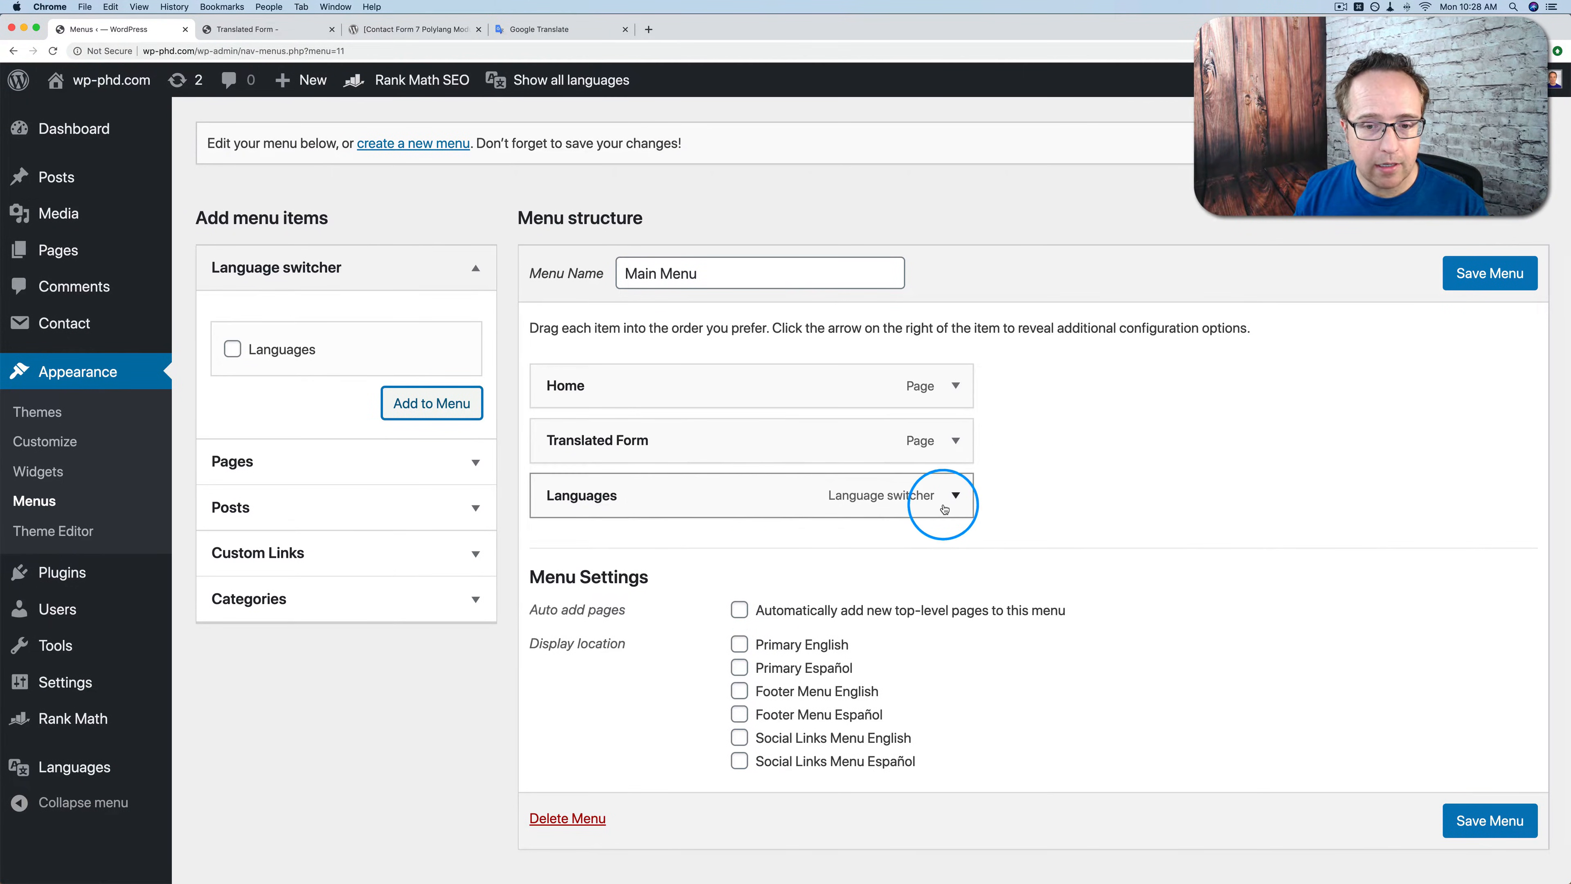
pyautogui.click(956, 497)
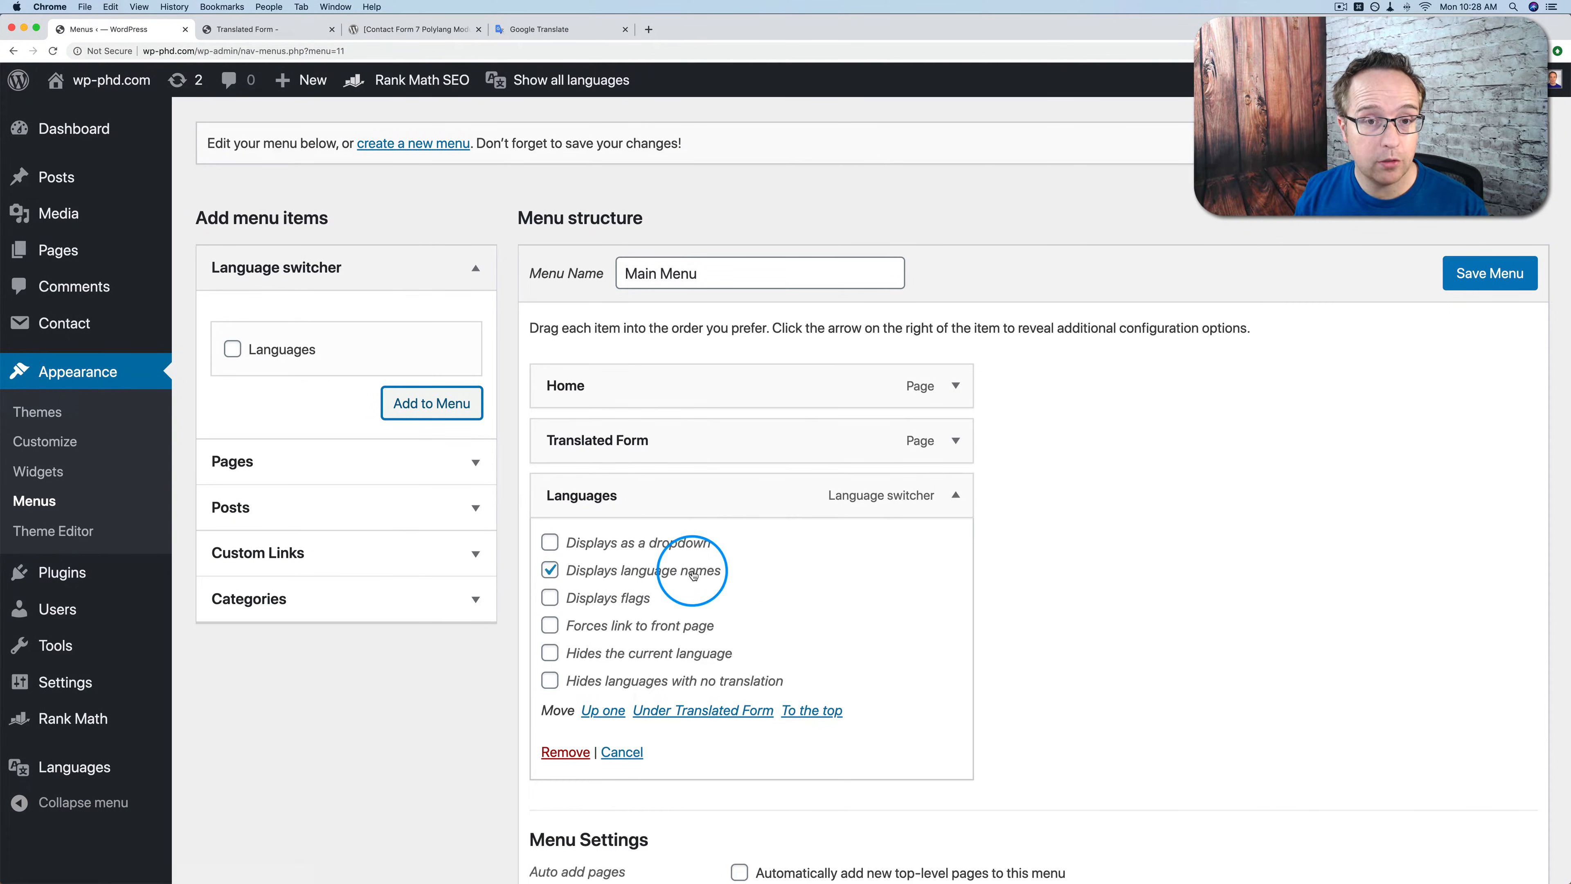
pyautogui.click(550, 571)
pyautogui.click(550, 595)
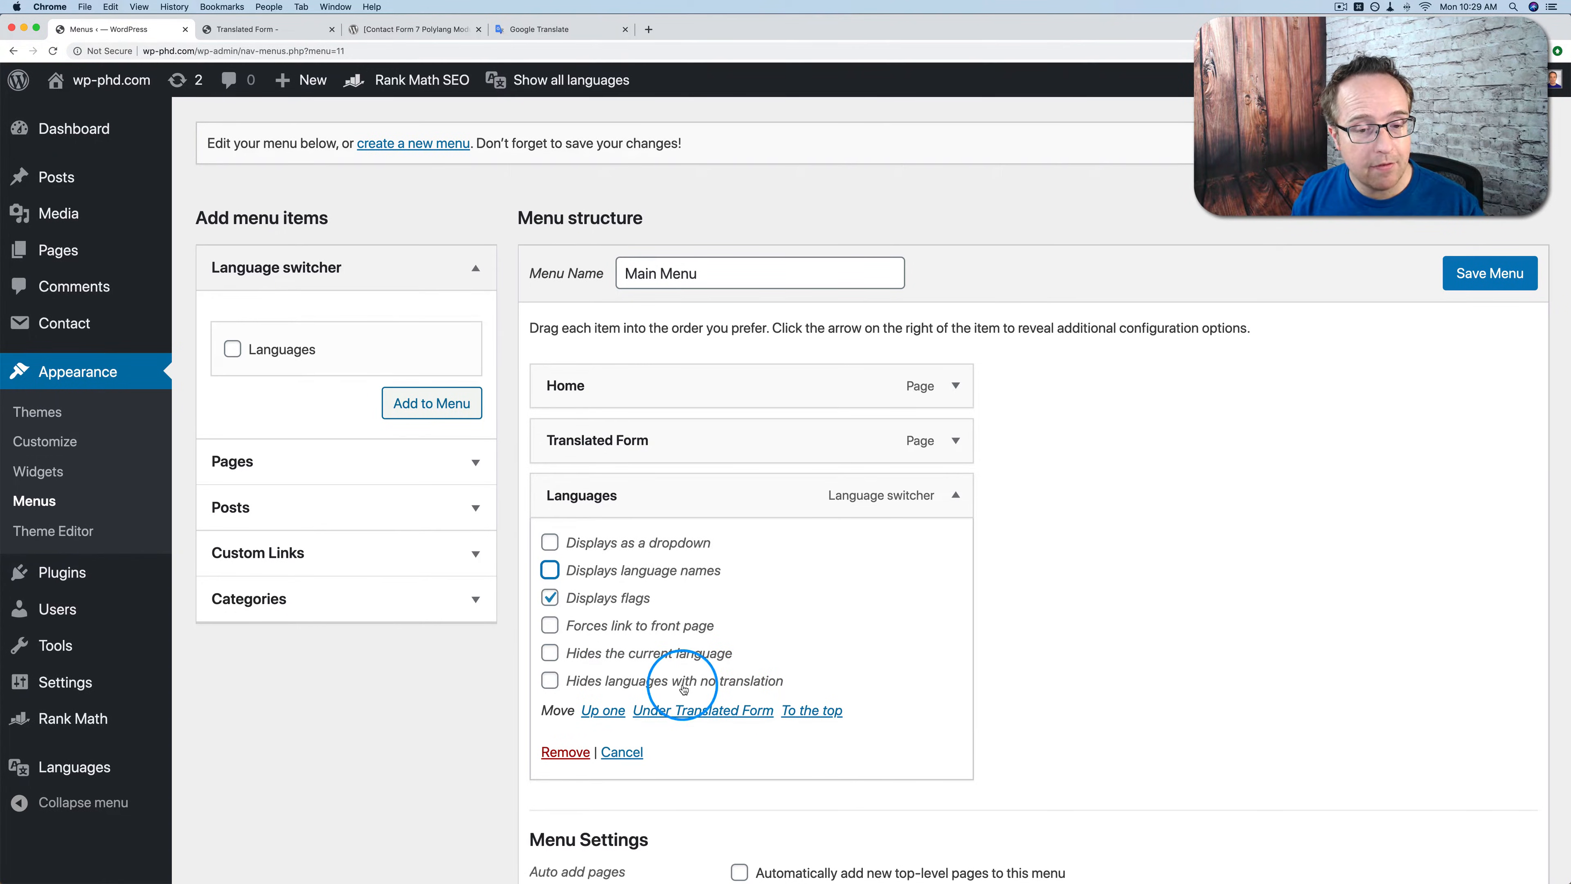
# Assign Main Menu to the Primary English display location and save the menu.
pyautogui.scroll(-2, 934, 600)
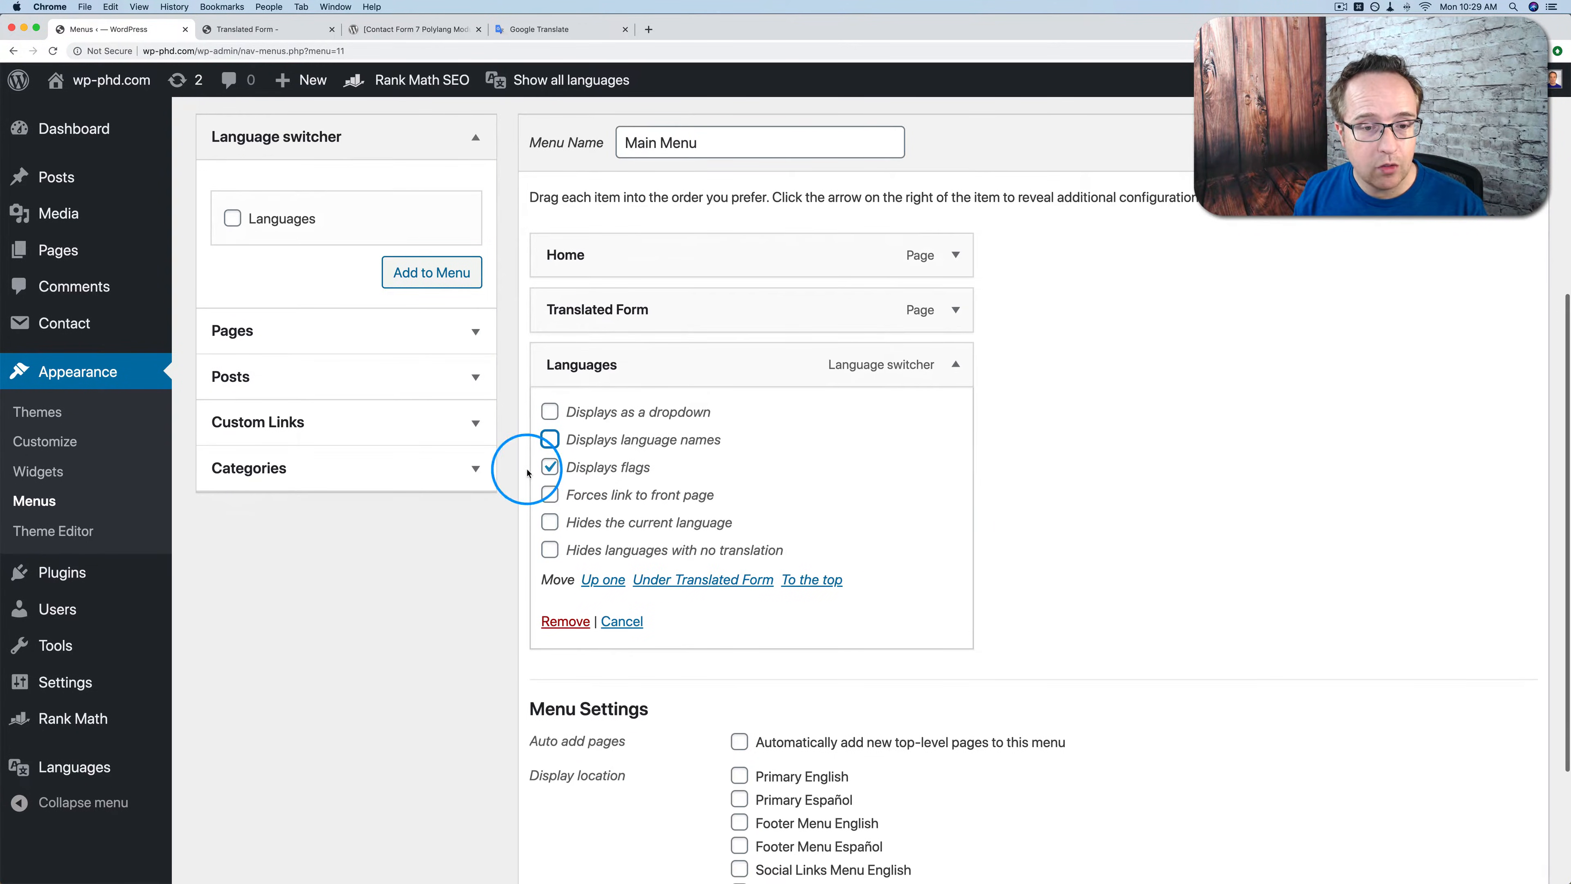
pyautogui.scroll(-3, 1191, 621)
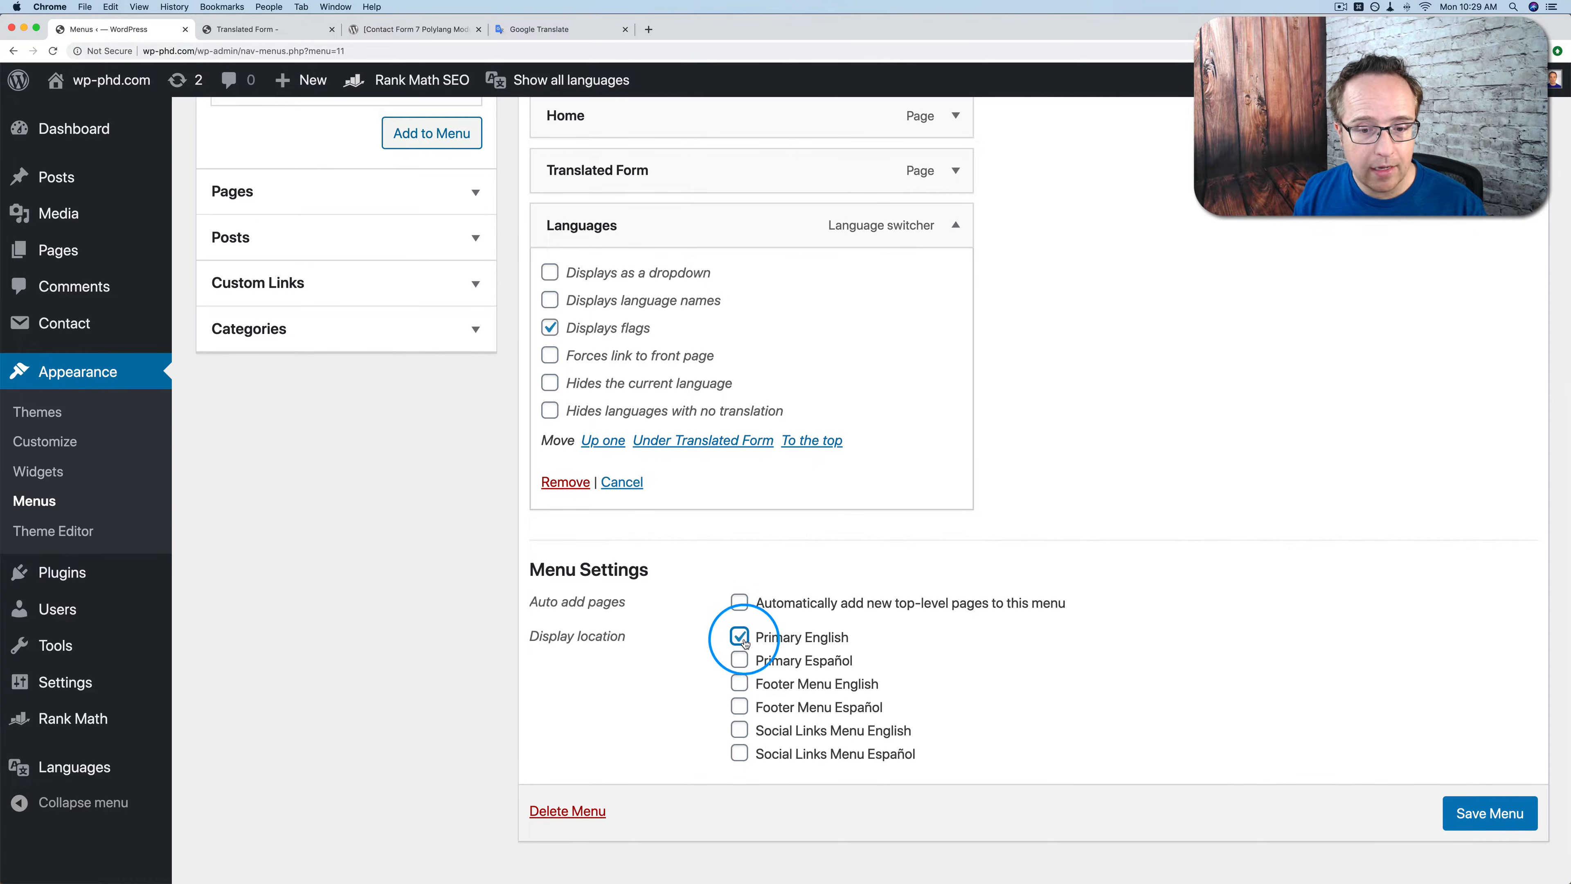
pyautogui.click(1517, 829)
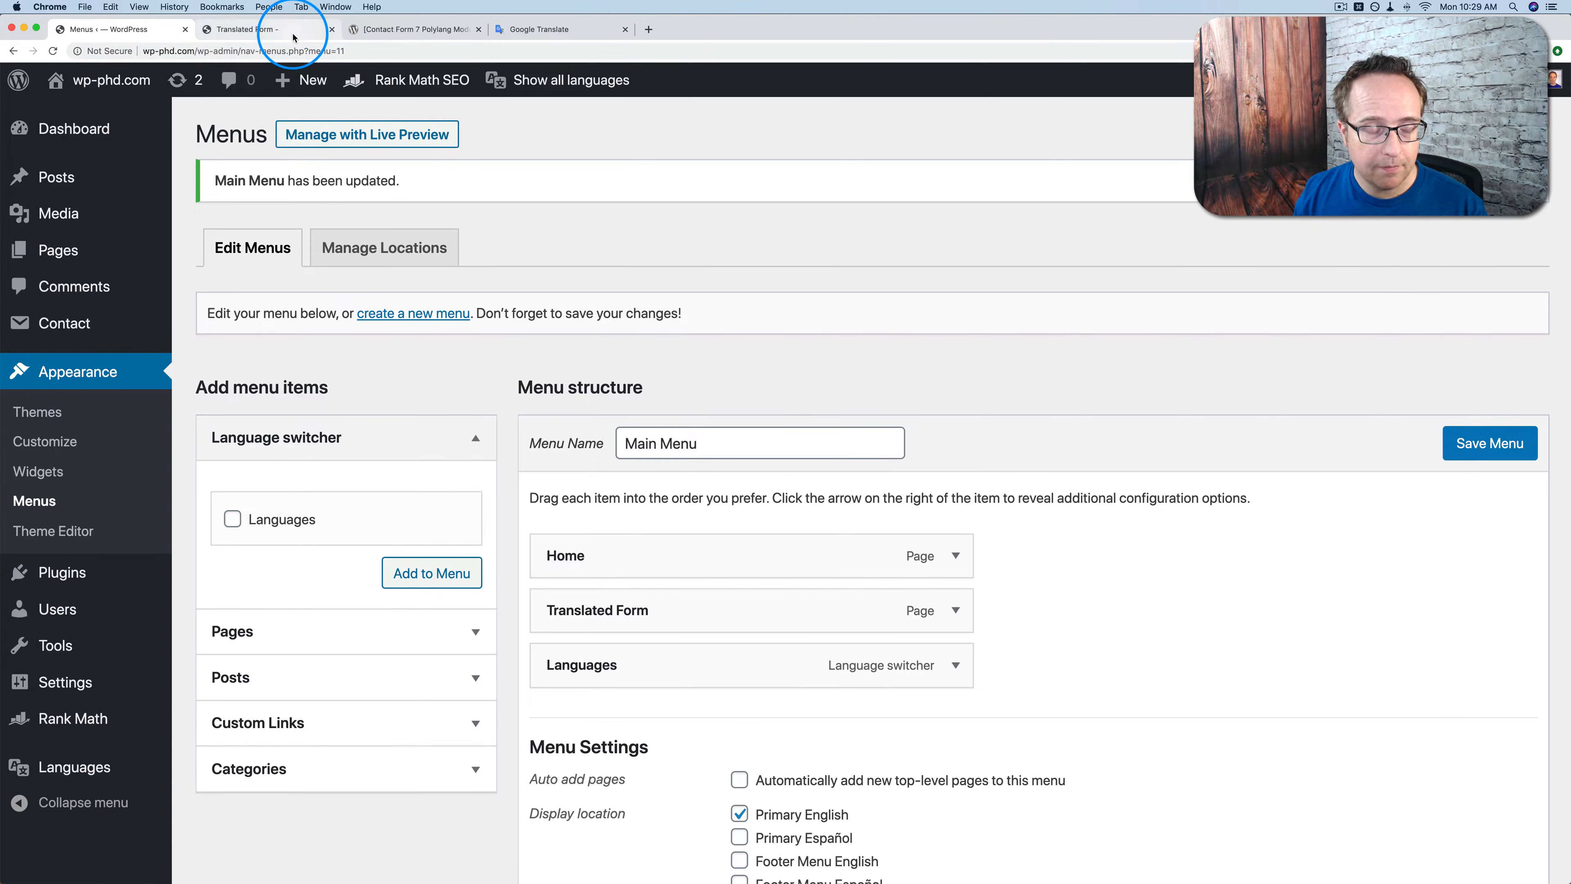
# Check the menu on the live Translated Form page, and read the Contact Form 7 Polylang Module description about using a single form shortcode.
pyautogui.click(228, 39)
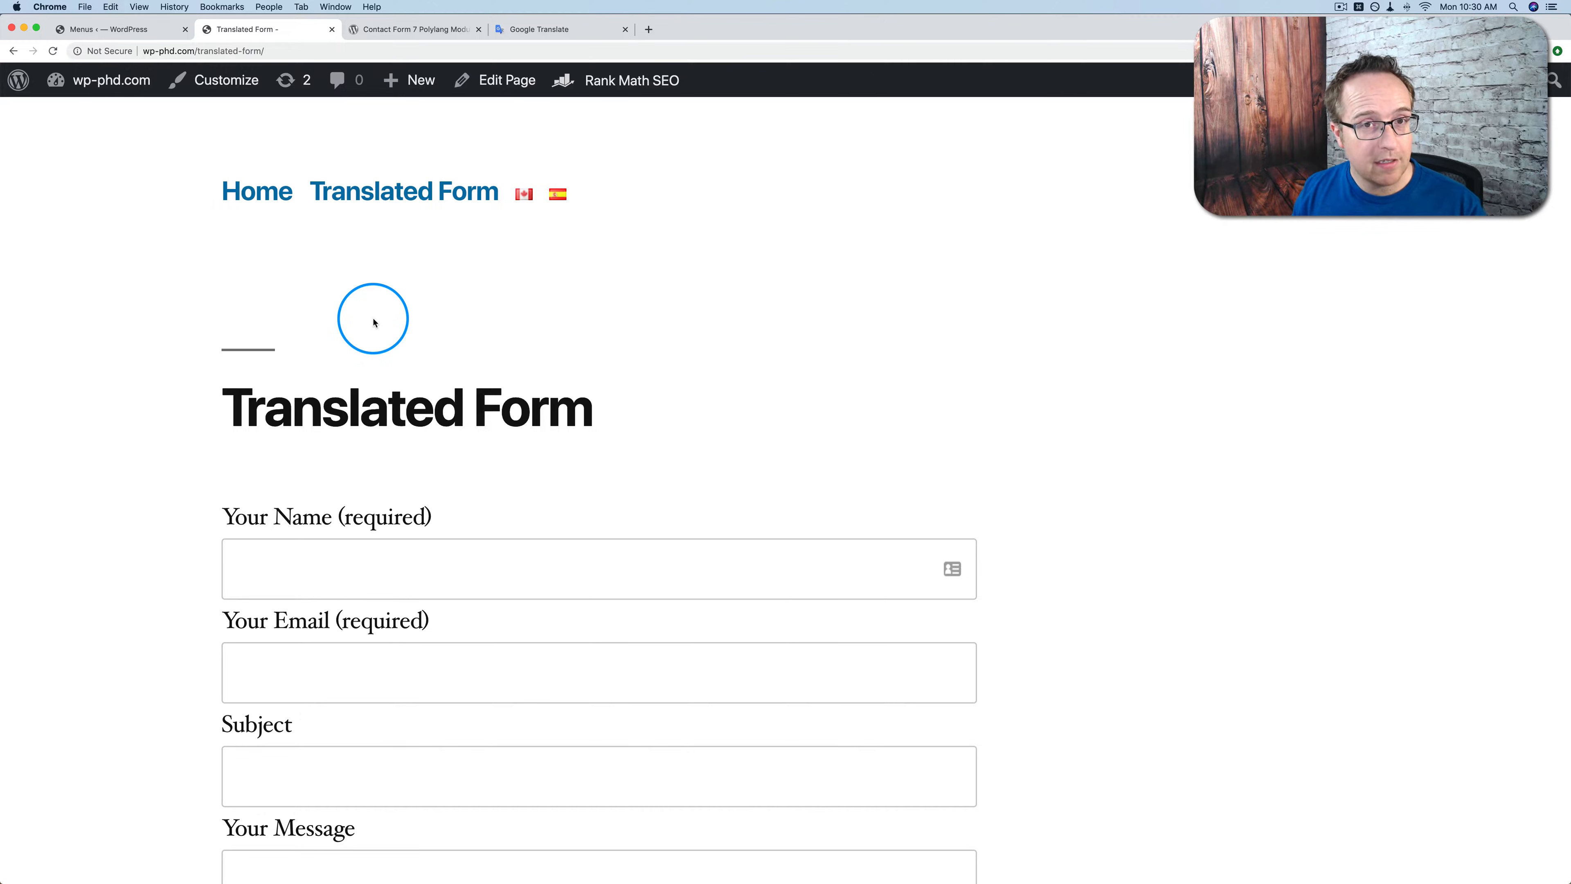
pyautogui.click(393, 29)
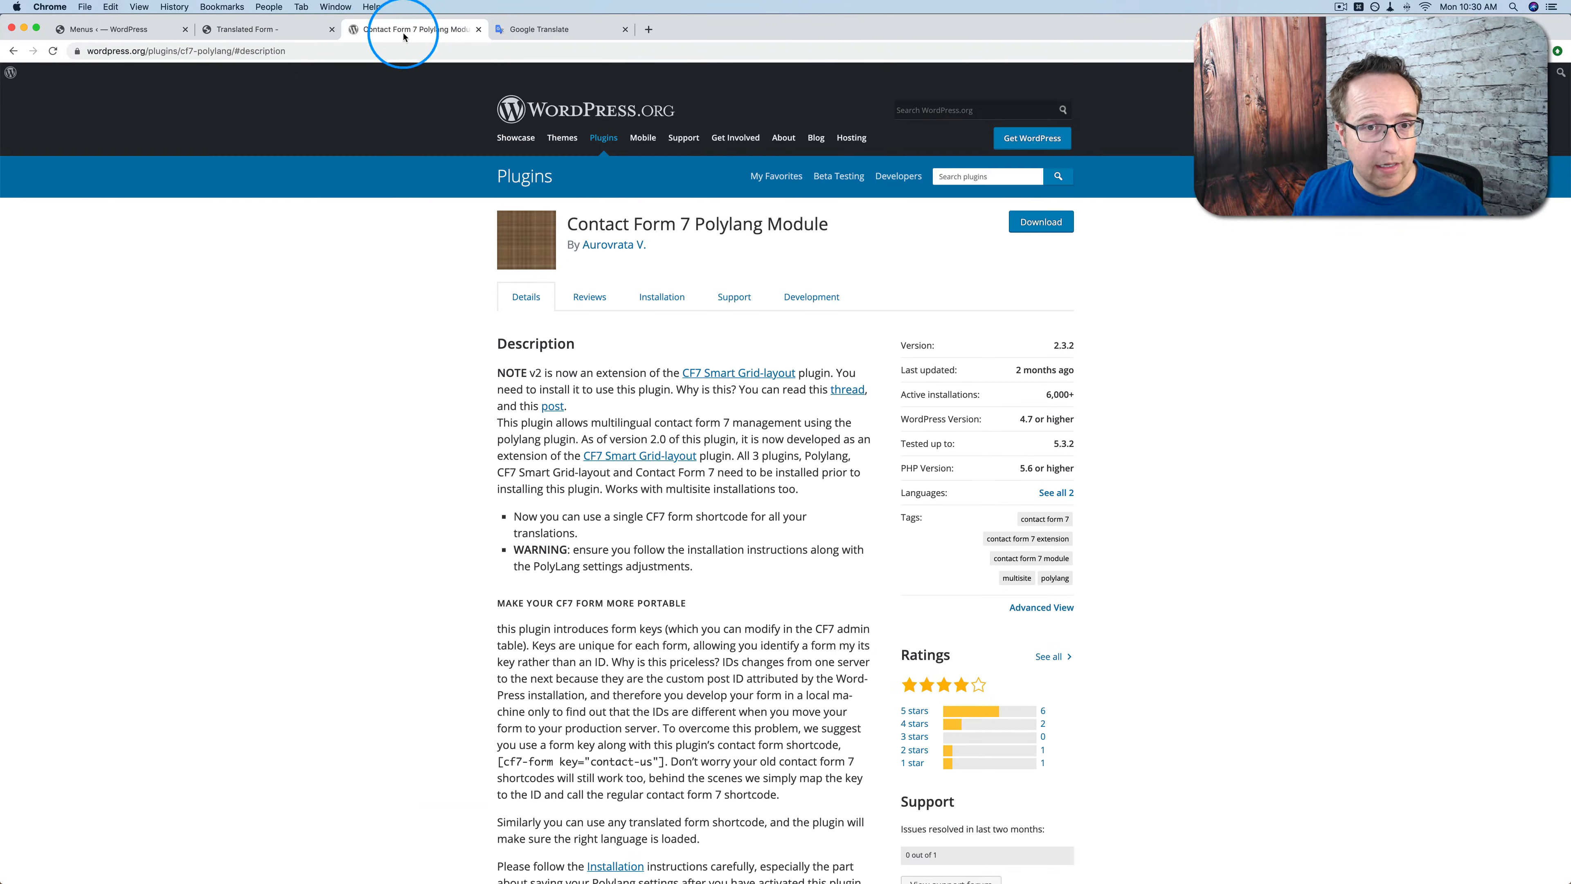
pyautogui.scroll(-2, 465, 450)
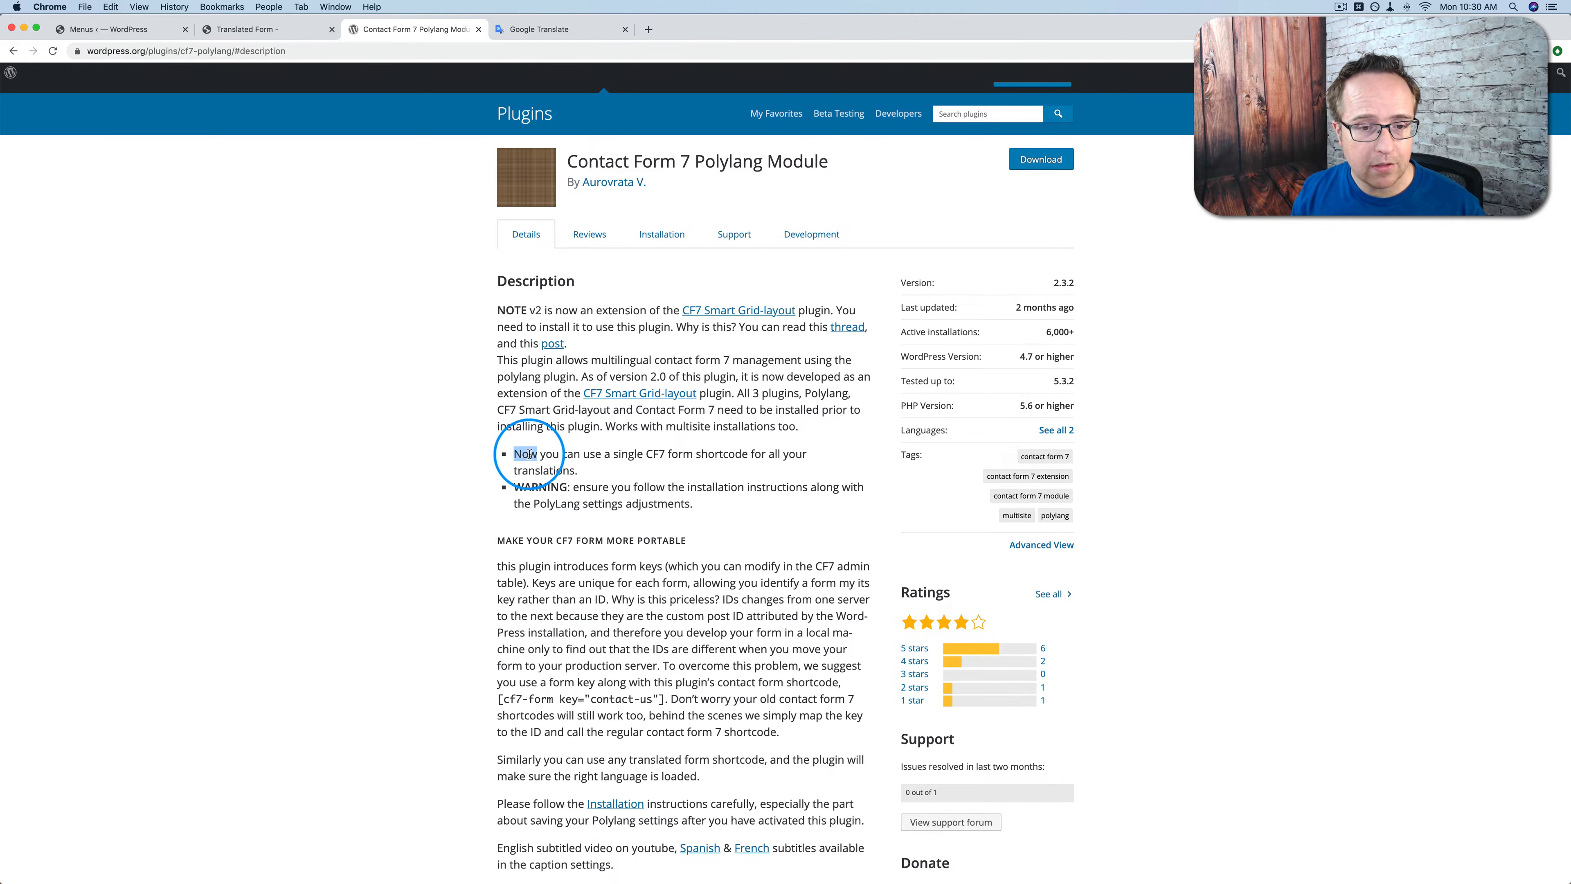
pyautogui.moveTo(529, 453); pyautogui.dragTo(585, 470)
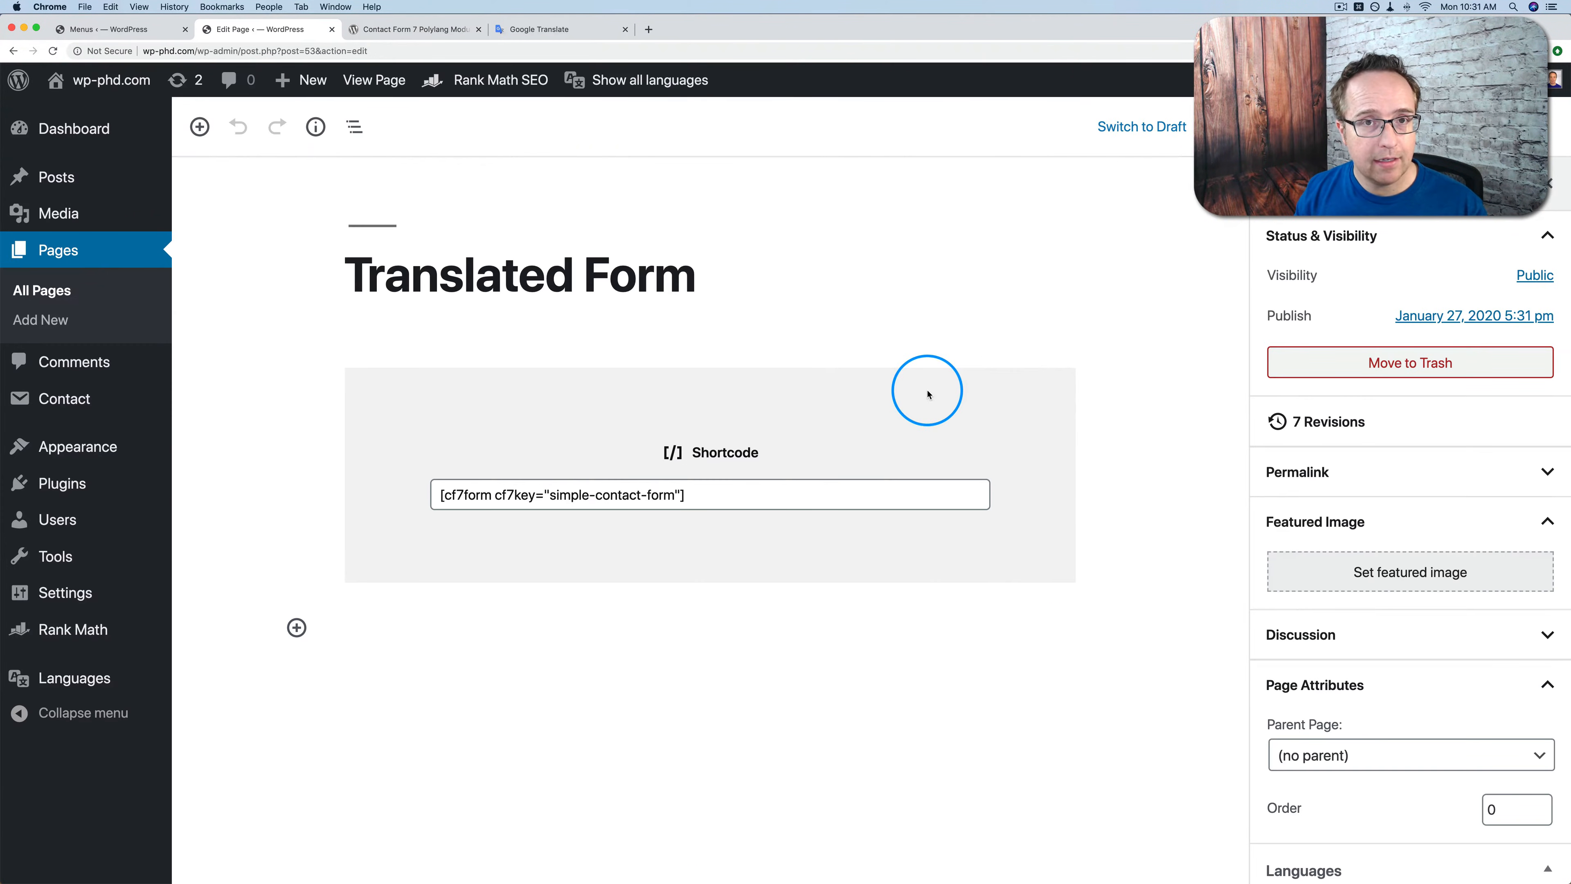
# Update the Translated Form page, view it on the site and switch to Spanish with the flag in the menu.
pyautogui.click(1274, 127)
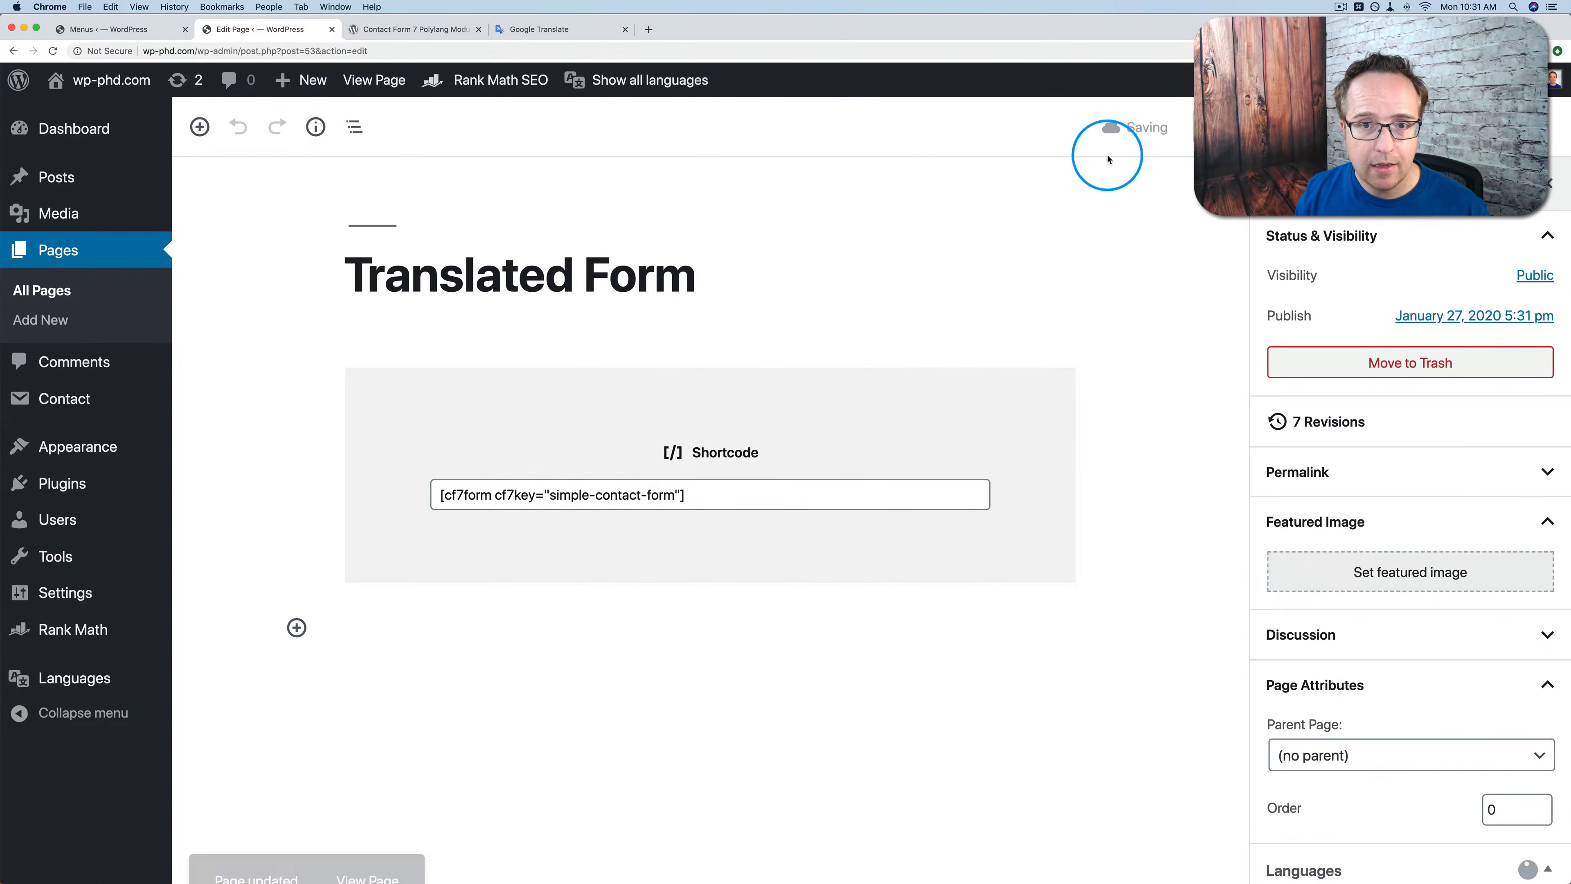
pyautogui.click(372, 84)
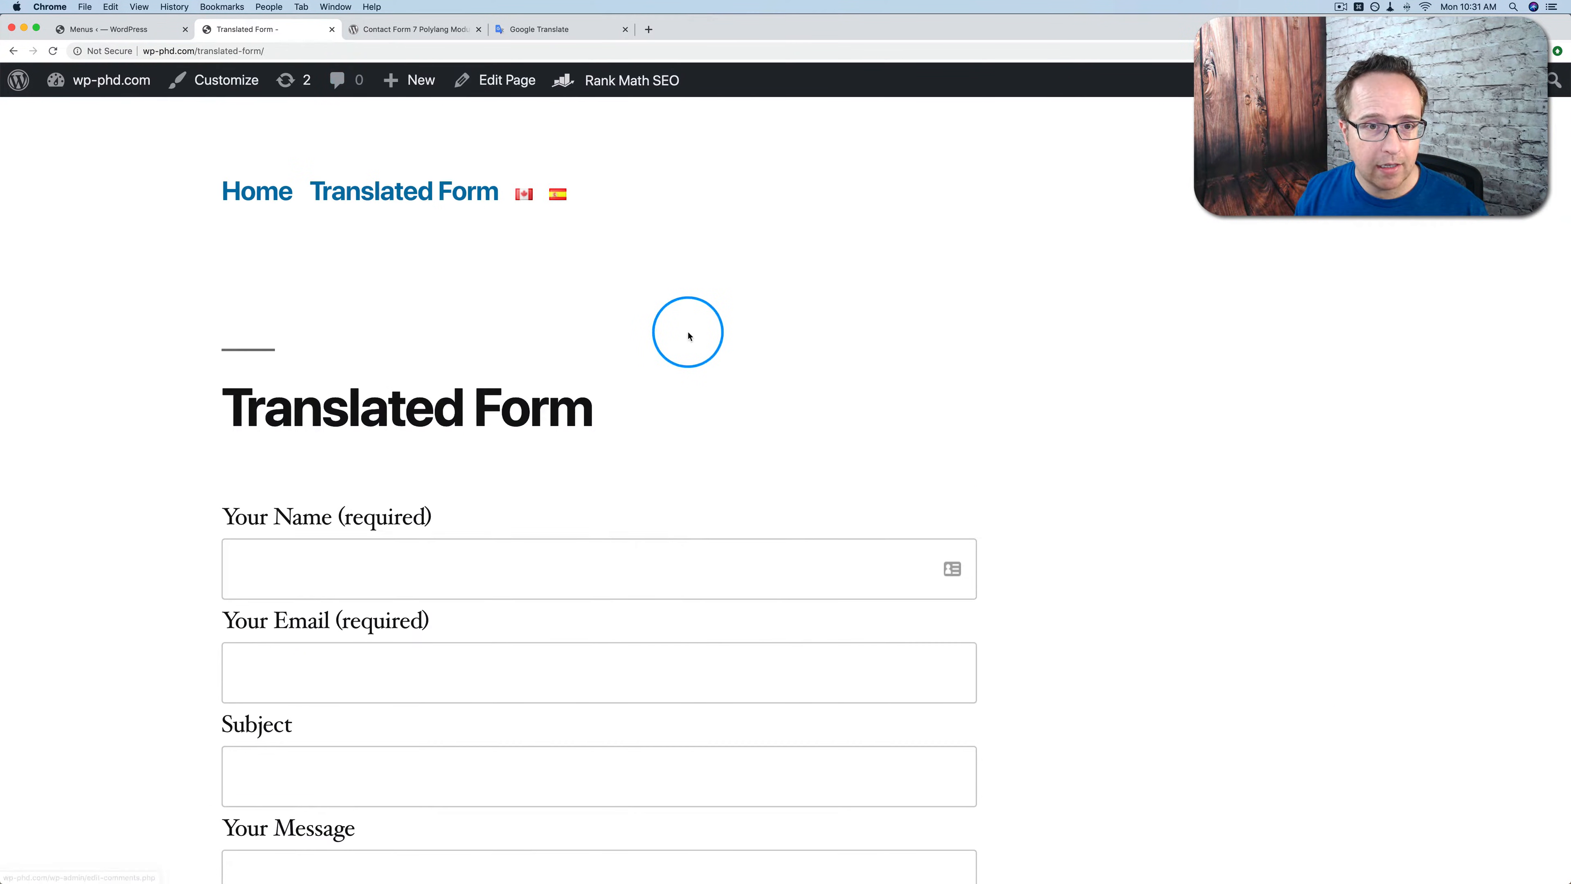
pyautogui.click(558, 197)
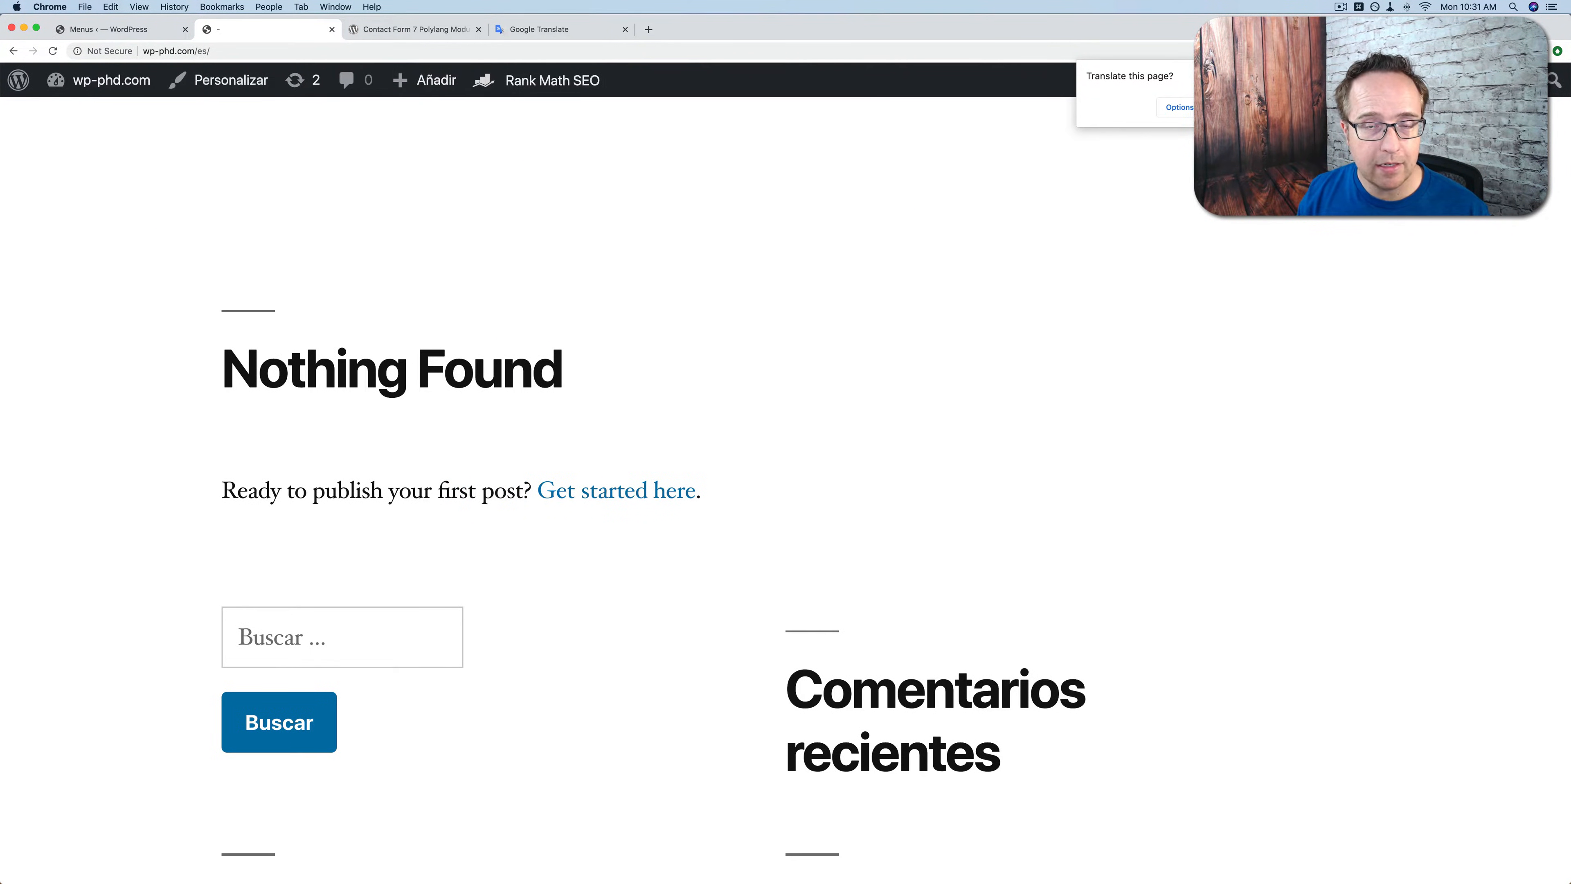
pyautogui.click(1269, 71)
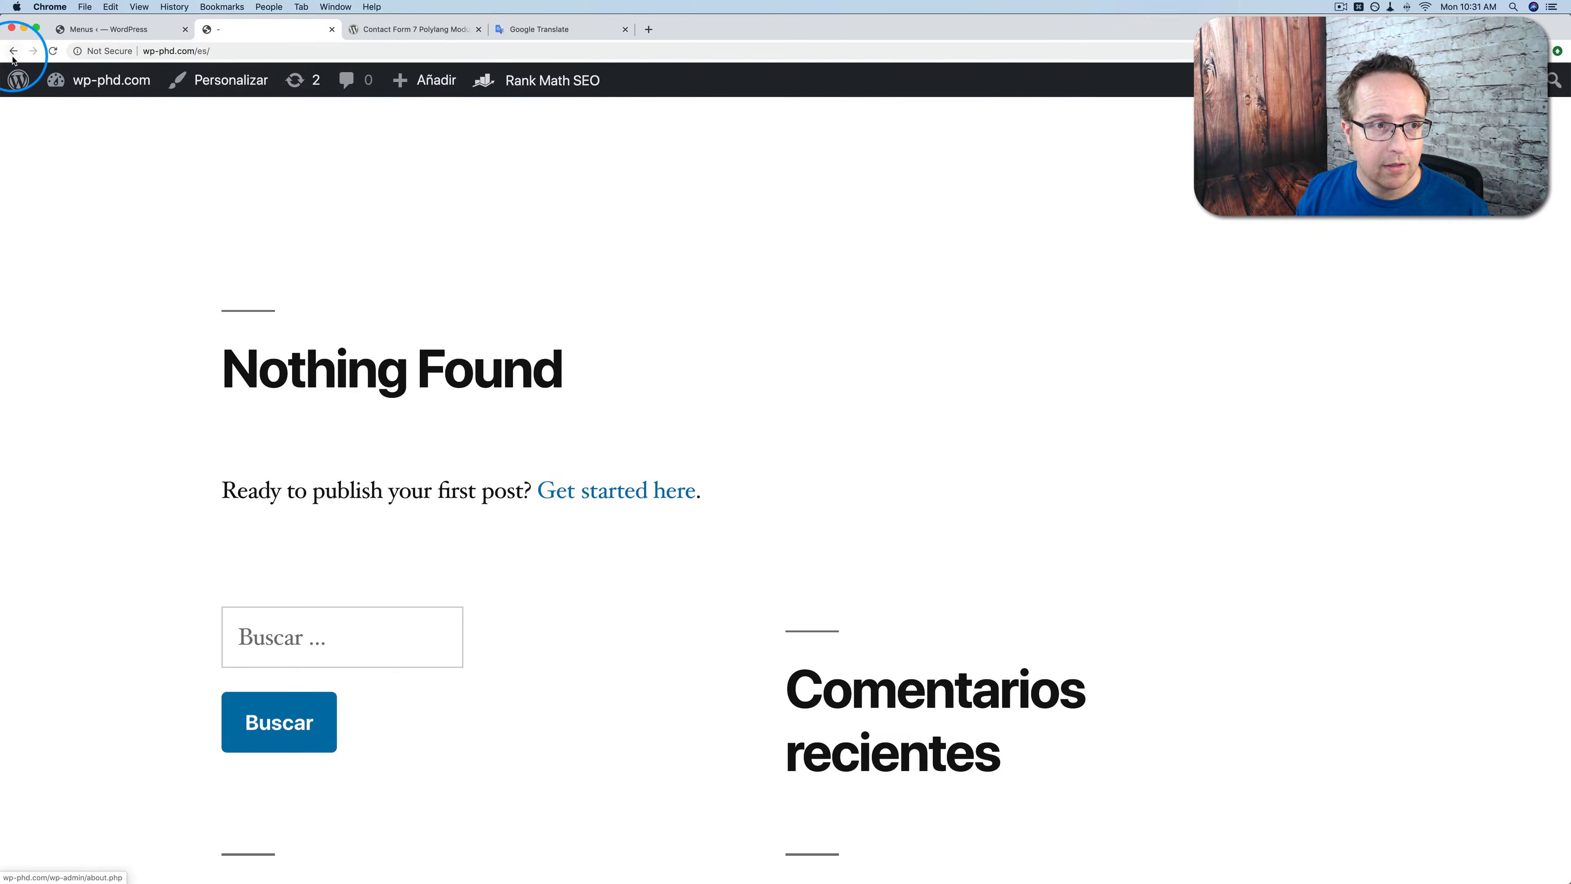
# Open the Spanish address of the form page directly at wp-phd.com/es/translated-form/.
pyautogui.click(256, 50)
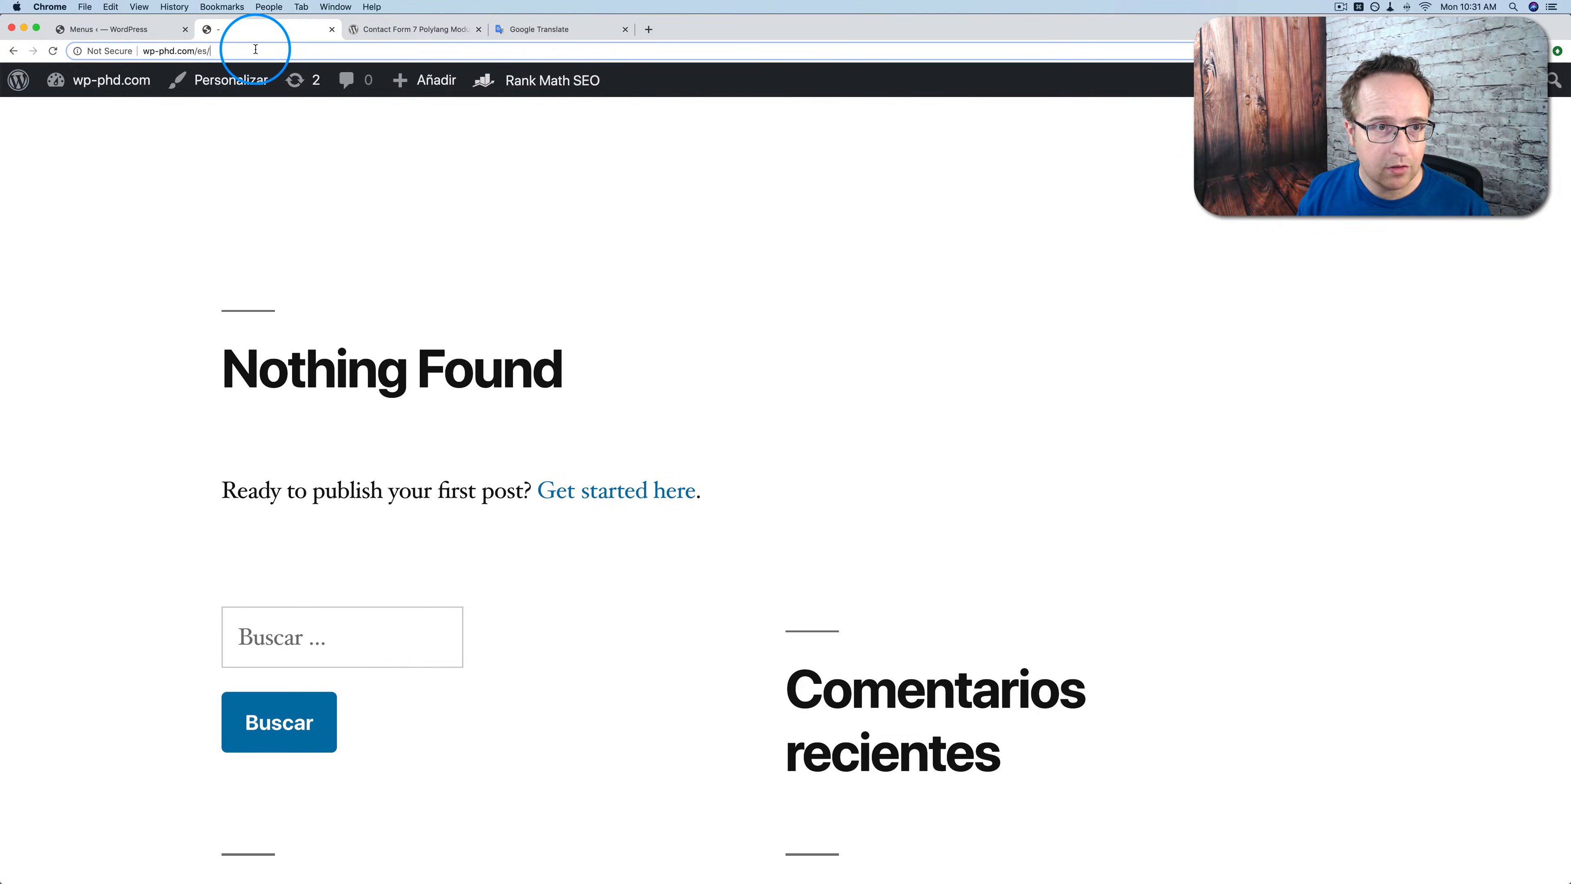
pyautogui.write('transl')
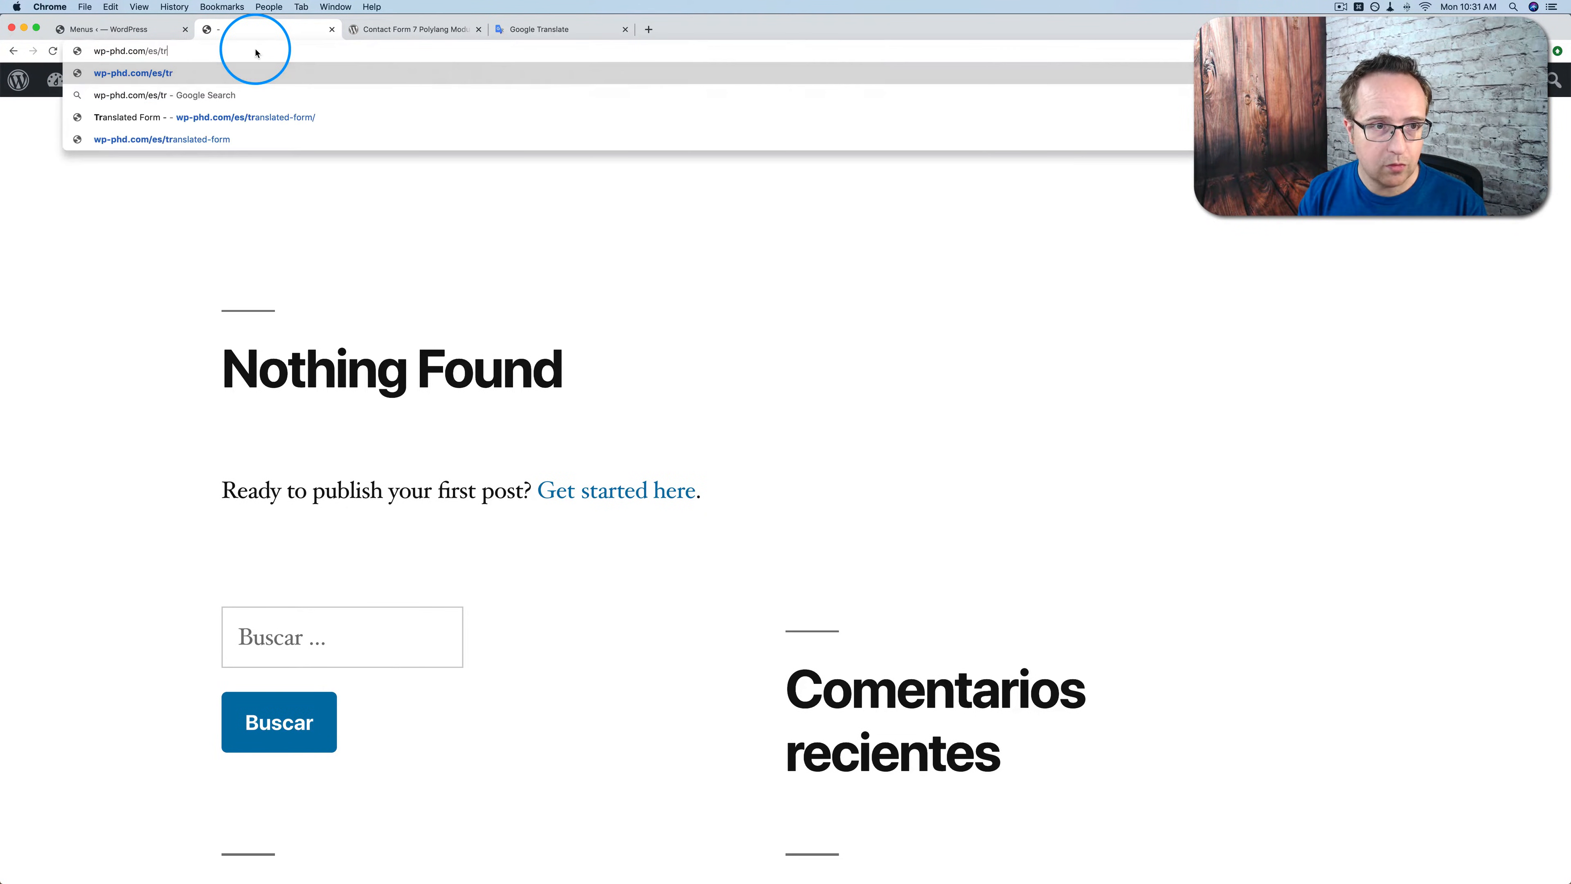
pyautogui.click(254, 117)
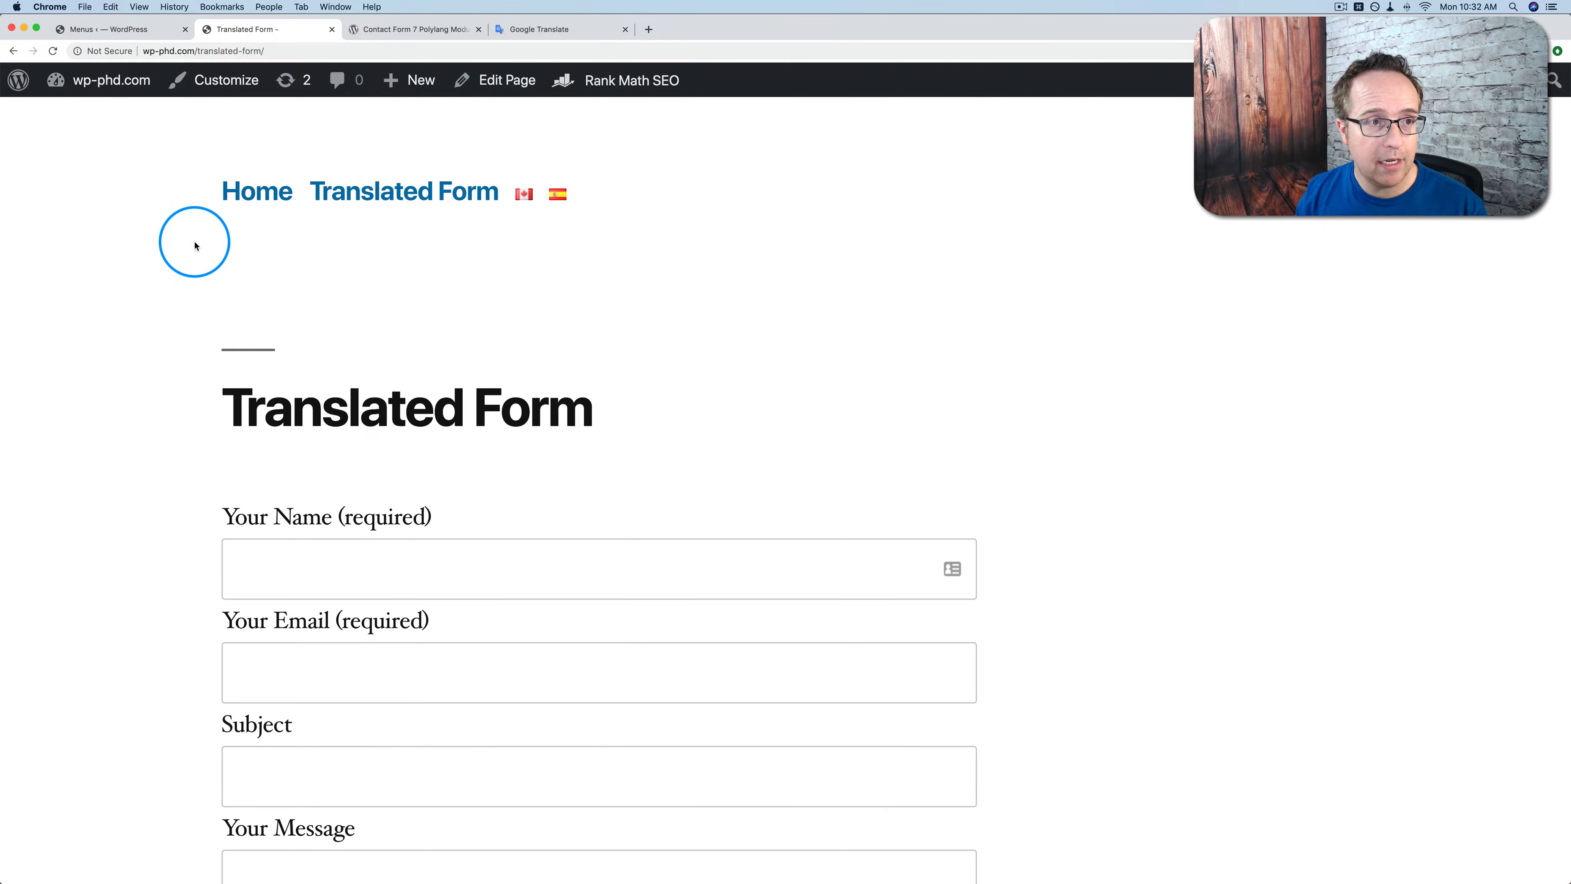
# From the site's pages list, start a new Spanish translation of the Translated Form page.
pyautogui.click(140, 34)
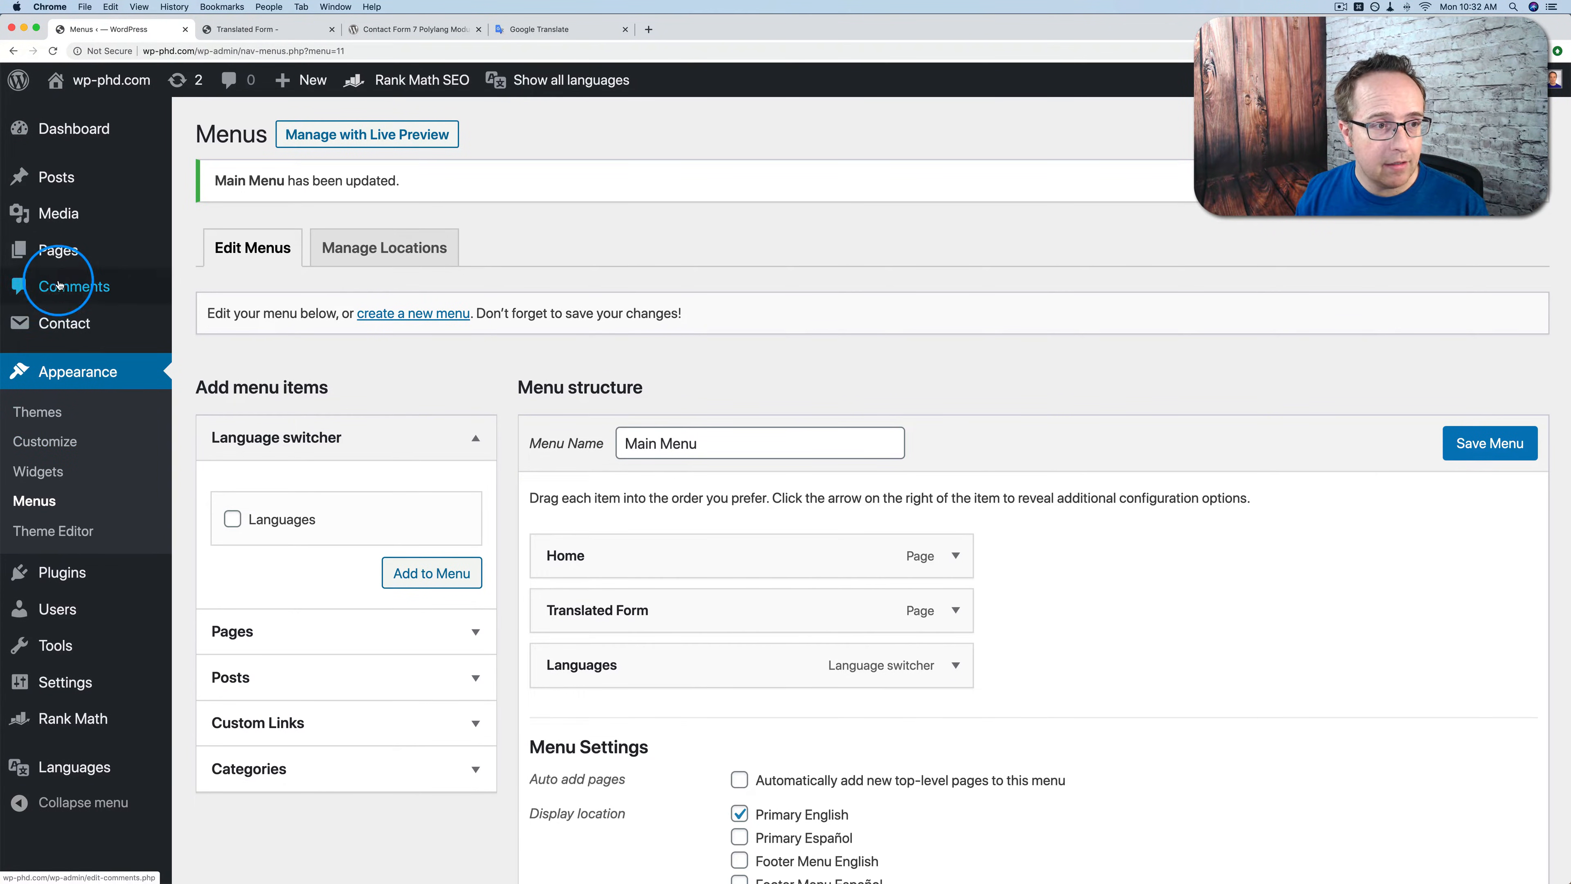
pyautogui.click(52, 255)
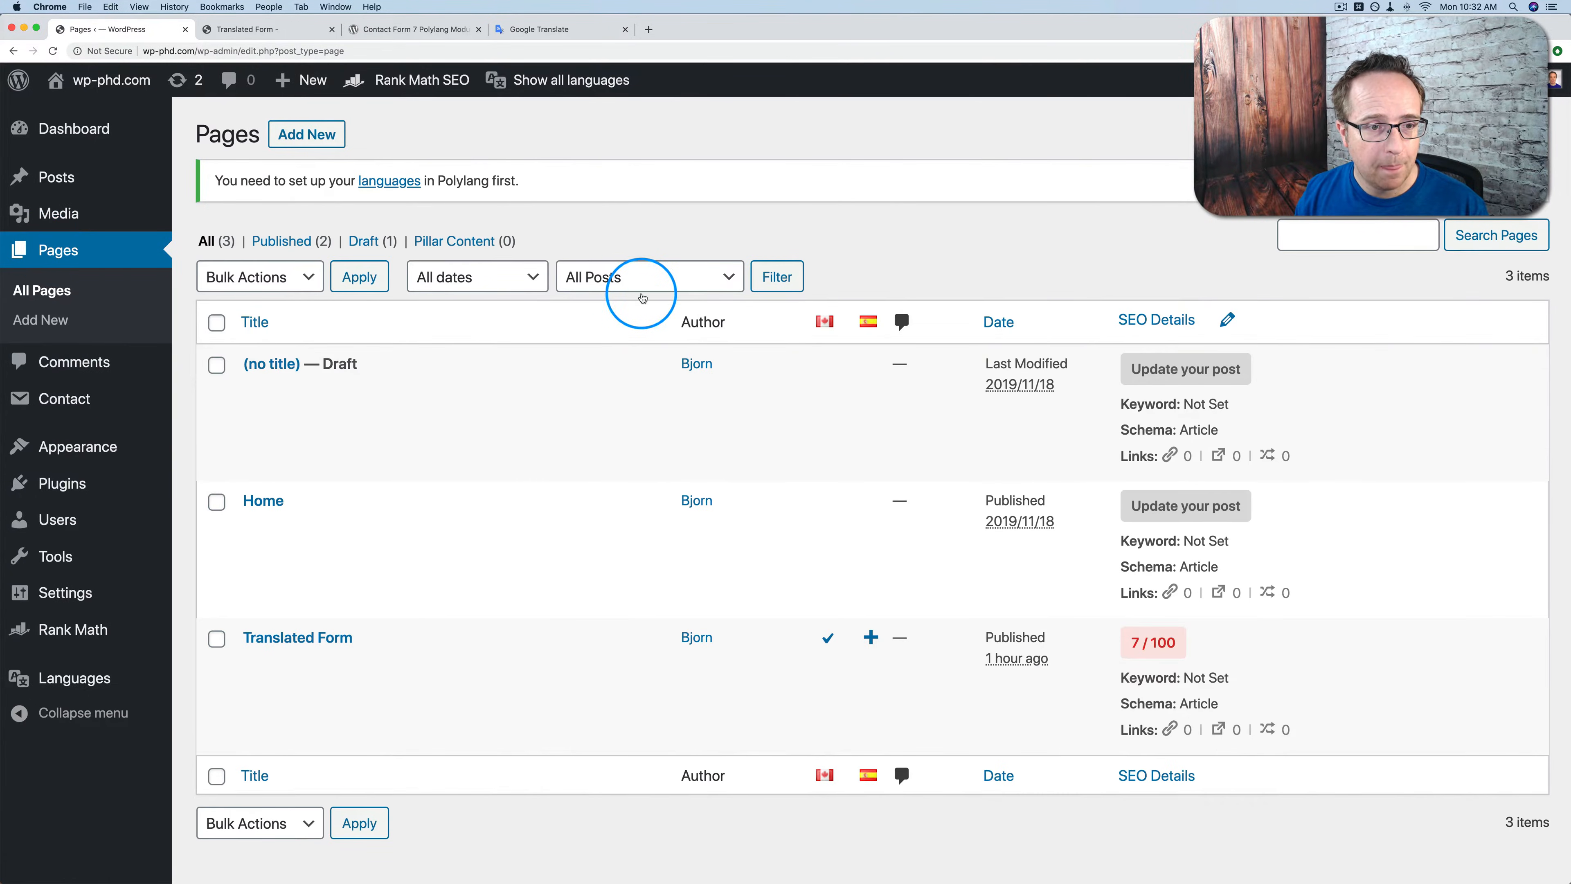
pyautogui.scroll(-1, 626, 238)
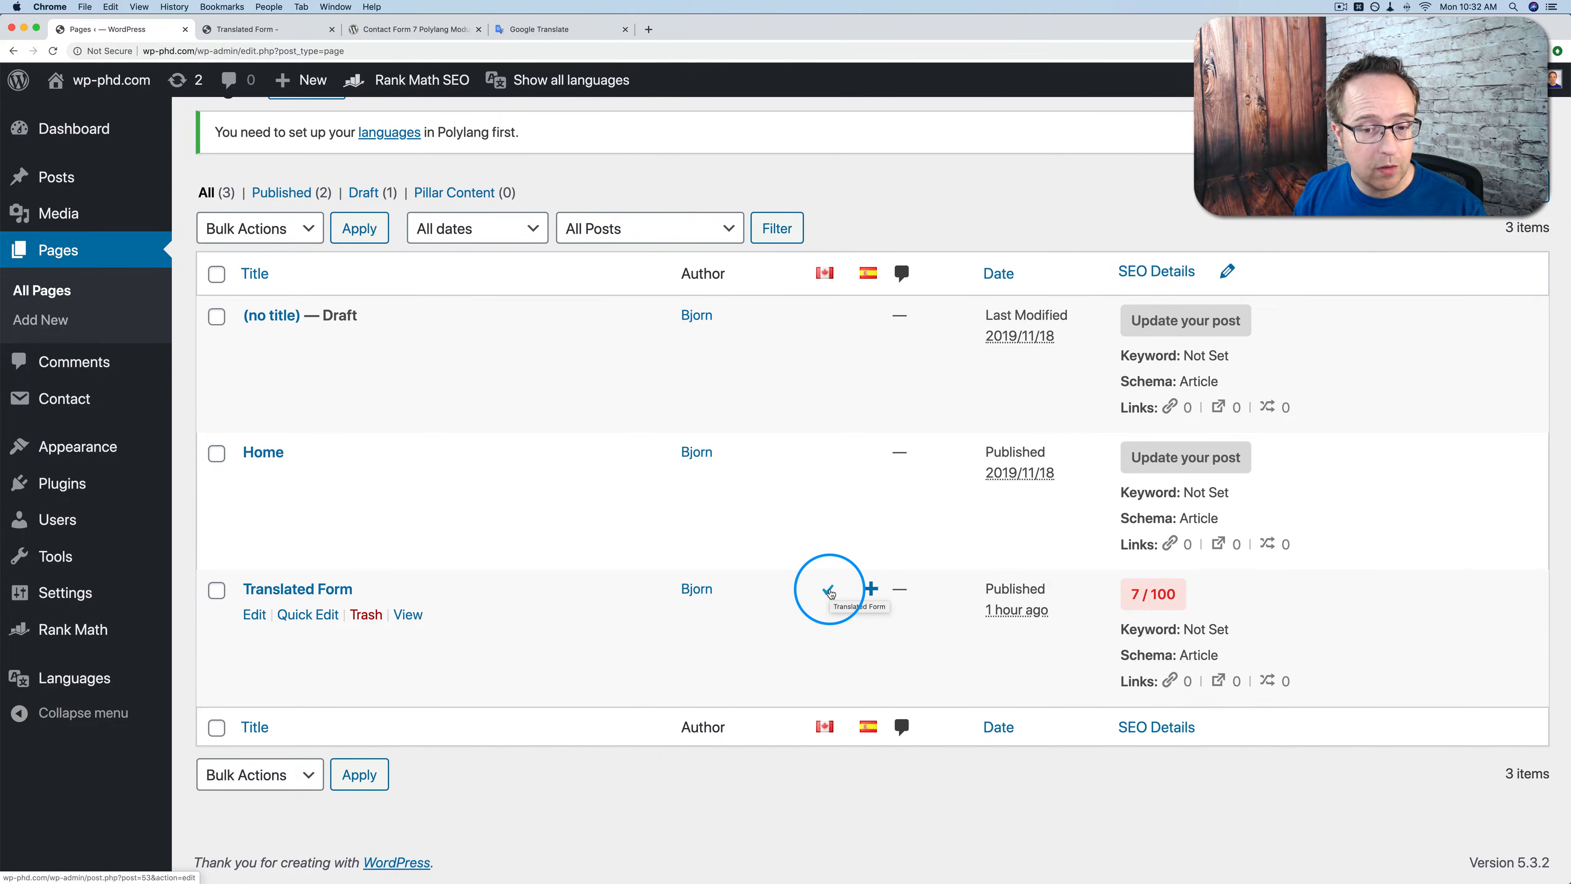
pyautogui.click(872, 590)
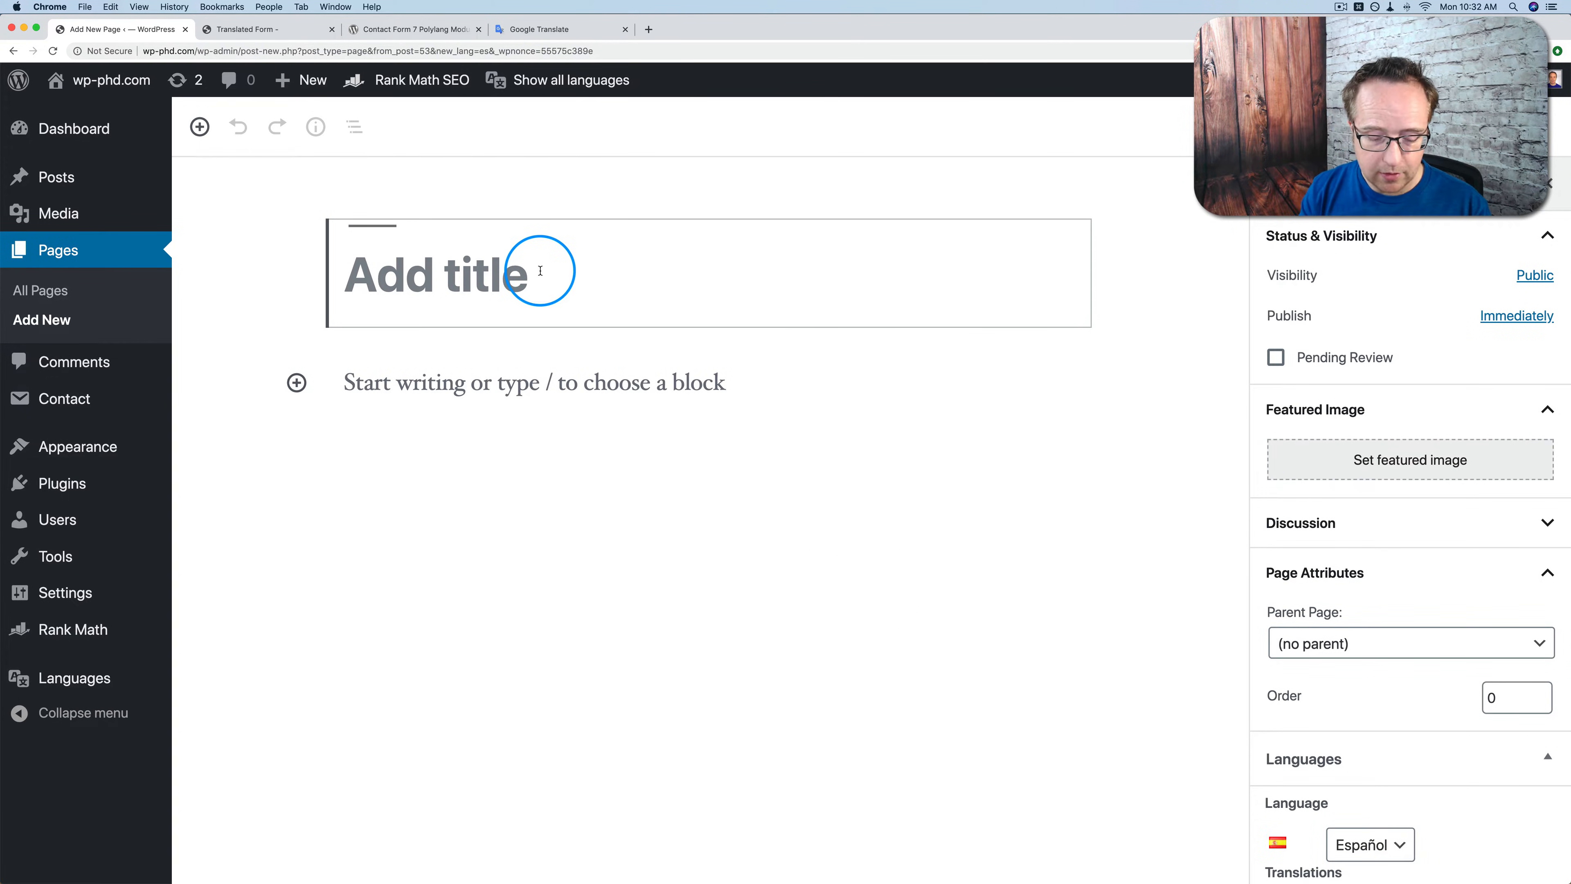
# Title the new Spanish page "Español", with the ñ accented.
pyautogui.write('Espanol')
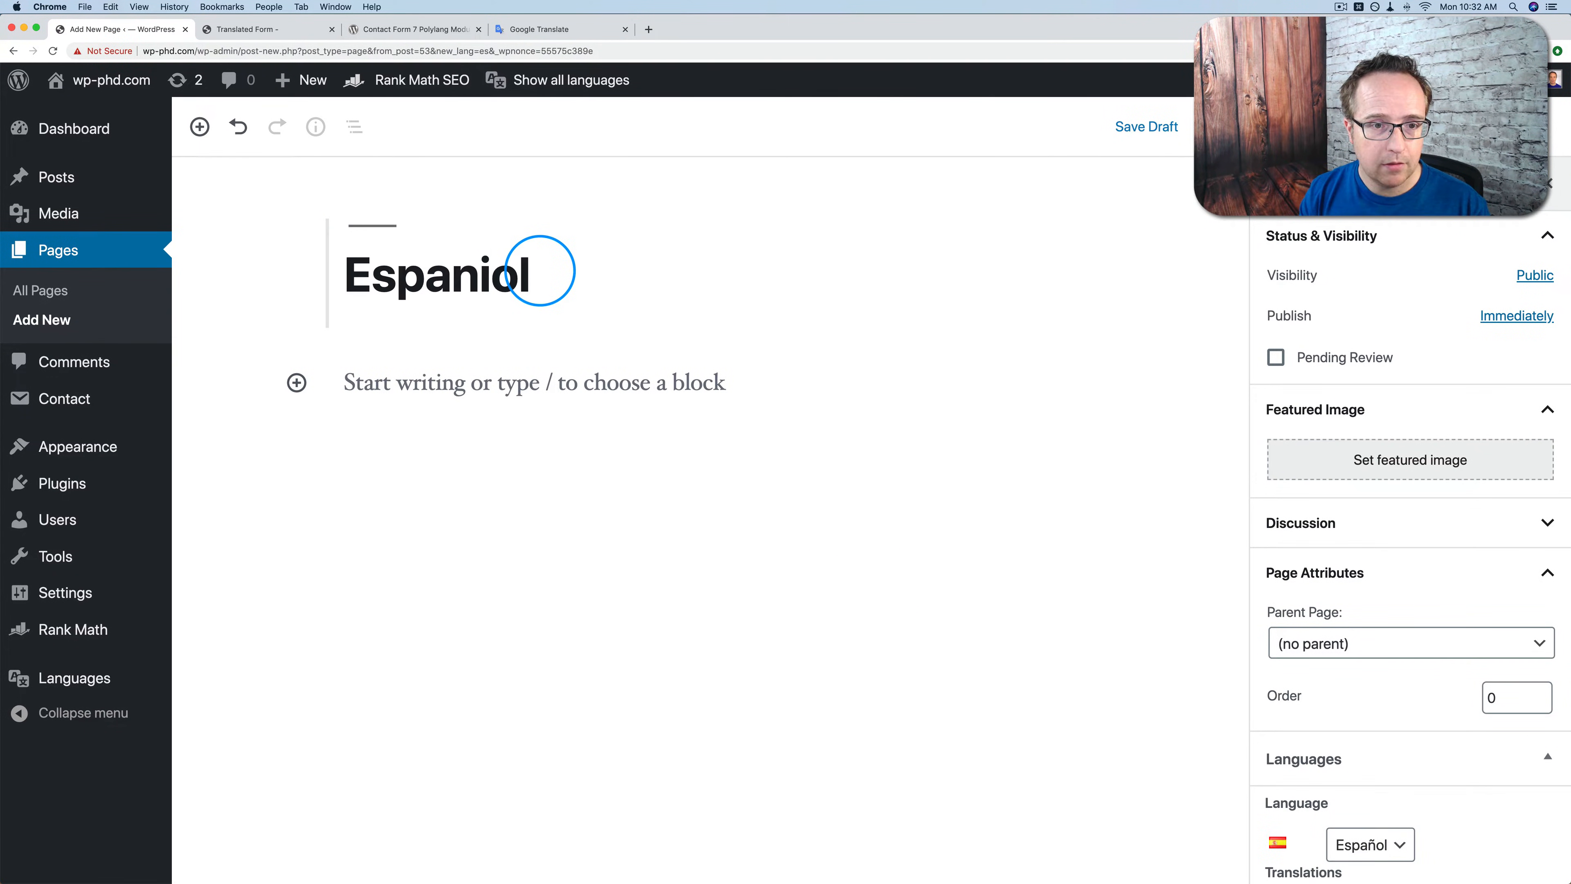
pyautogui.moveTo(544, 80)
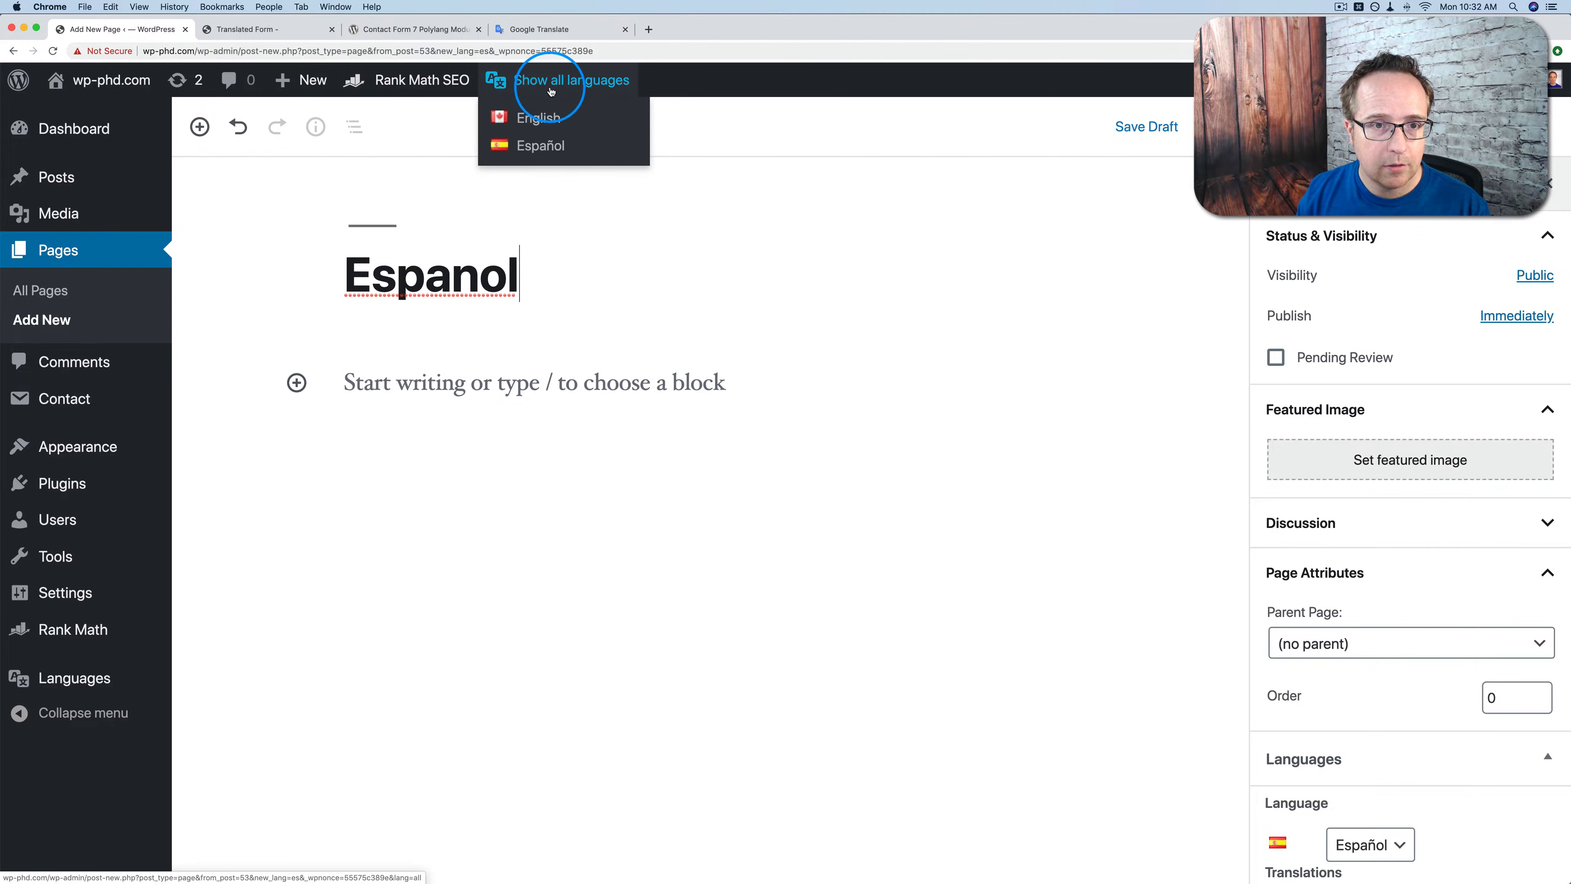
pyautogui.click(481, 265)
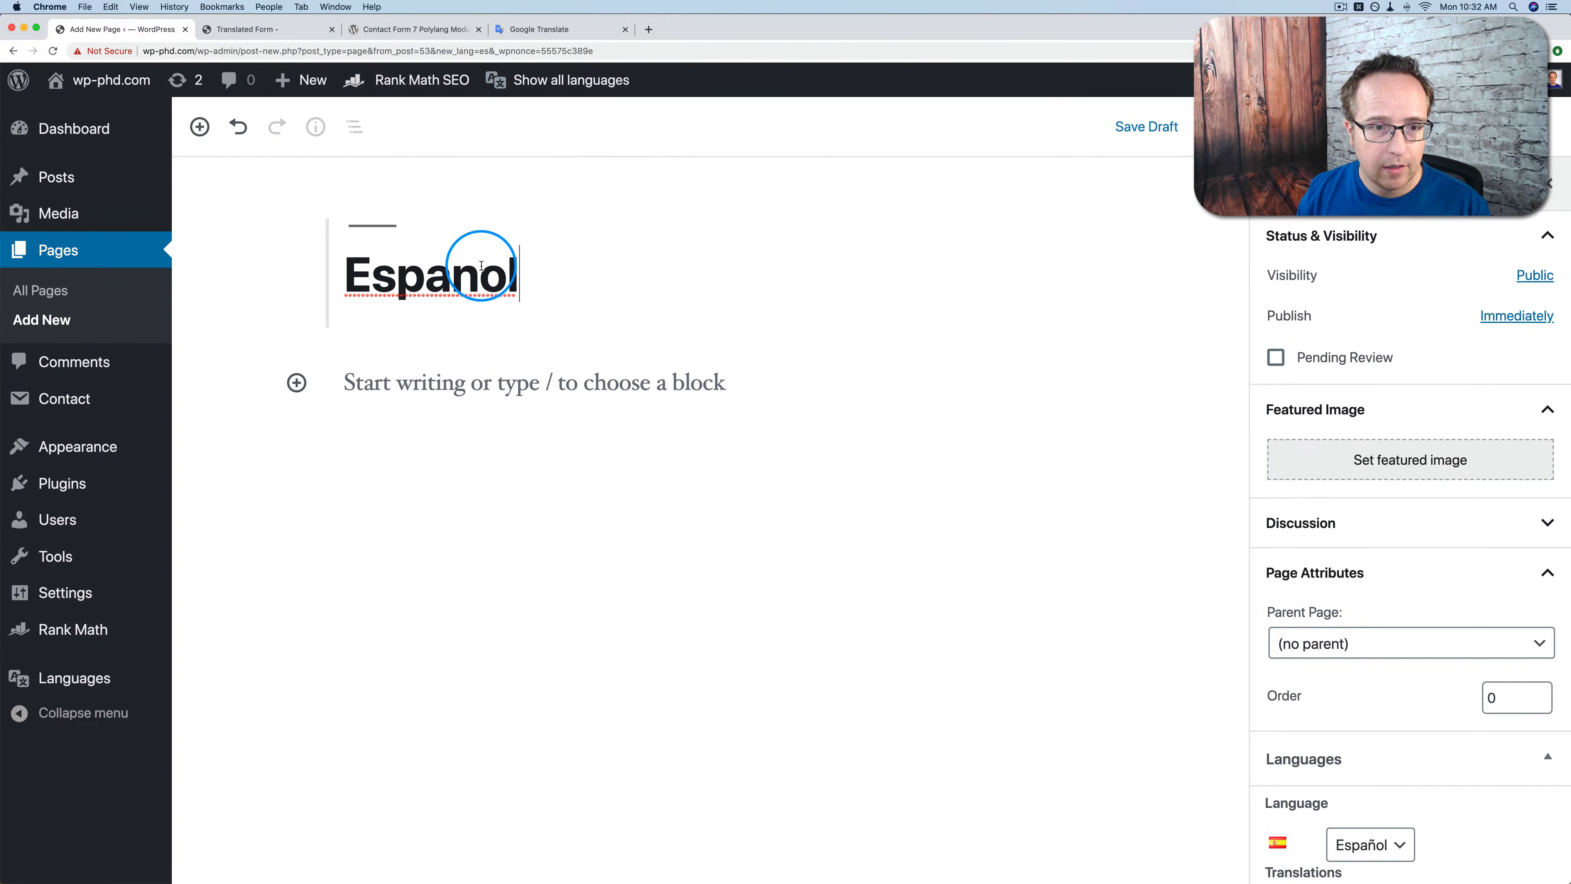
pyautogui.press('BackSpace')
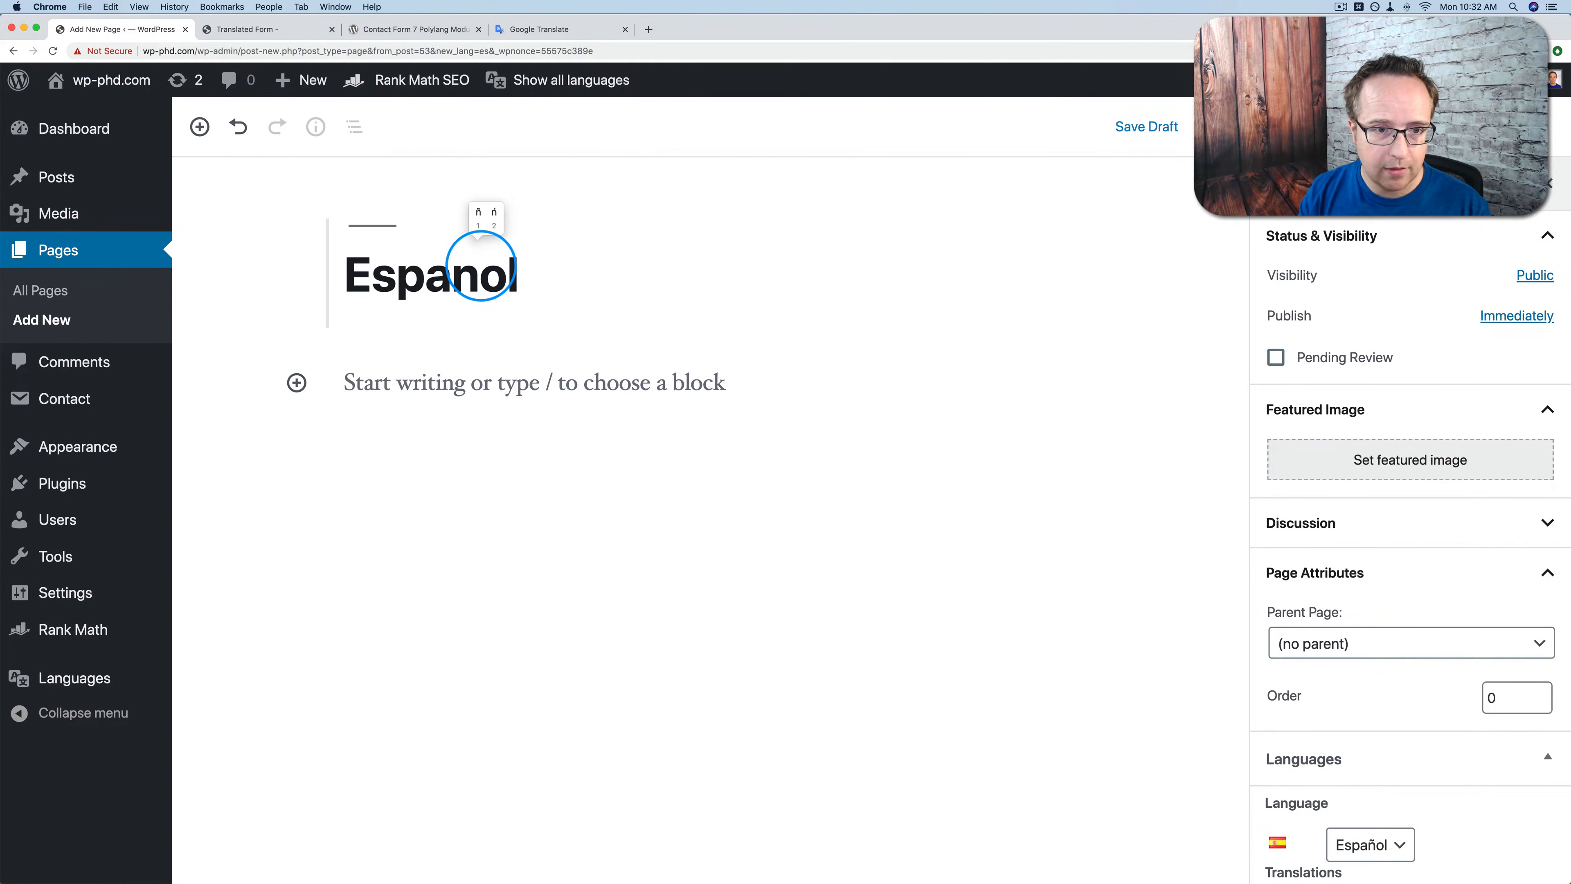
pyautogui.write('ñ')
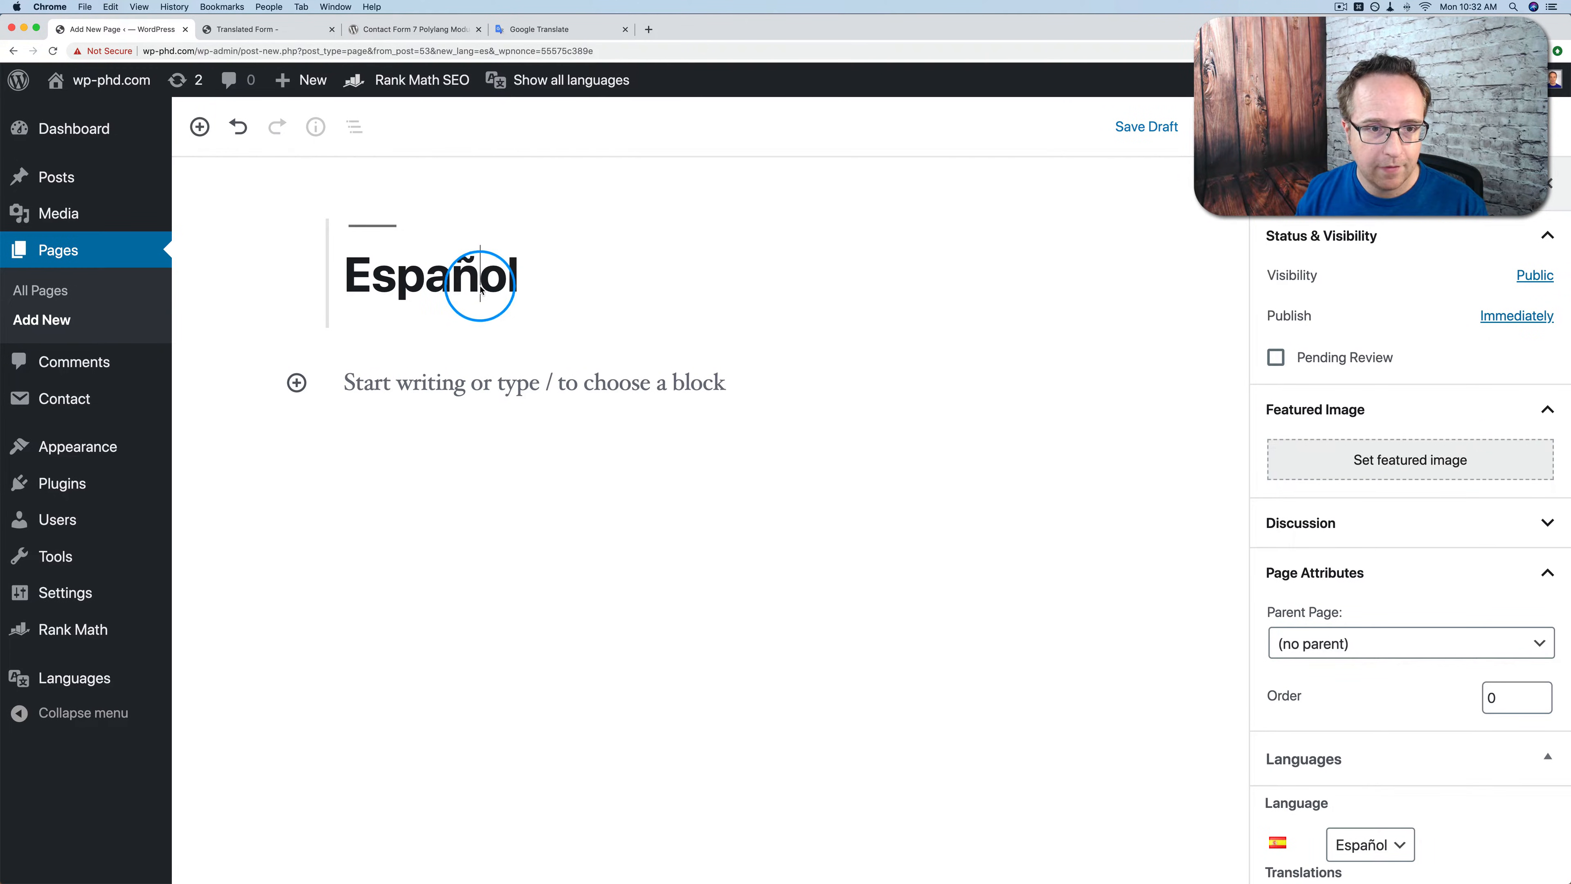
# Copy the shortcode of "Formulario de contacto simple" from the contact forms list, opened separately, and return to the Español page.
pyautogui.click(389, 387)
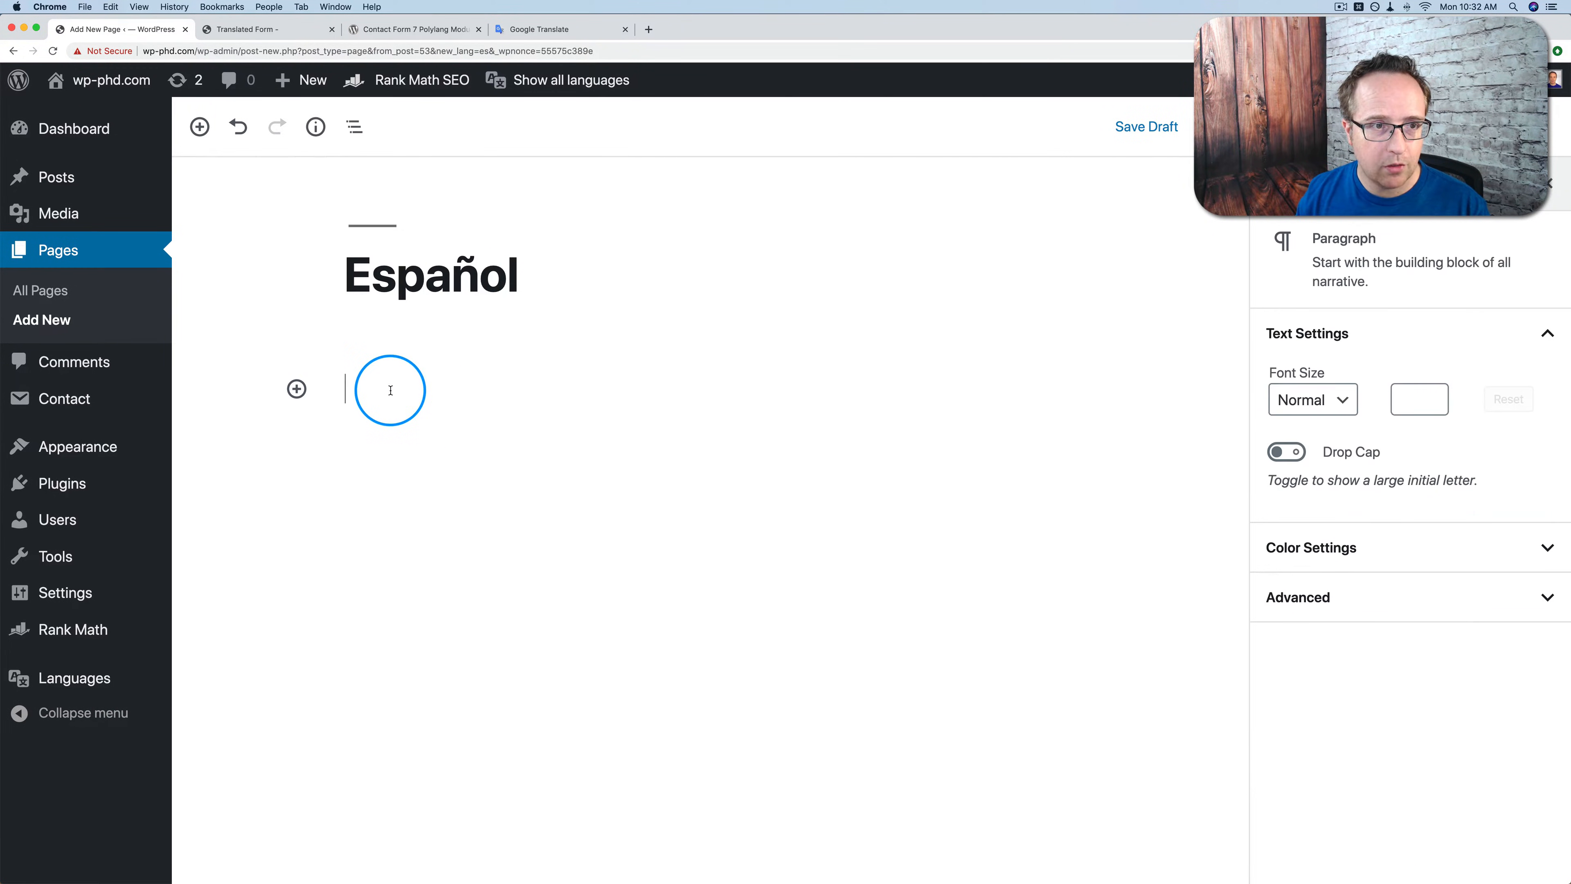
pyautogui.keyDown('super'); pyautogui.click(71, 401); pyautogui.keyUp('super')
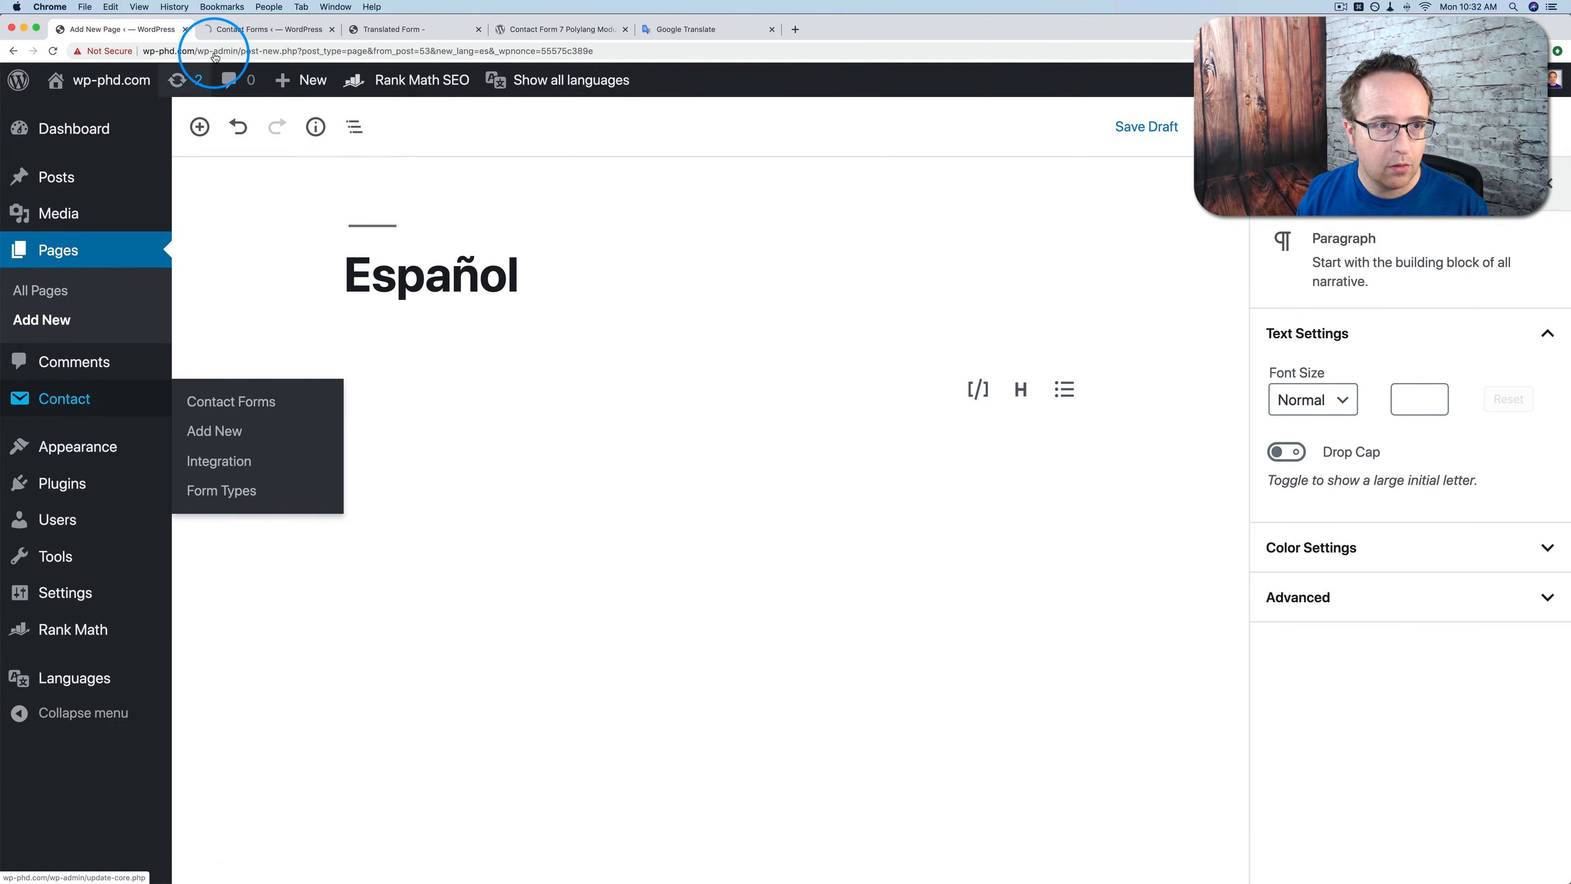
pyautogui.click(216, 31)
pyautogui.click(1104, 386)
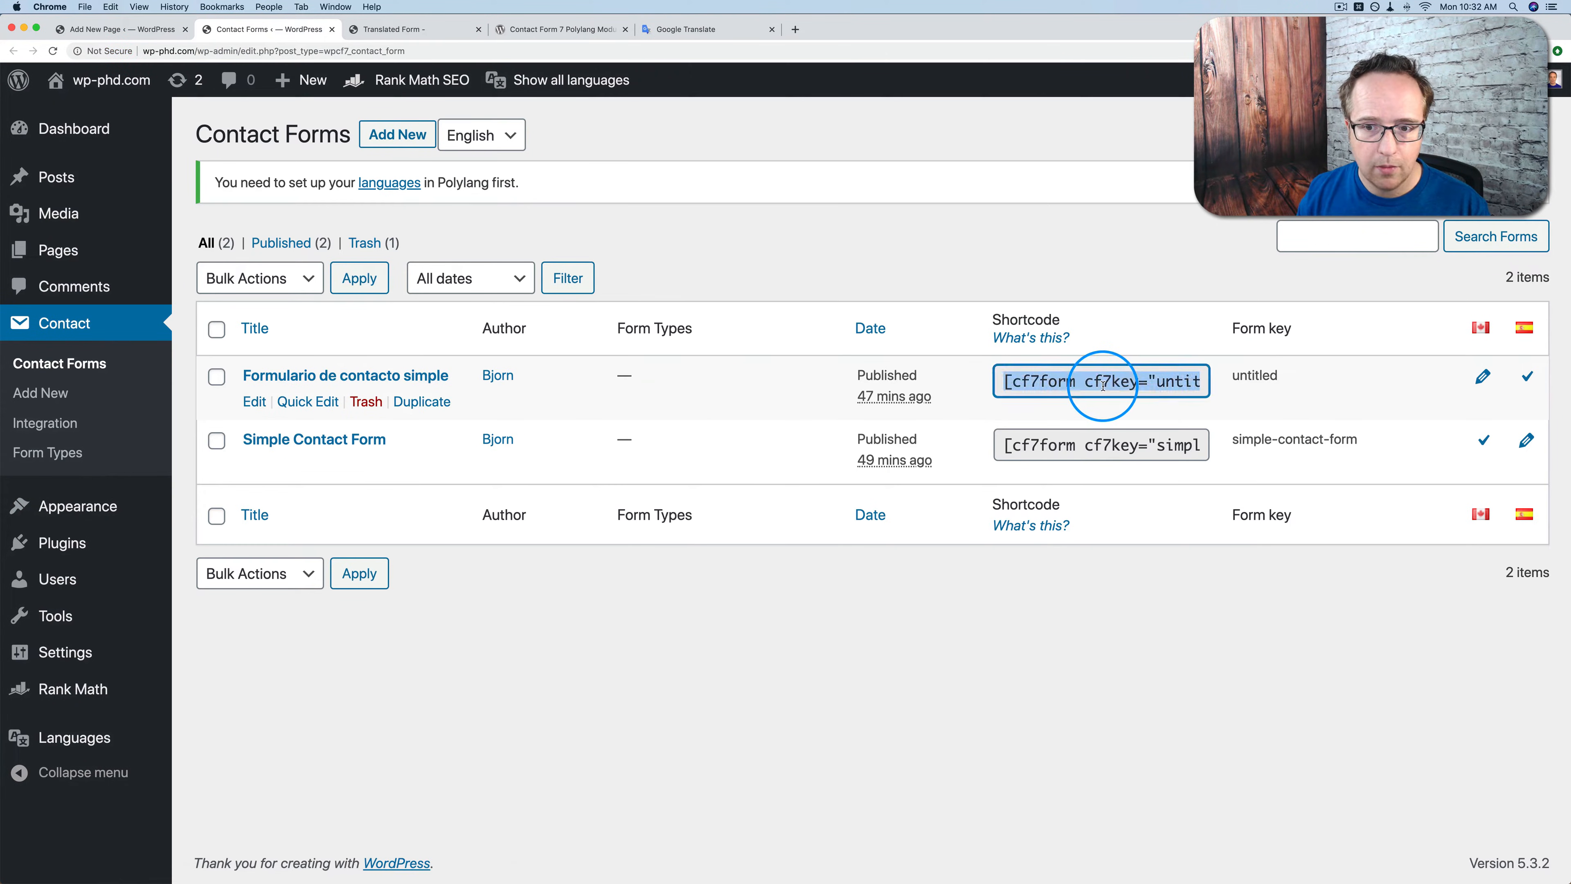
pyautogui.click(331, 29)
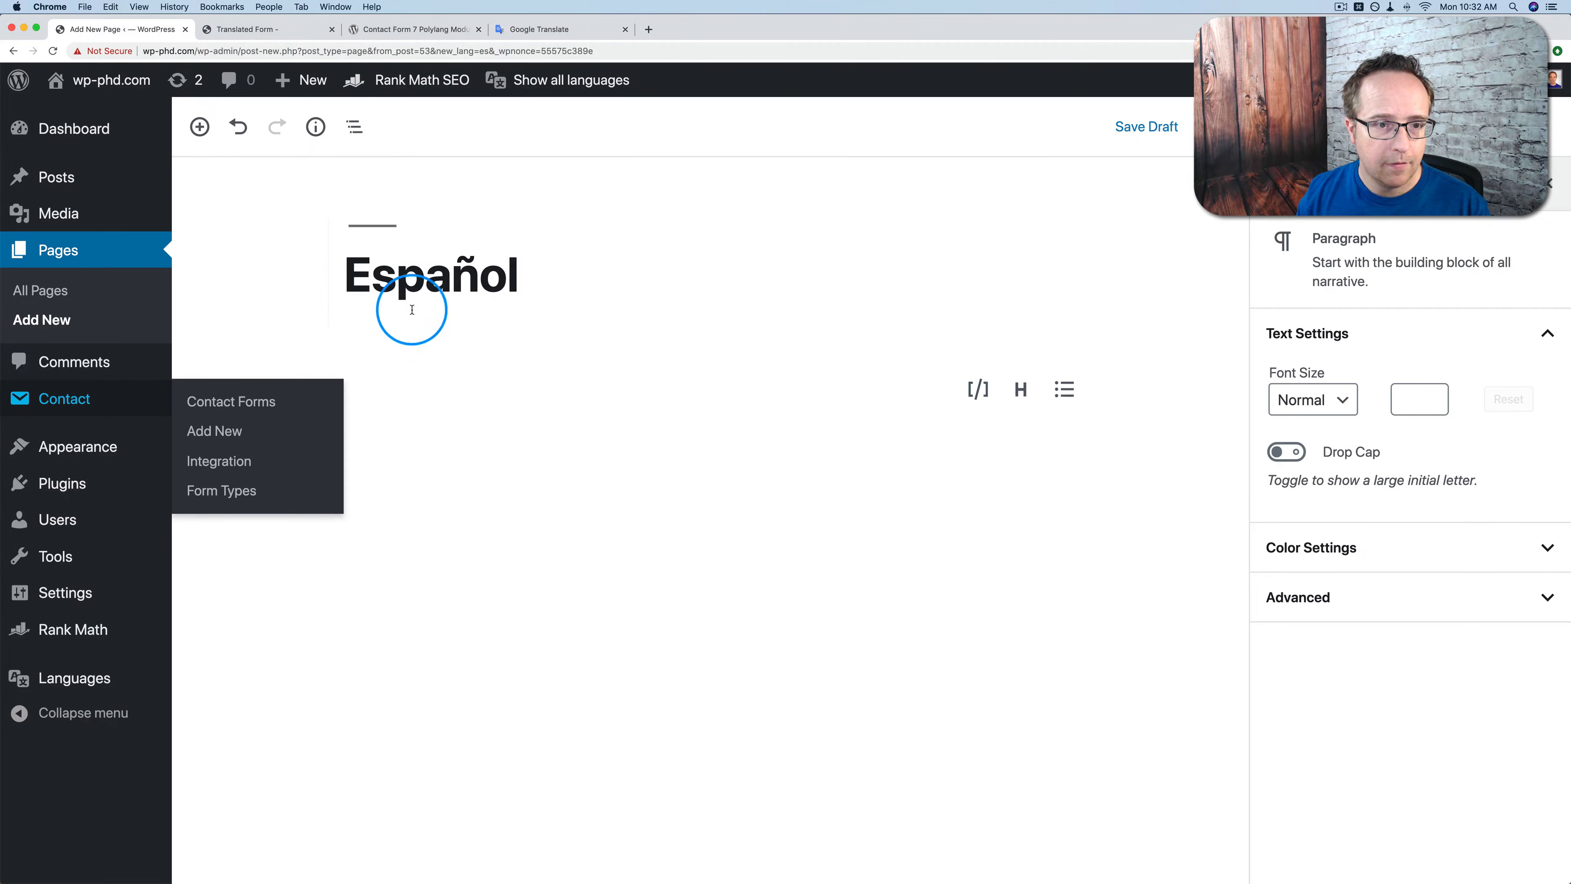
# Add a Shortcode block containing [cf7form cf7key="untitled"] to the Español page and open its pre-publish checks.
pyautogui.click(296, 389)
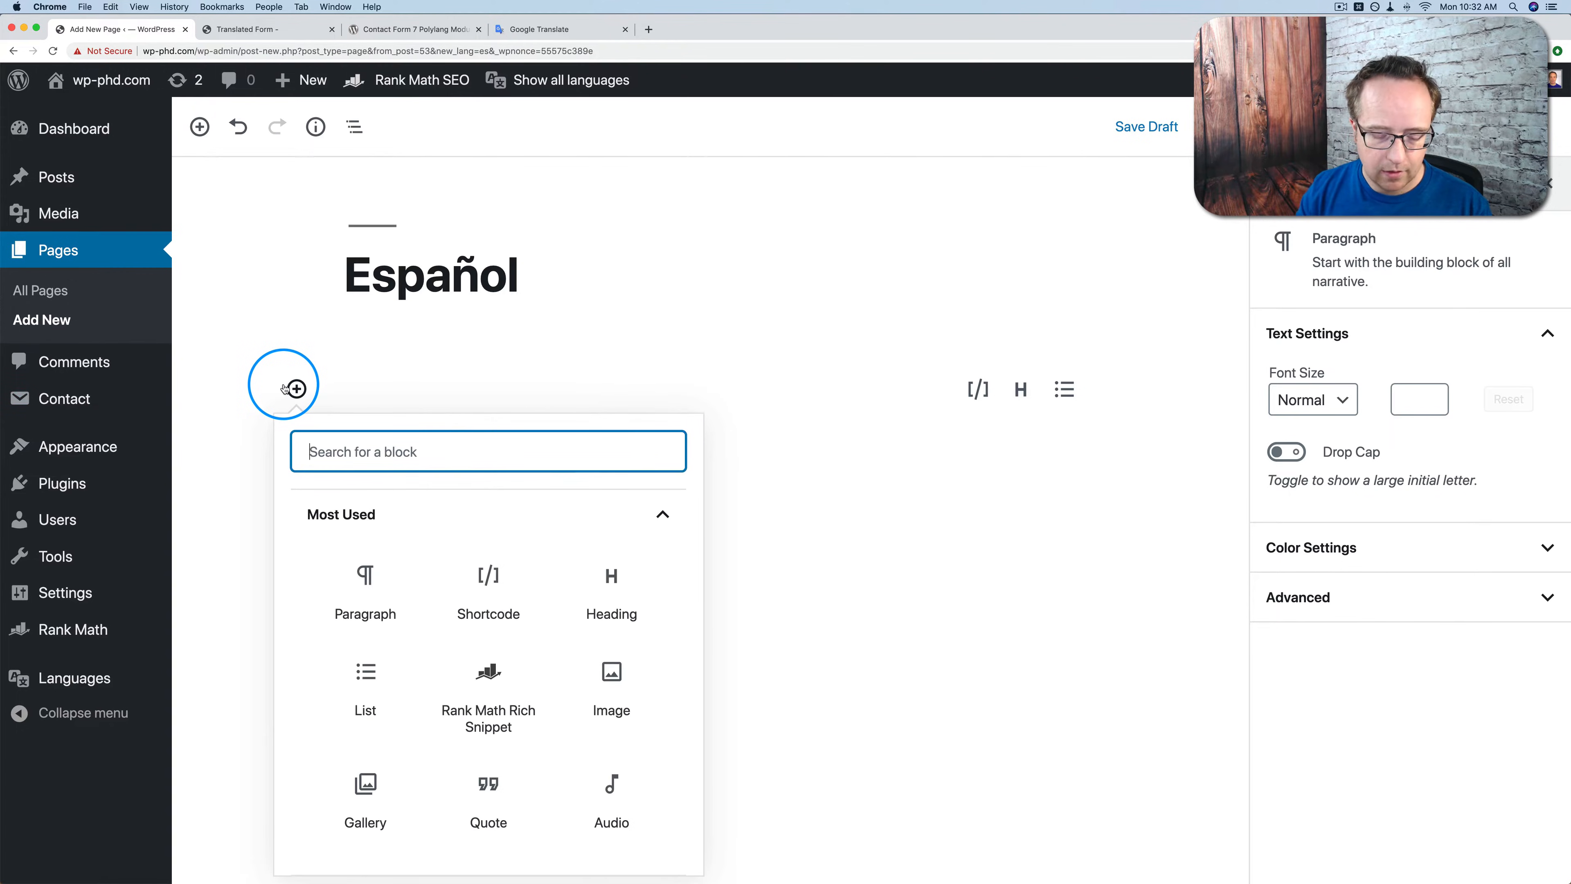
pyautogui.write('shor')
pyautogui.click(371, 579)
pyautogui.write('[cf7form cf7key="untitled"]')
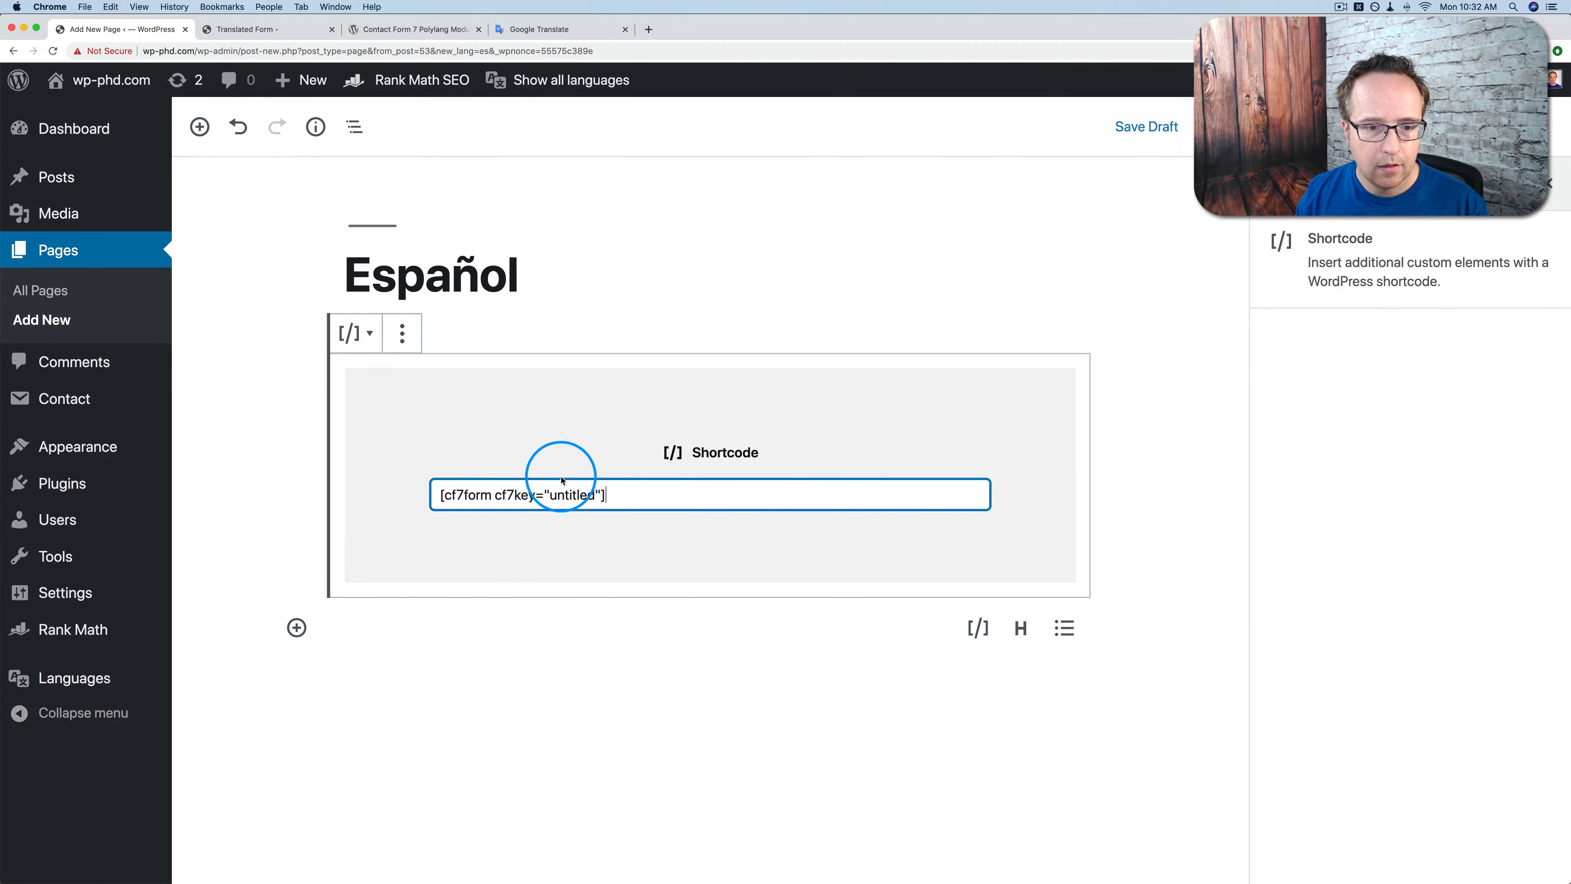
pyautogui.click(1323, 126)
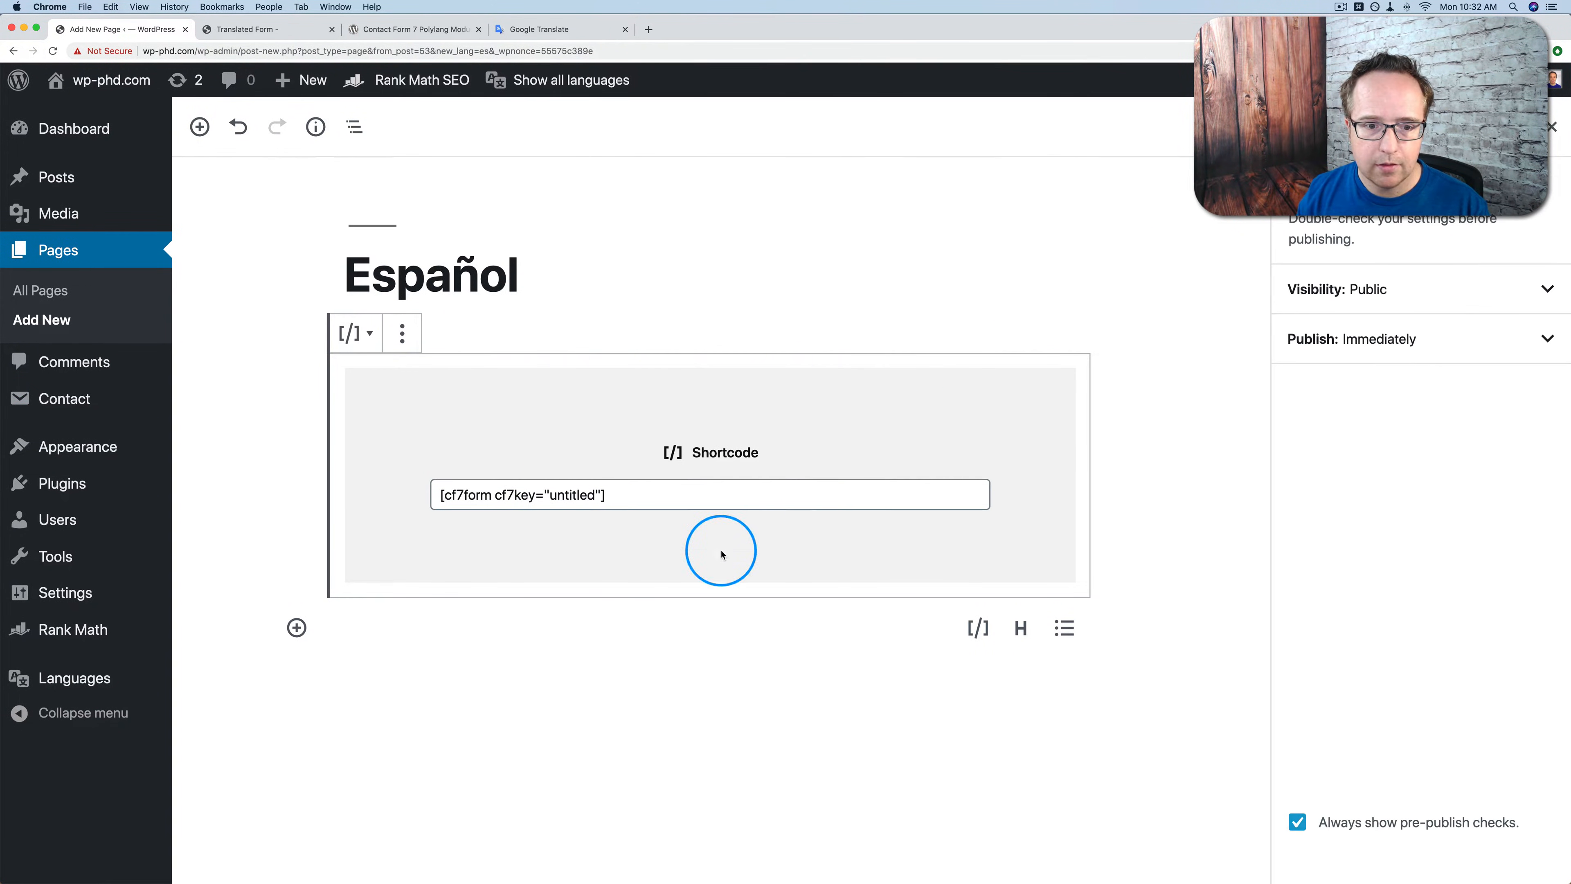
pyautogui.click(571, 496)
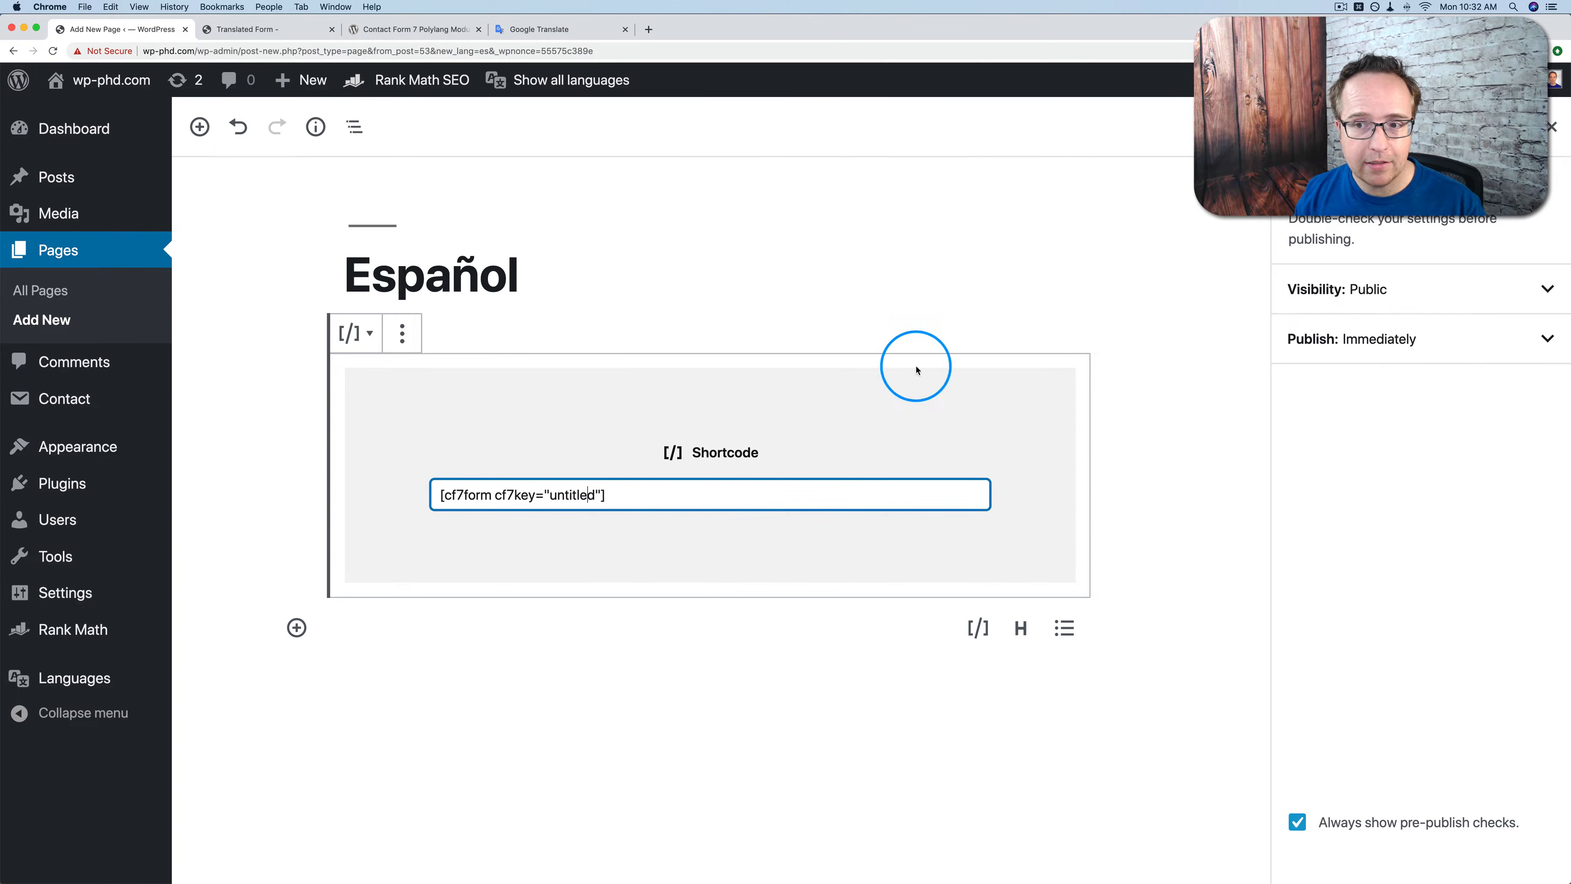
# Publish the Español page and open its Spanish version on the live site through the language switcher.
pyautogui.click(1329, 127)
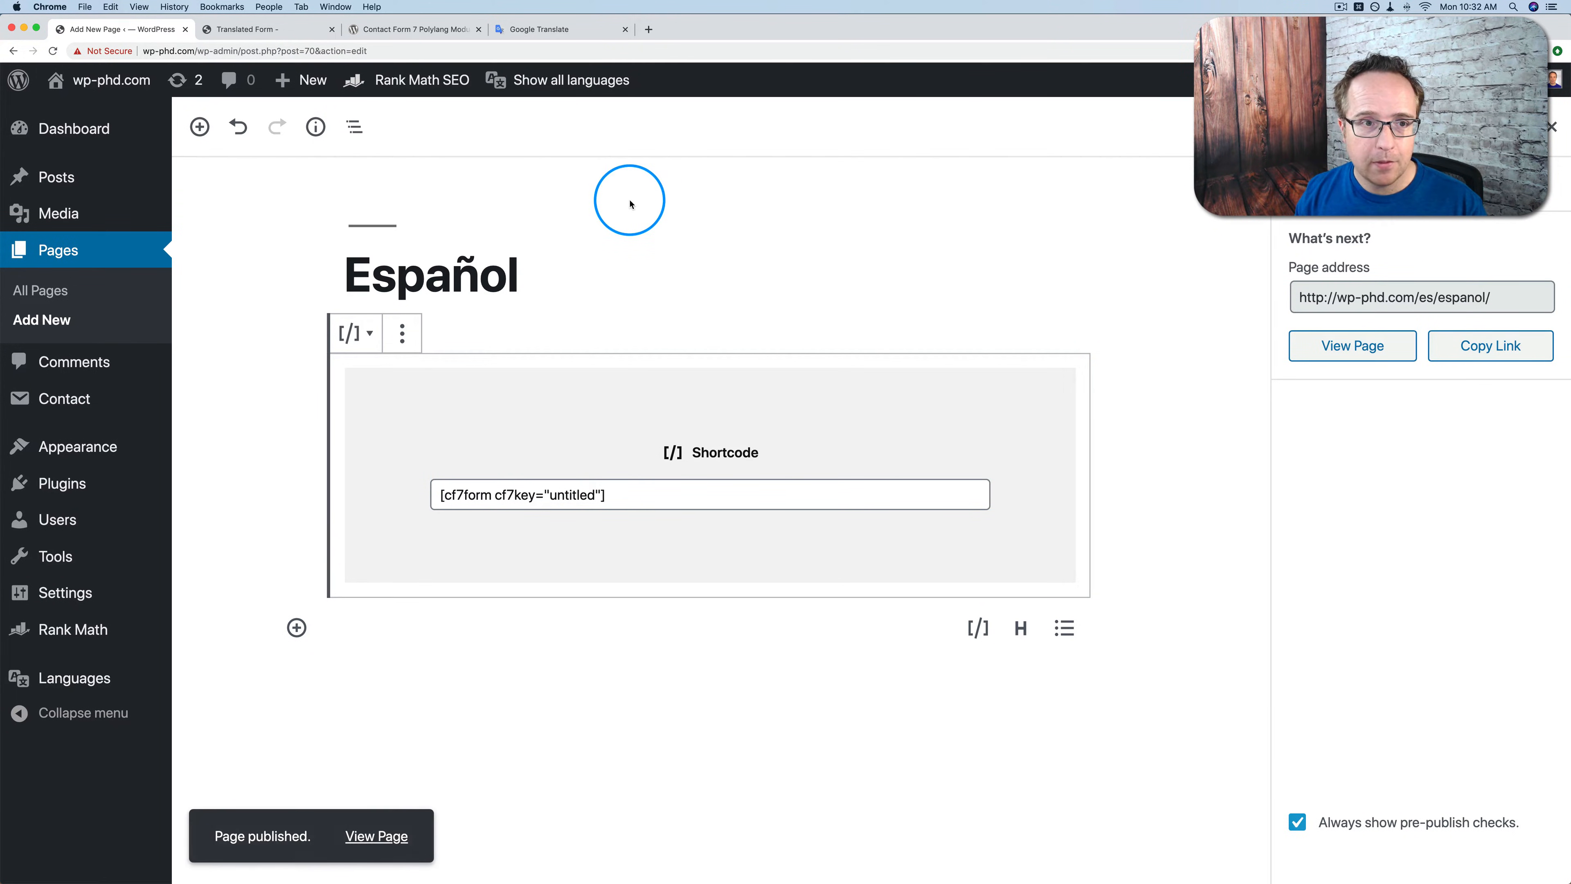
pyautogui.click(235, 29)
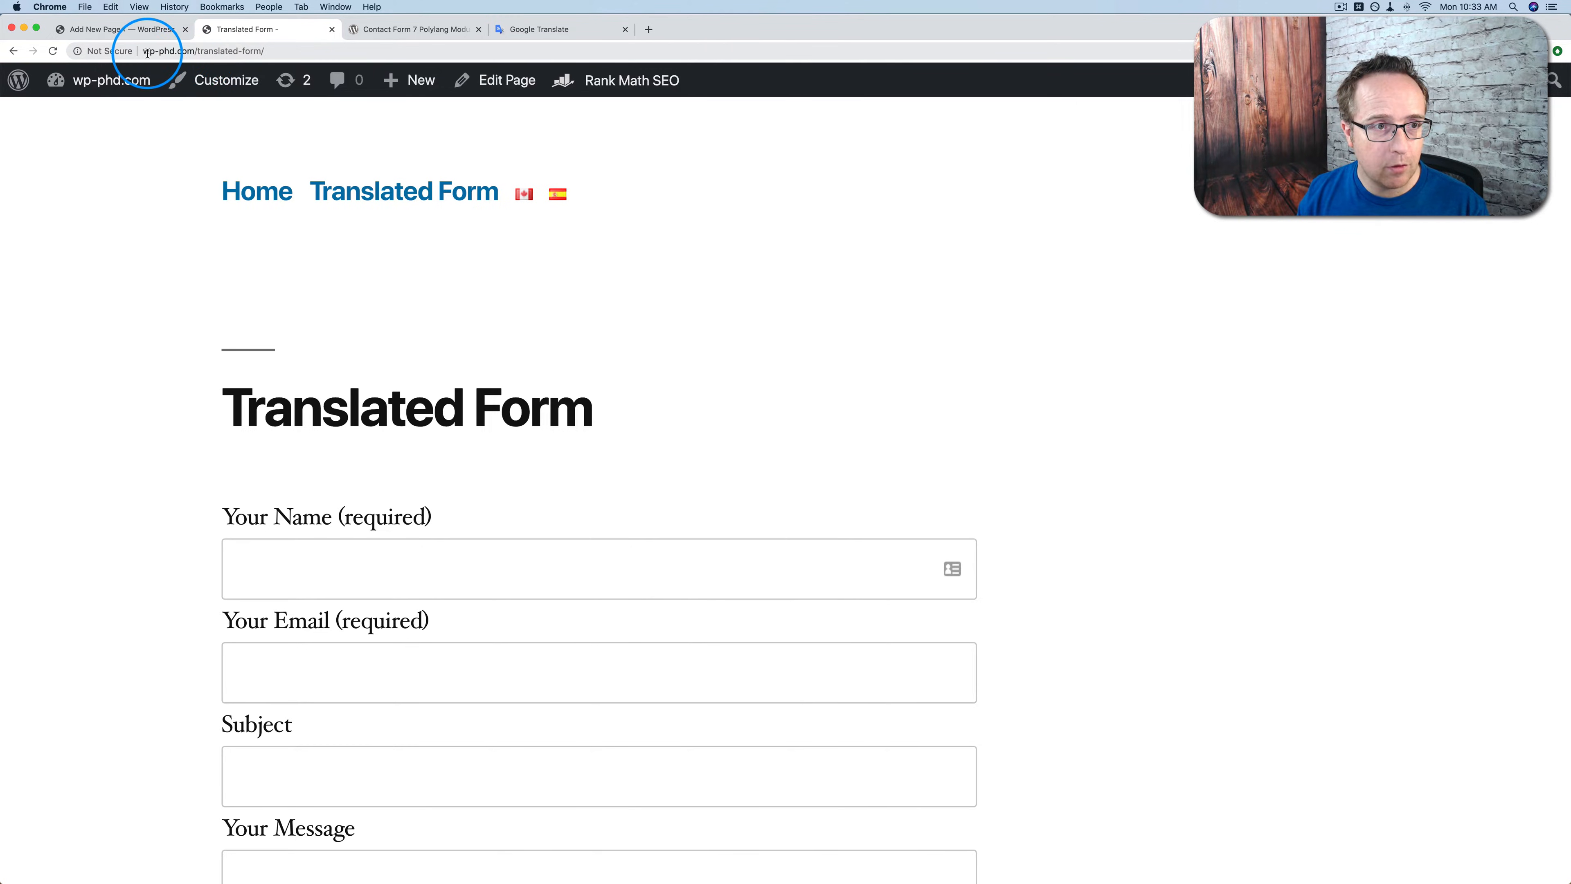
pyautogui.moveTo(198, 53); pyautogui.dragTo(292, 53)
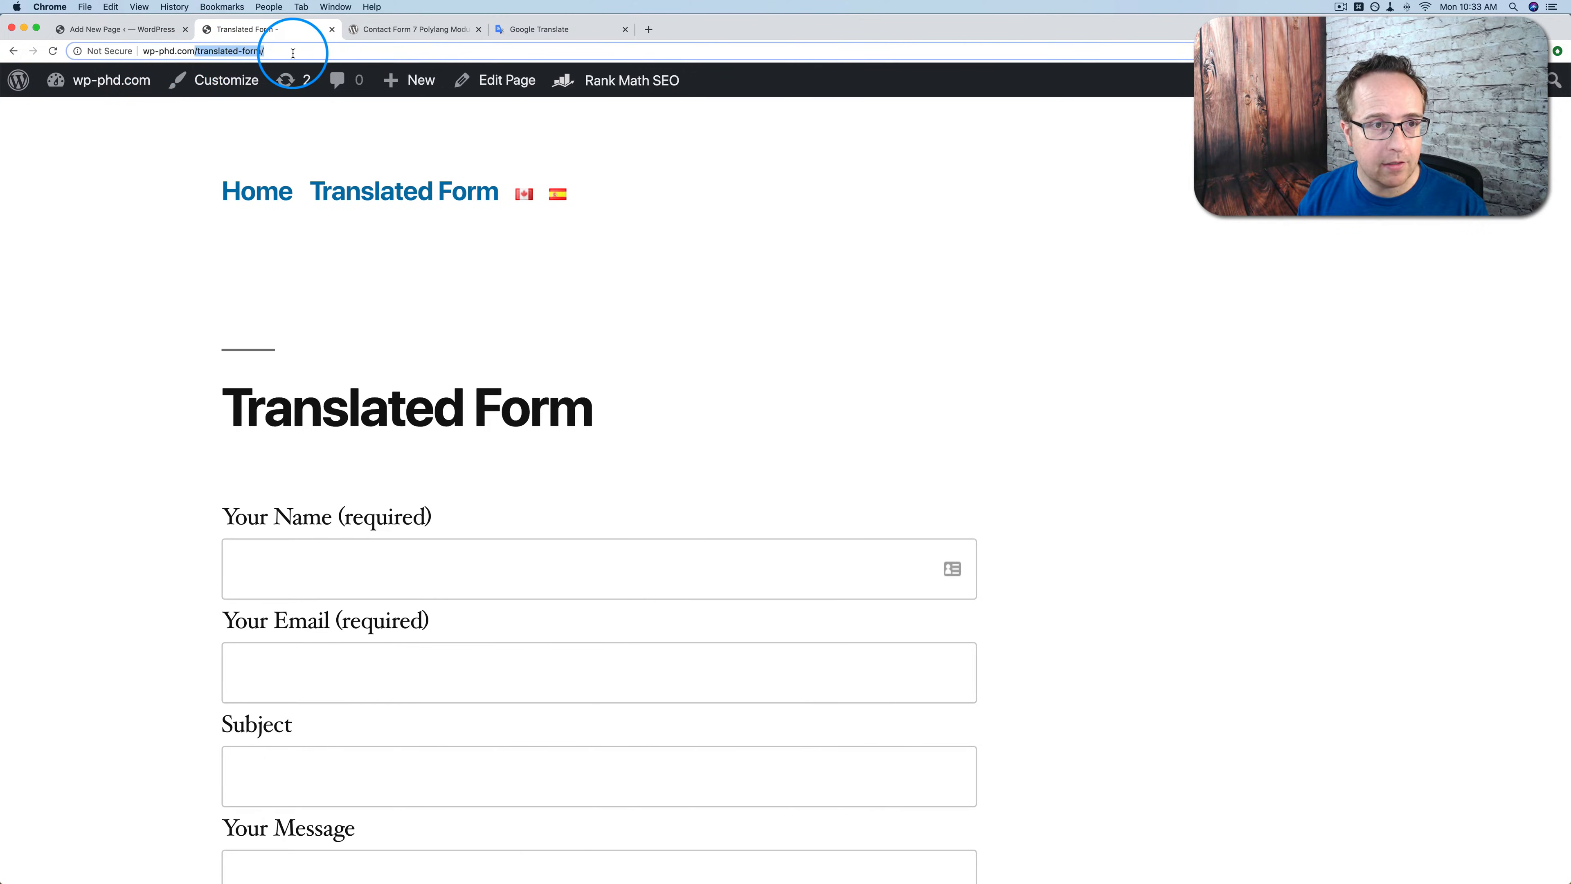
pyautogui.click(283, 125)
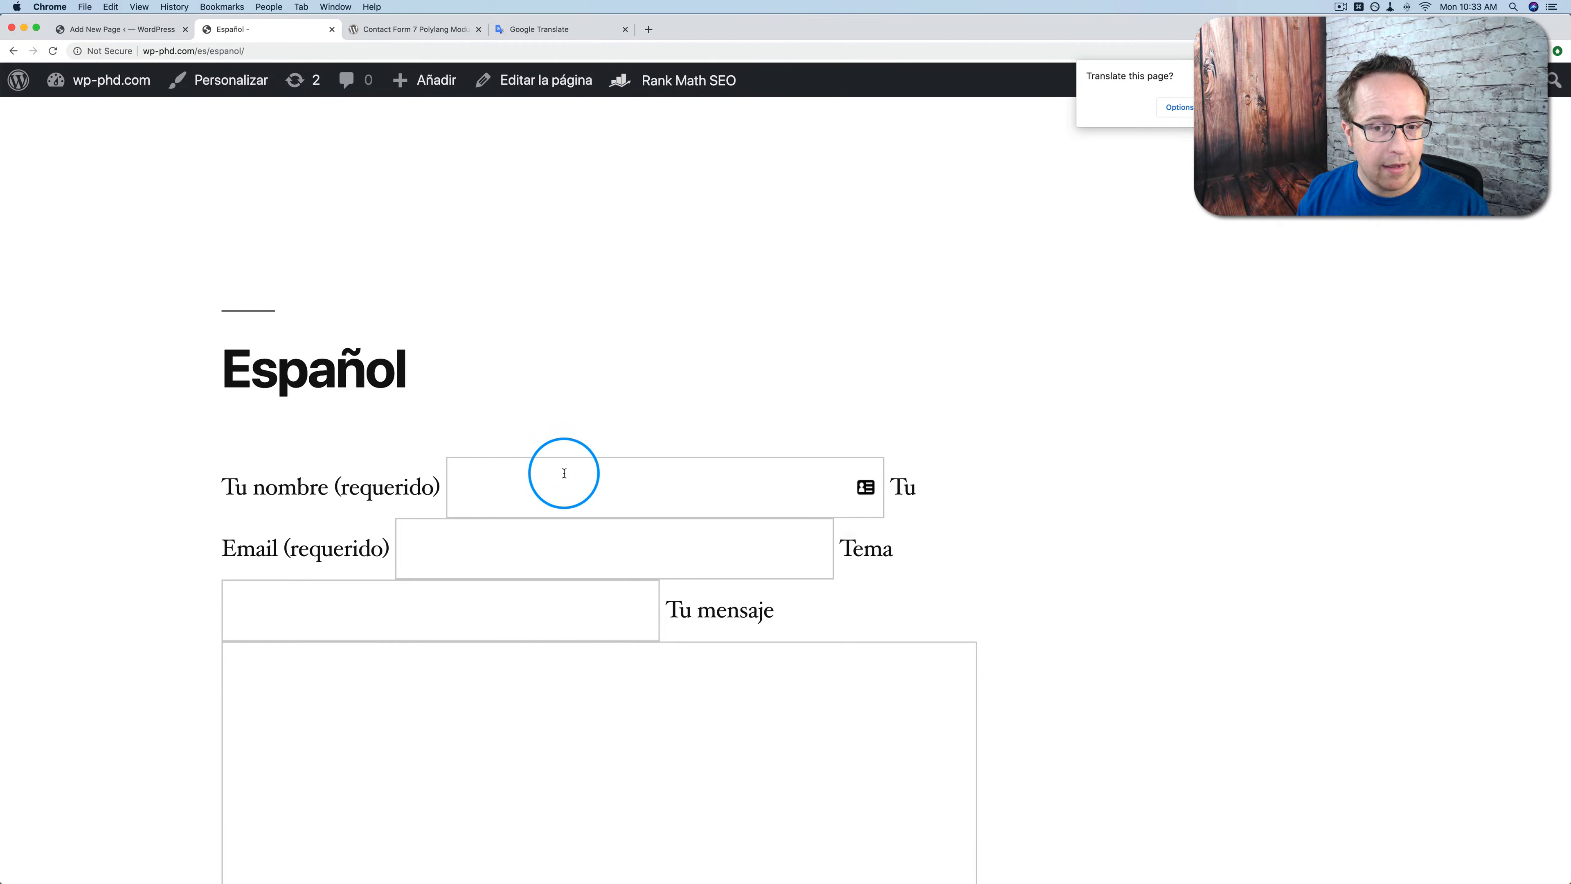
# Examine the Spanish form's layout and the page address with its es language prefix and espanol slug.
pyautogui.scroll(-3, 371, 414)
pyautogui.scroll(3, 371, 420)
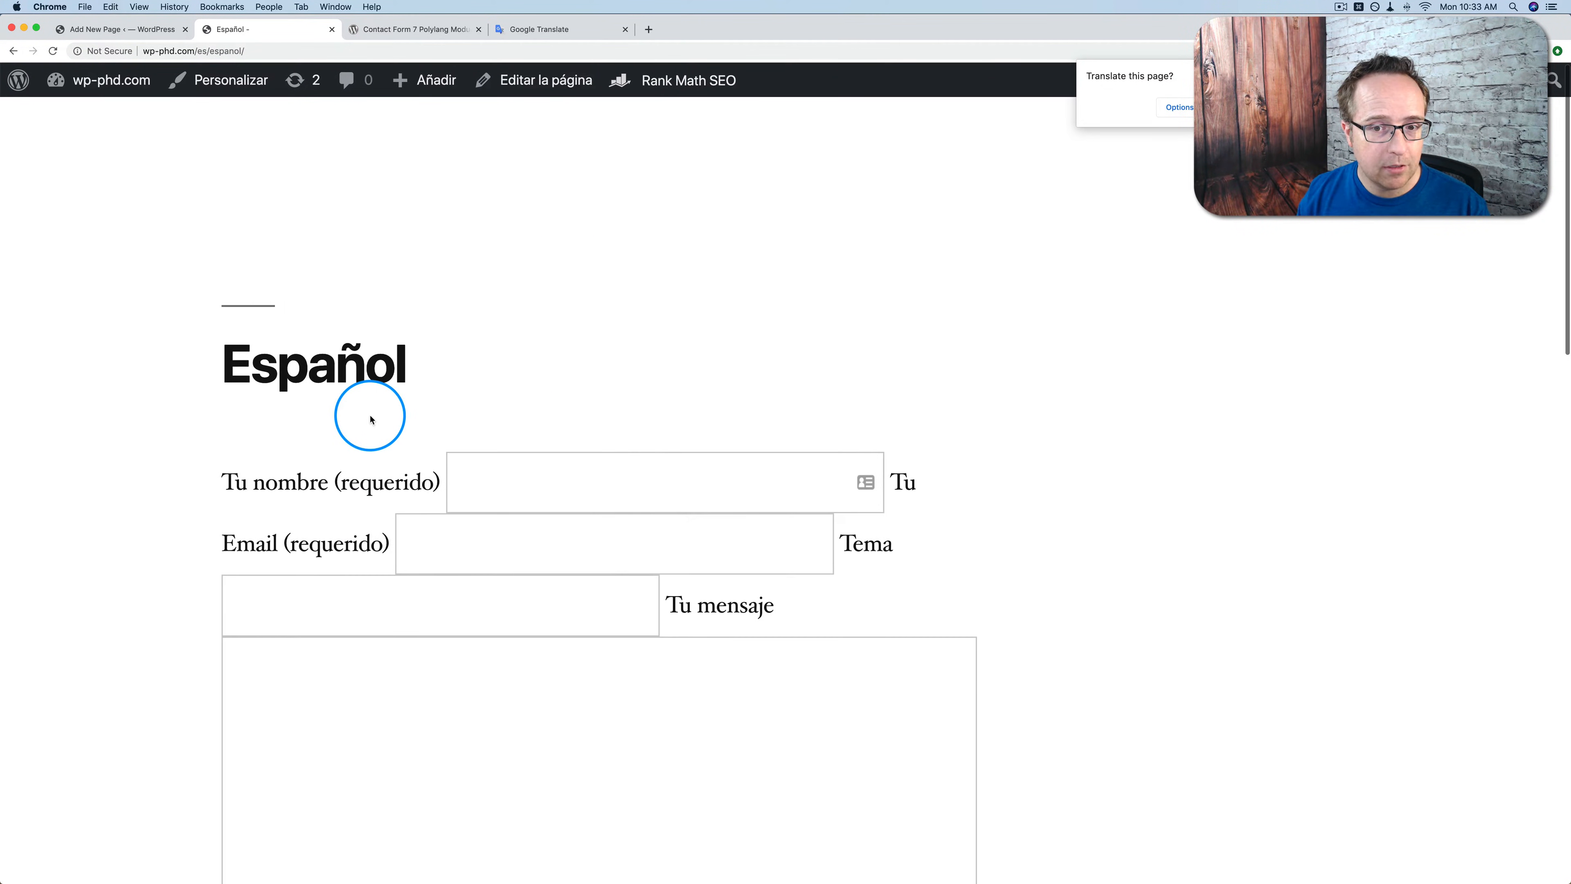
pyautogui.click(196, 52)
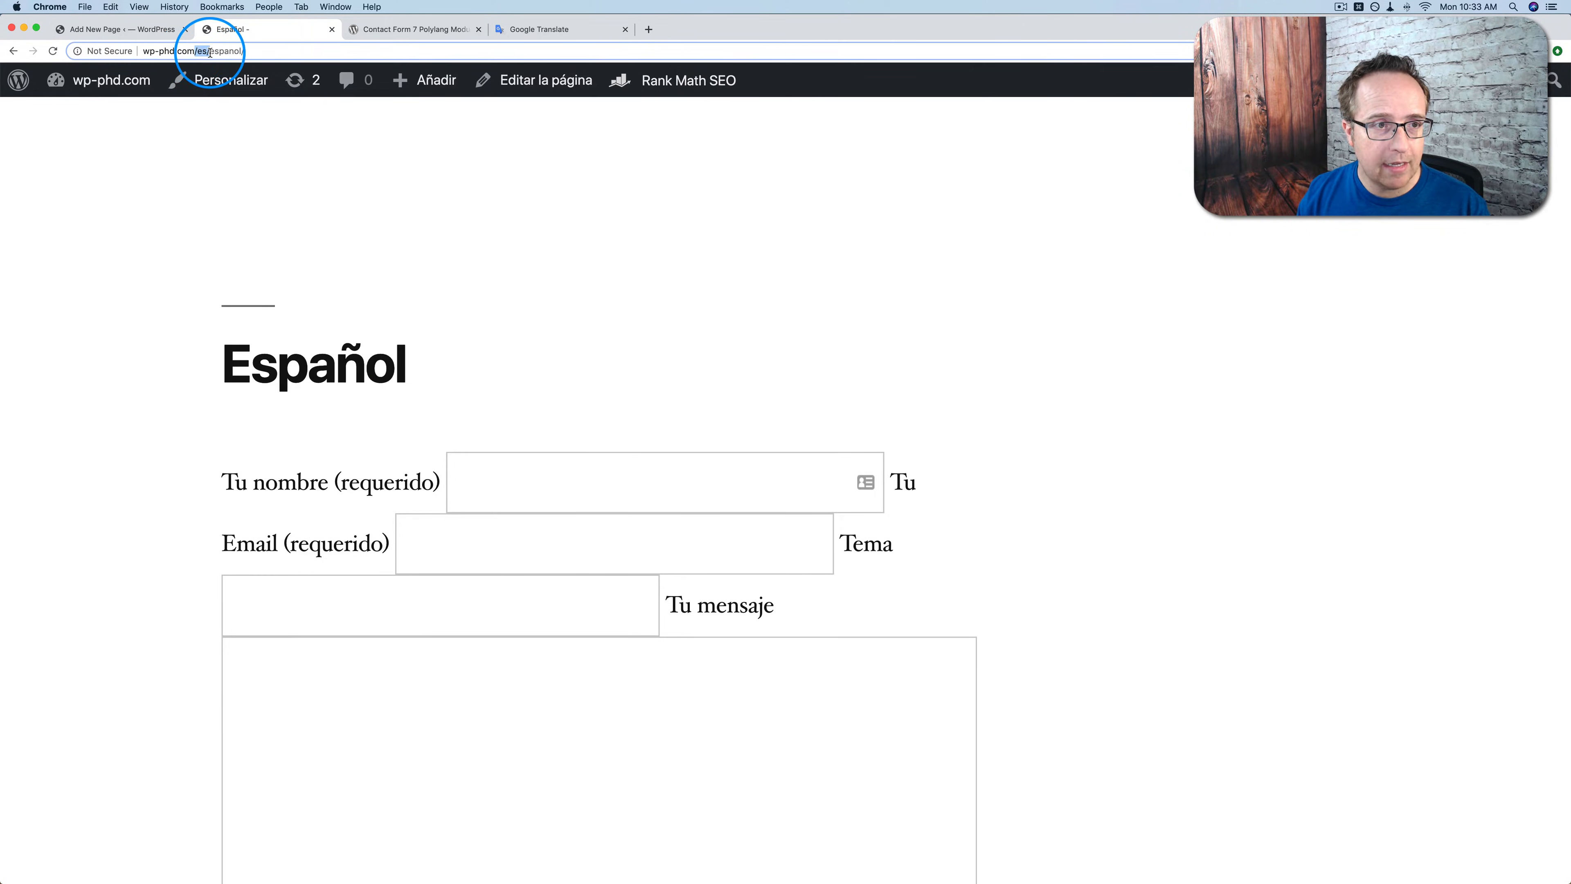
pyautogui.moveTo(252, 52); pyautogui.dragTo(214, 54)
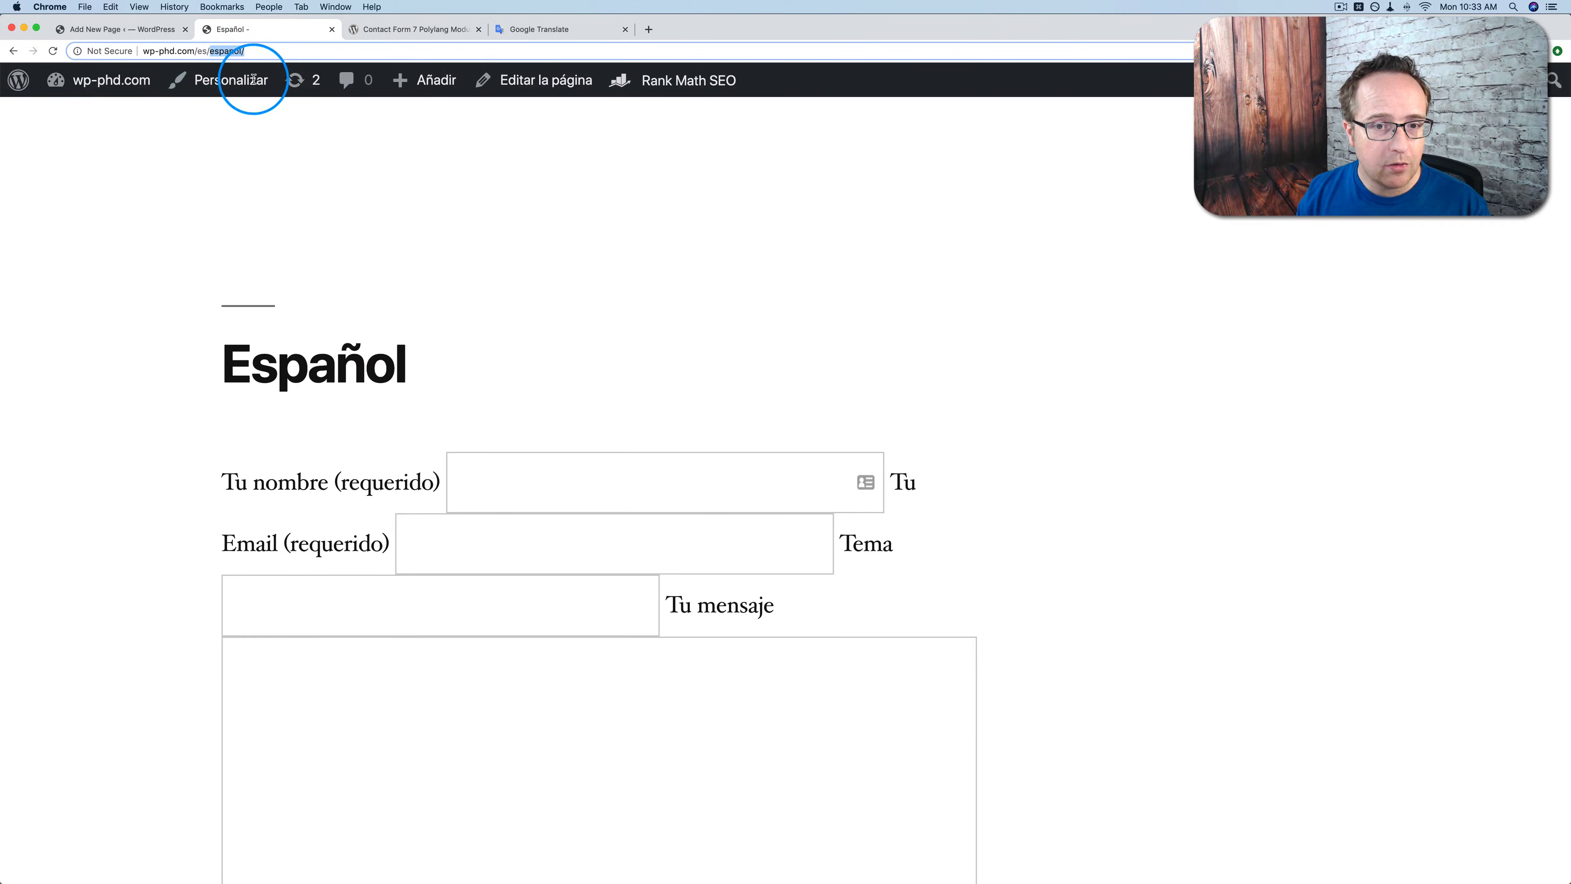
pyautogui.scroll(1, 435, 265)
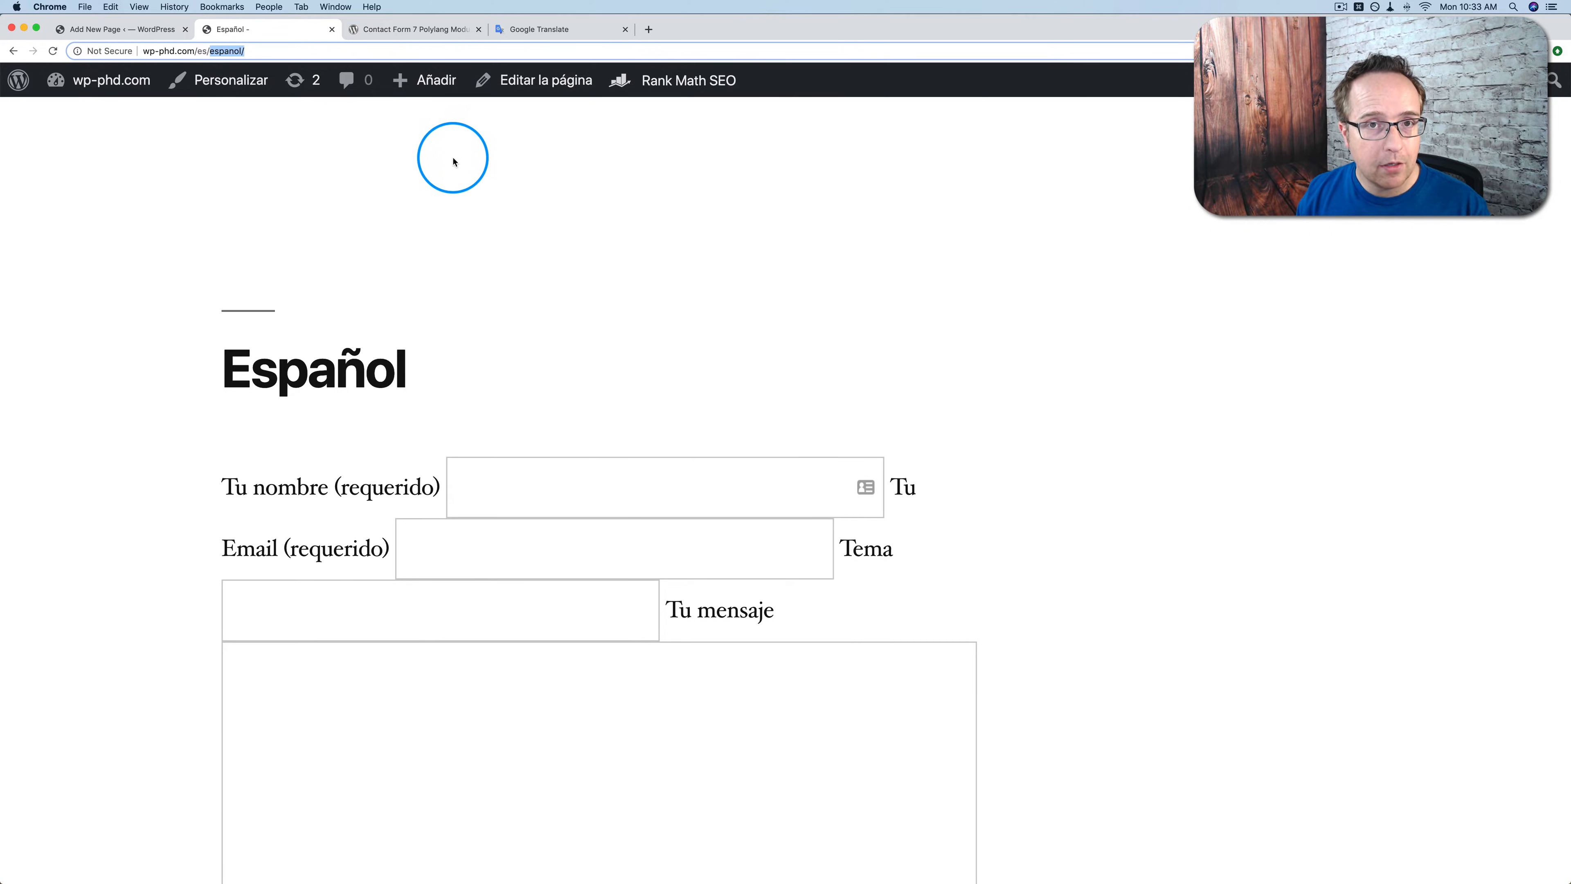
# In the site's menu settings, assign Main Menu to the Primary Español display location as well and save it.
pyautogui.click(128, 32)
pyautogui.moveTo(133, 447)
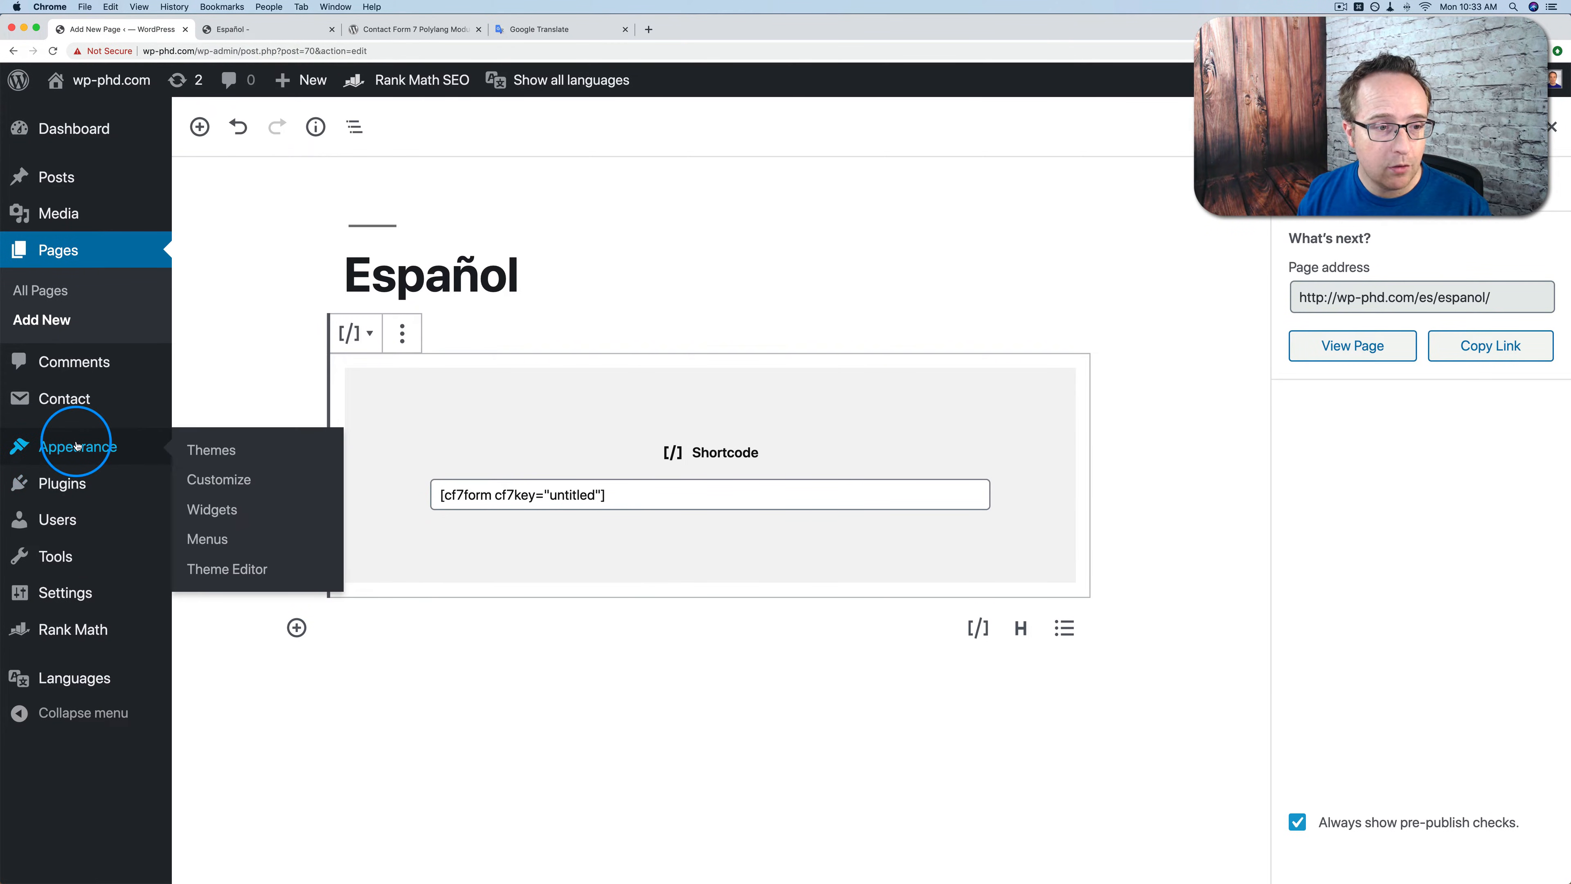
pyautogui.click(209, 538)
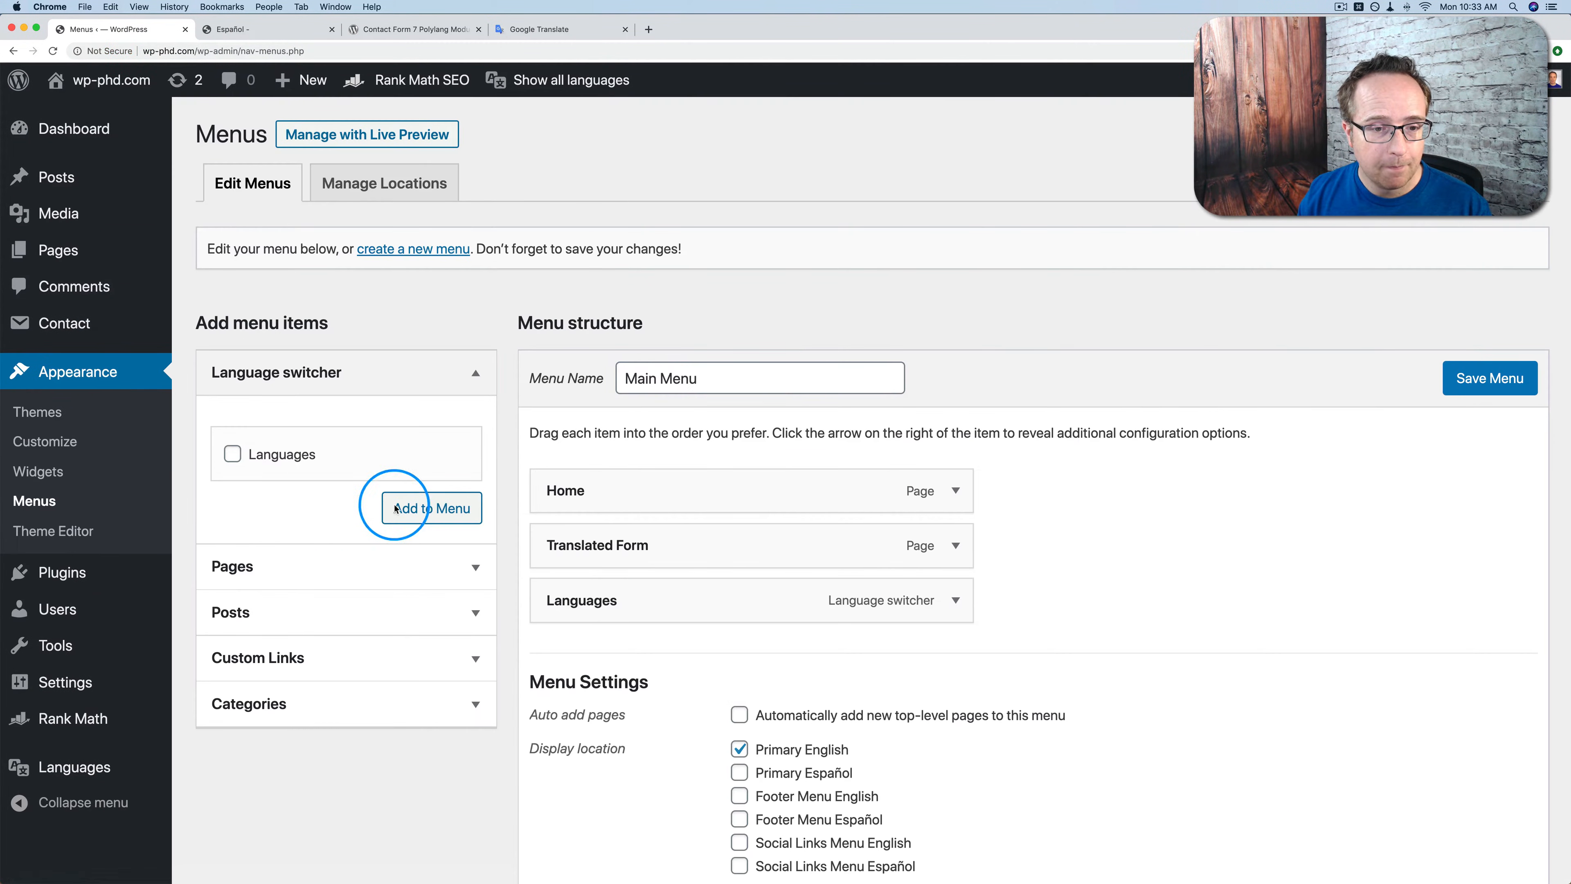
pyautogui.scroll(-1, 520, 464)
pyautogui.scroll(-3, 520, 464)
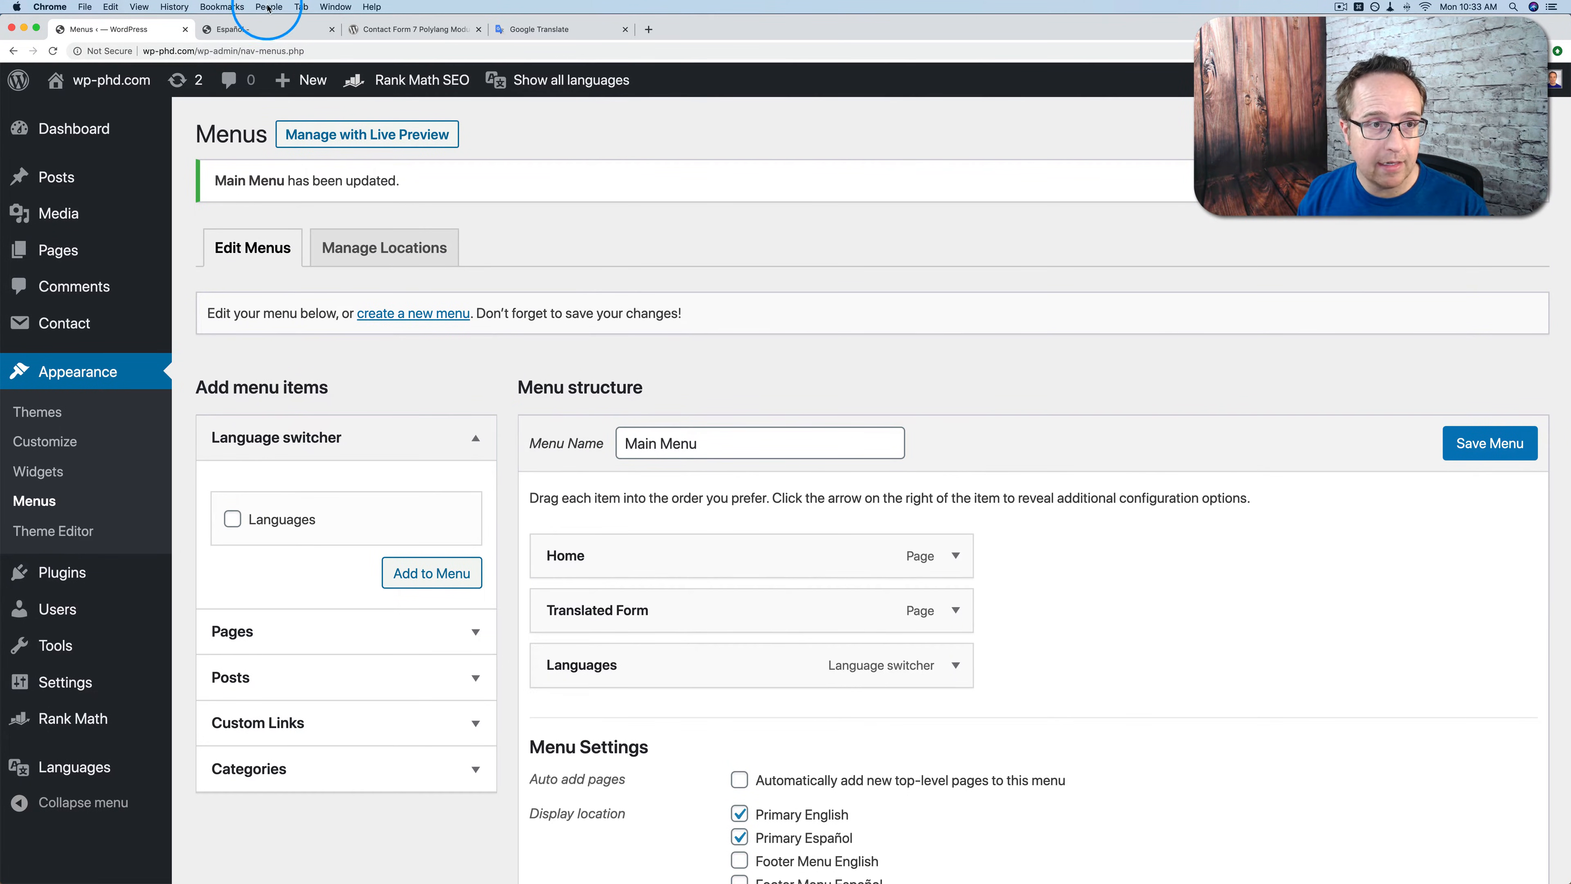
# Reload the live Español page and test switching between the English and Spanish versions with the flag links.
pyautogui.click(266, 29)
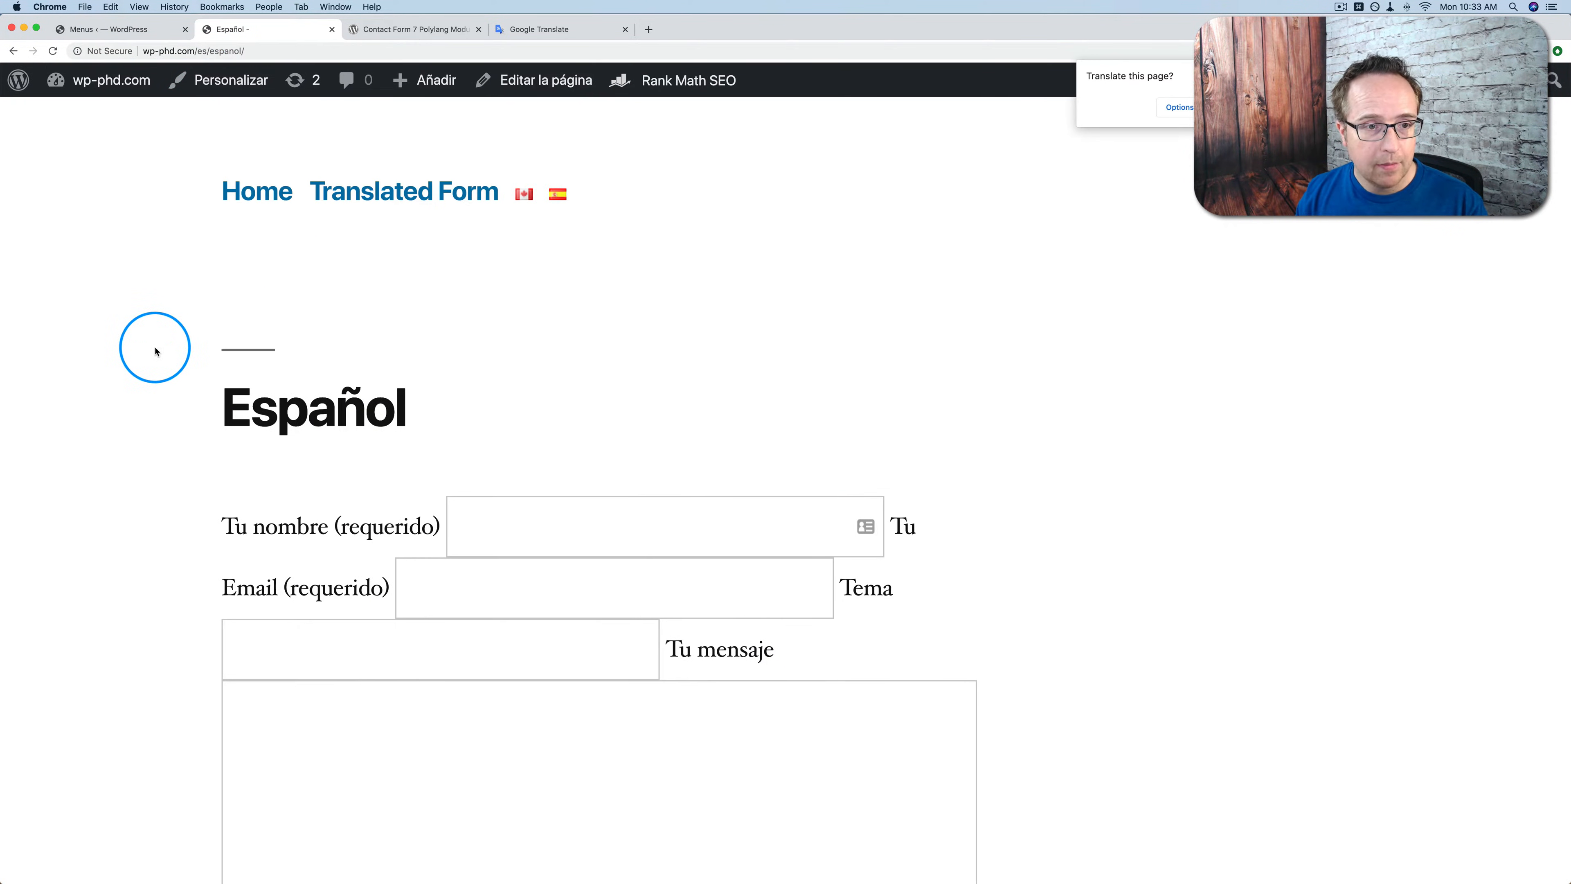
pyautogui.click(522, 195)
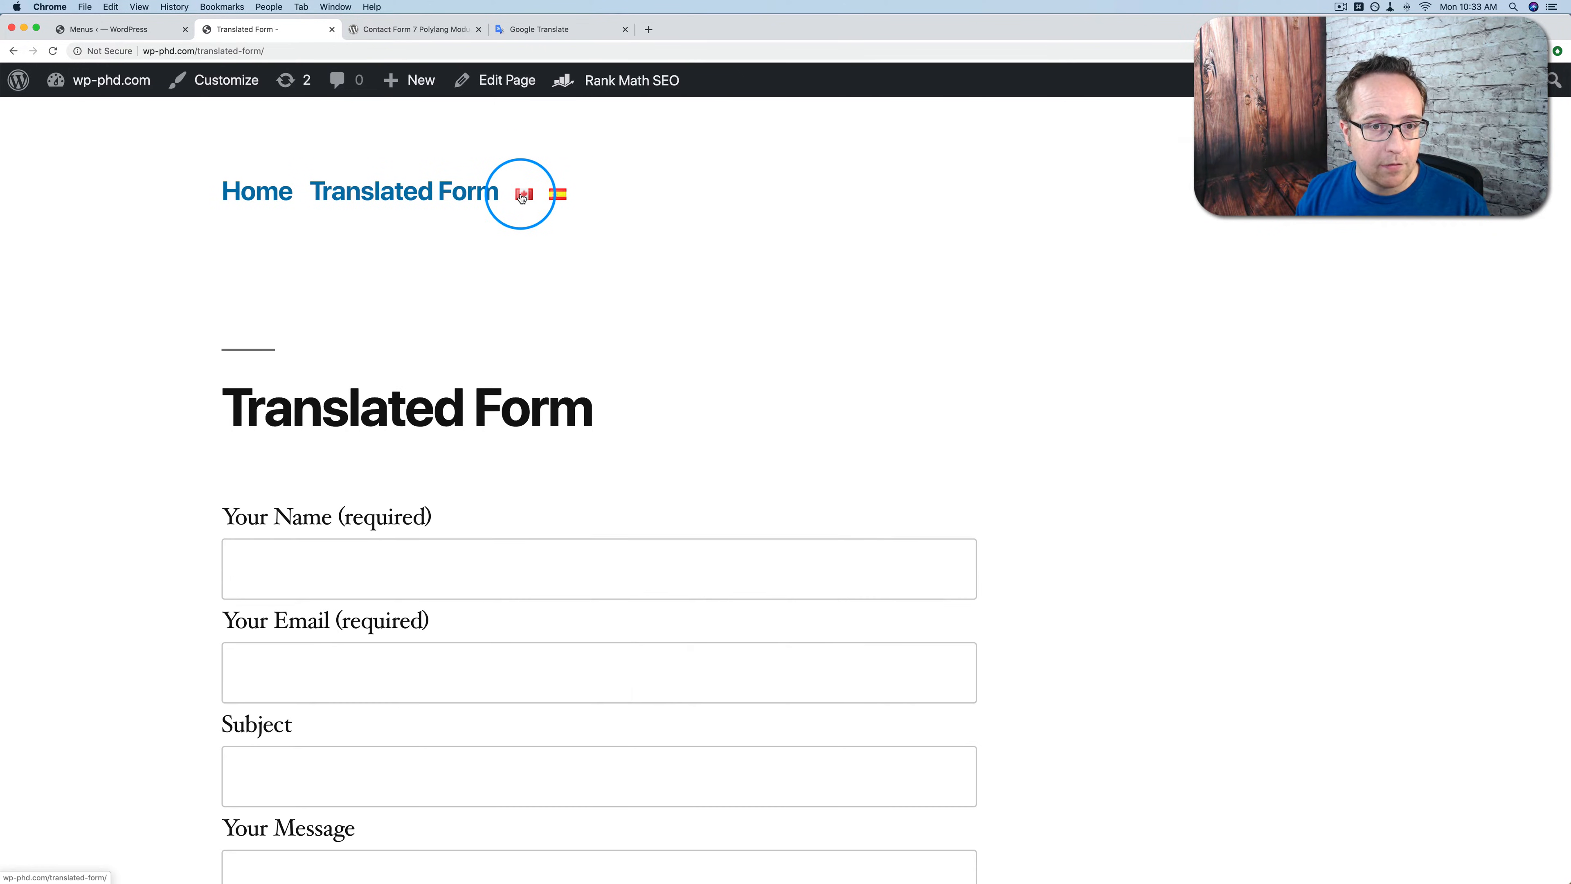
pyautogui.click(557, 194)
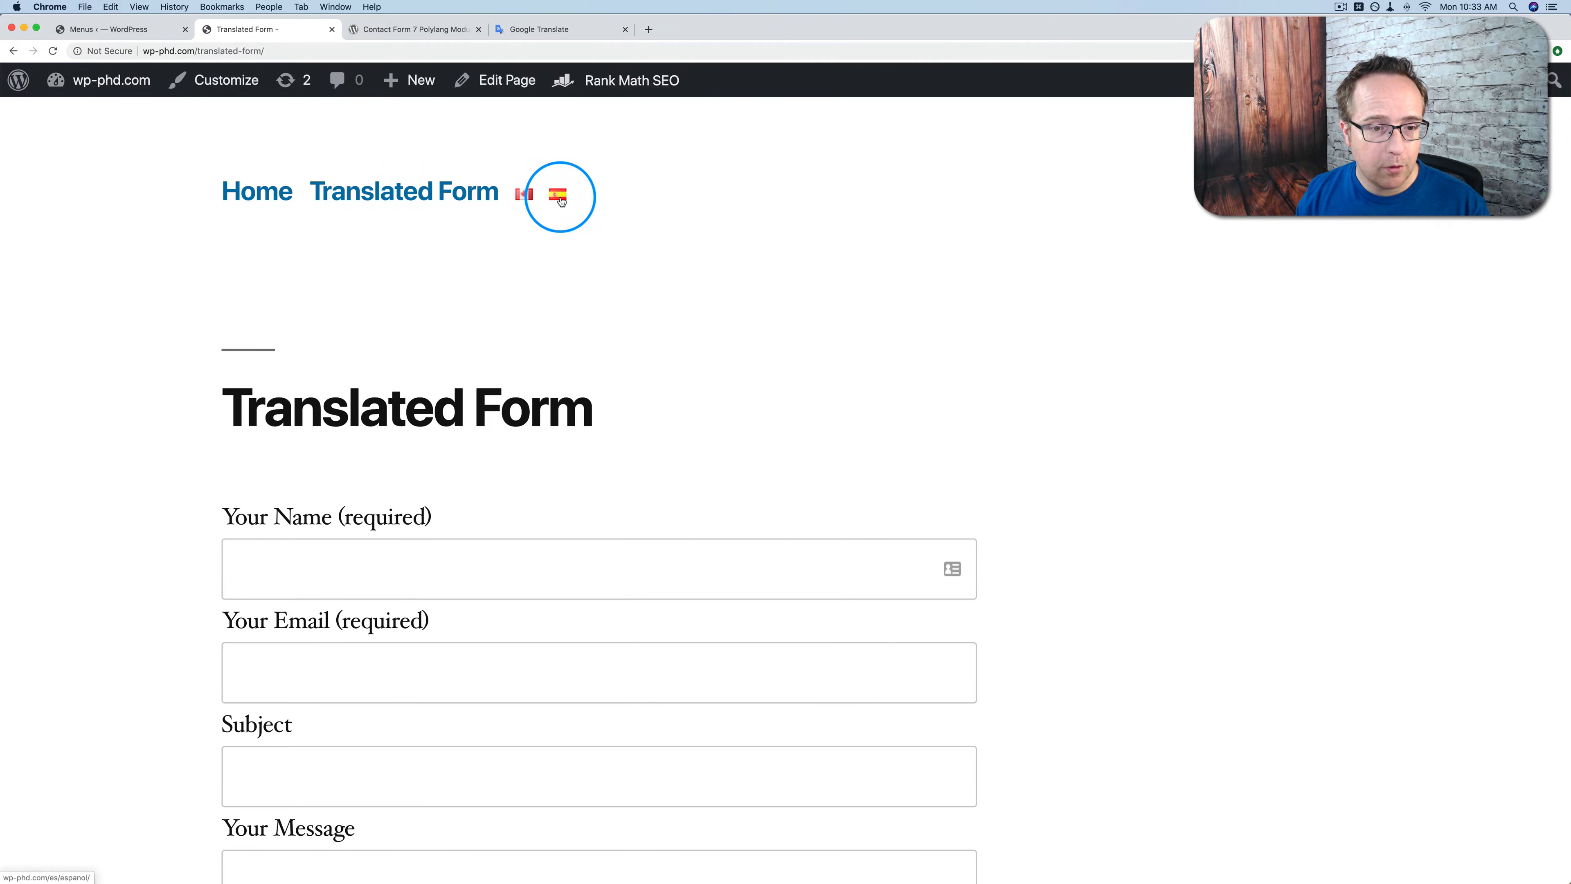
pyautogui.click(522, 195)
pyautogui.click(556, 195)
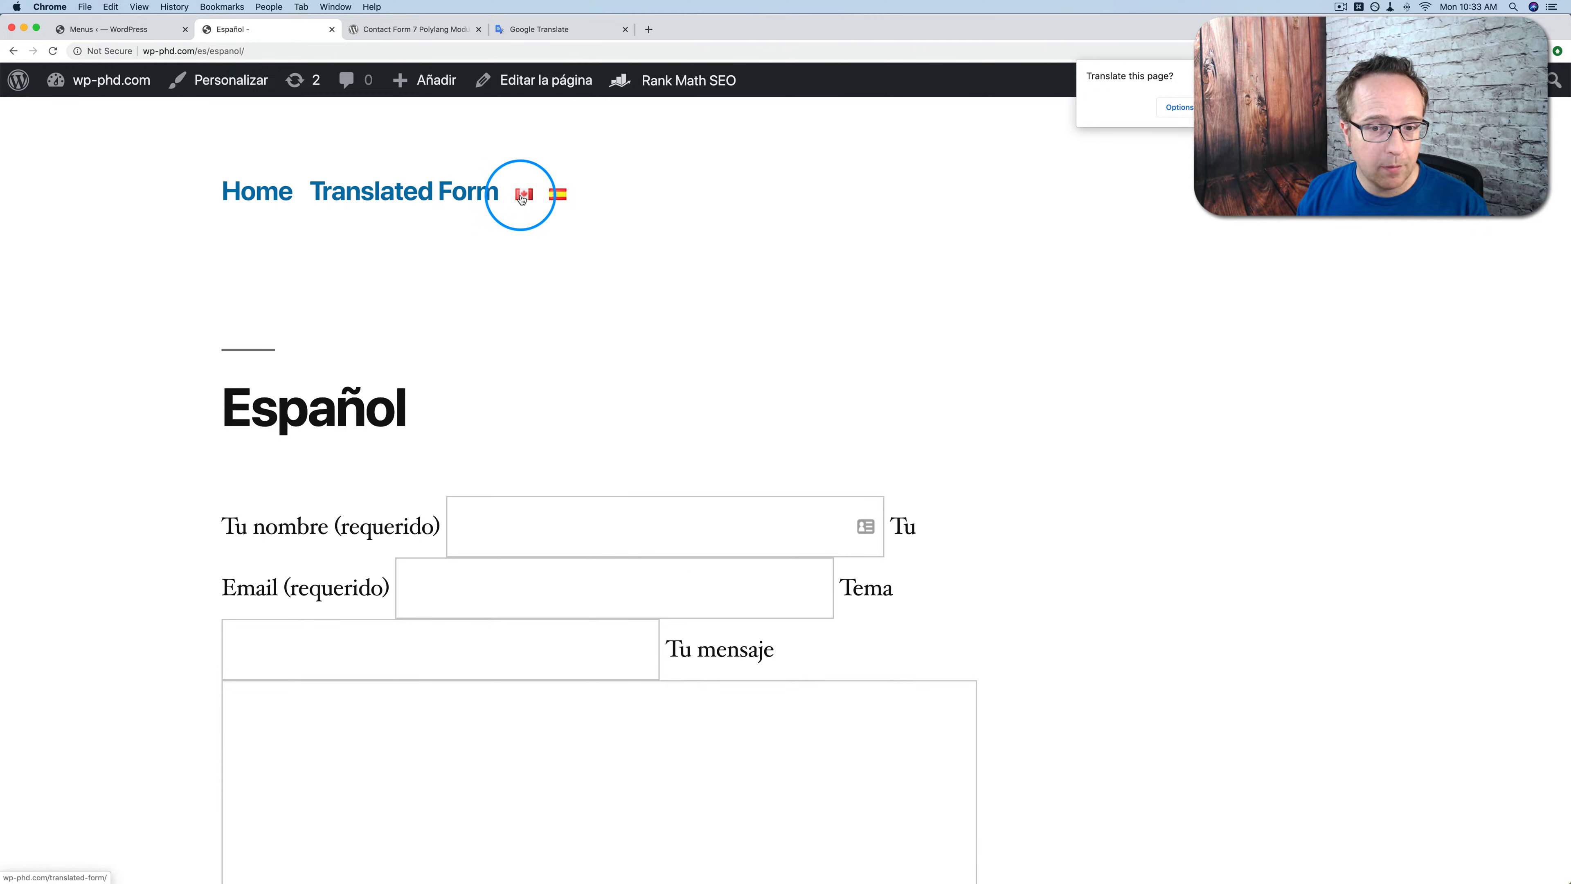
# Open the English Simple Contact Form from the contact forms list and copy its entire form code.
pyautogui.click(100, 30)
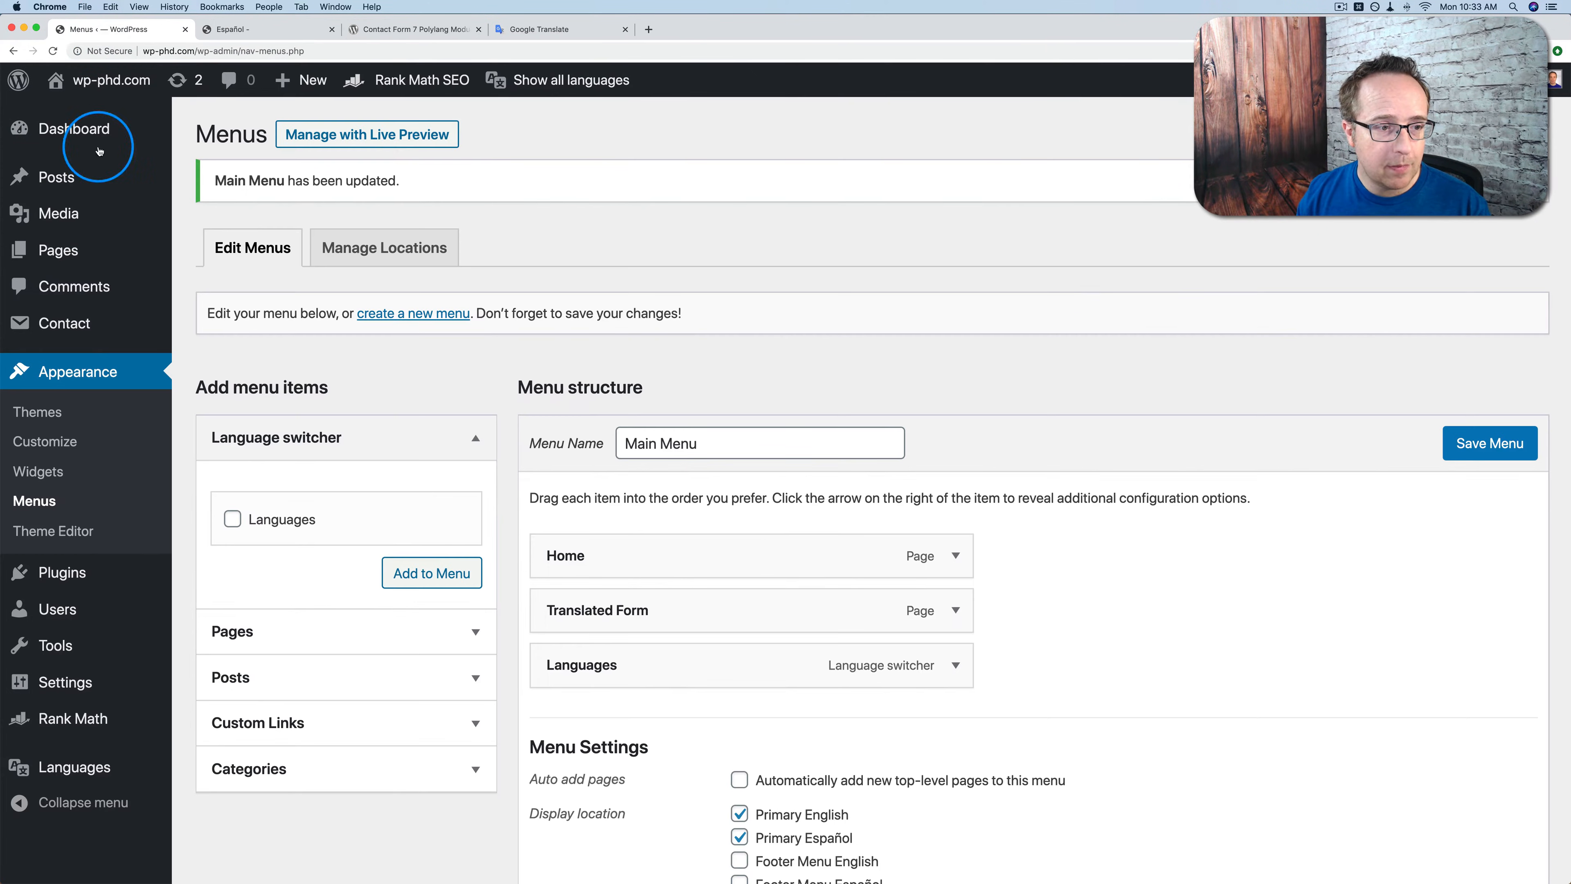
pyautogui.moveTo(97, 328)
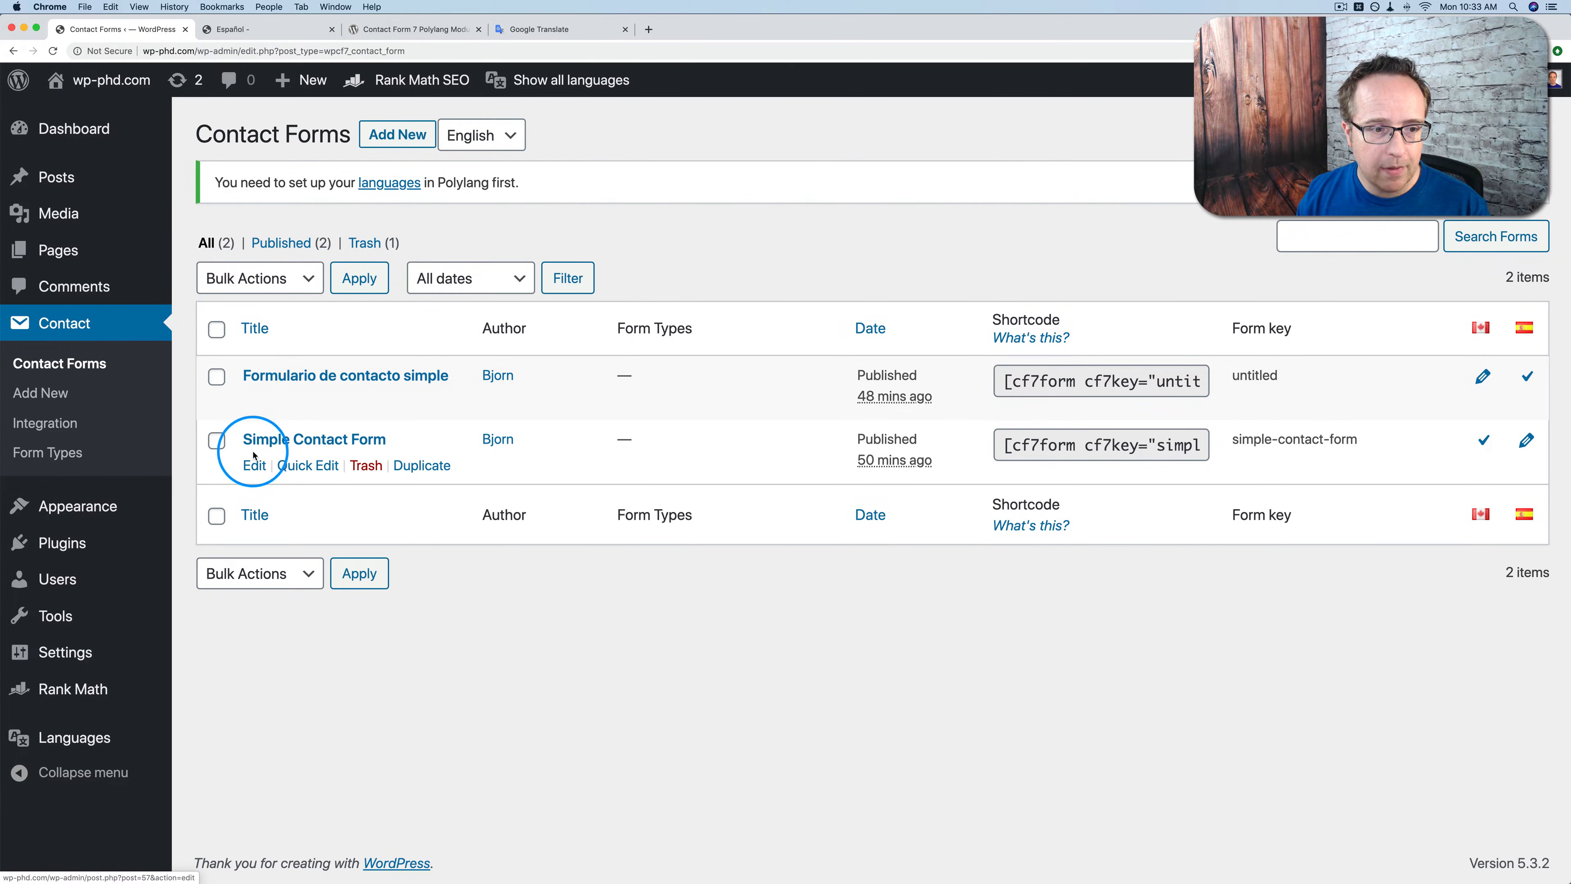
pyautogui.click(253, 465)
pyautogui.scroll(-3, 557, 582)
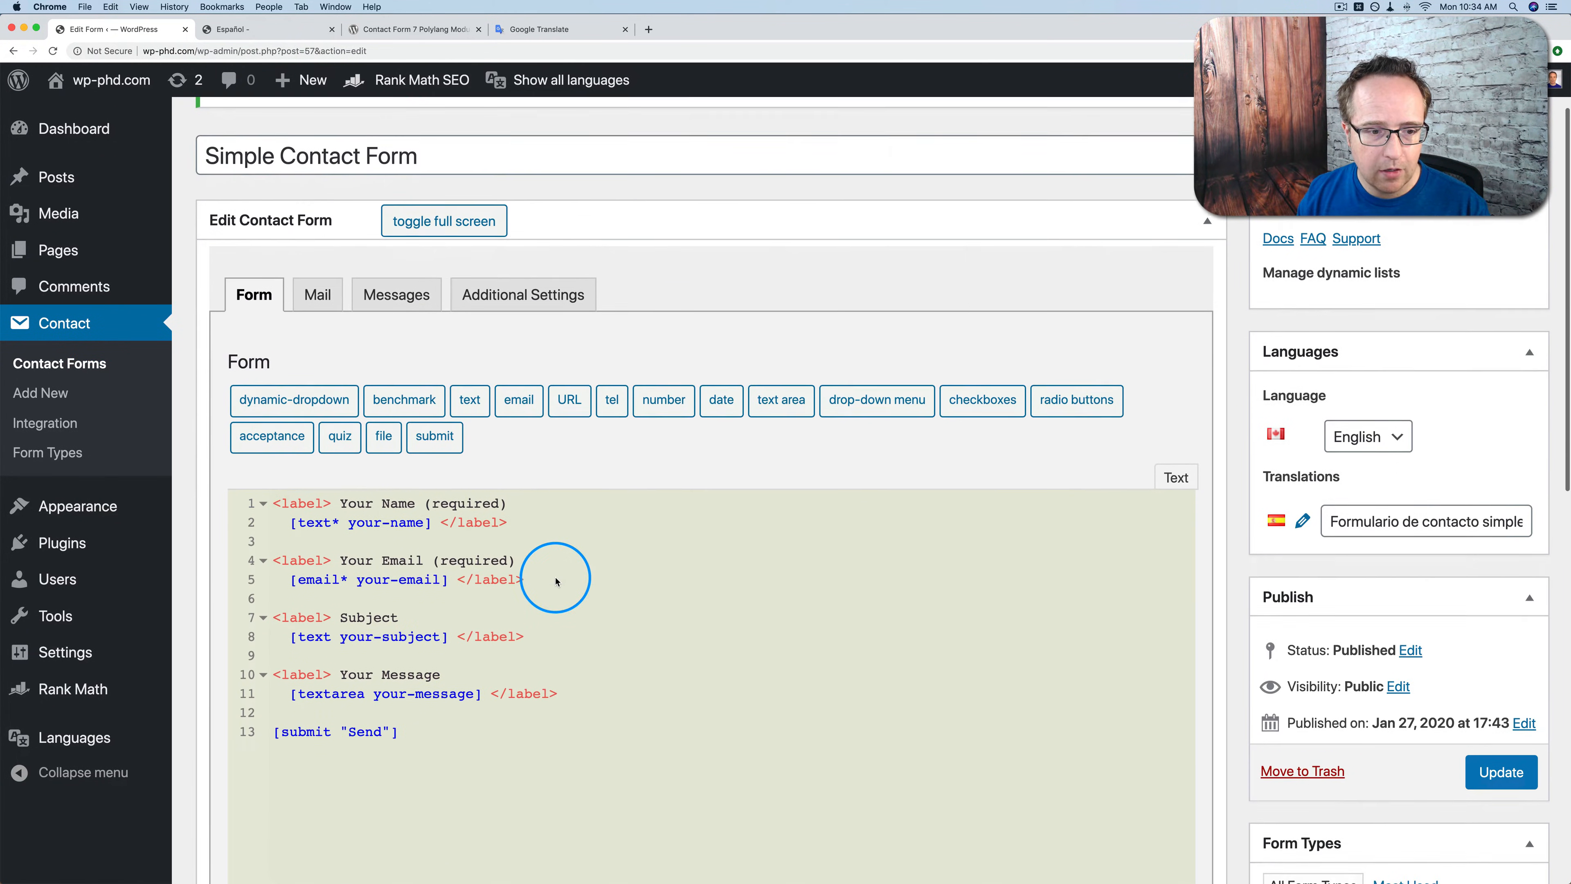
pyautogui.click(569, 653)
pyautogui.press('super+a')
pyautogui.press('super+c')
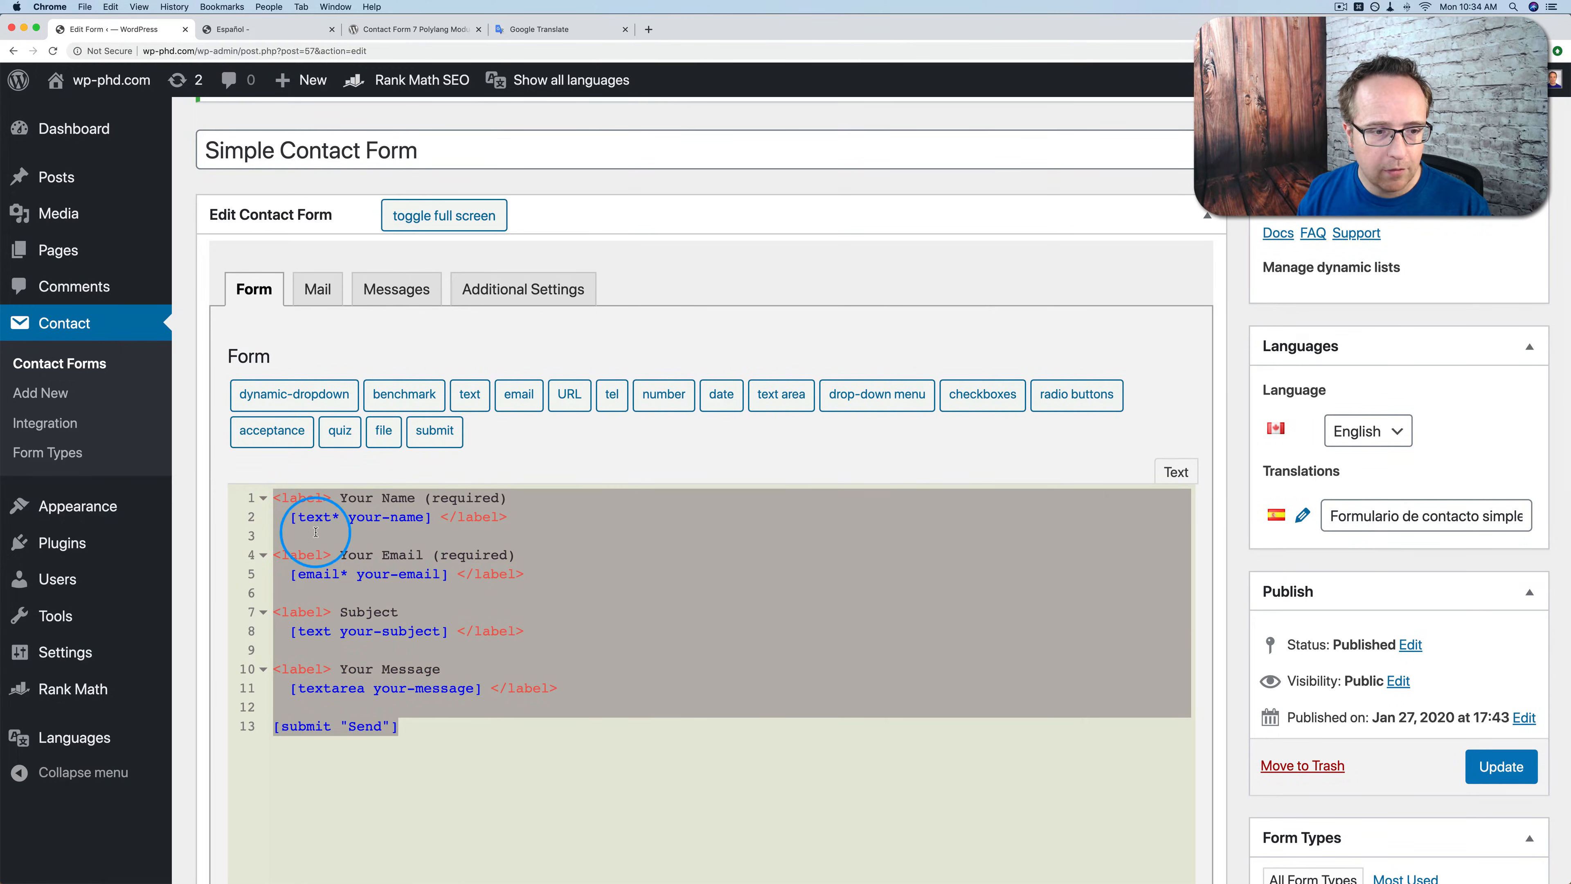
pyautogui.click(264, 498)
pyautogui.click(264, 498)
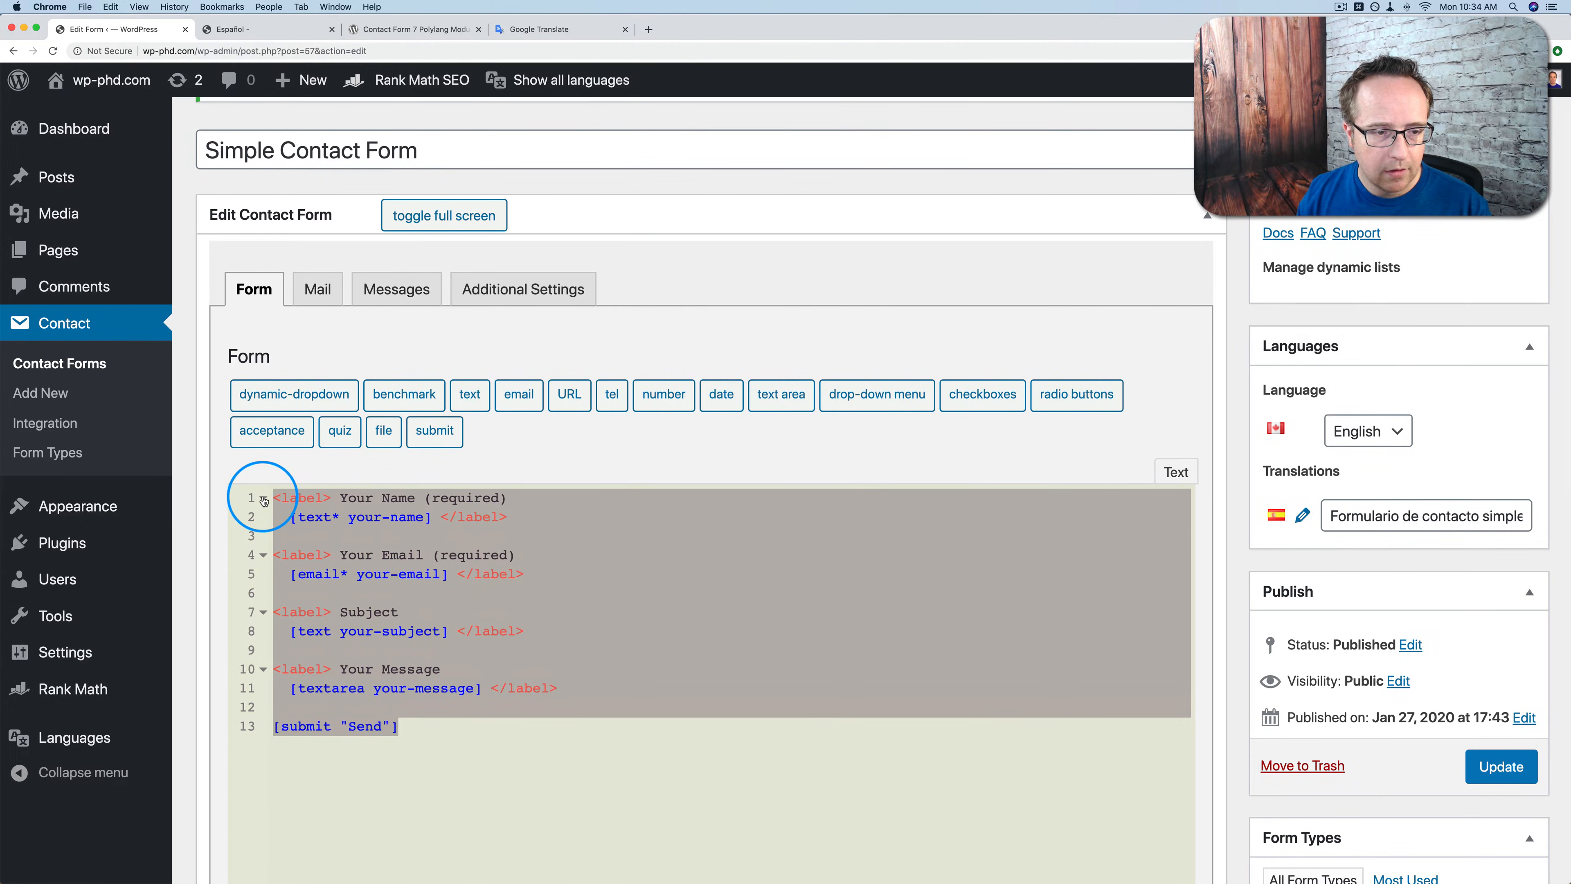
# Try replacing the code of "Formulario de contacto simple" with the copied English code, and restore the Spanish labels.
pyautogui.click(64, 370)
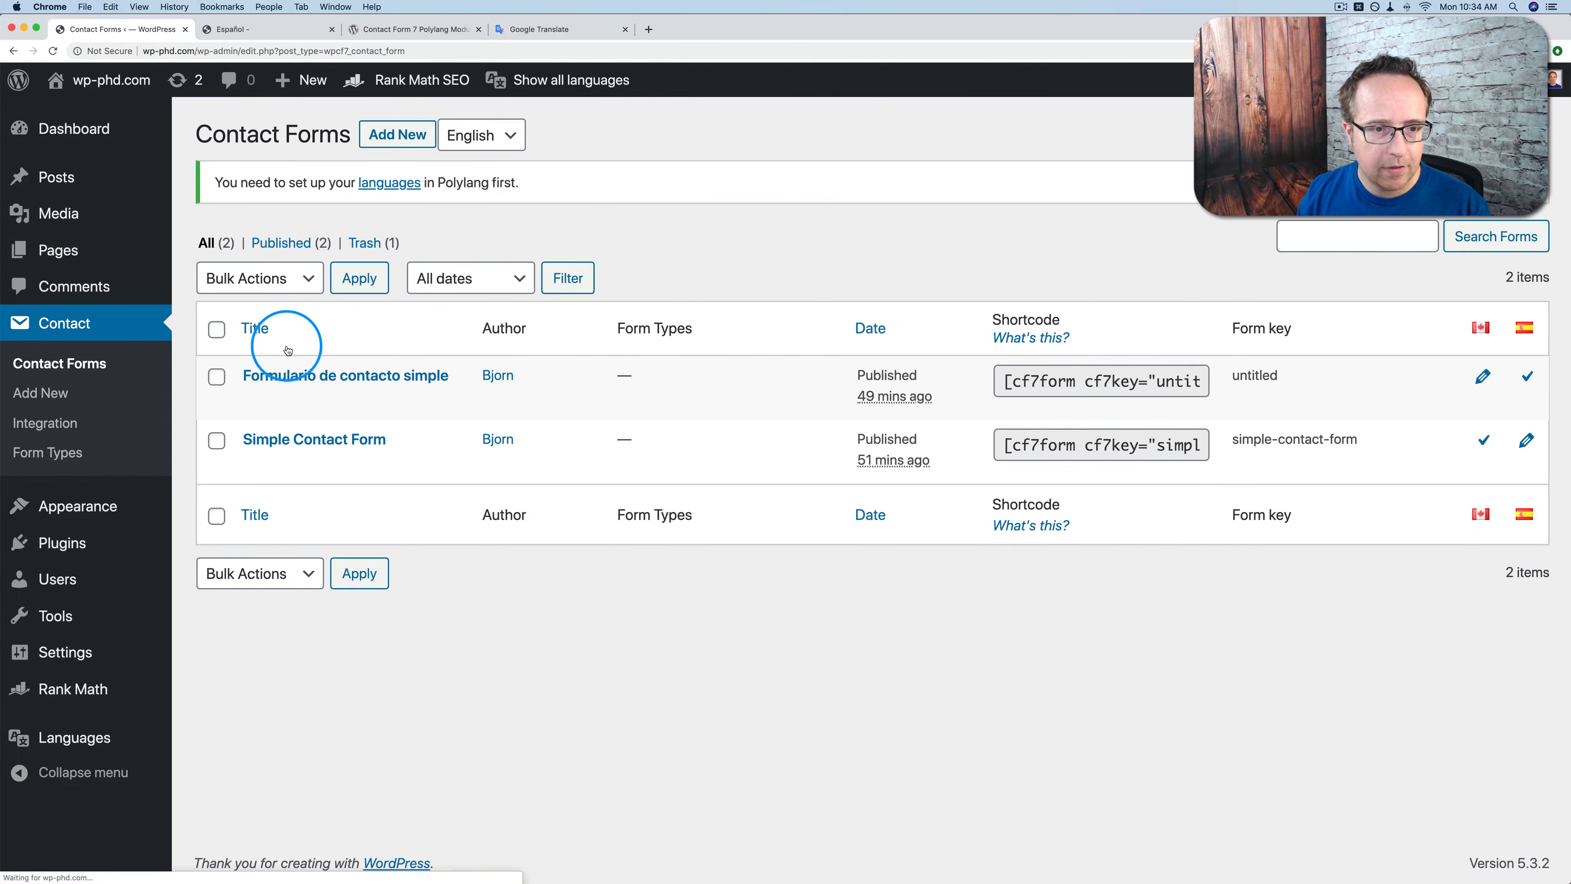
pyautogui.click(247, 400)
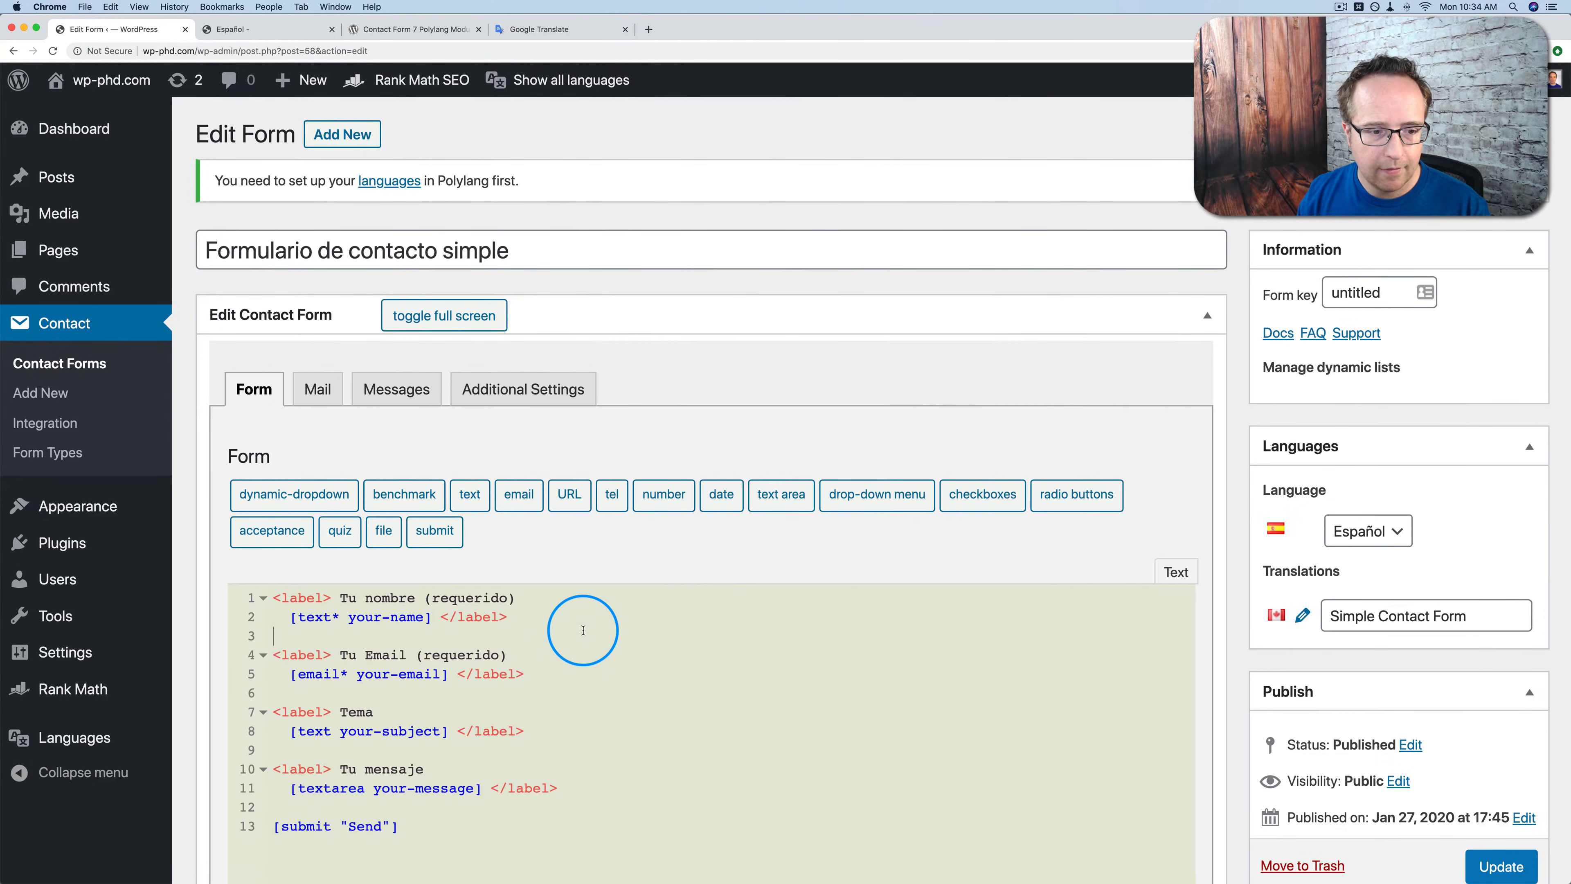
pyautogui.scroll(-5, 579, 627)
pyautogui.click(583, 630)
pyautogui.press('super+a')
pyautogui.press('super+v')
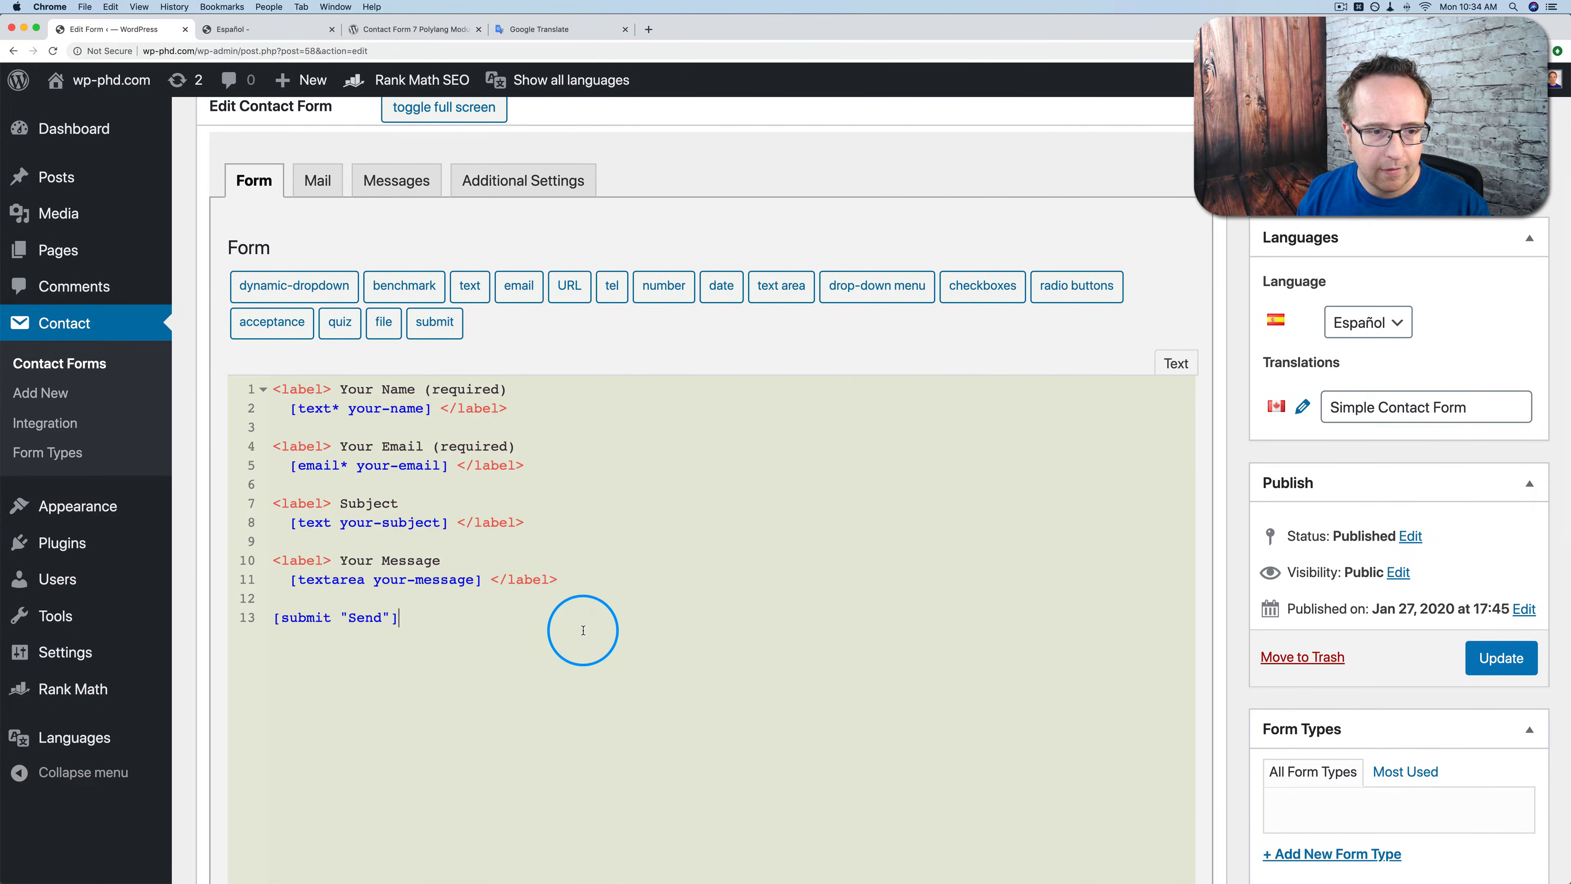
pyautogui.press('super+a')
pyautogui.write('<label> Tu nombre (requerido)   [text* your-name] </label>  <label> Tu Email (requerido)   [email* your-email] </label>  <label> Tema   [text your-subject] </label>  <label> Tu mensaje   [textarea your-message] </label>  [submit "Send"]')
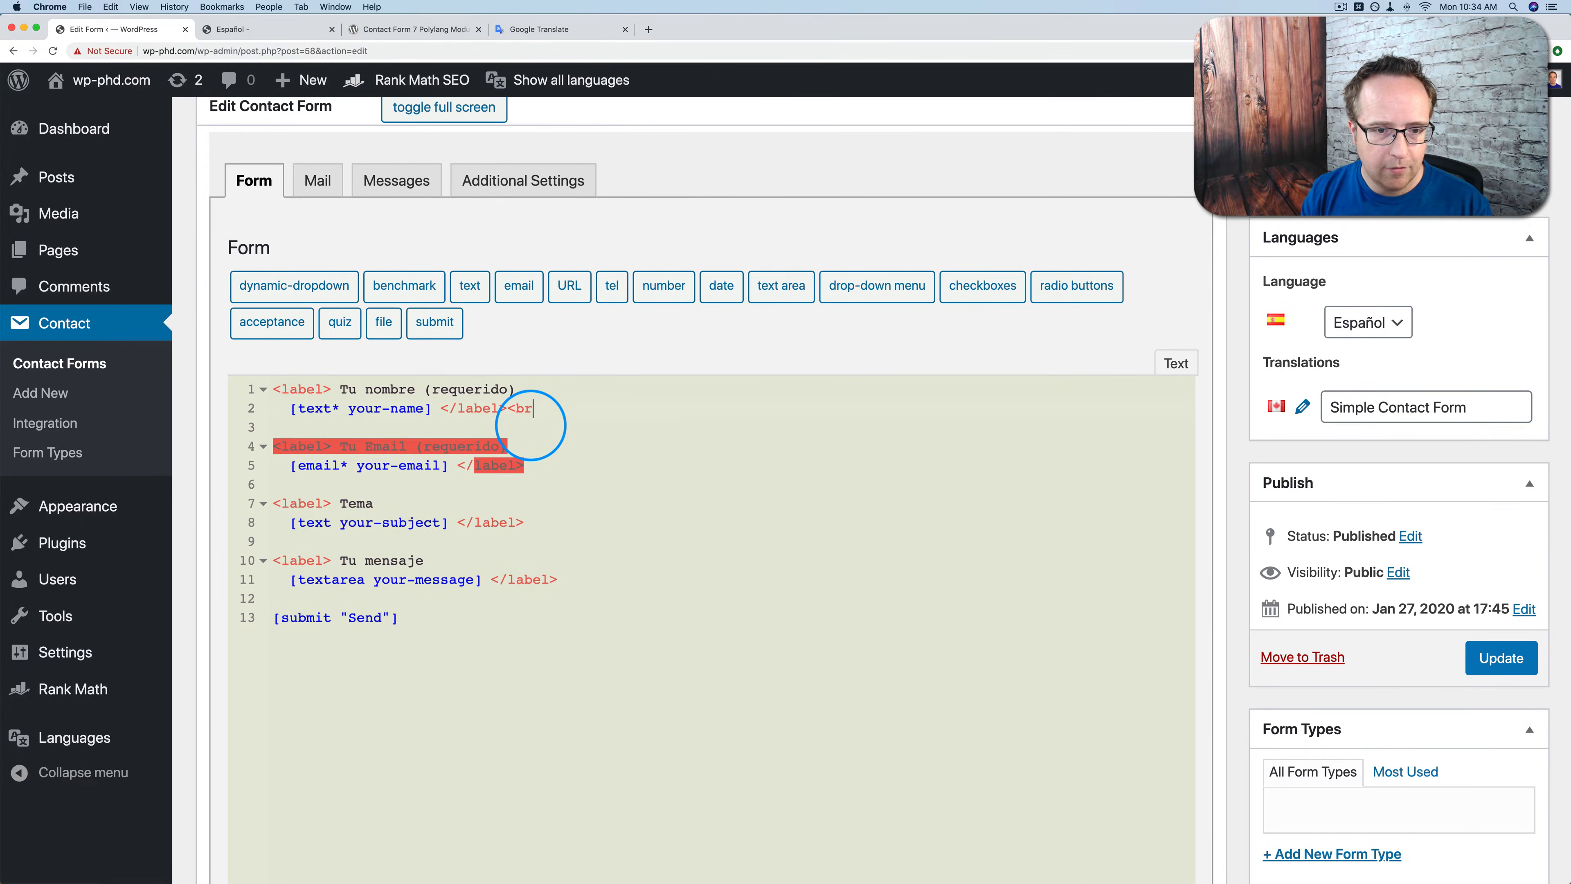
# Add a <br/> after each of the four closing label tags in the Spanish form code and update the form.
pyautogui.moveTo(550, 408); pyautogui.dragTo(513, 410)
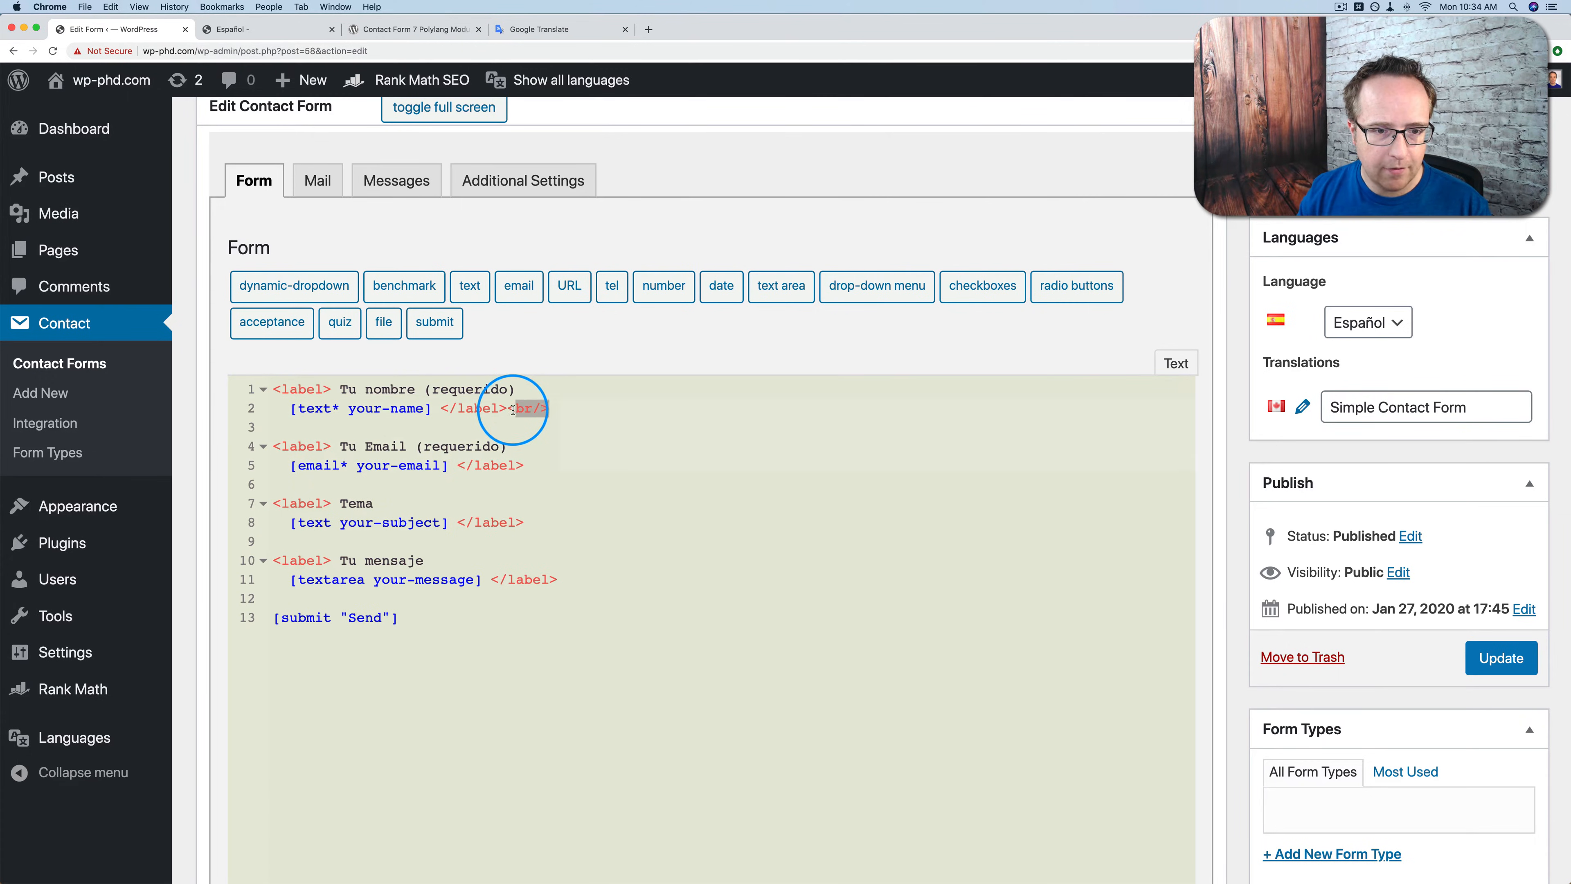
pyautogui.press('super+c')
pyautogui.click(524, 465)
pyautogui.press('super+v')
pyautogui.click(524, 522)
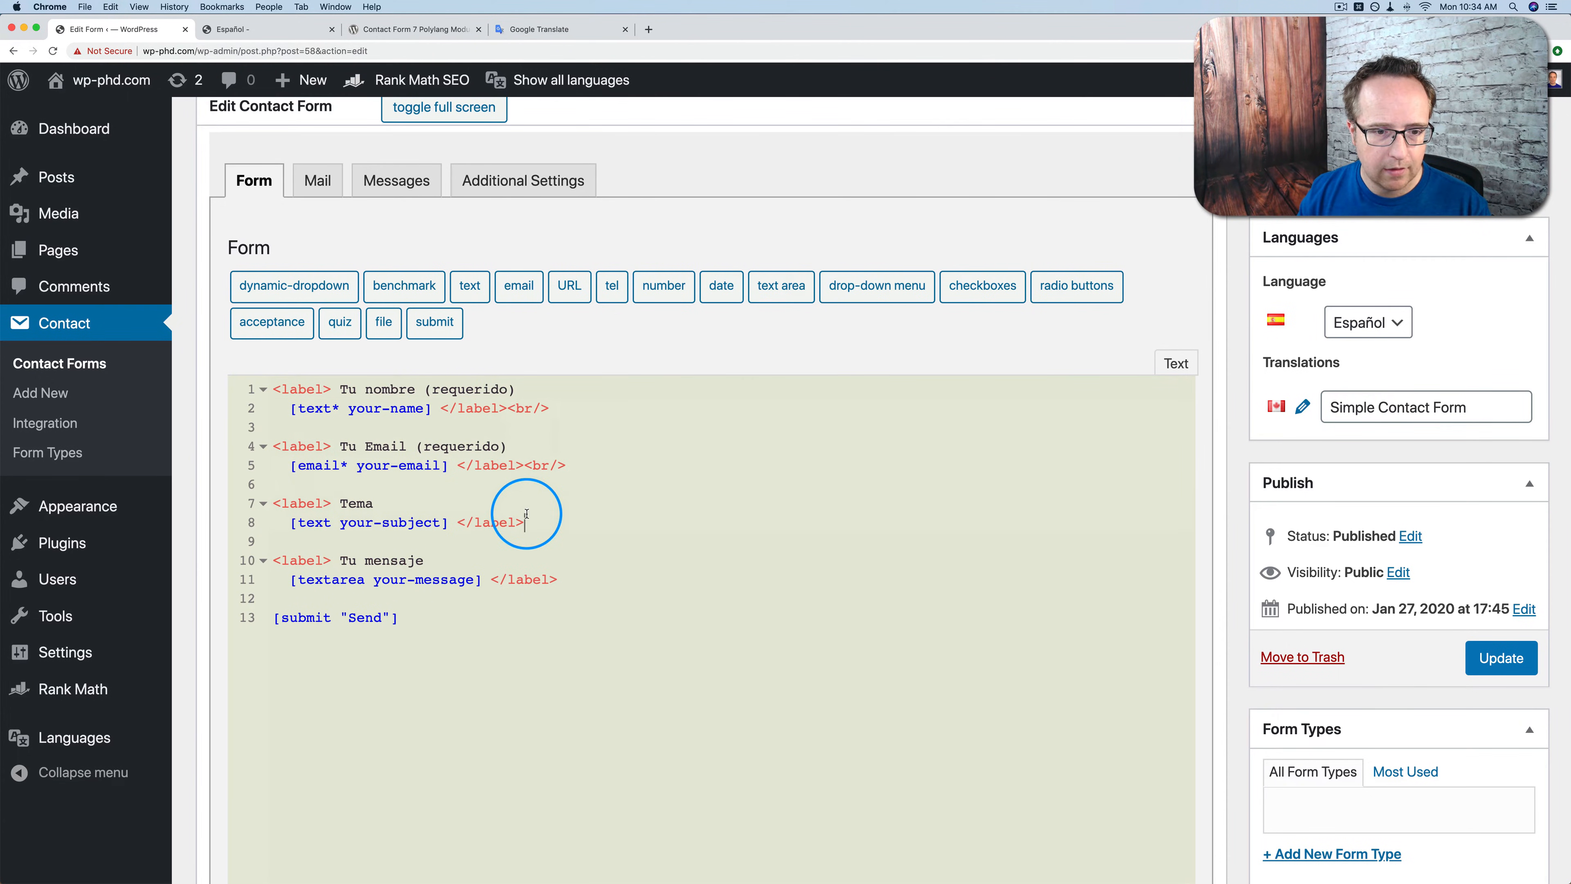
pyautogui.press('super+v')
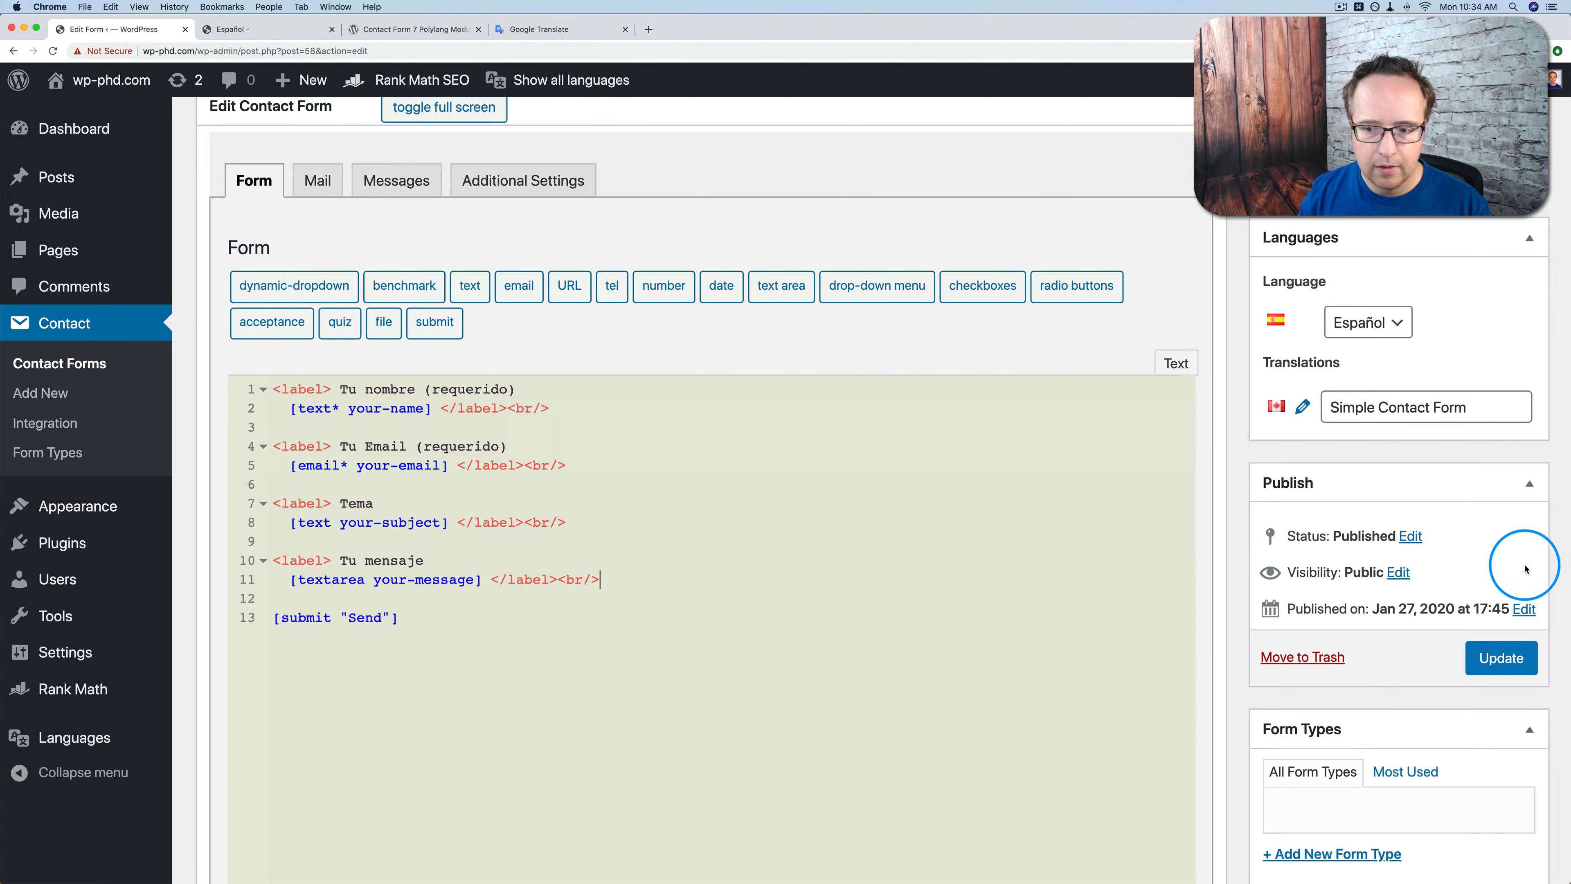
pyautogui.click(1501, 657)
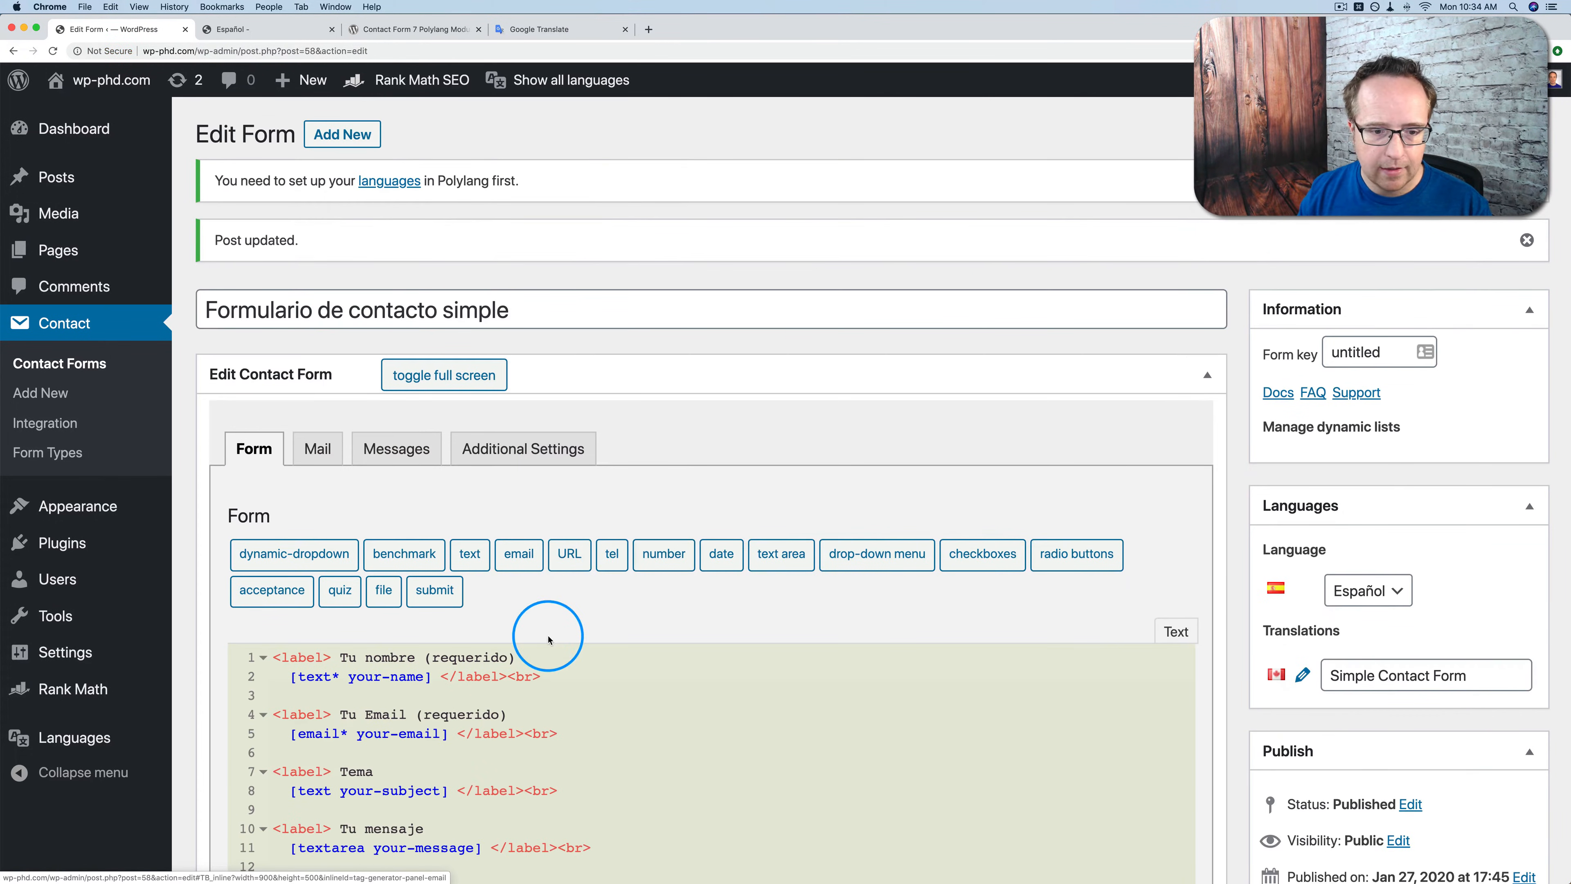
# Copy the <br> tag from the name field's line and check the form's layout on the reloaded Español page.
pyautogui.scroll(-3, 544, 631)
pyautogui.moveTo(543, 562); pyautogui.dragTo(511, 564)
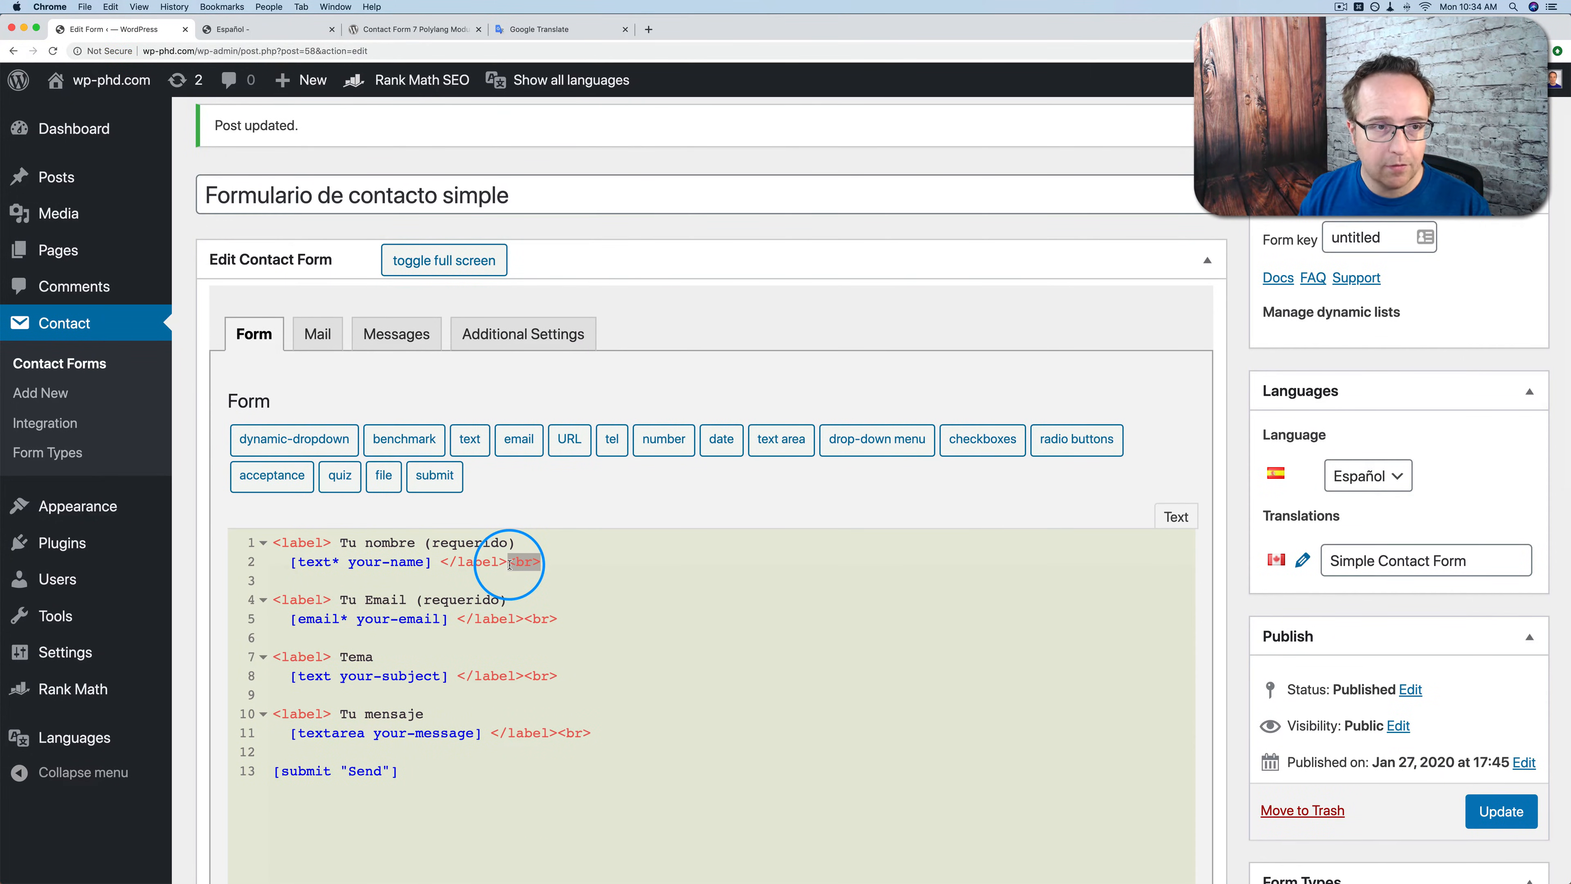
pyautogui.click(232, 29)
pyautogui.click(199, 202)
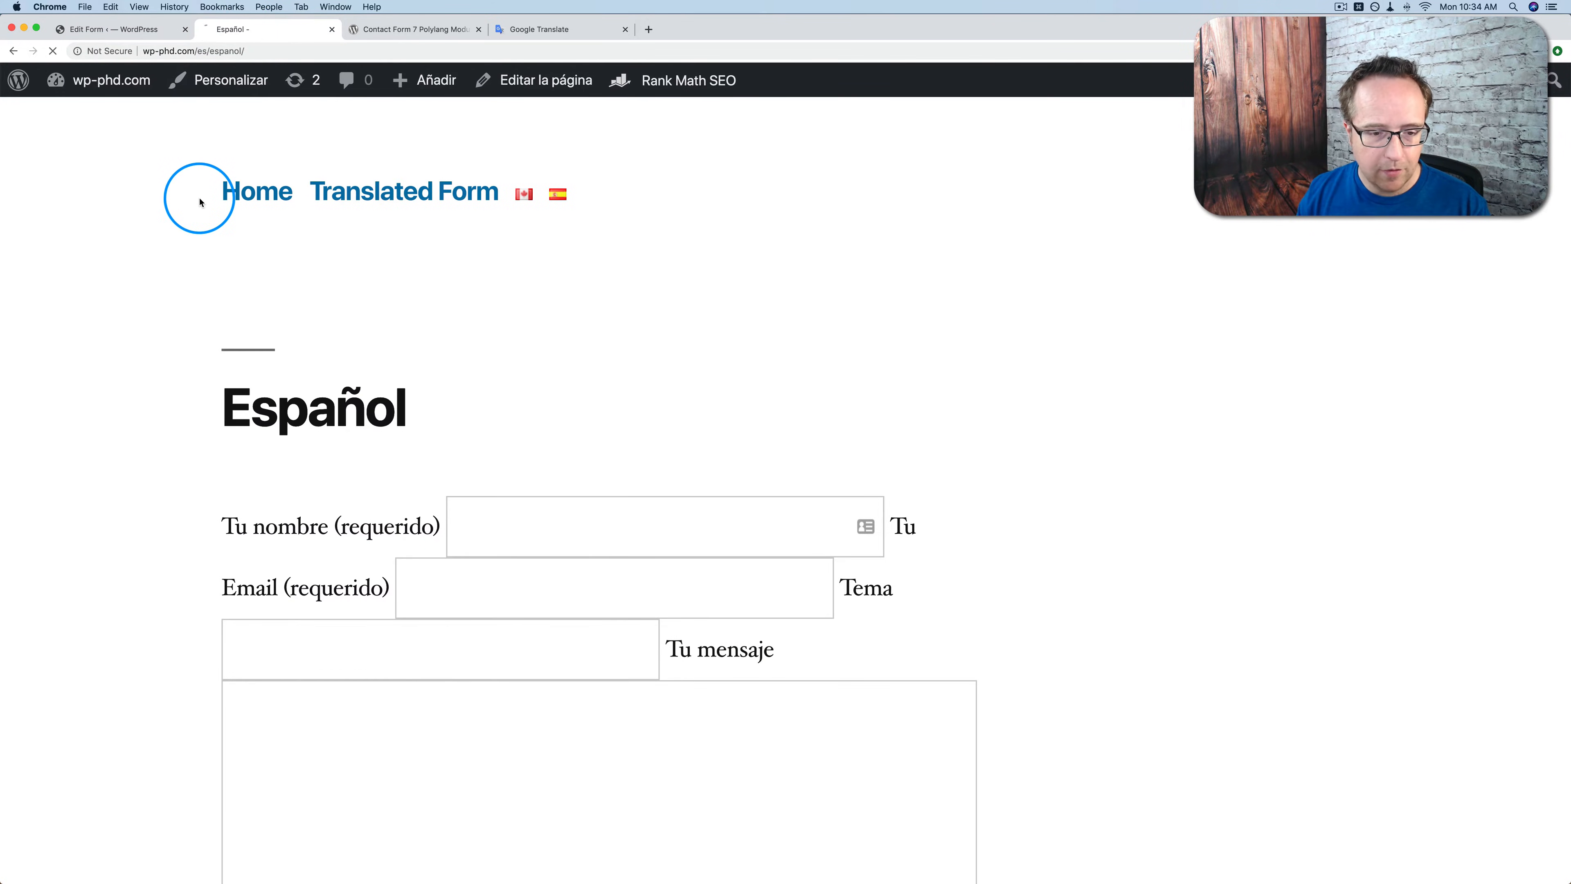
pyautogui.scroll(-1, 172, 538)
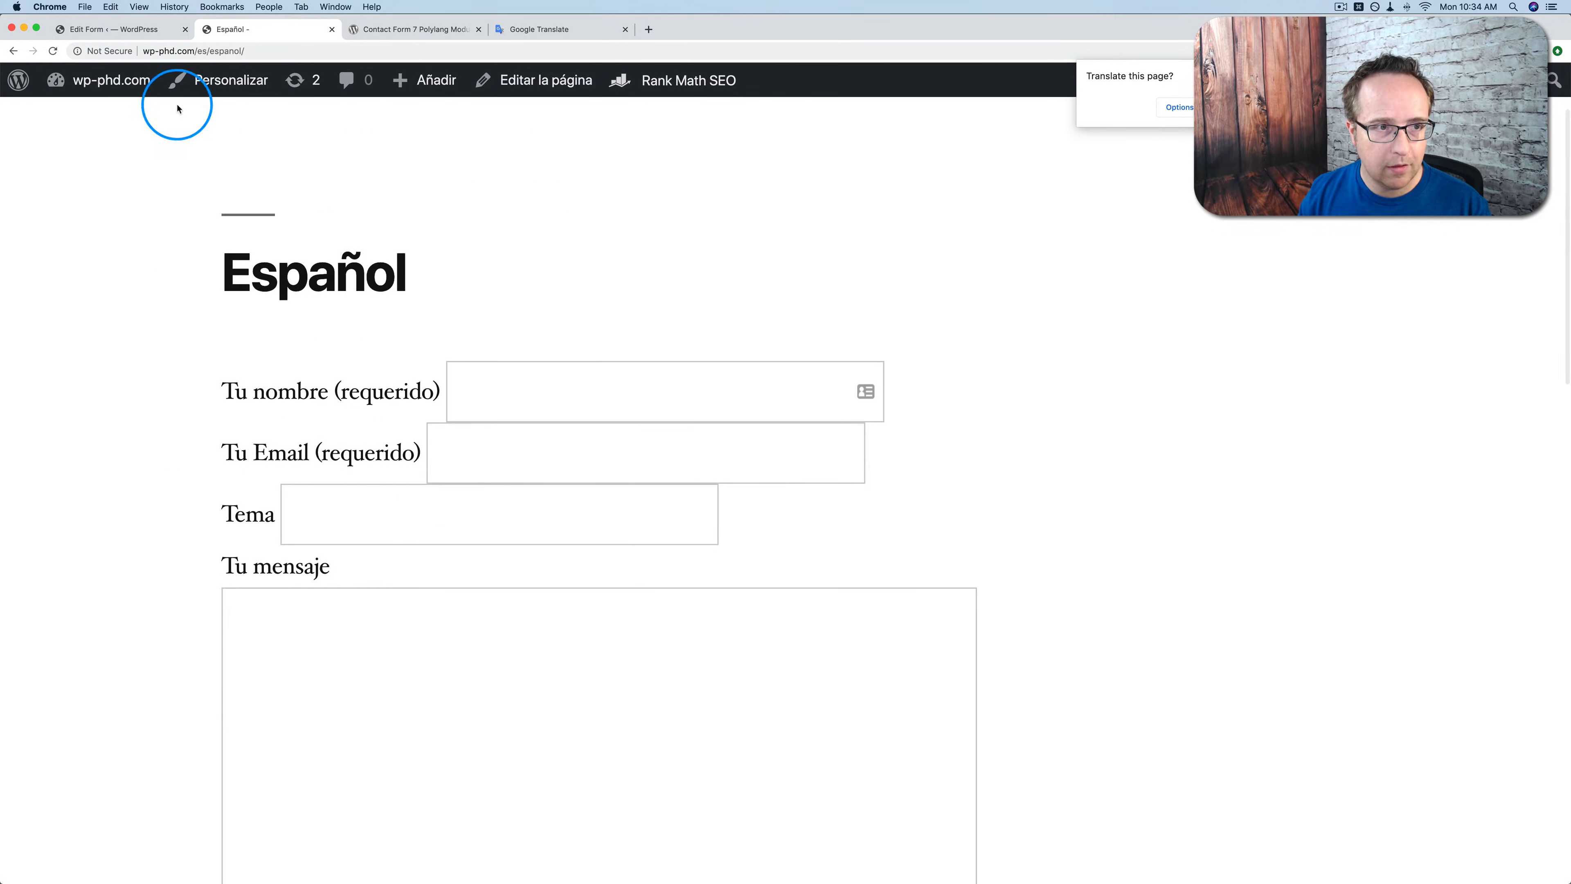
# Add a second <br> after each of the four labelled fields in the Spanish form code and update the form.
pyautogui.click(142, 31)
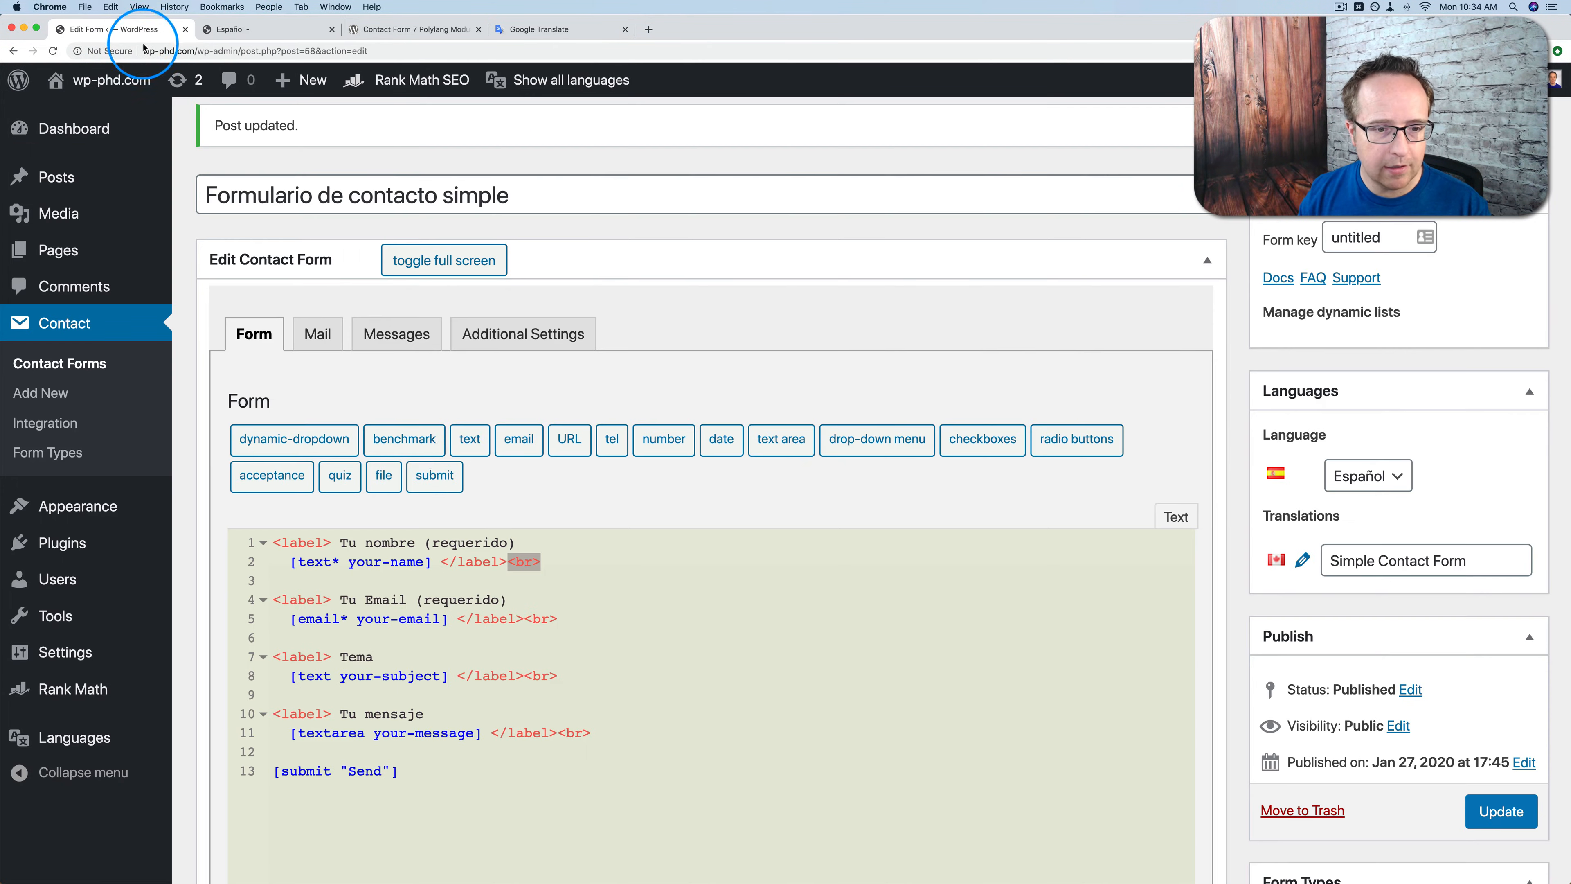
pyautogui.click(544, 560)
pyautogui.click(575, 612)
pyautogui.press('cmd+v')
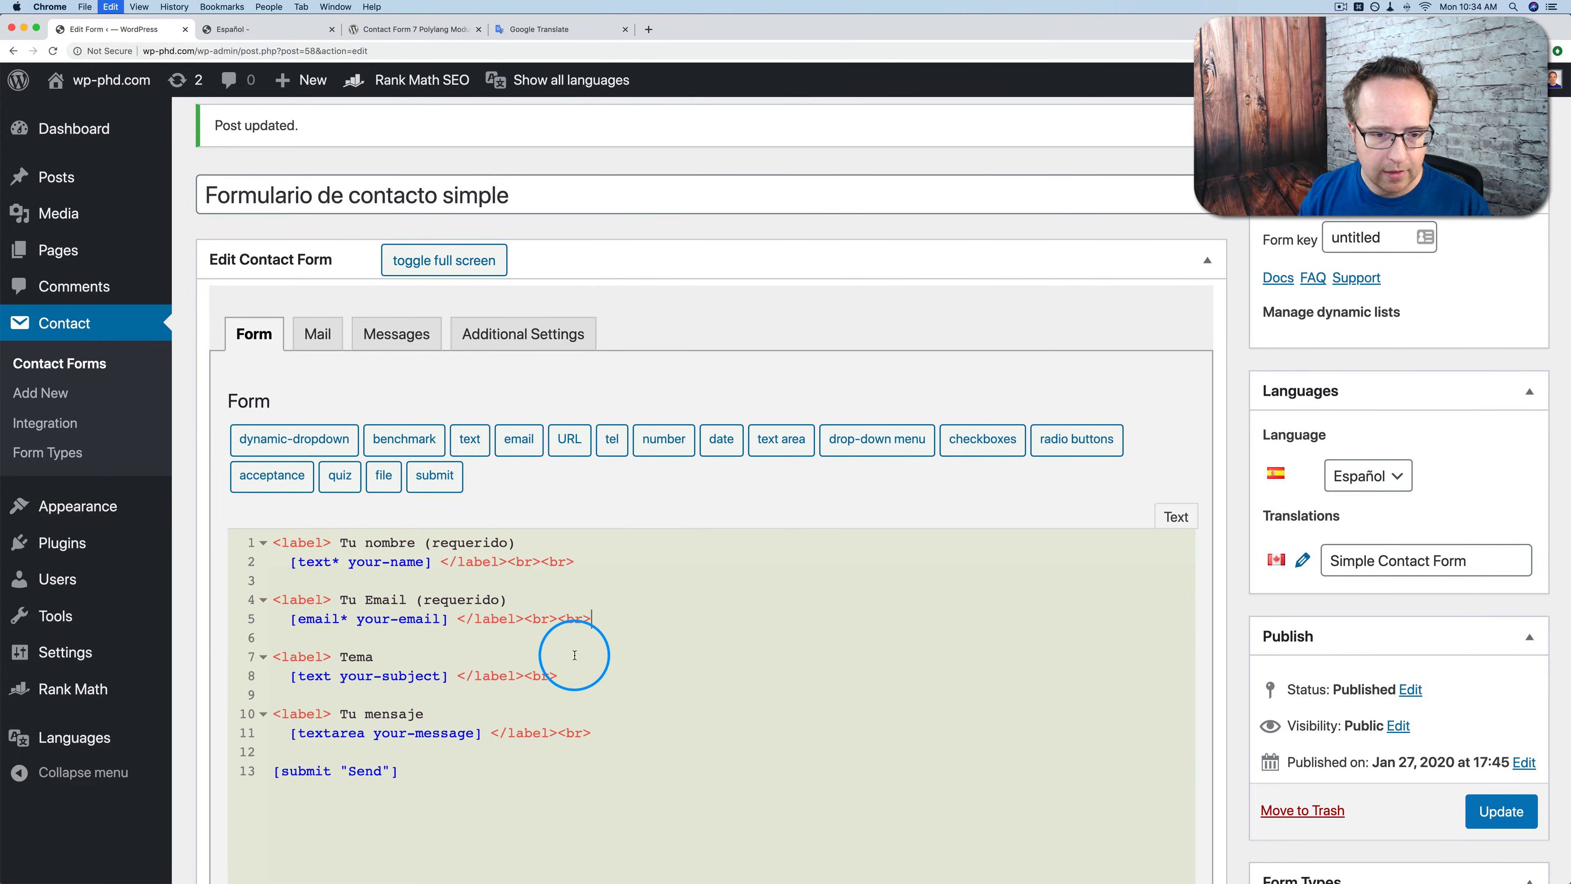
pyautogui.click(577, 676)
pyautogui.press('cmd+v')
pyautogui.click(600, 733)
pyautogui.press('cmd+v')
pyautogui.click(1500, 811)
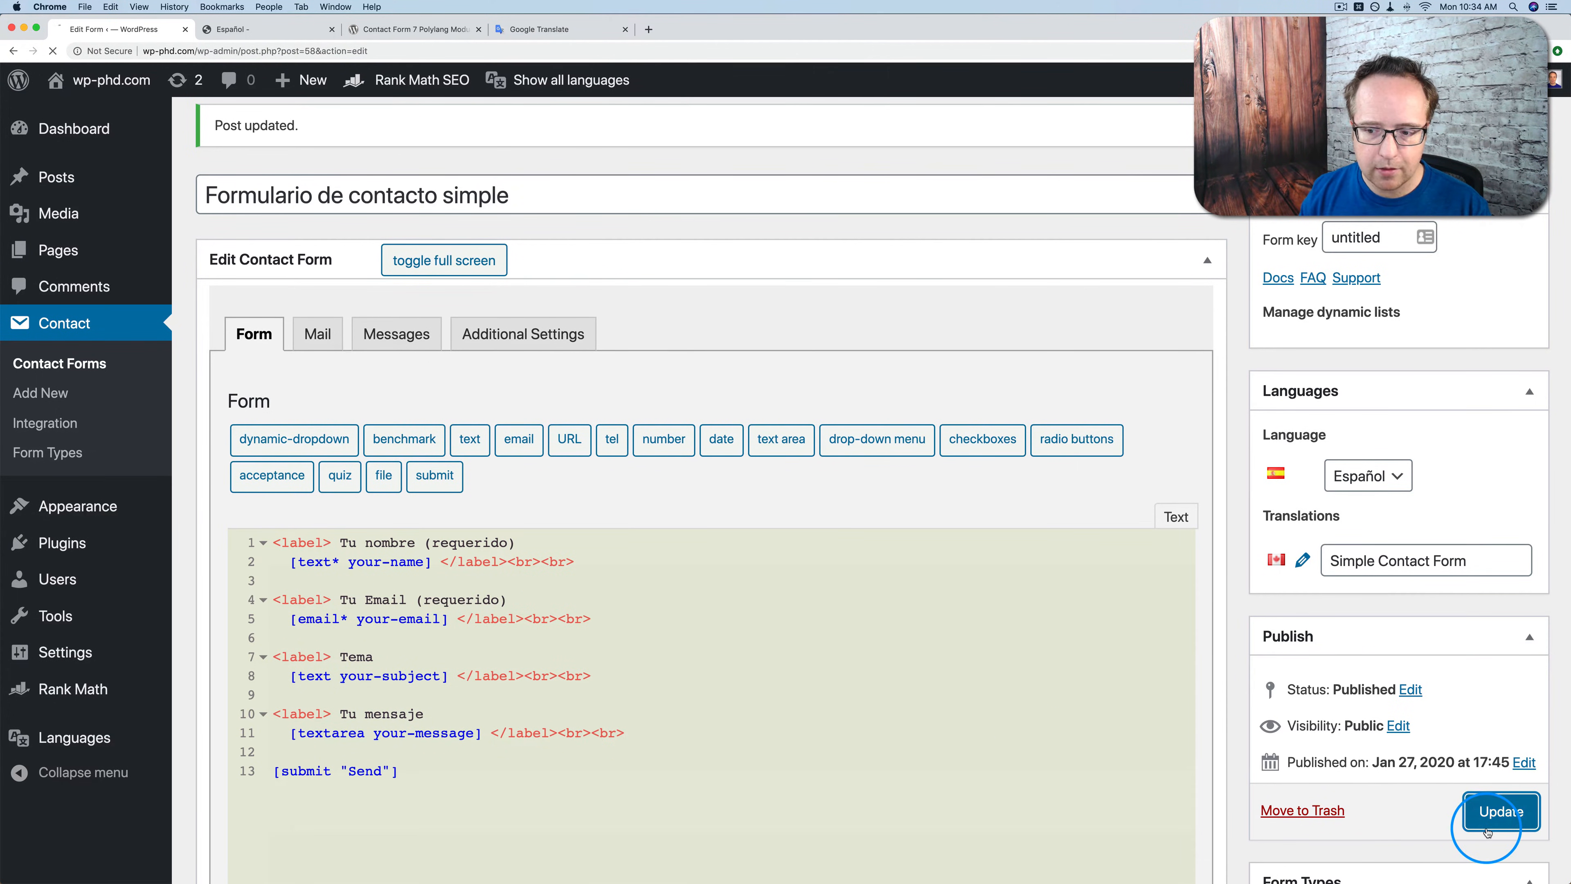
# Reload the Español page and check the spacing between the form fields down to the submit button.
pyautogui.click(282, 31)
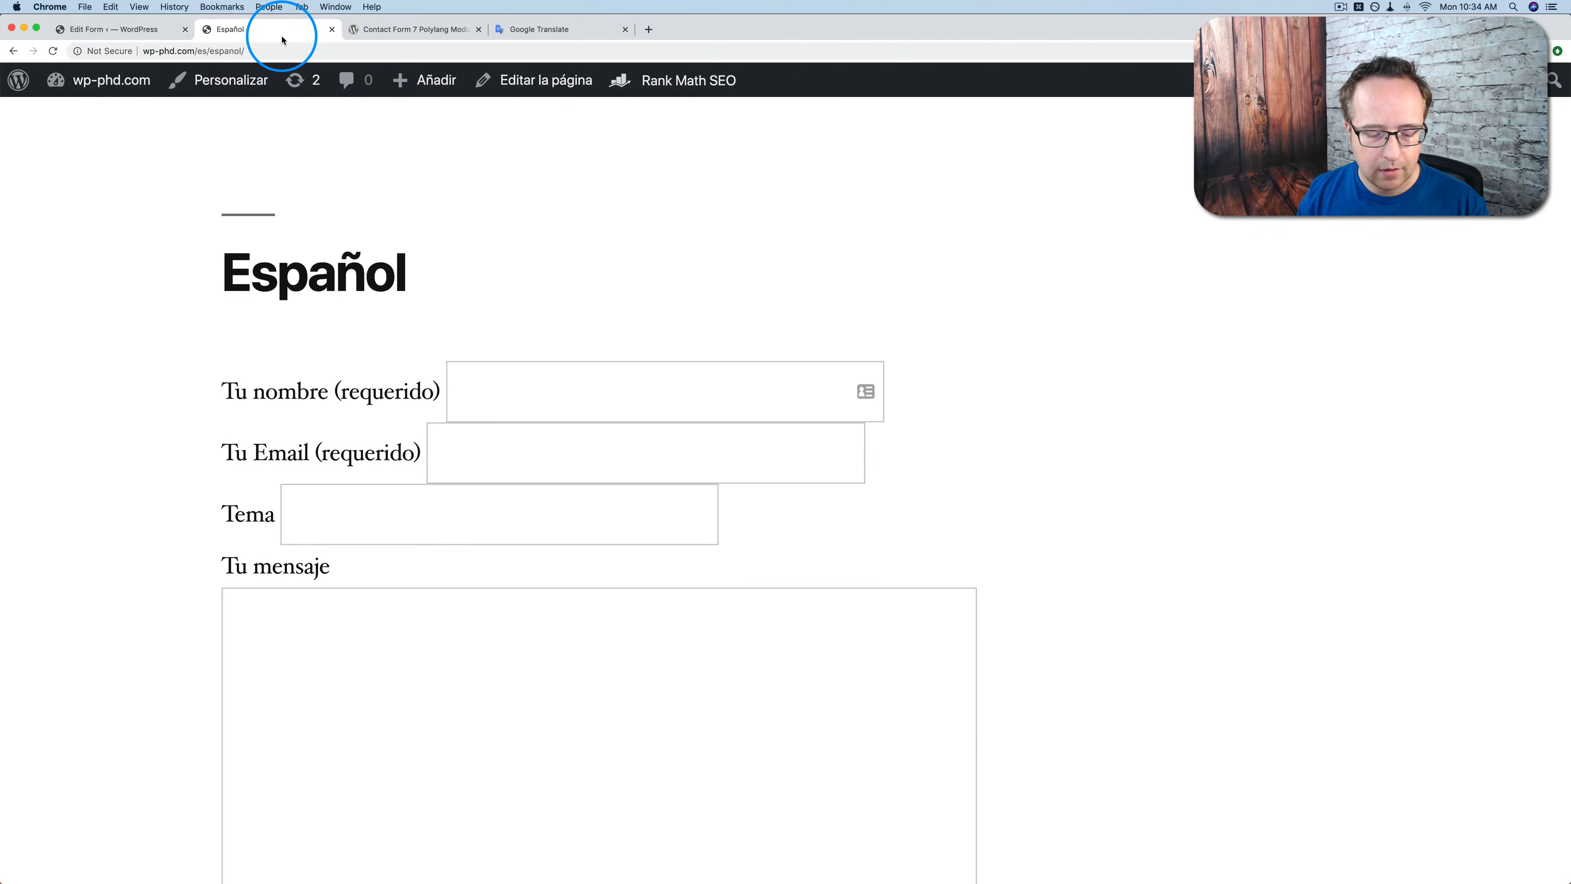
pyautogui.press('cmd+r')
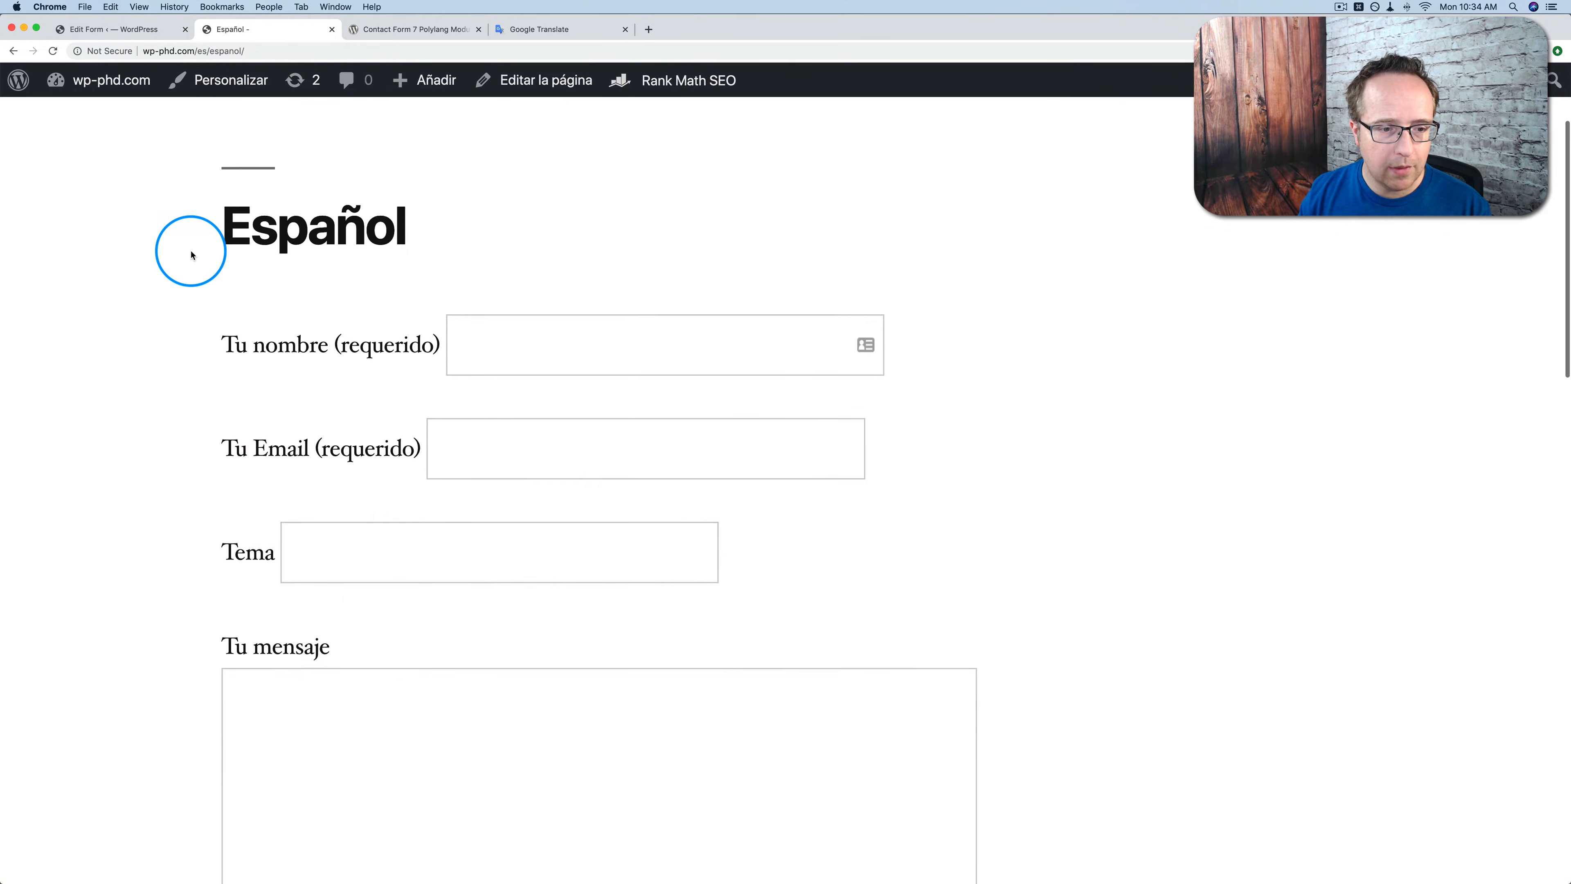
pyautogui.scroll(-10, 191, 254)
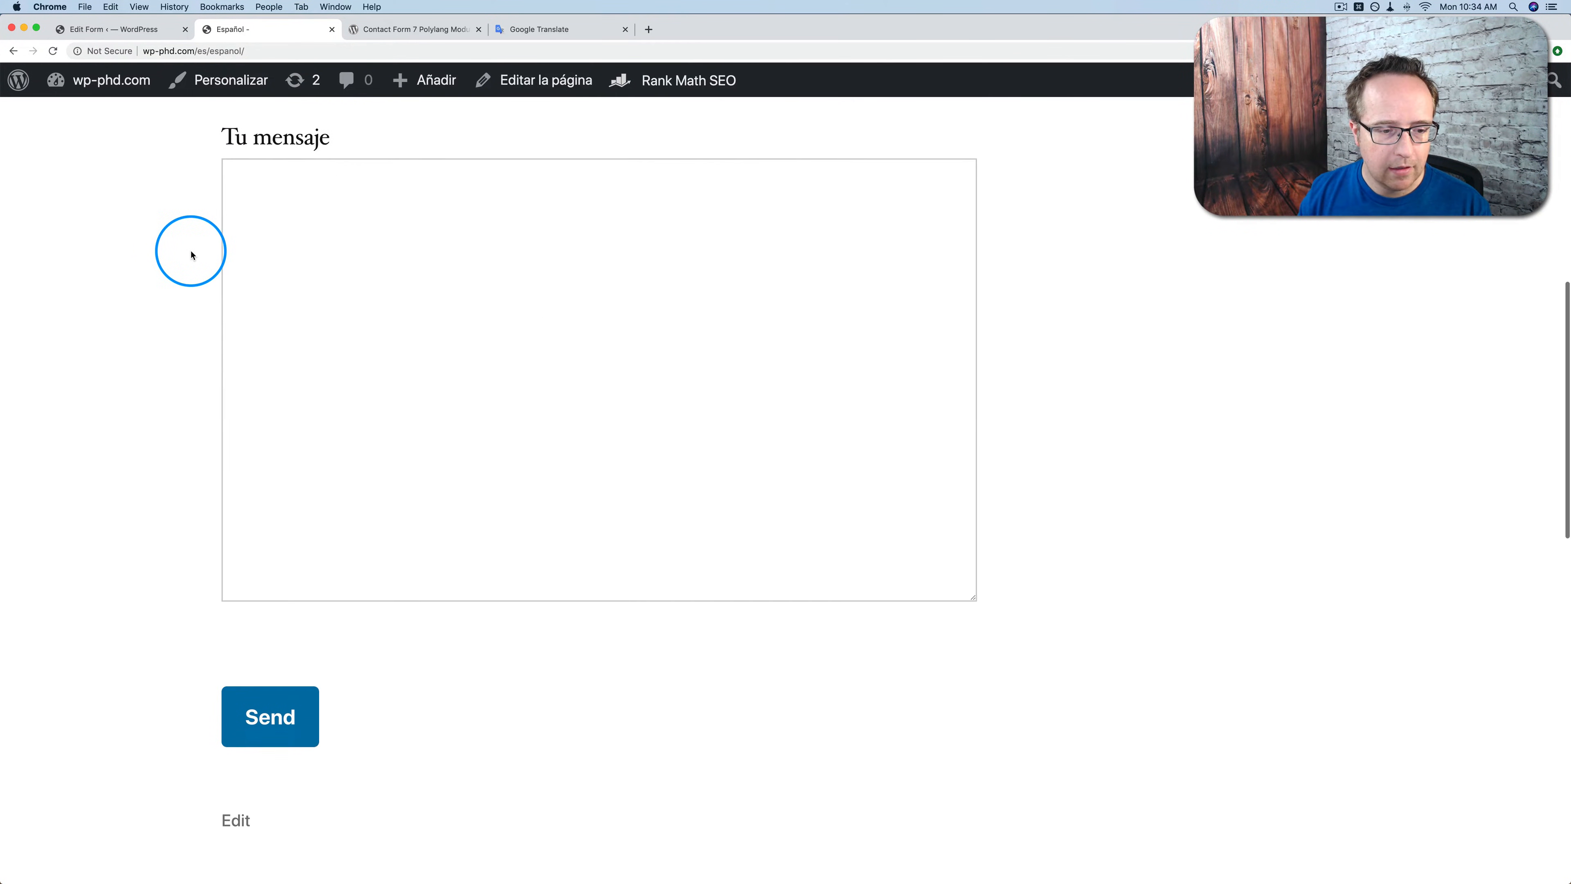
# Translate the Spanish form's submit label "Send" from English to Spanish in Google Translate and copy the translation.
pyautogui.click(129, 30)
pyautogui.scroll(-3, 333, 484)
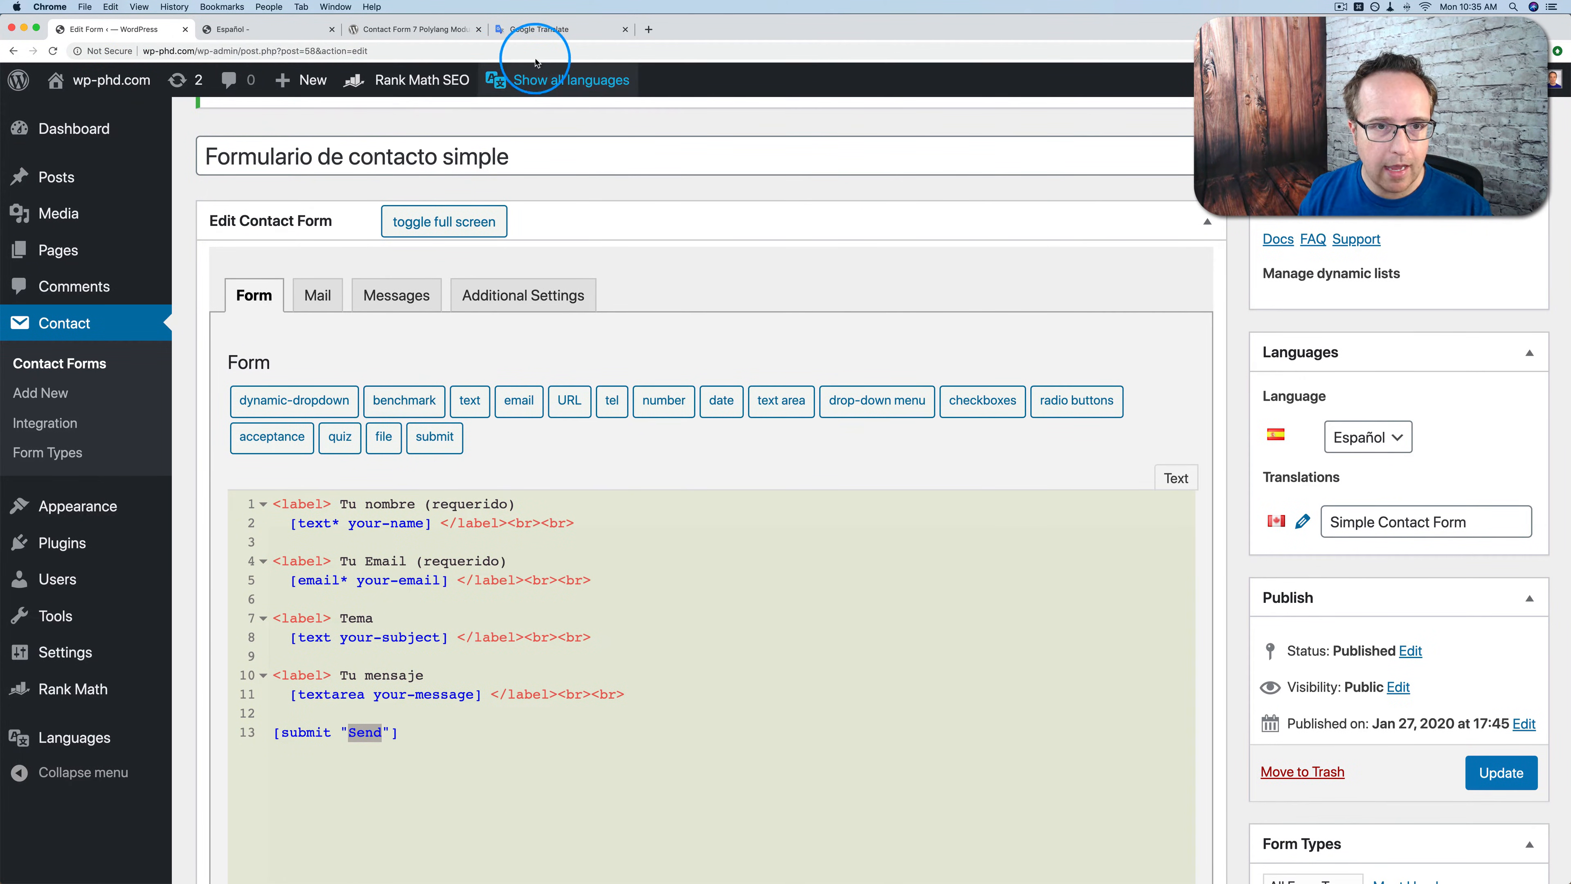
pyautogui.click(541, 29)
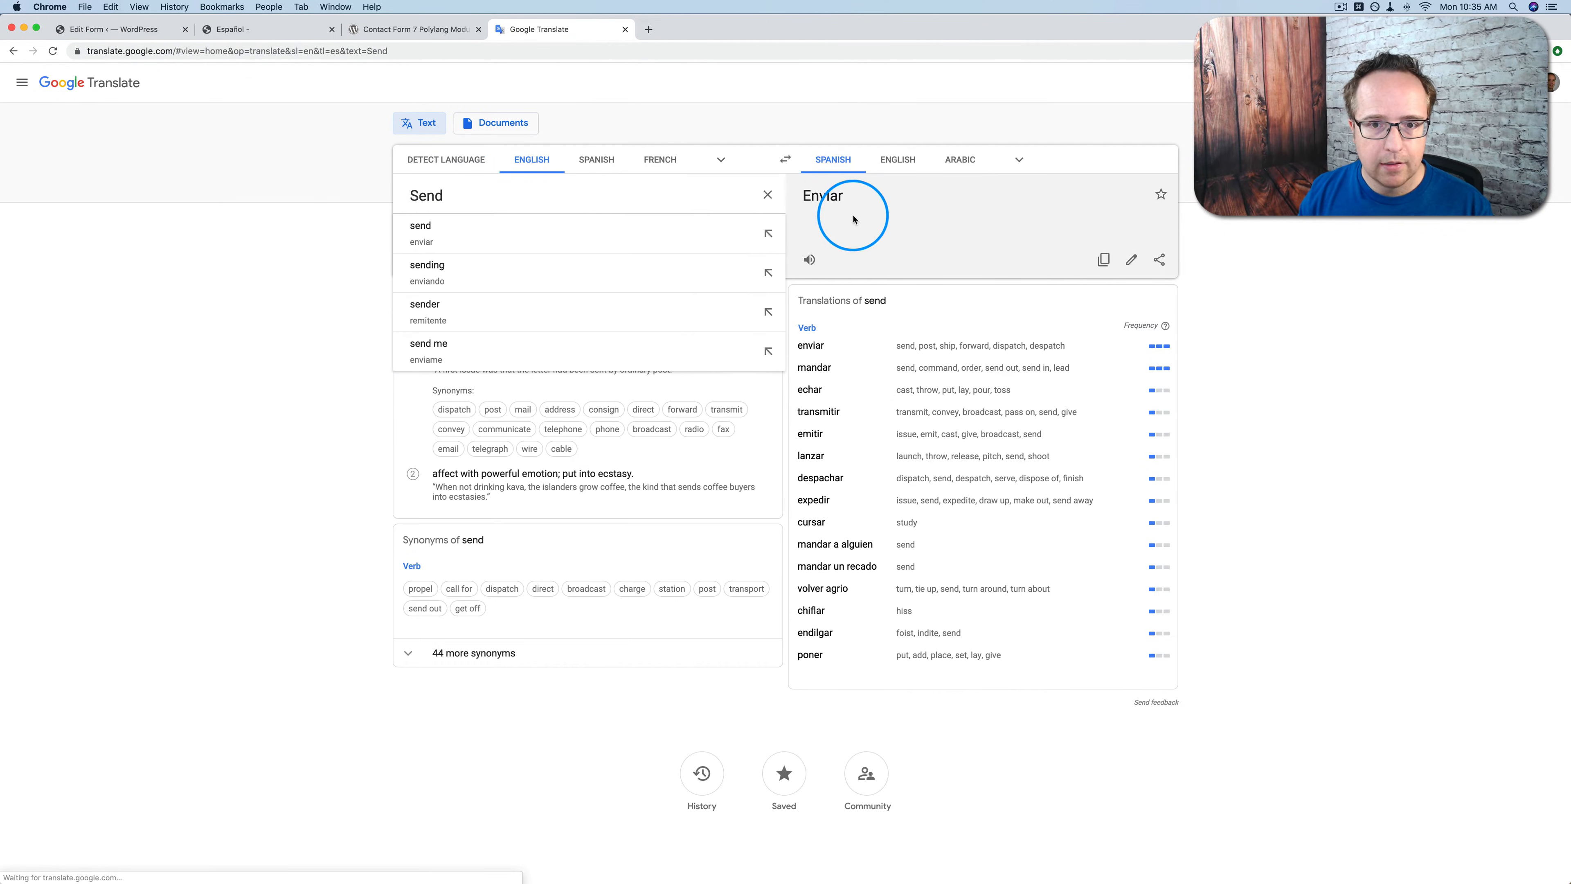
pyautogui.doubleClick(823, 196)
pyautogui.click(1104, 260)
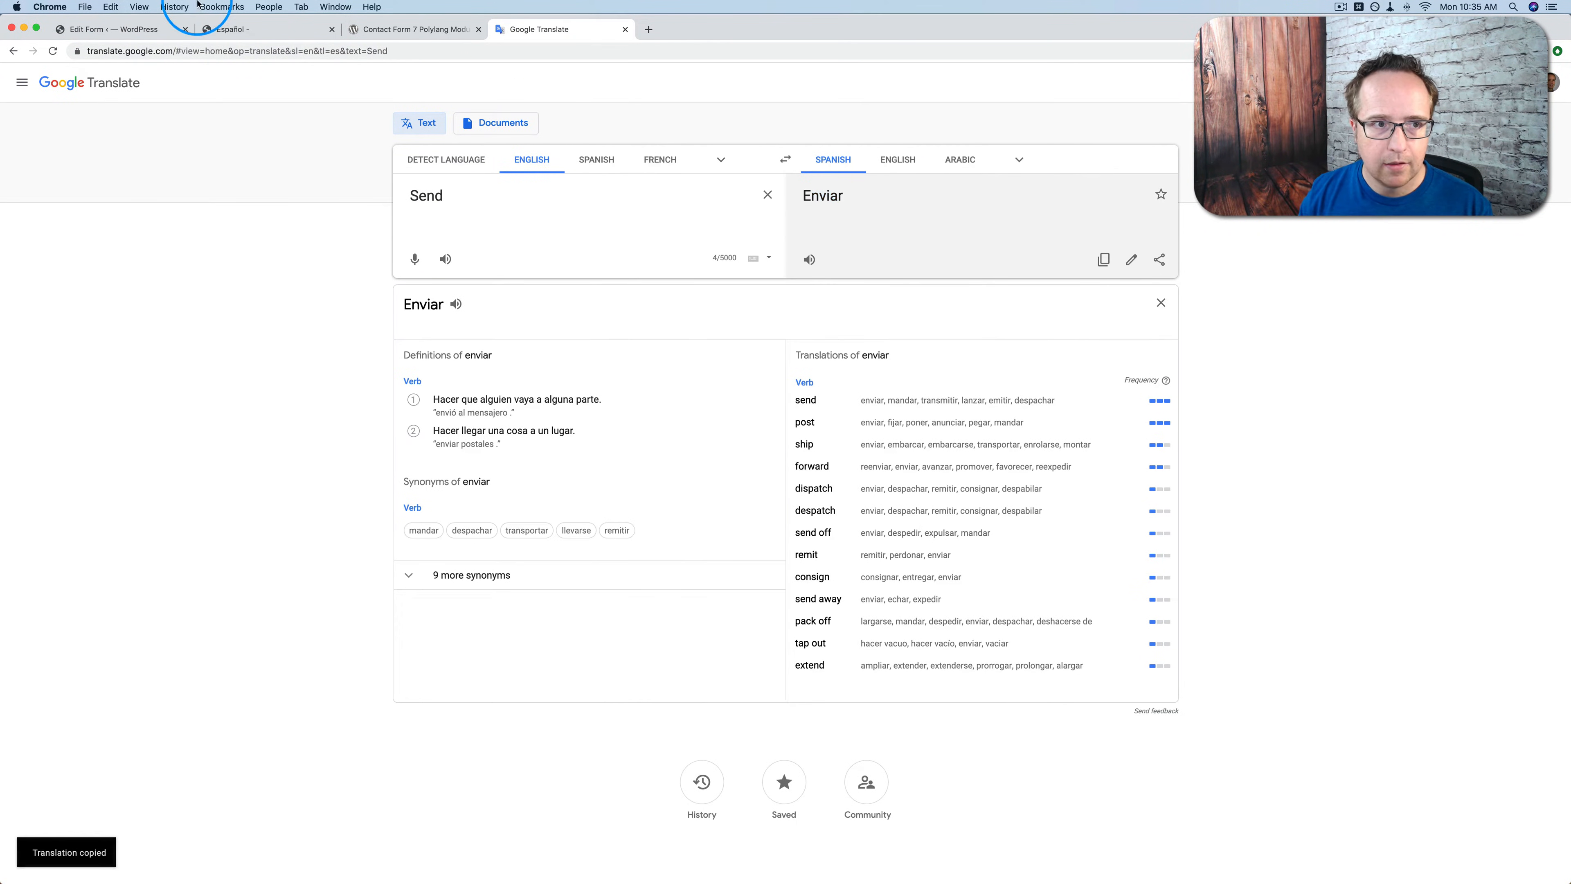
# Replace the submit label in the Spanish form code with "Enviar" and update the form.
pyautogui.click(111, 29)
pyautogui.press('super+v')
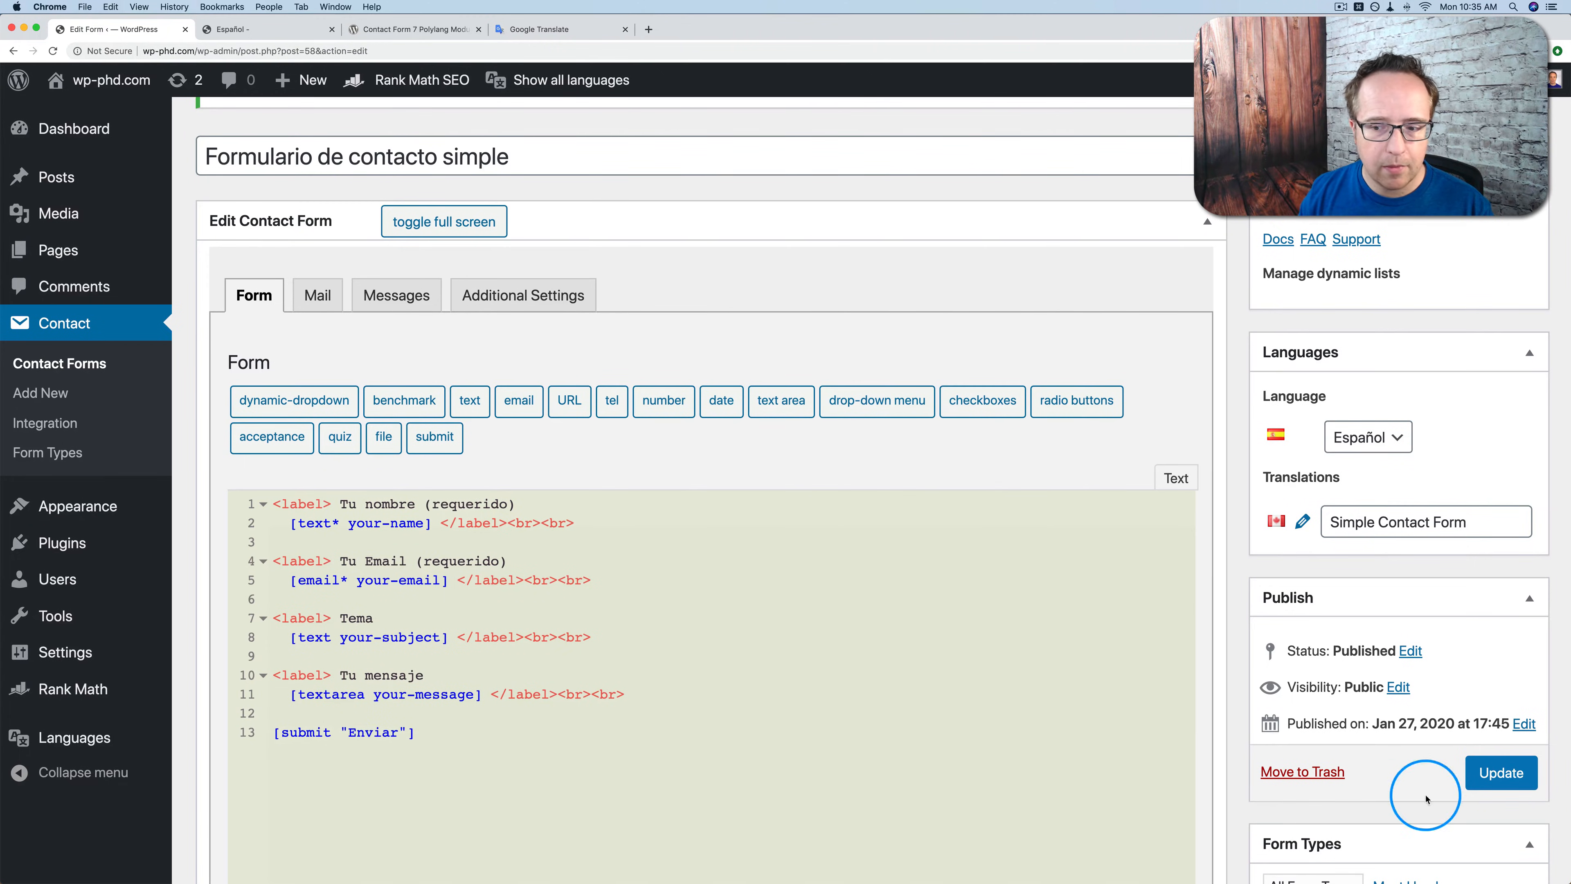
pyautogui.click(1502, 773)
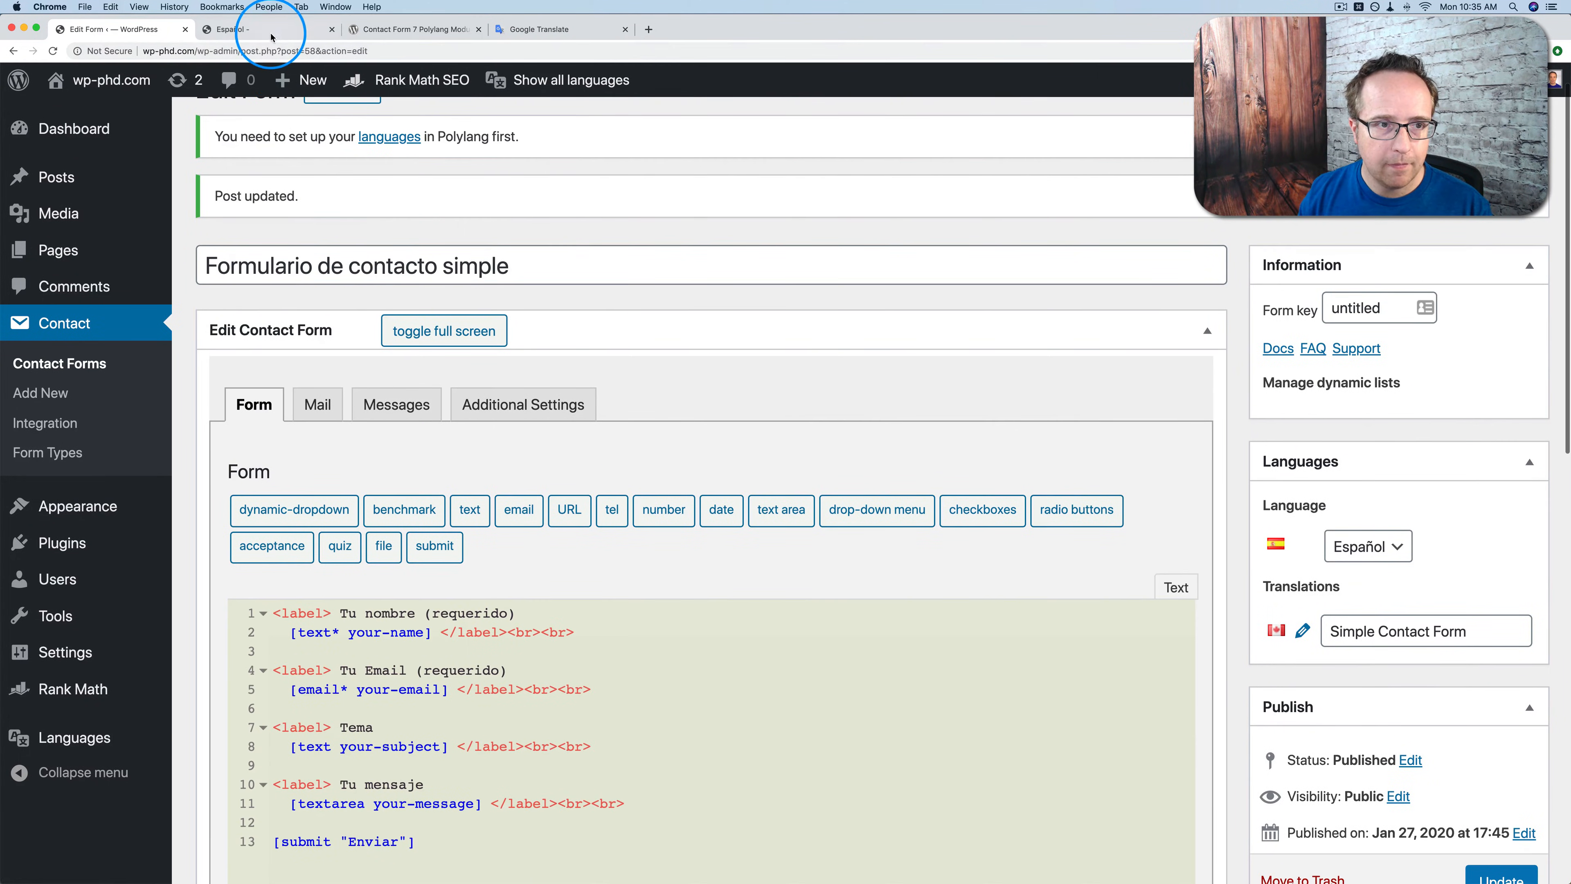
# Reload the Español page, check the submit button and the rest of the form, and dismiss the page translation prompt.
pyautogui.click(271, 36)
pyautogui.press('super+r')
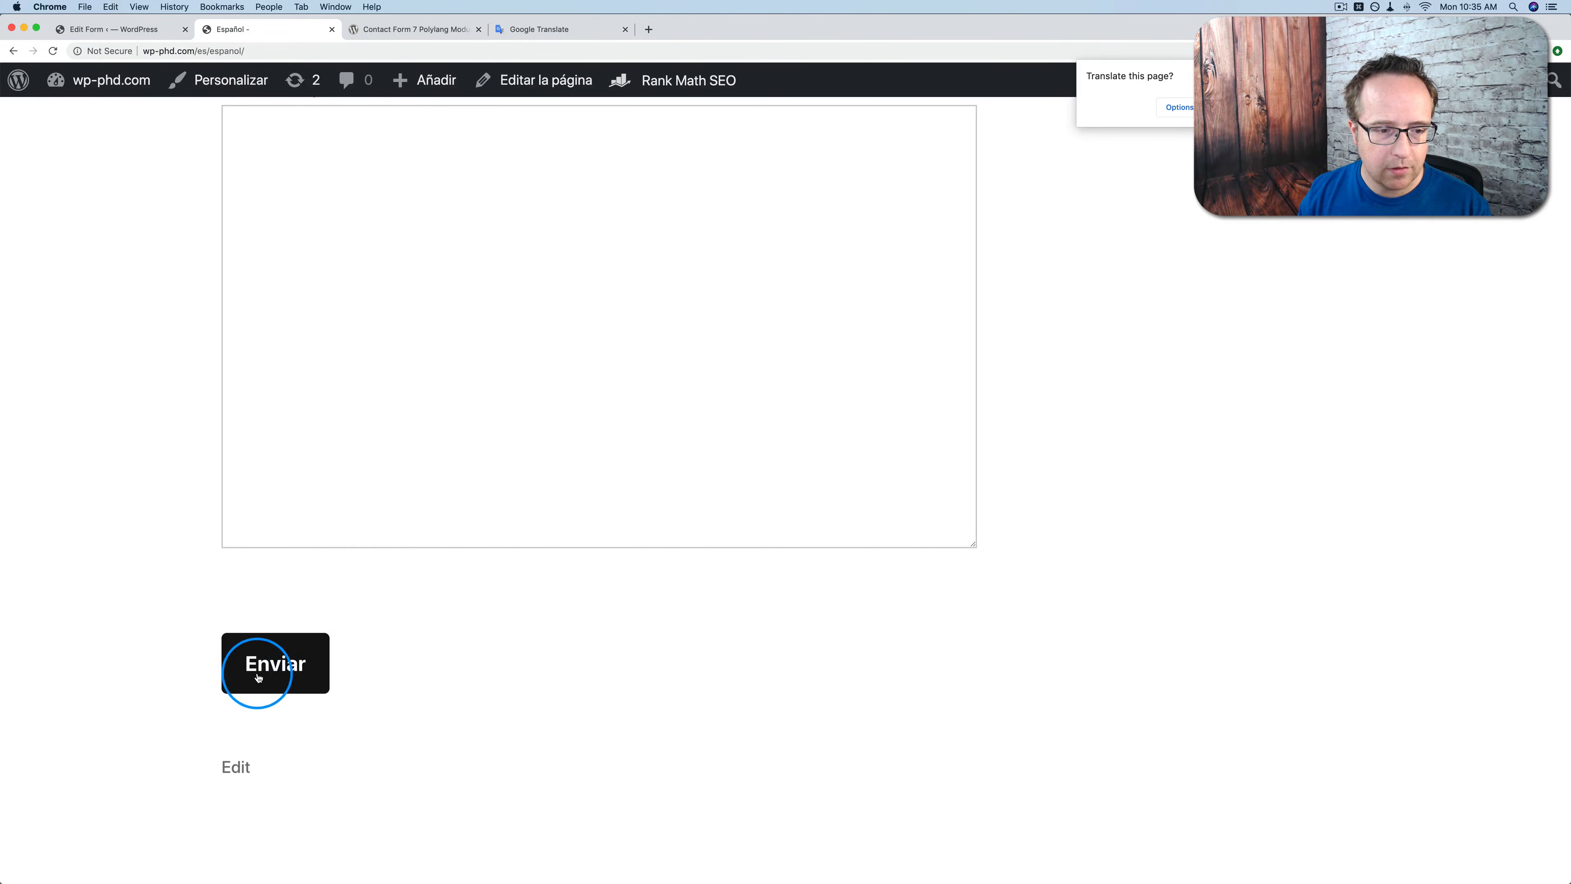
pyautogui.scroll(3, 165, 618)
pyautogui.scroll(10, 164, 619)
pyautogui.click(1182, 118)
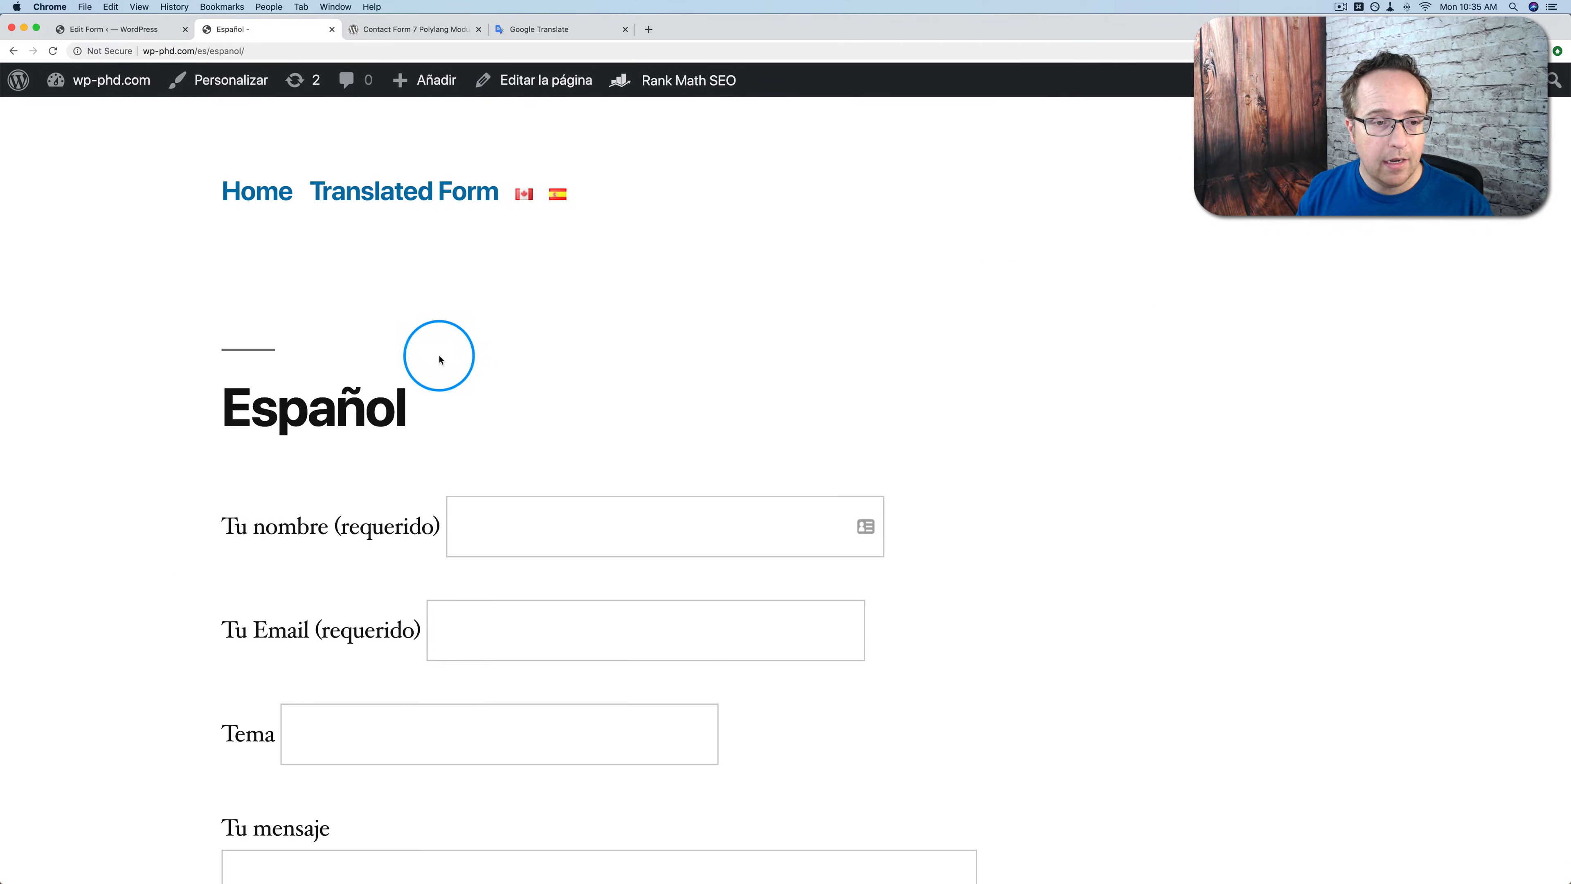